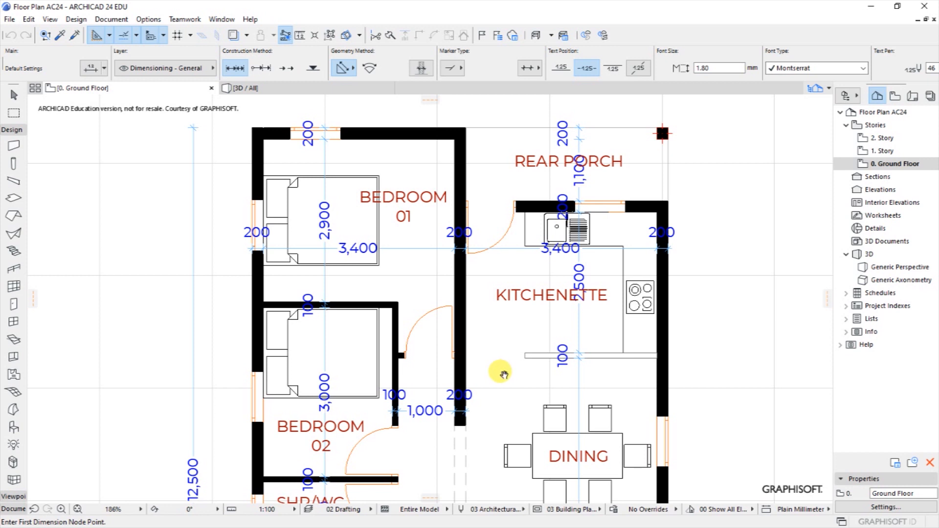
Look over the house plan down to the master bedroom, then close the house project.
middle_click_drag(504, 374, 490, 265)
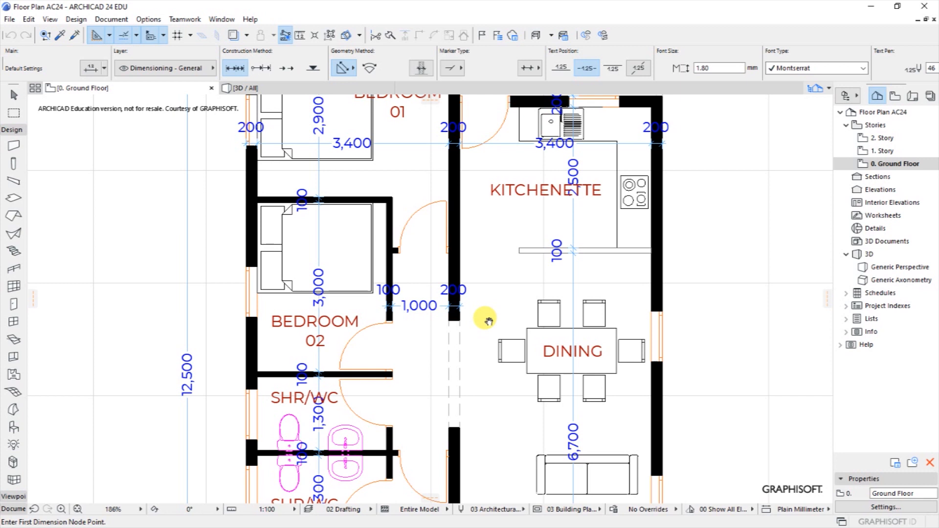
middle_click_drag(487, 319, 487, 248)
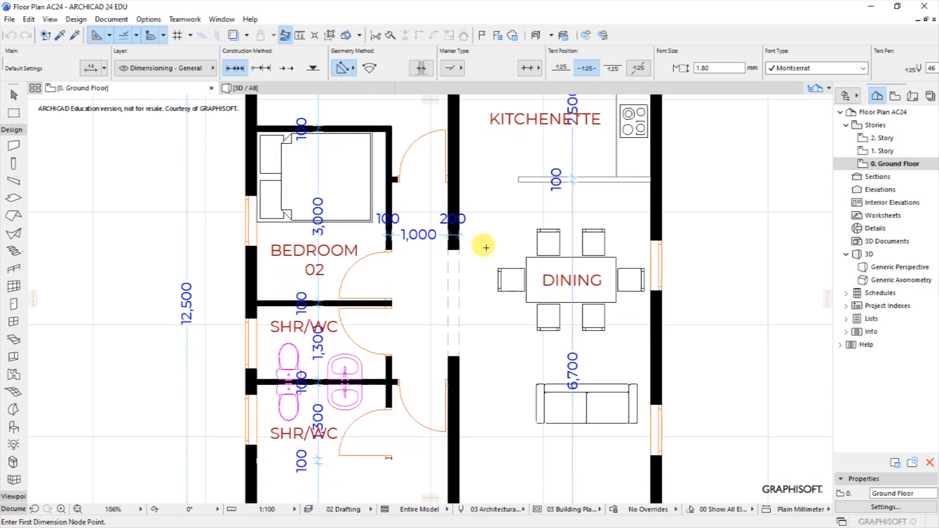
middle_click_drag(480, 329, 479, 264)
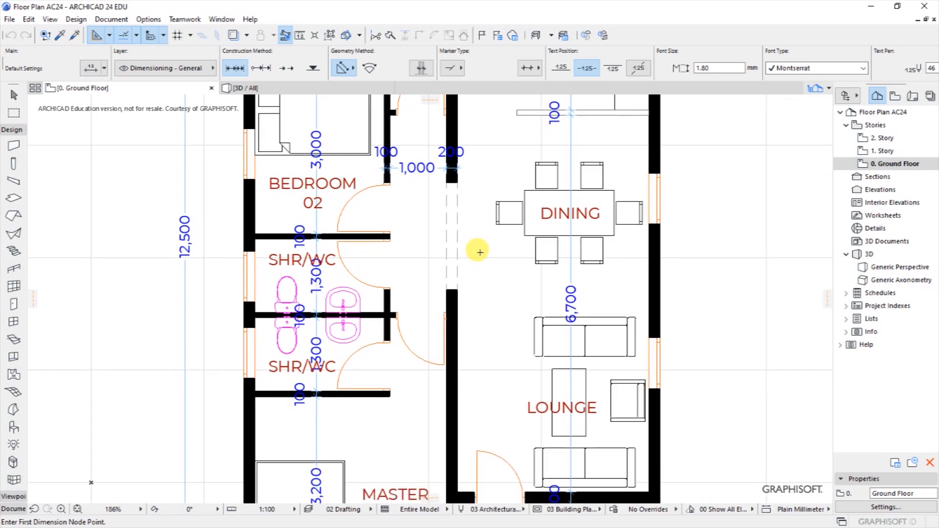
middle_click_drag(492, 341, 486, 271)
middle_click_drag(489, 334, 489, 263)
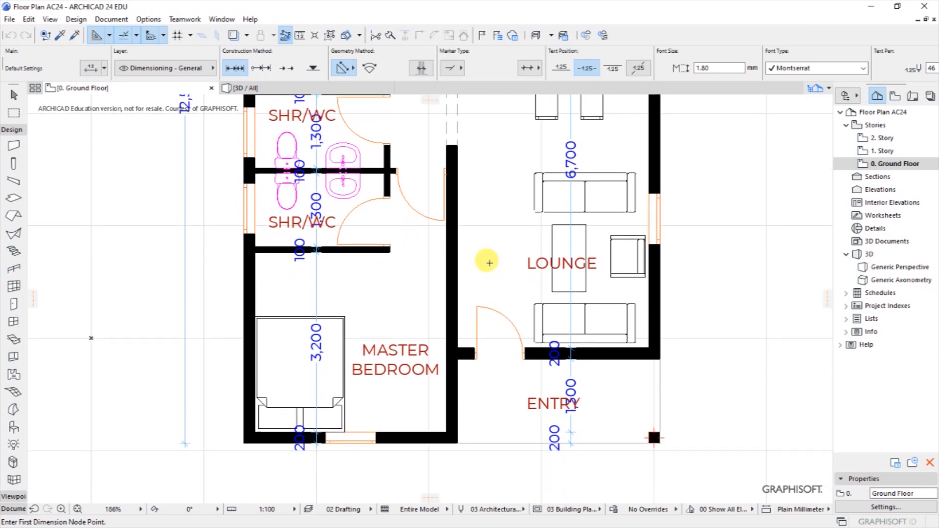
scroll(438, 428, "down", 3)
scroll(439, 427, "down", 2)
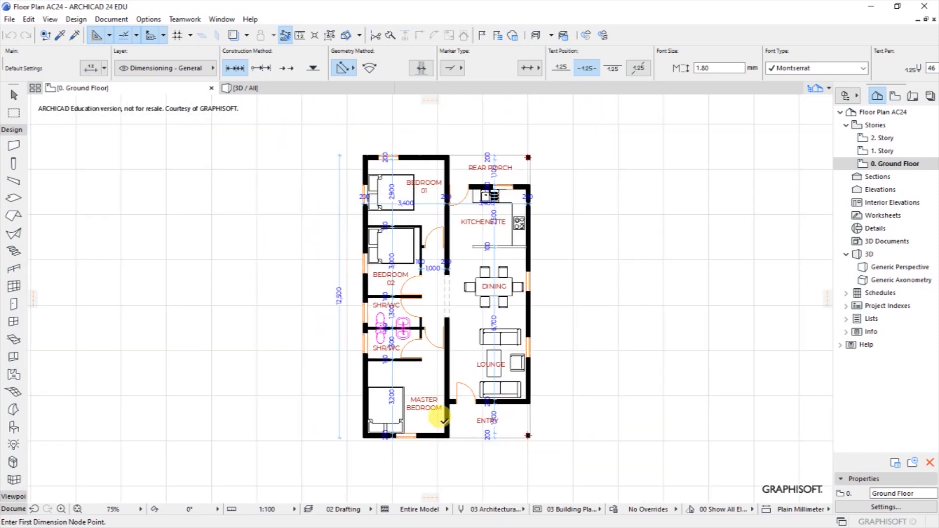
scroll(457, 235, "up", 1)
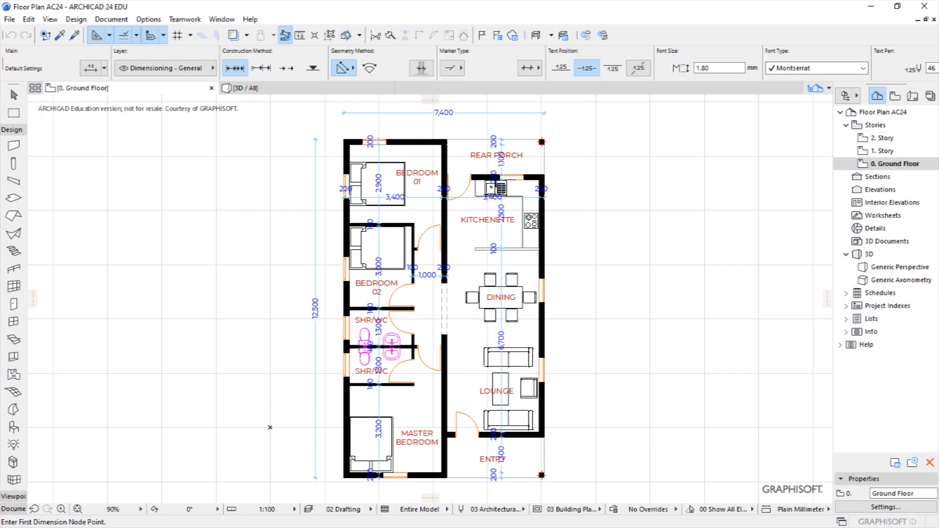
left_click(9, 19)
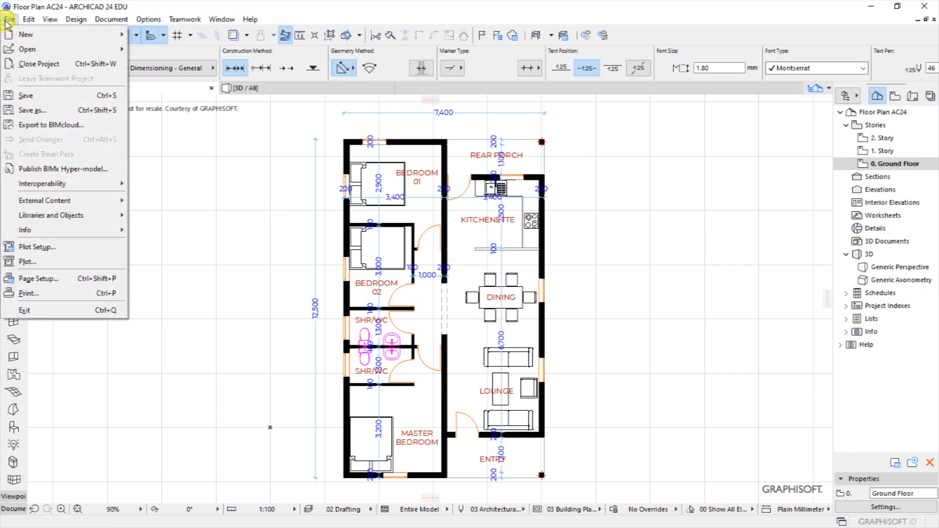
left_click(32, 66)
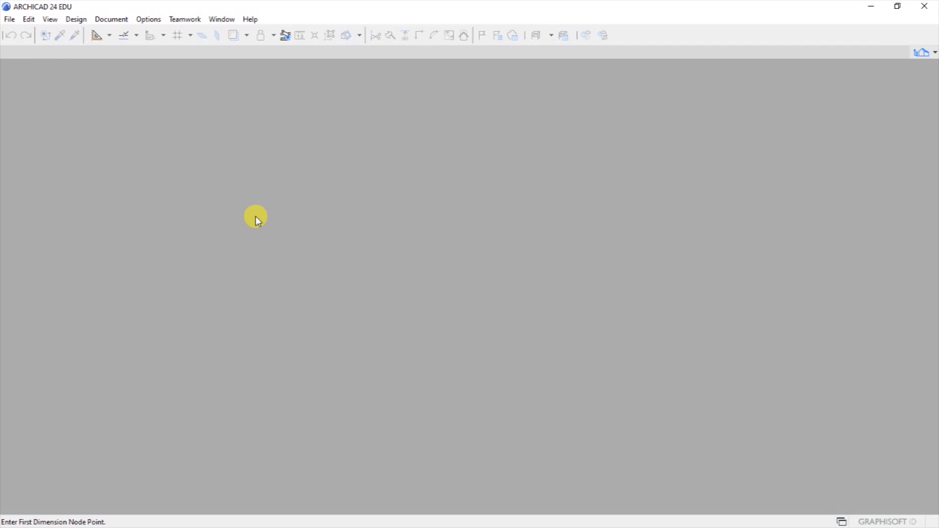
Create a new project from ARCHICAD 24 Template.tpl with the Default Profile work environment.
left_click(10, 20)
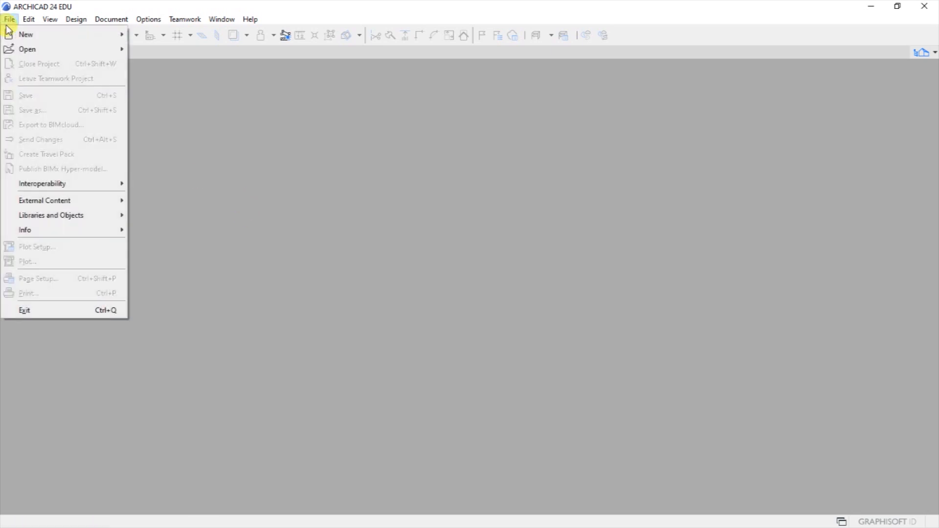
mouse_move(17, 36)
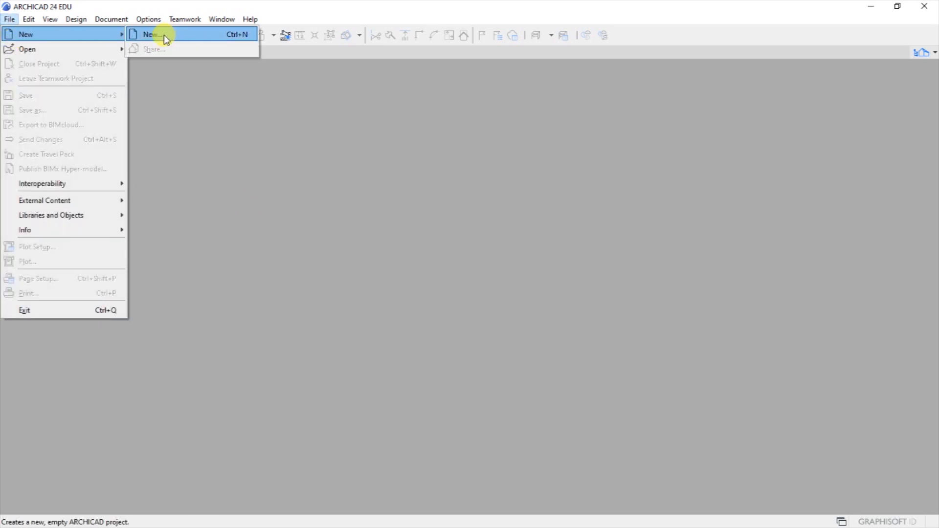
left_click(166, 36)
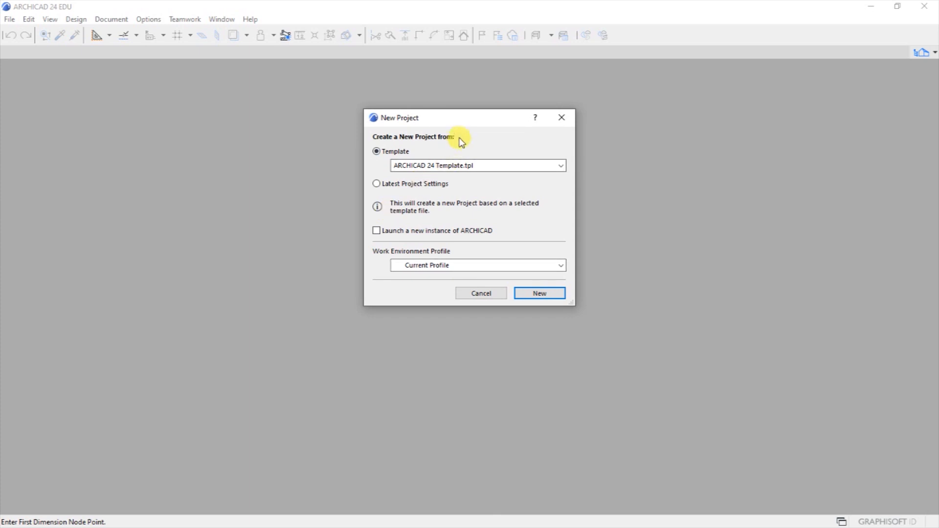
left_click_drag(458, 122, 460, 172)
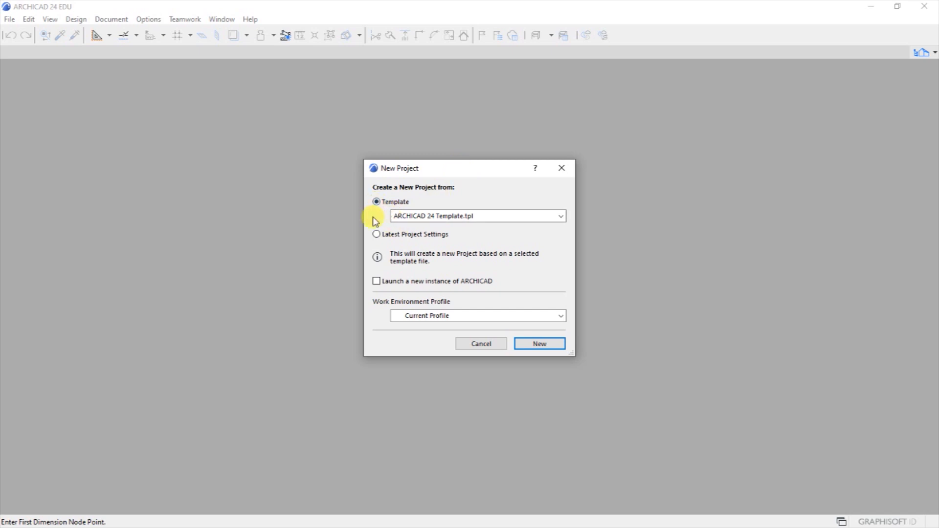
left_click(433, 217)
left_click(433, 224)
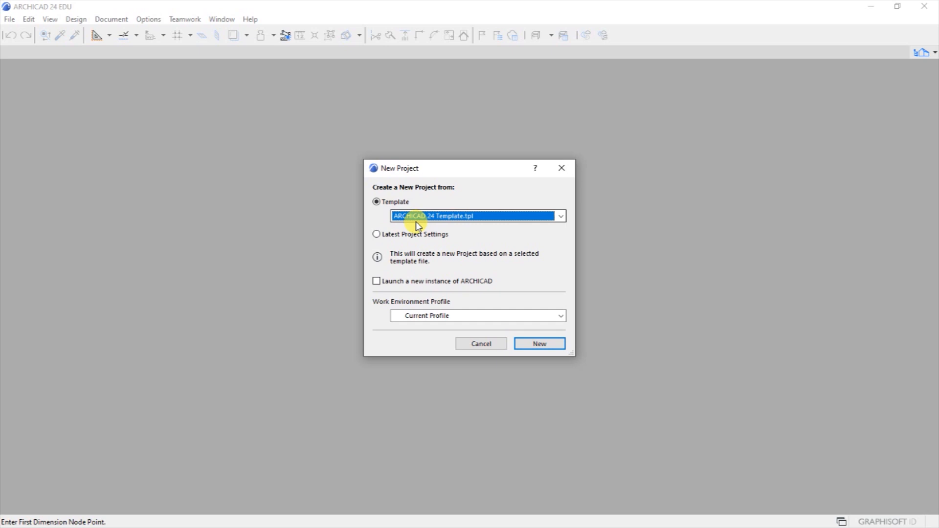
left_click(376, 234)
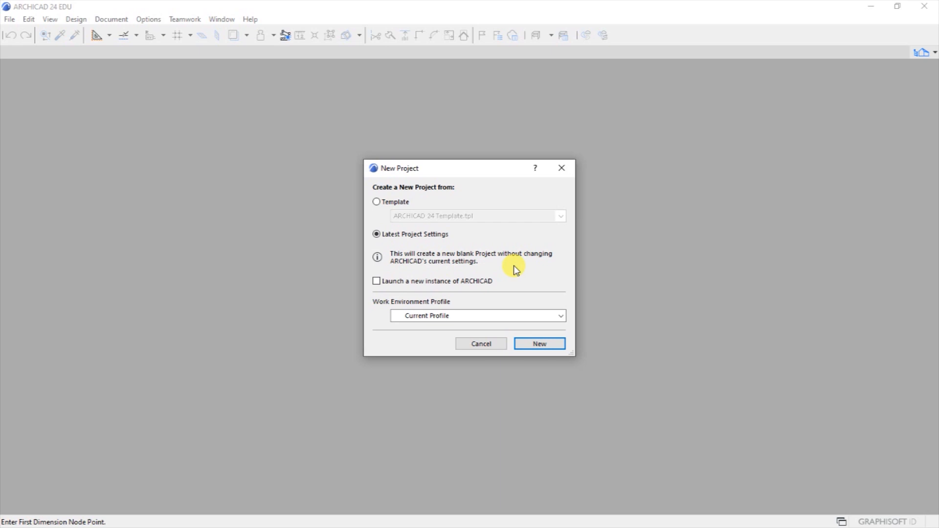
left_click(377, 203)
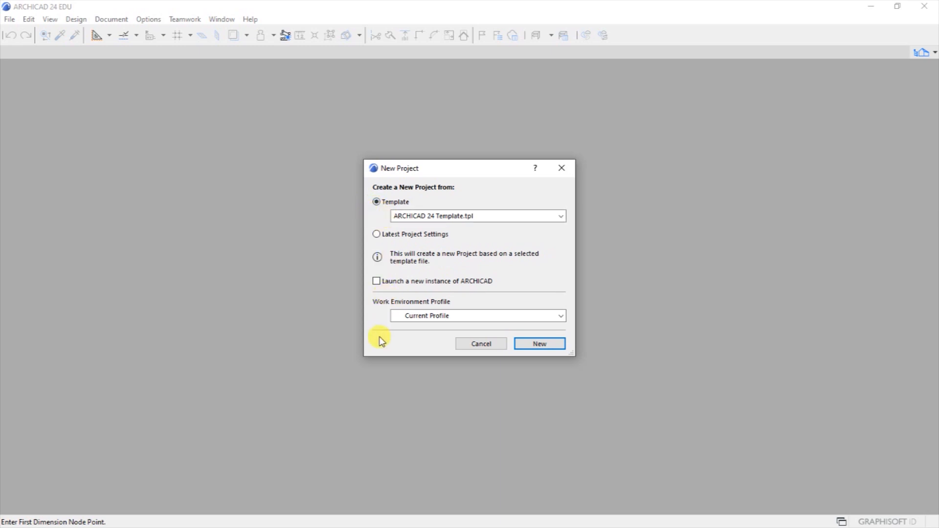
left_click(412, 318)
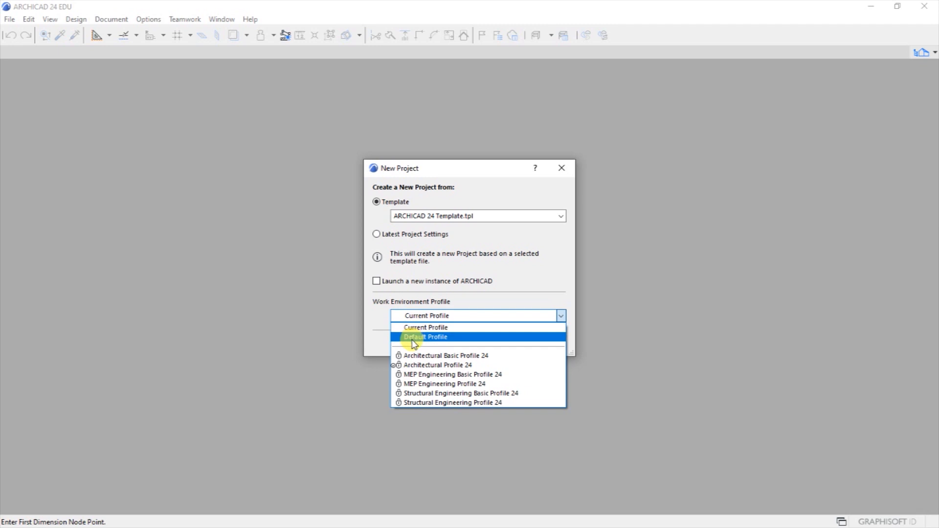
left_click(413, 339)
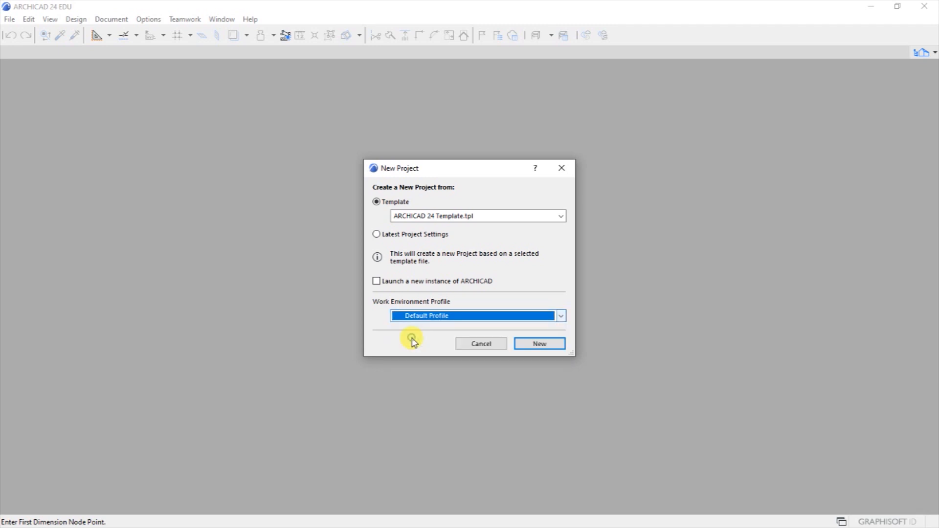
left_click(529, 345)
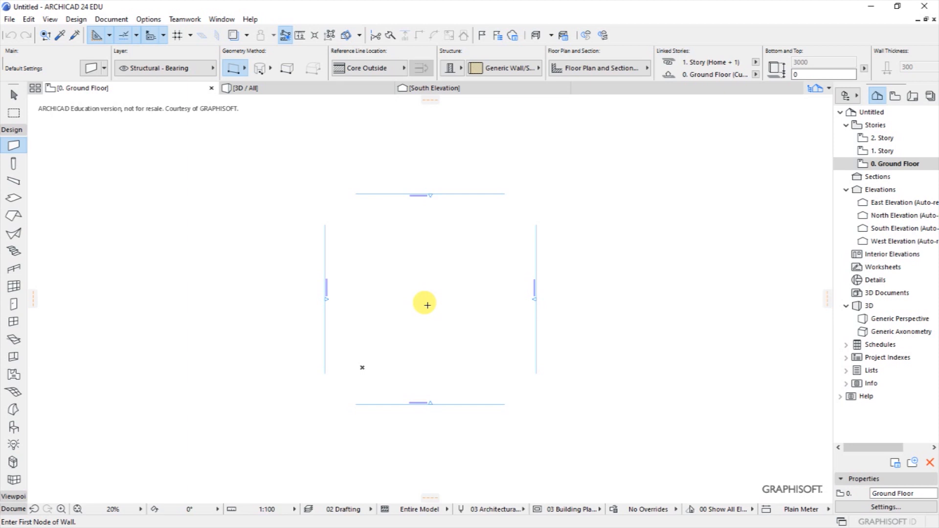
Zoom around the North, South, East and West elevation markers on the empty Ground Floor.
scroll(425, 303, "up", 2)
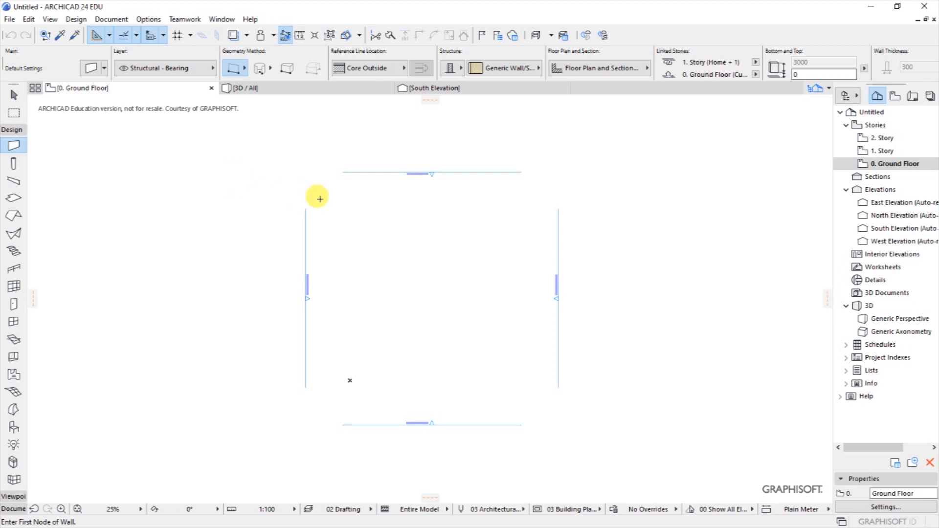
scroll(426, 169, "up", 4)
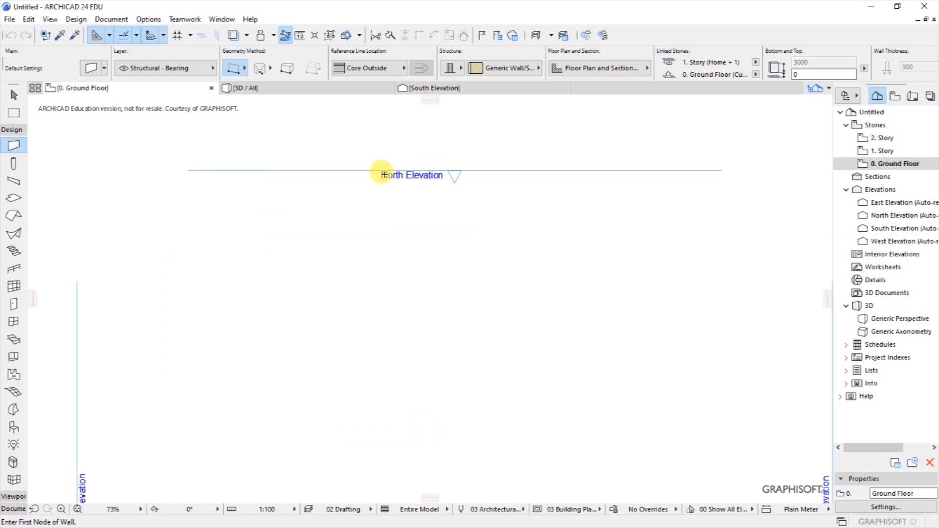
scroll(424, 153, "up", 2)
scroll(391, 188, "down", 4)
scroll(512, 274, "up", 1)
scroll(509, 274, "down", 3)
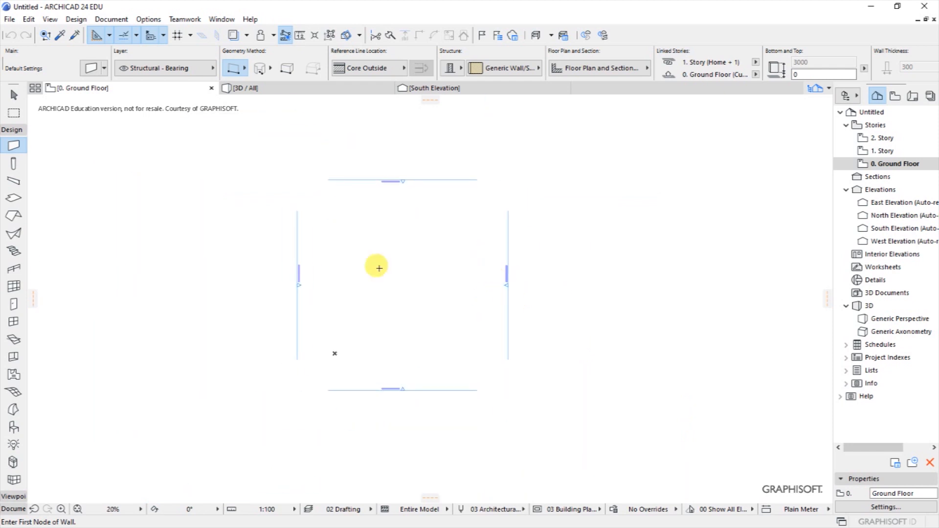
scroll(539, 284, "down", 1)
scroll(453, 271, "up", 2)
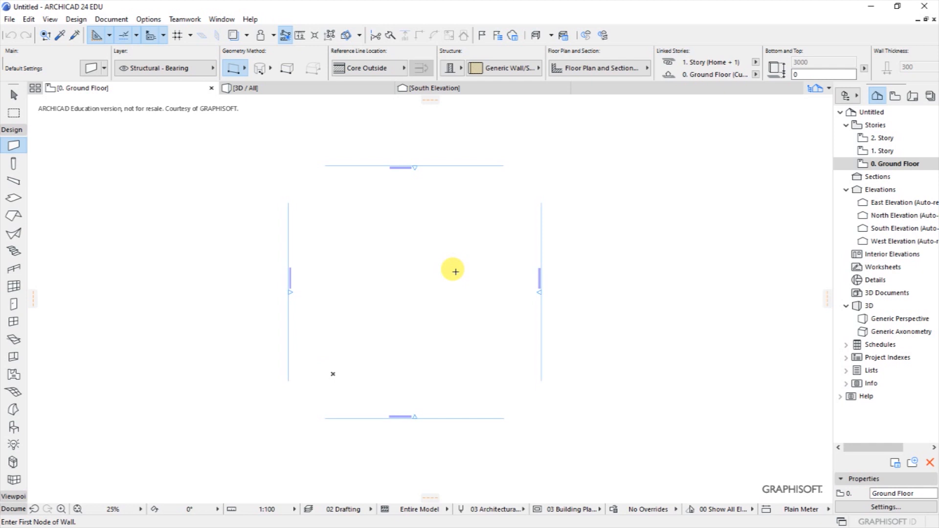
key("shift")
key("shift")
Delete all four elevation markers, confirming removal of their viewpoints and elevations.
mouse_move(239, 132)
left_mouse_down("shift")
mouse_move(252, 172)
mouse_move(394, 415)
mouse_move(575, 450)
left_mouse_up("shift")
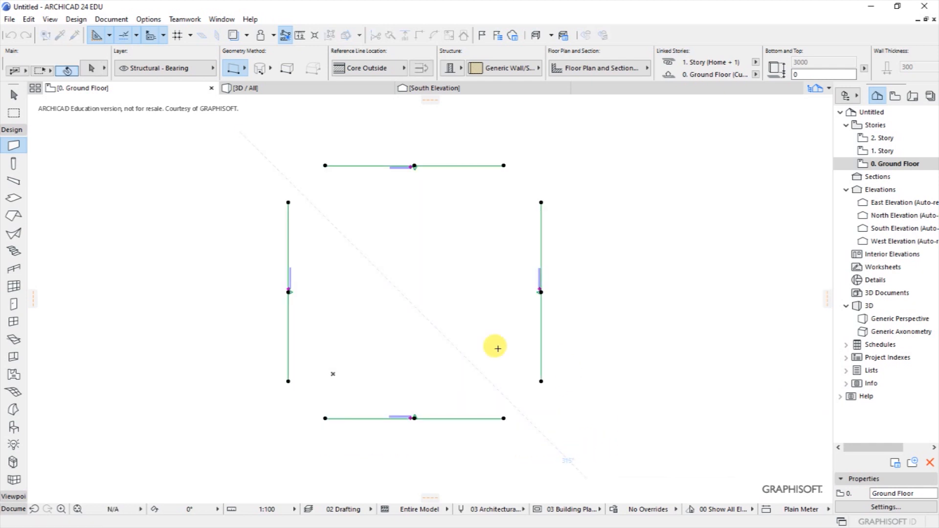
right_click(402, 286)
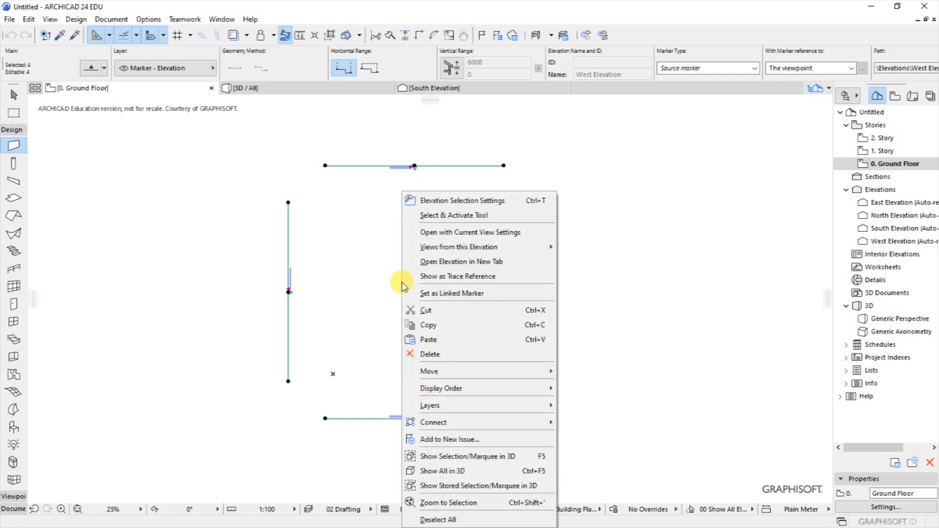
left_click(431, 356)
left_click(539, 193)
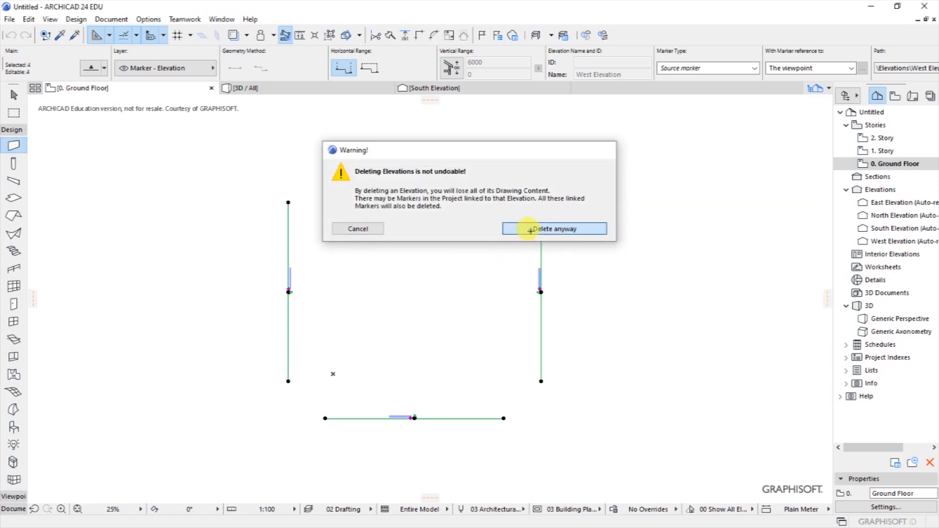
left_click(531, 231)
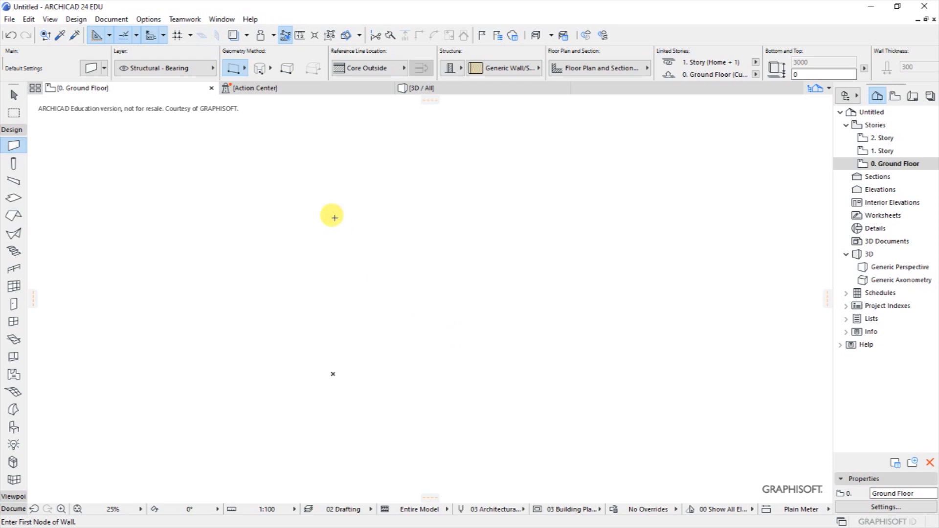
Review the Action Center's Drawings check results and open the Drawing Manager from them.
mouse_move(242, 95)
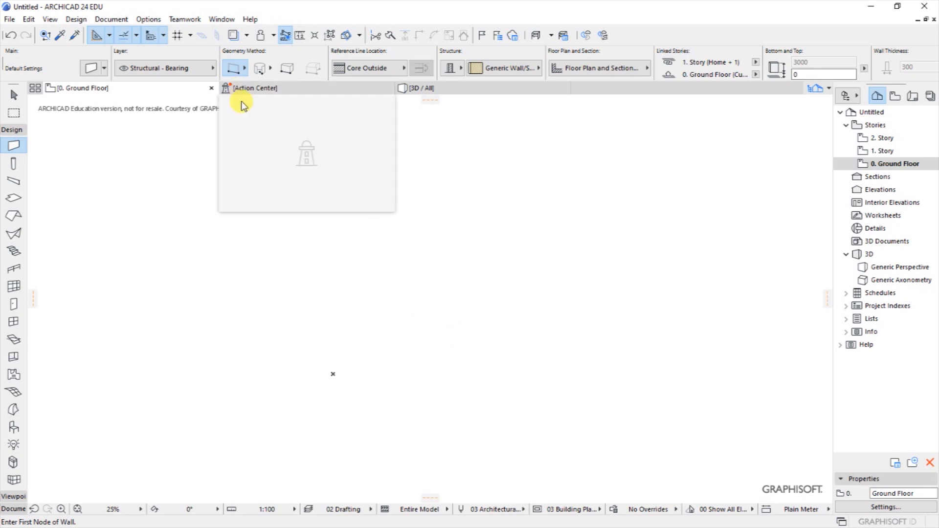
left_click(252, 93)
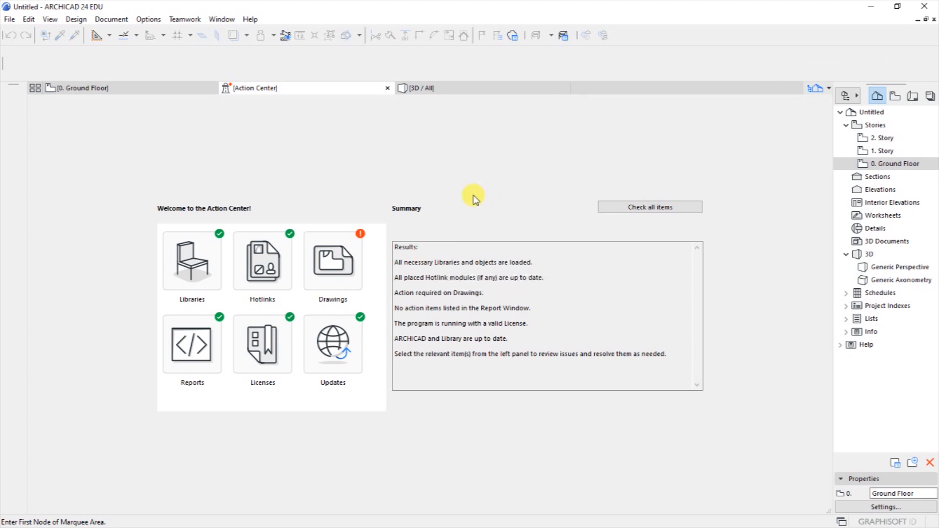
left_click(348, 259)
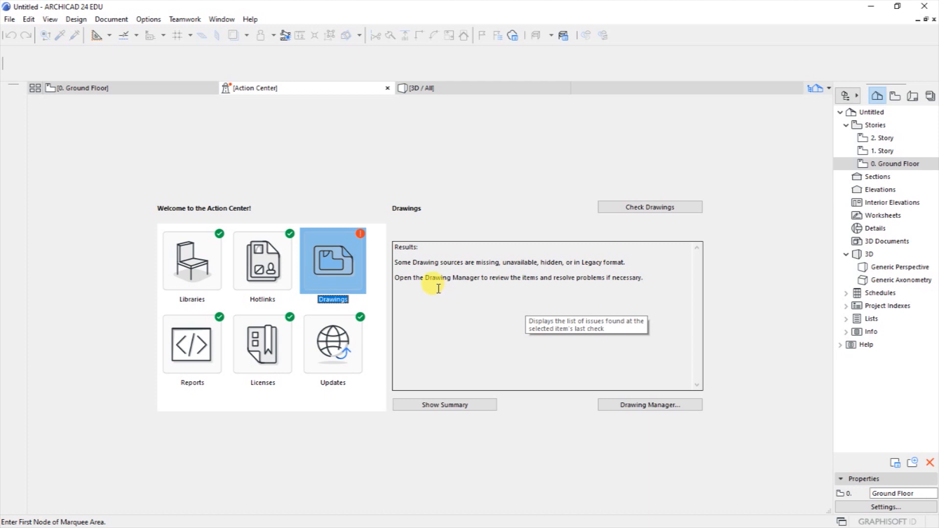
left_click_drag(397, 279, 646, 279)
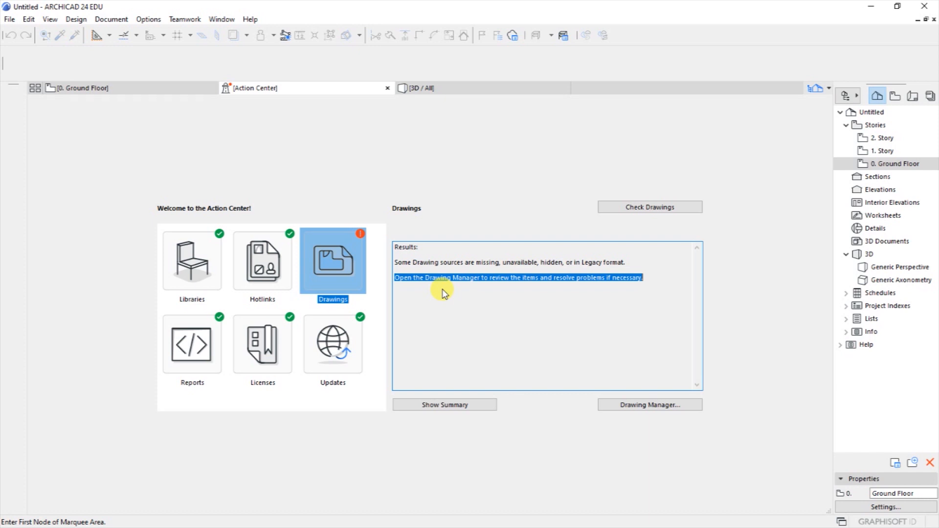
double_click(339, 260)
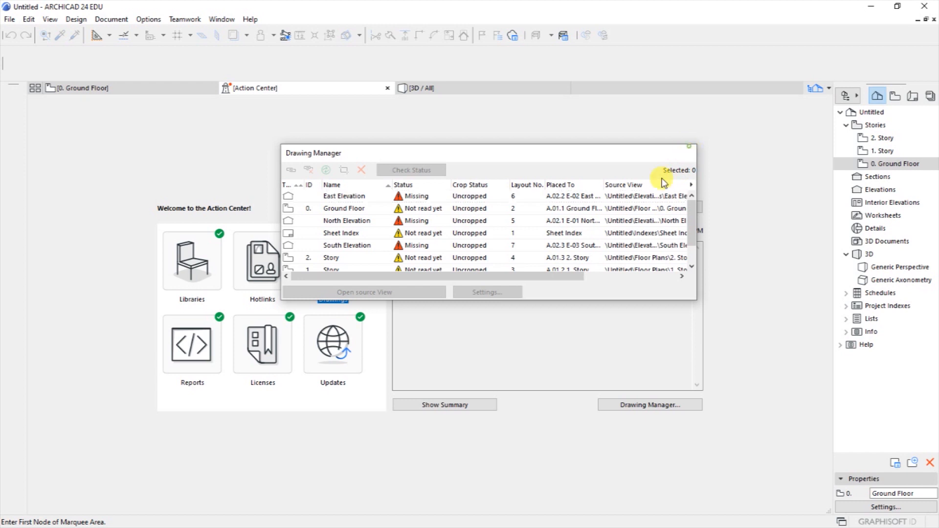
Delete the missing East, North, South and West Elevation drawings in the Drawing Manager.
left_click(685, 152)
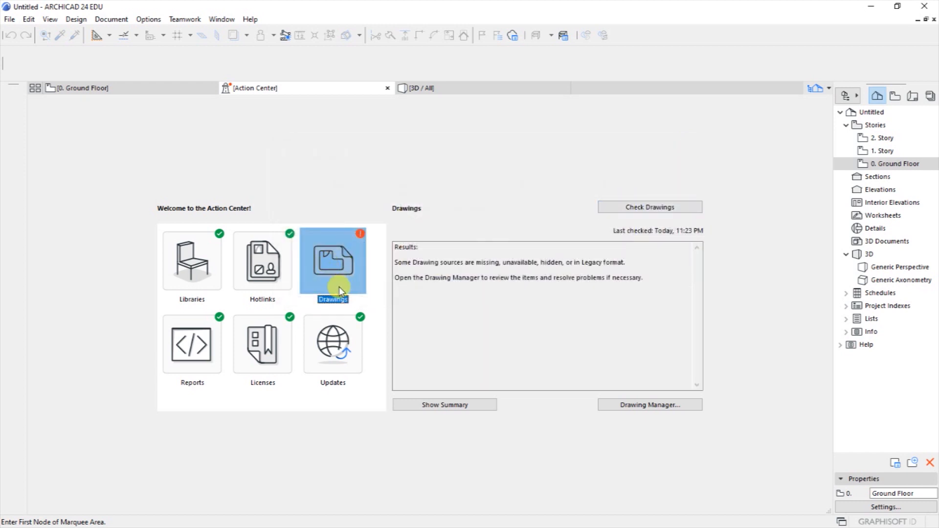
double_click(334, 269)
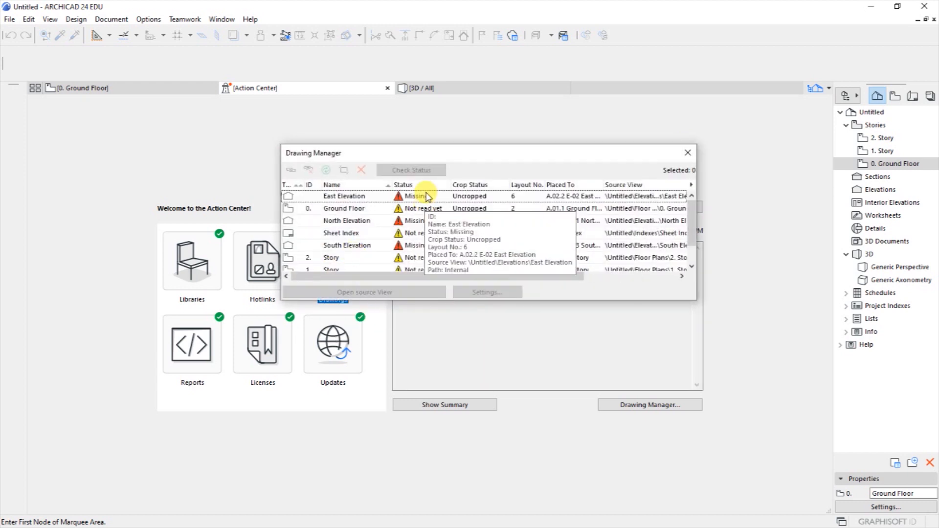
left_click(365, 198)
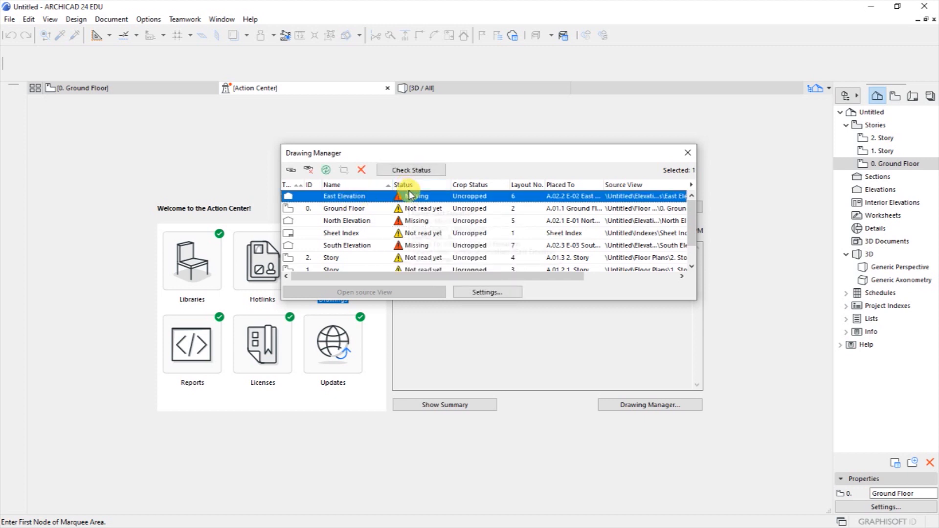
left_click(362, 171)
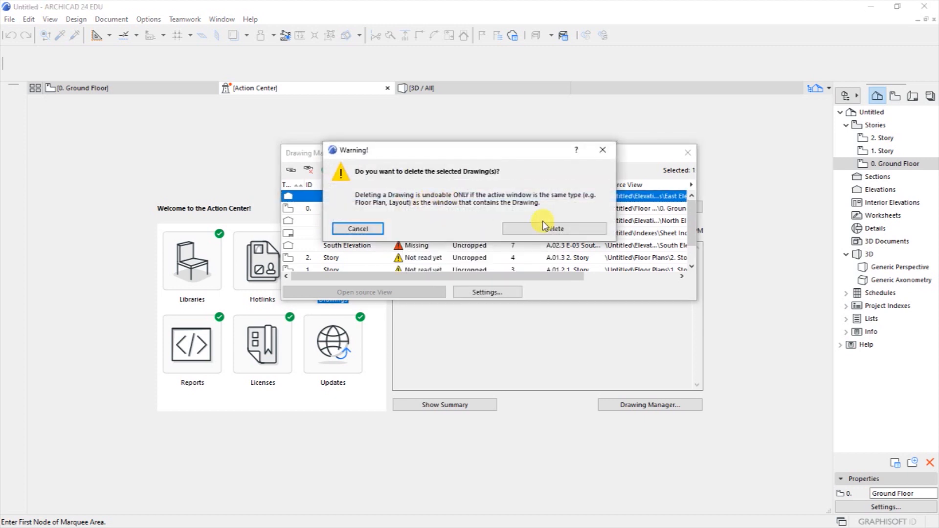
left_click(527, 229)
left_click(413, 208)
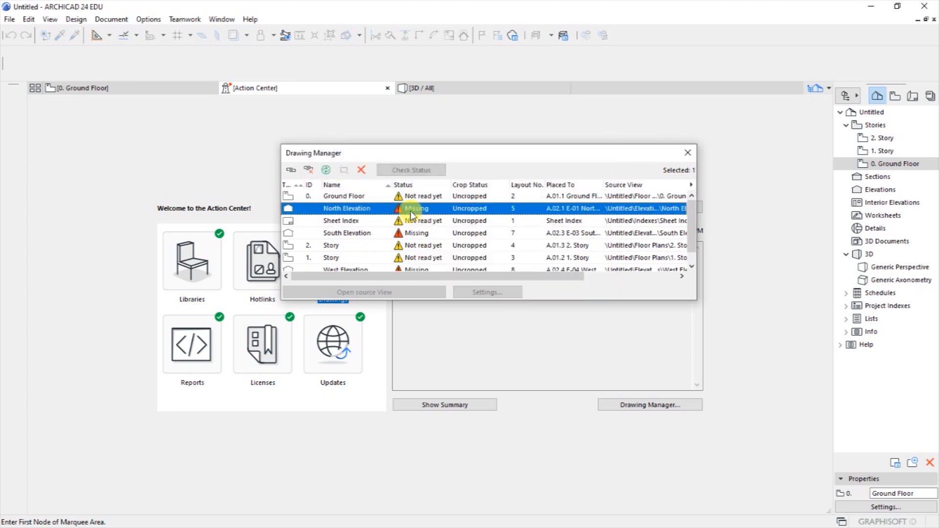
left_click(362, 170)
left_click(527, 229)
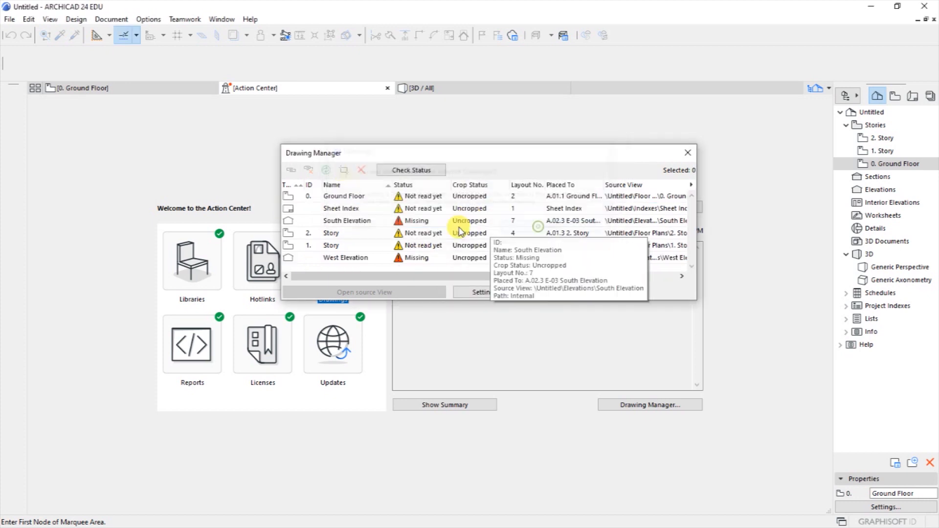
left_click(413, 221)
left_click(362, 171)
left_click(552, 229)
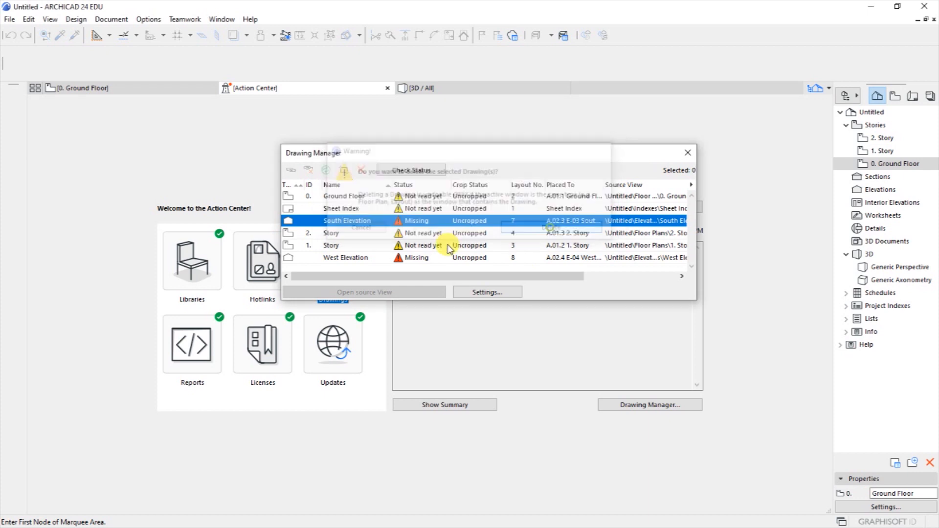
left_click(415, 245)
left_click(362, 170)
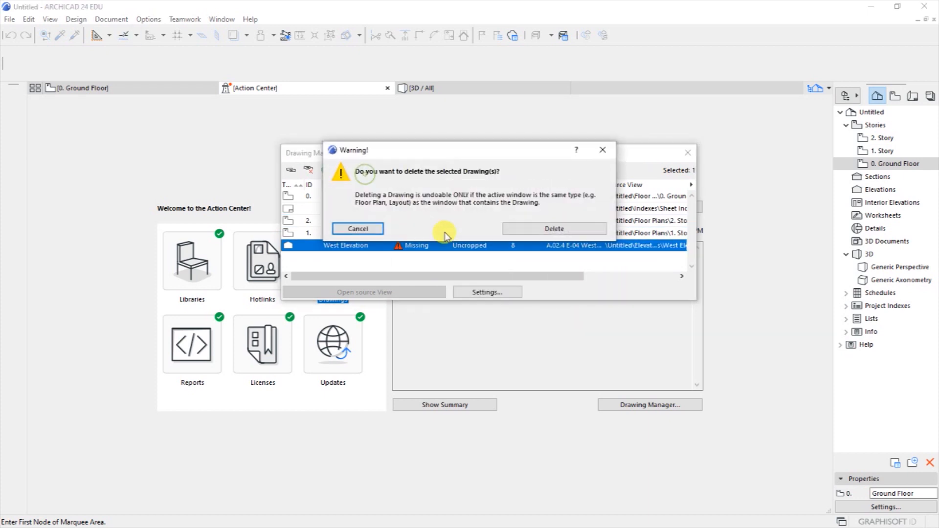
left_click(523, 230)
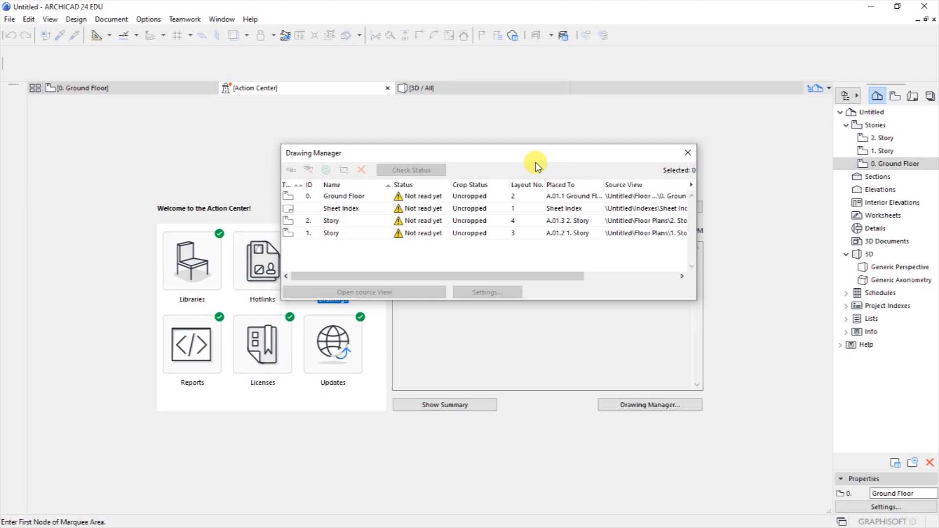
Re-run the drawings check in the Action Center and return to the Ground Floor plan.
left_click_drag(478, 157, 479, 175)
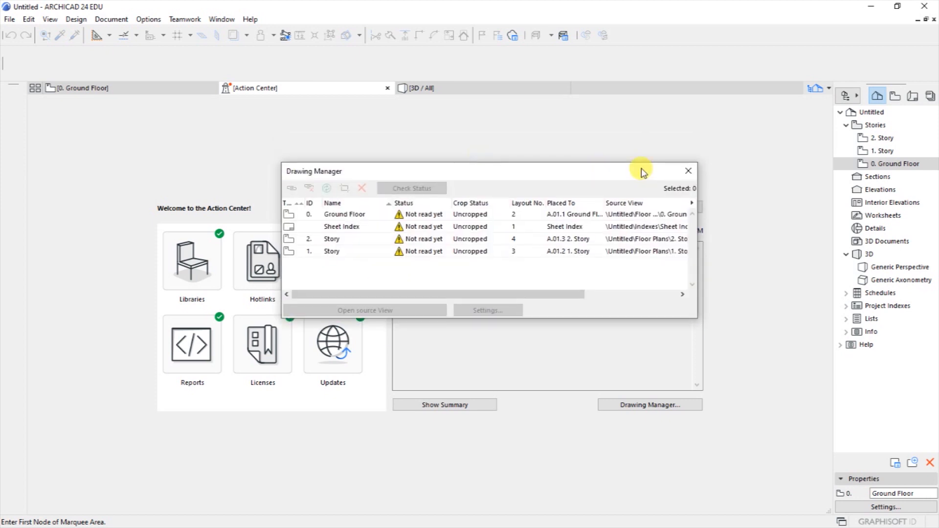
left_click(687, 171)
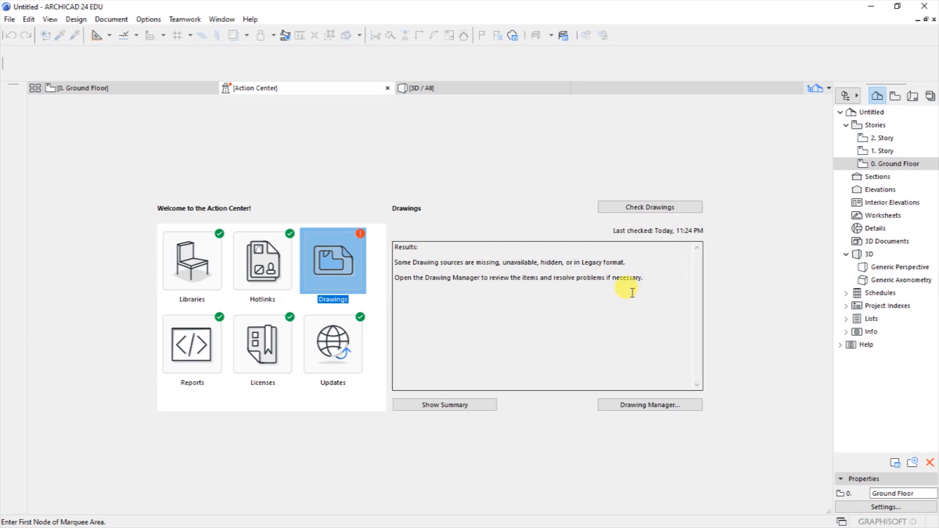
left_click(612, 208)
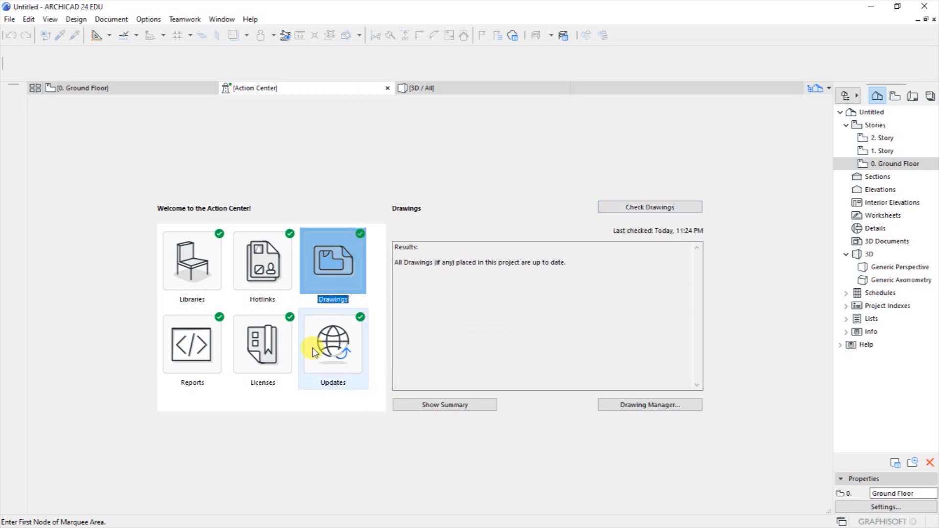
left_click(194, 263)
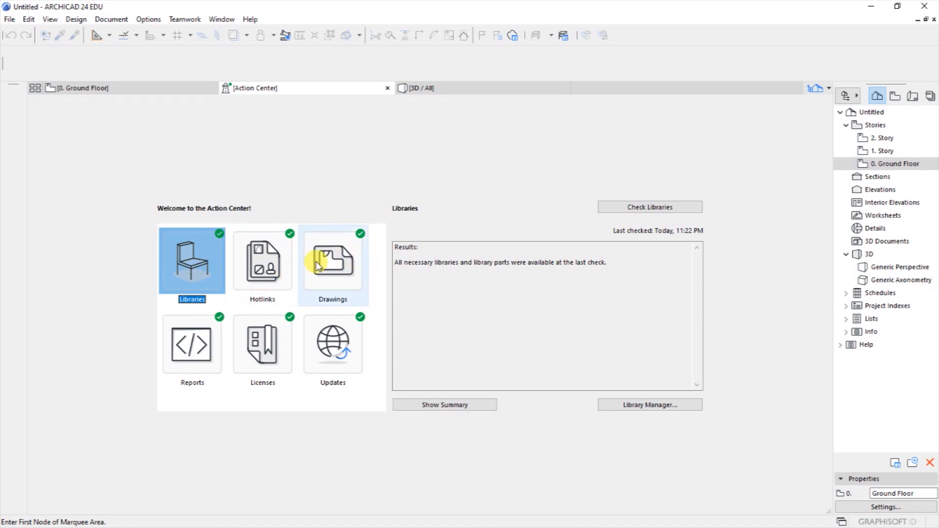
left_click(330, 266)
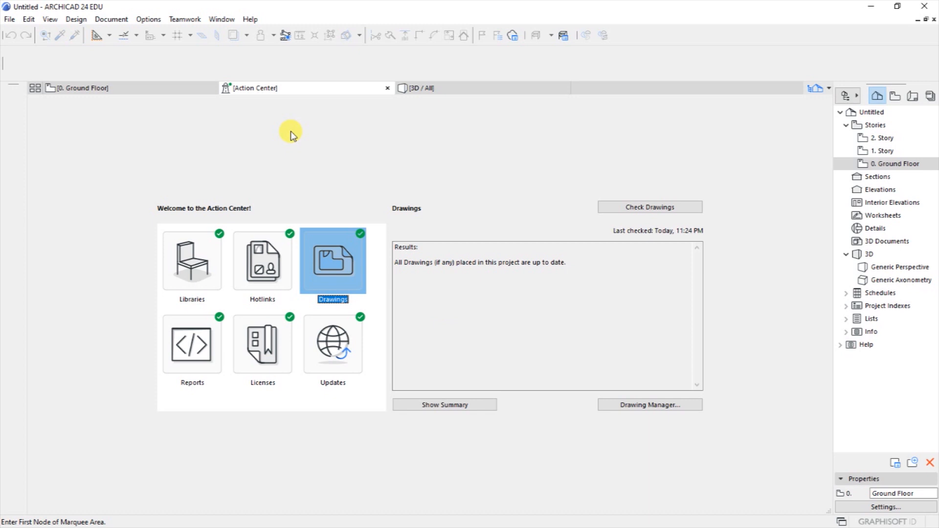
left_click(182, 88)
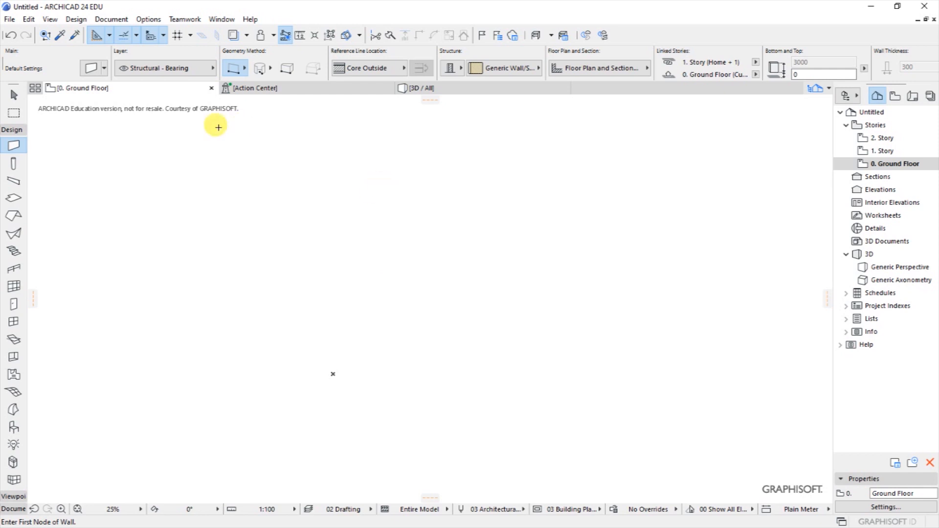
left_click(148, 19)
mouse_move(170, 132)
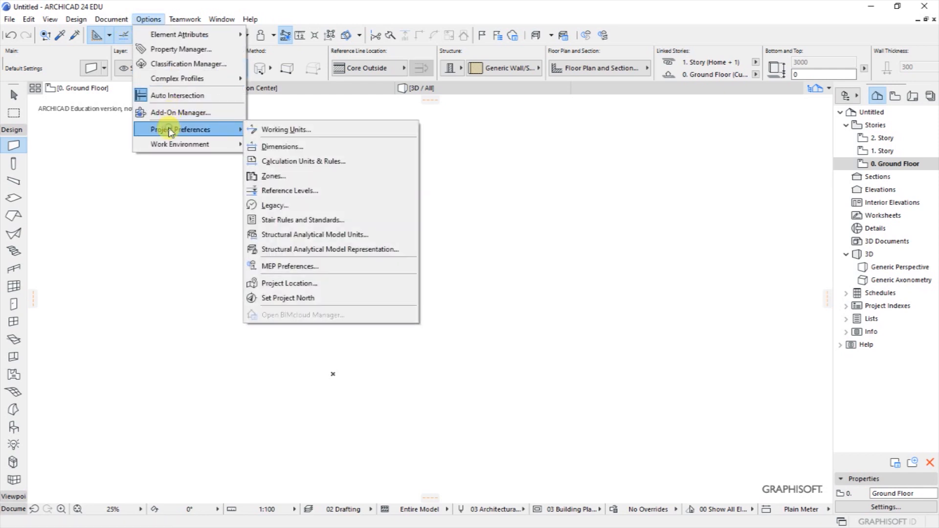
left_click(289, 130)
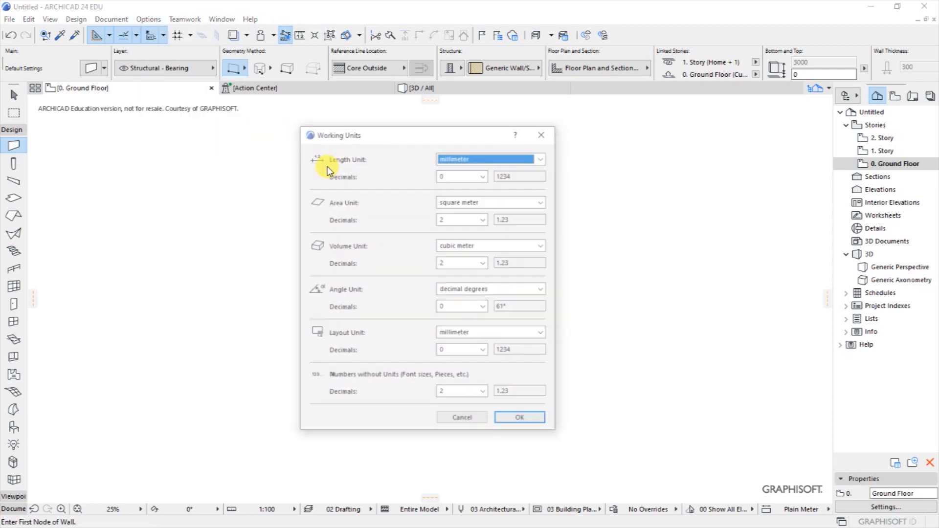
left_click_drag(394, 135, 435, 142)
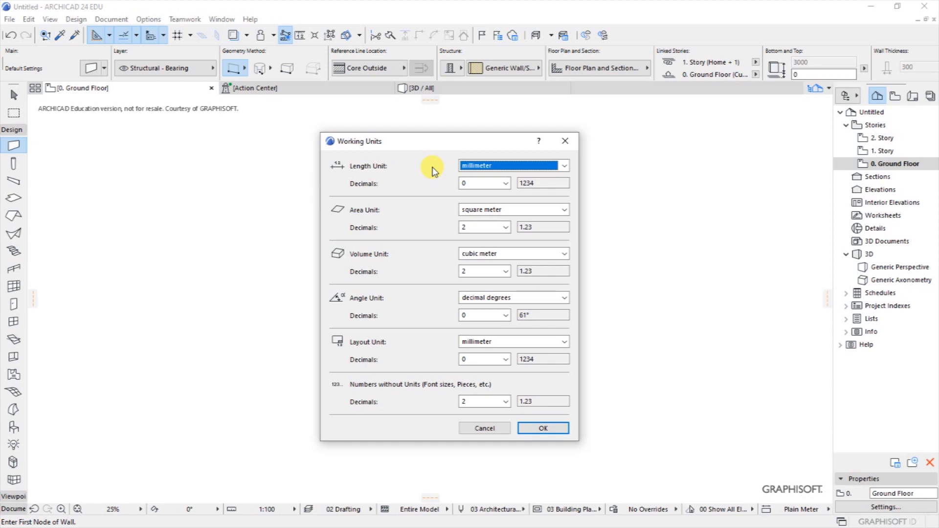
left_click(564, 166)
left_click(425, 167)
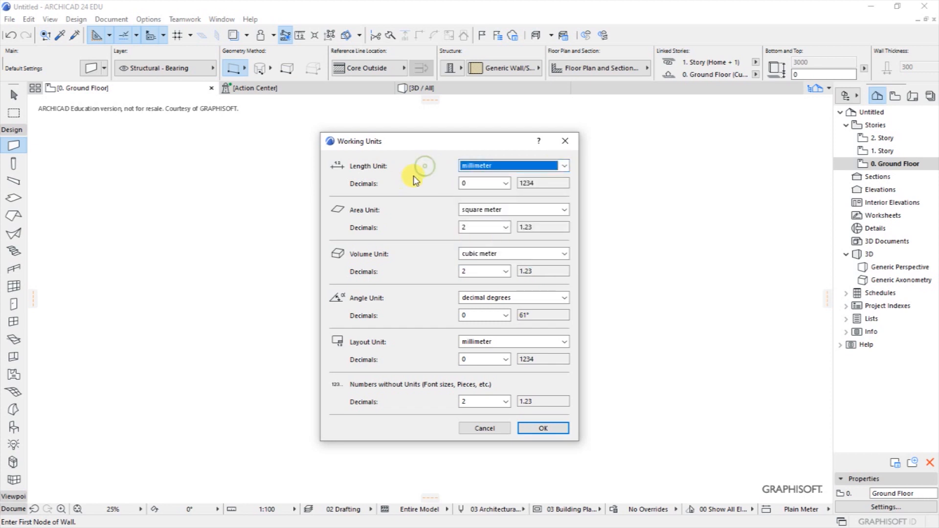
left_click(564, 166)
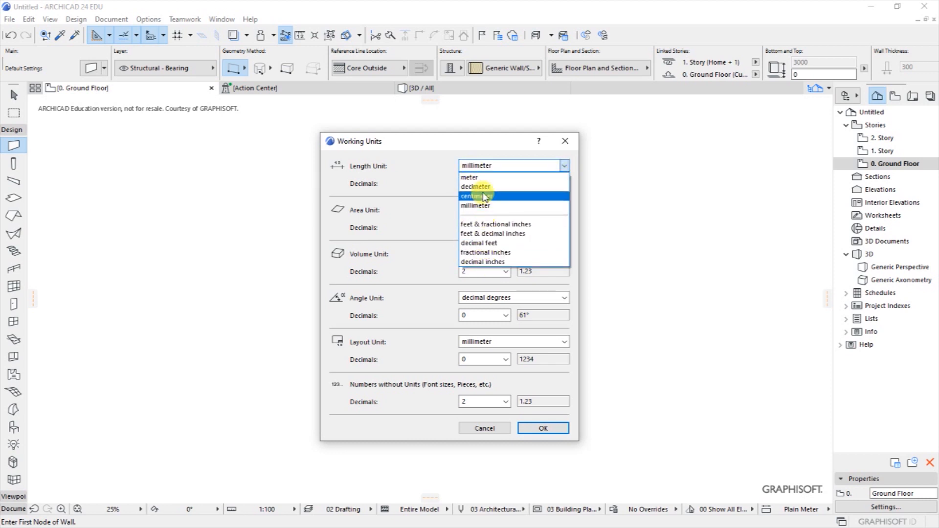
left_click(426, 210)
left_click(535, 211)
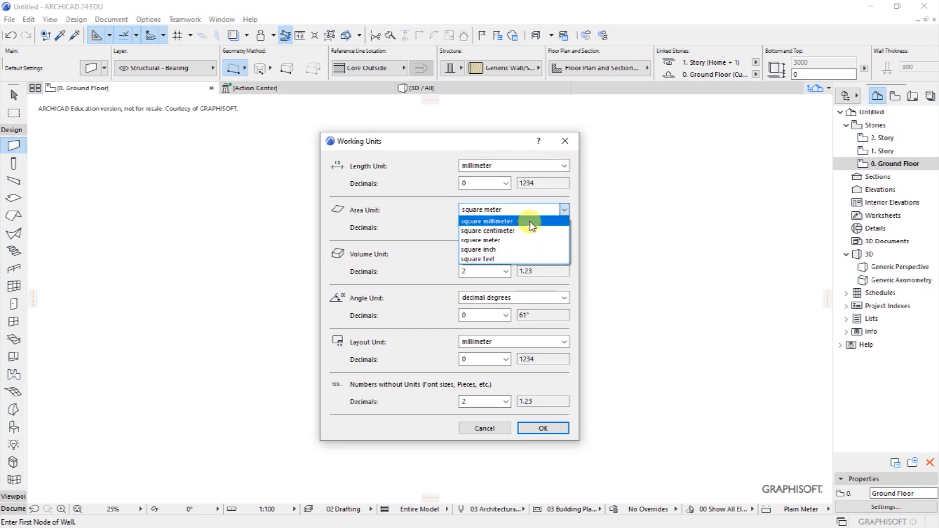
left_click(425, 224)
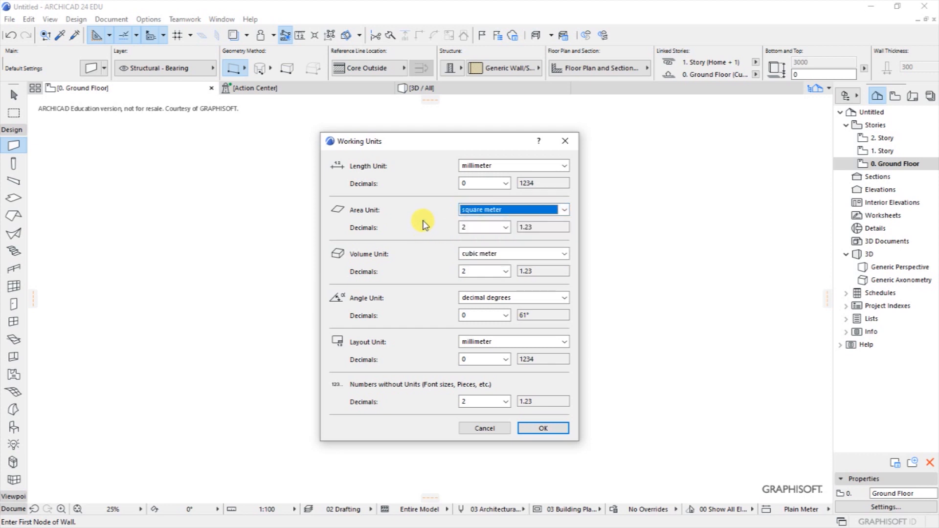
left_click_drag(425, 139, 434, 140)
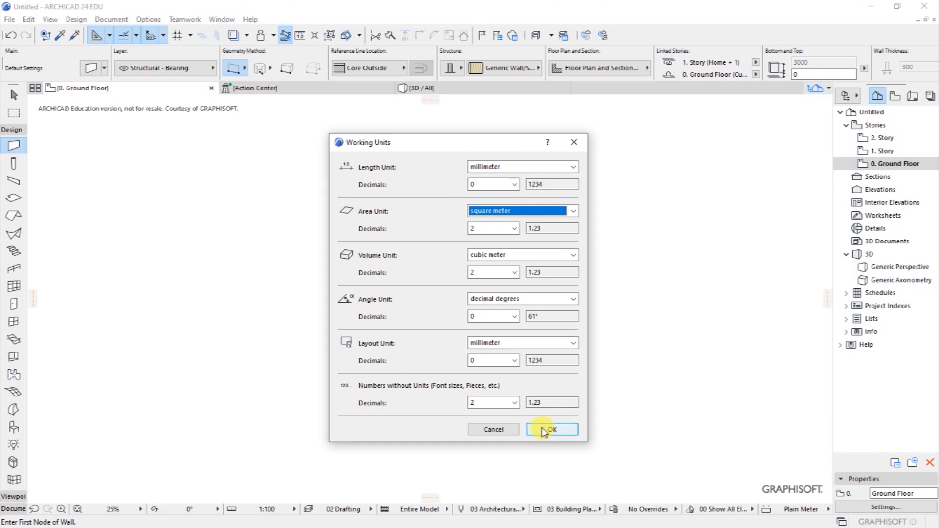
left_click(506, 429)
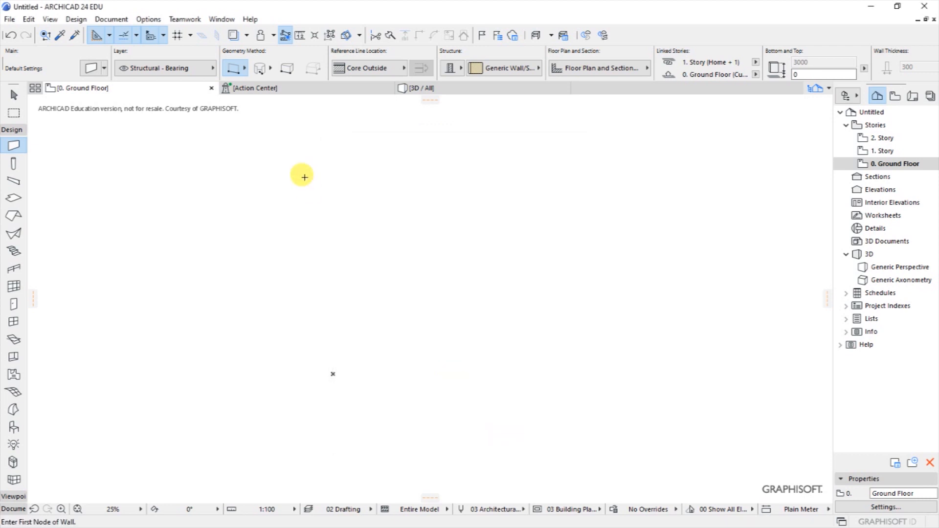
left_click(149, 20)
mouse_move(191, 129)
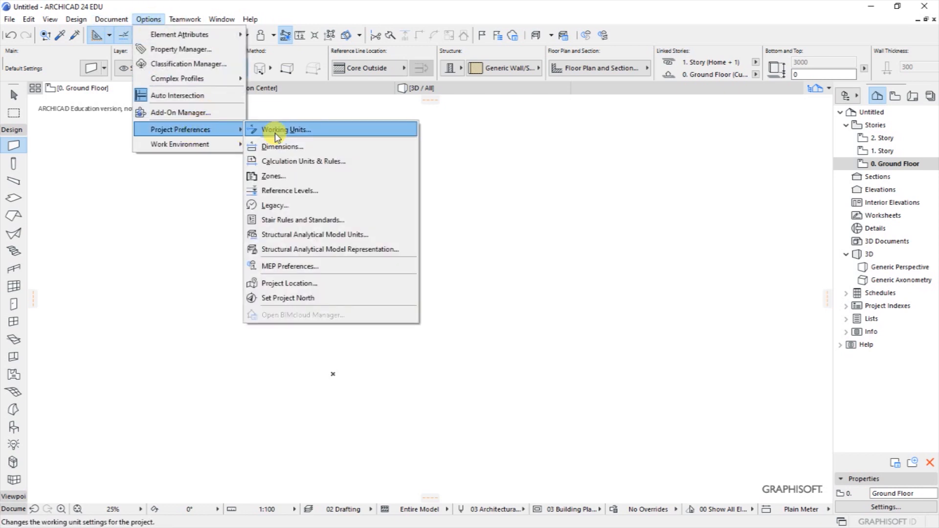
left_click(276, 133)
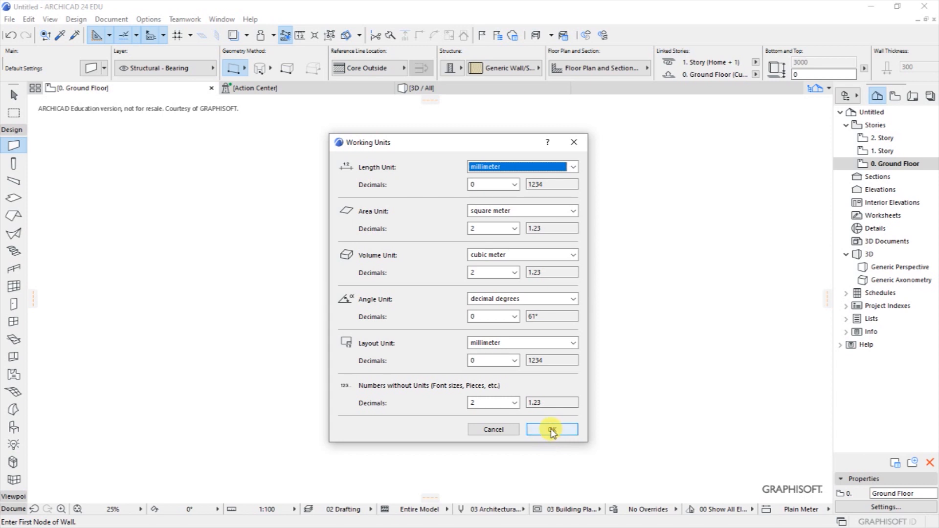
left_click(551, 431)
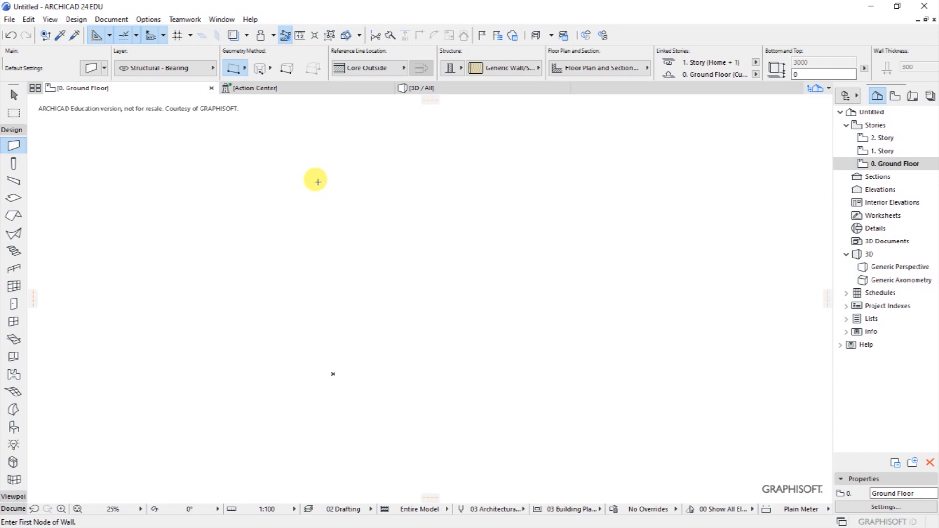
Choose Plain Millimeter as the dimension standard in Project Preferences.
left_click(148, 19)
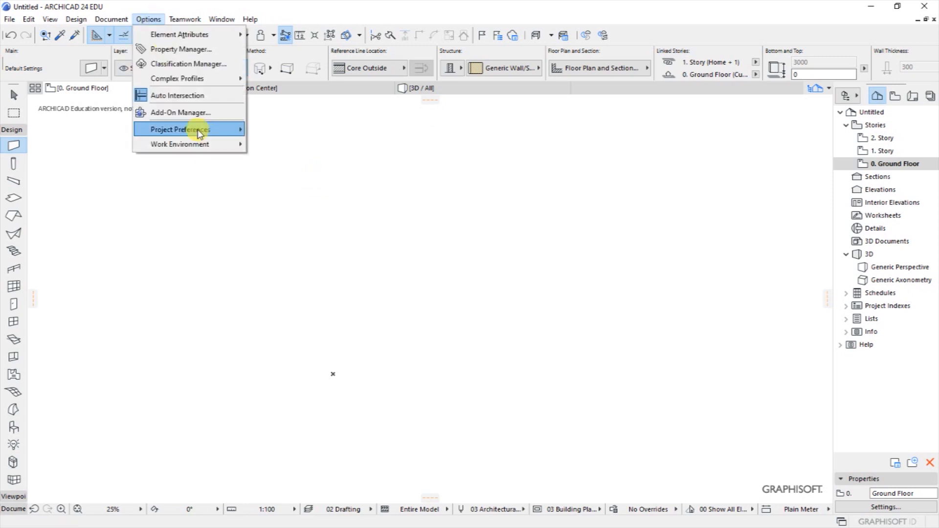
mouse_move(196, 130)
left_click(288, 152)
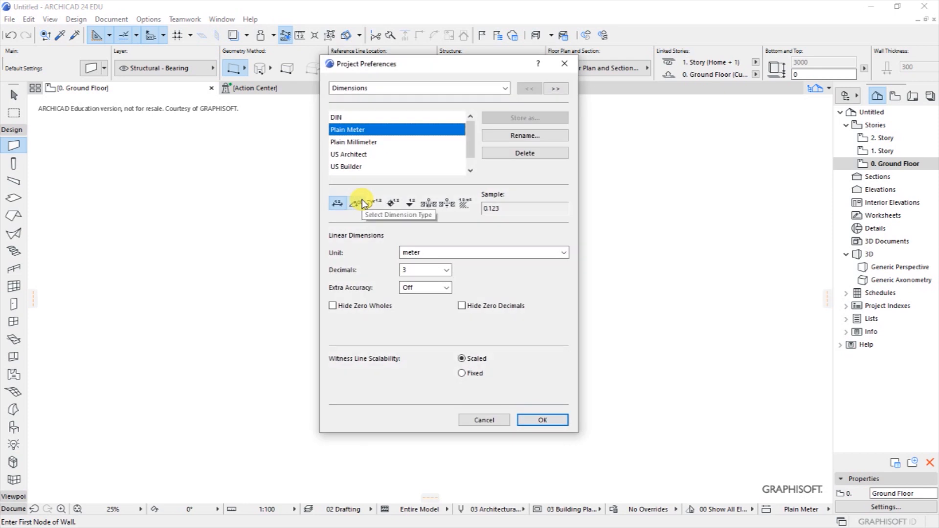
left_click(350, 142)
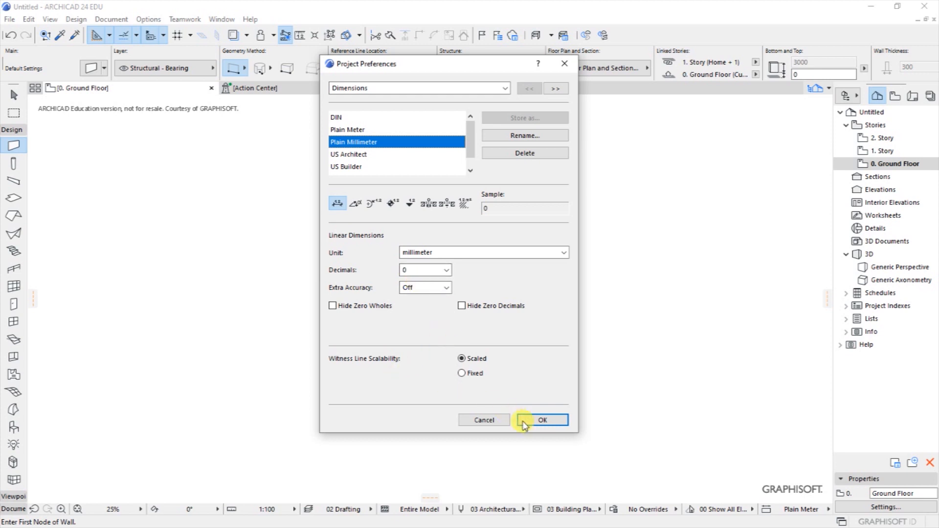
left_click(538, 421)
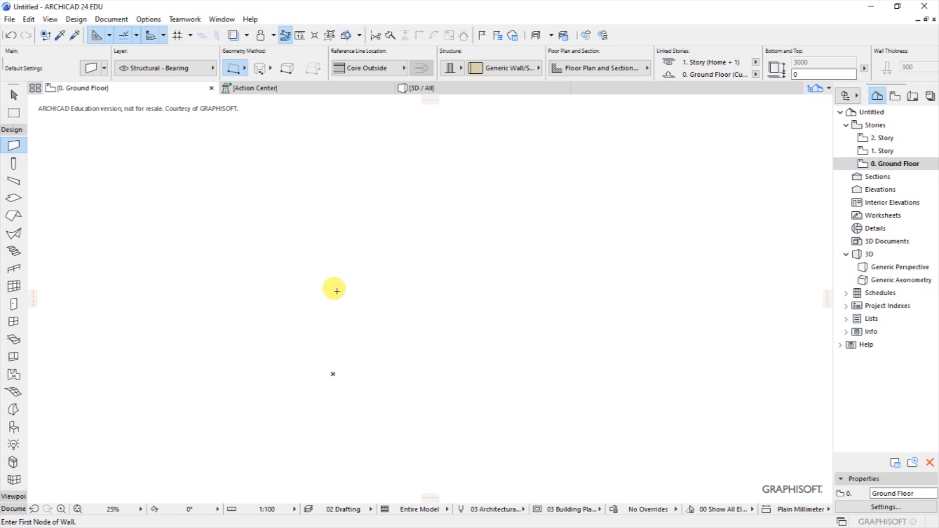
Define Project North at 90° by picking an origin and a point straight above it.
left_click(9, 19)
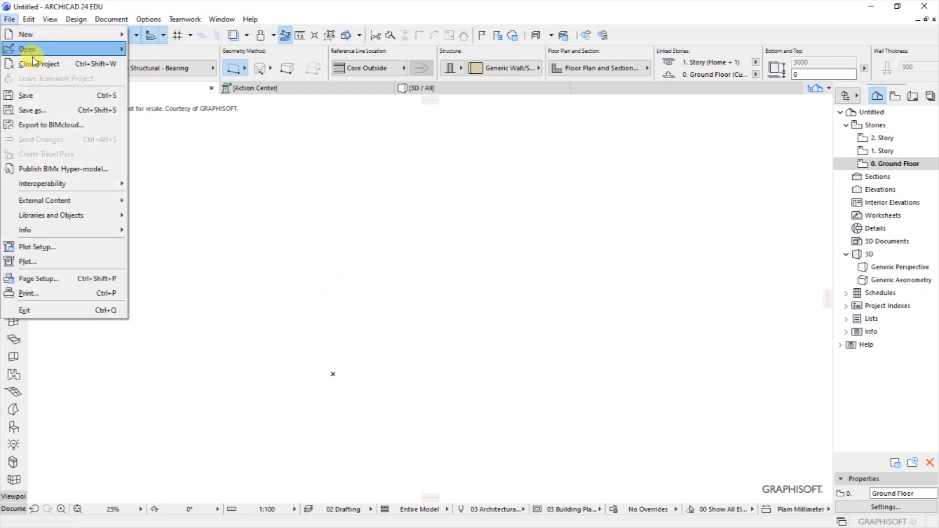
left_click(203, 131)
left_click(149, 19)
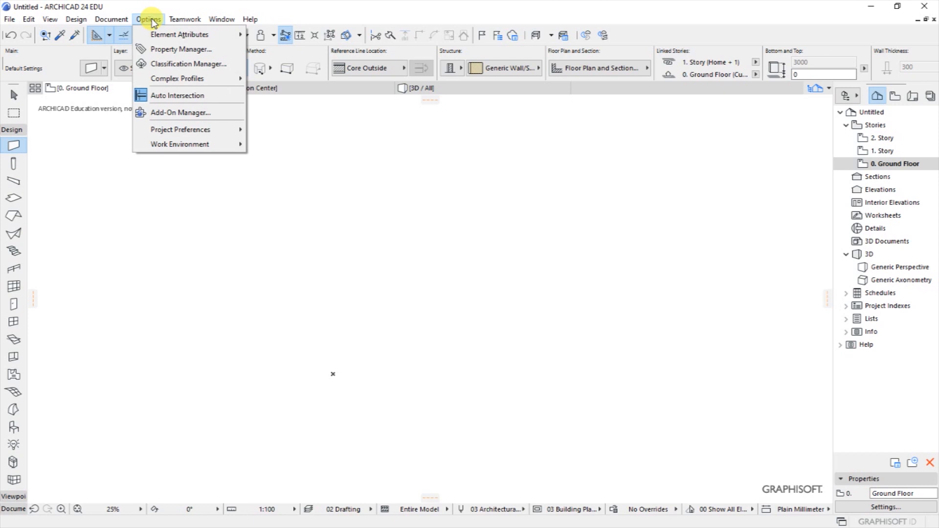
mouse_move(162, 135)
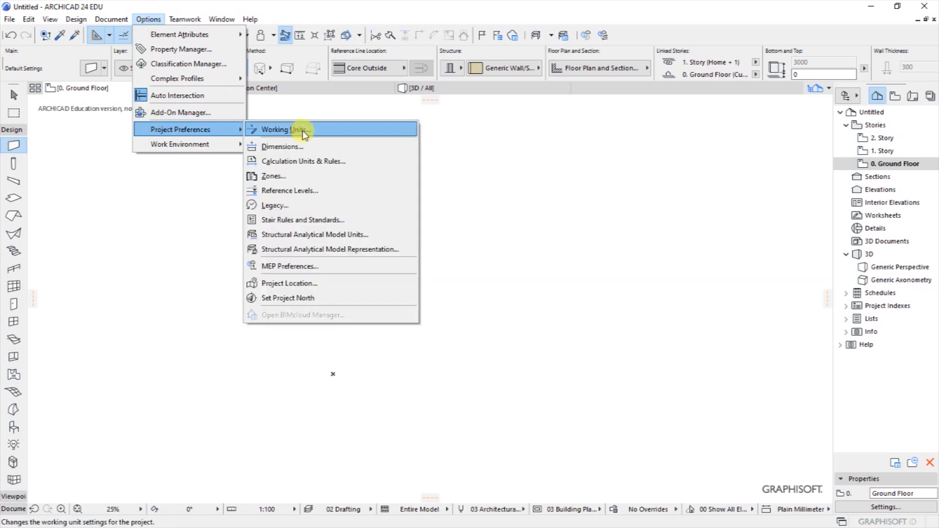
left_click(294, 297)
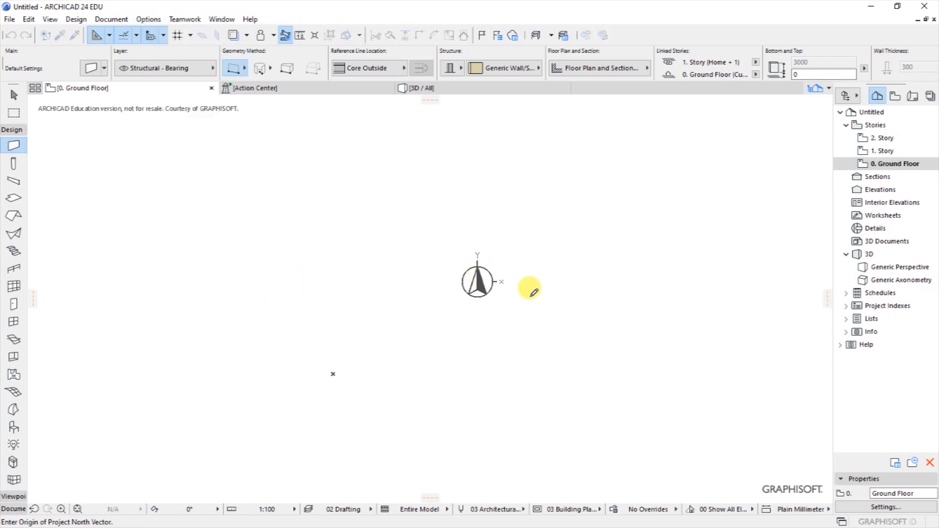
left_click(599, 309)
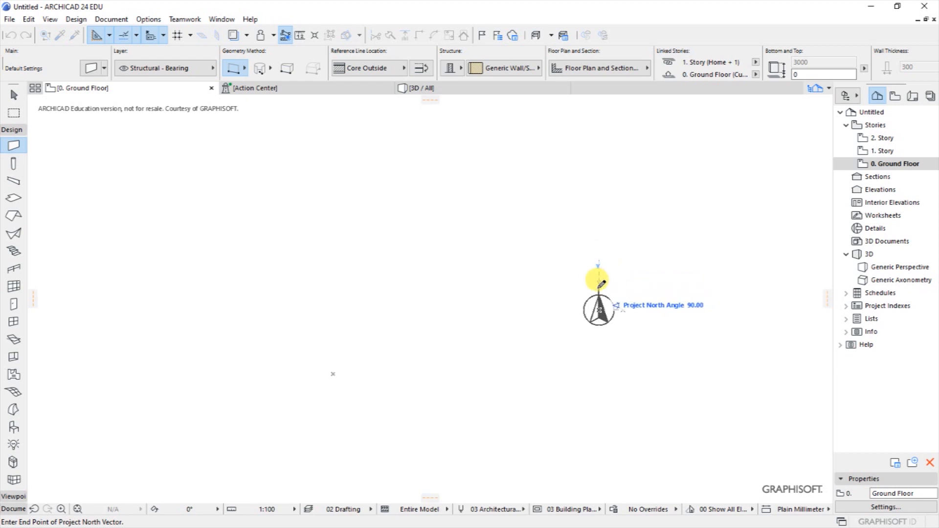
left_click(595, 246)
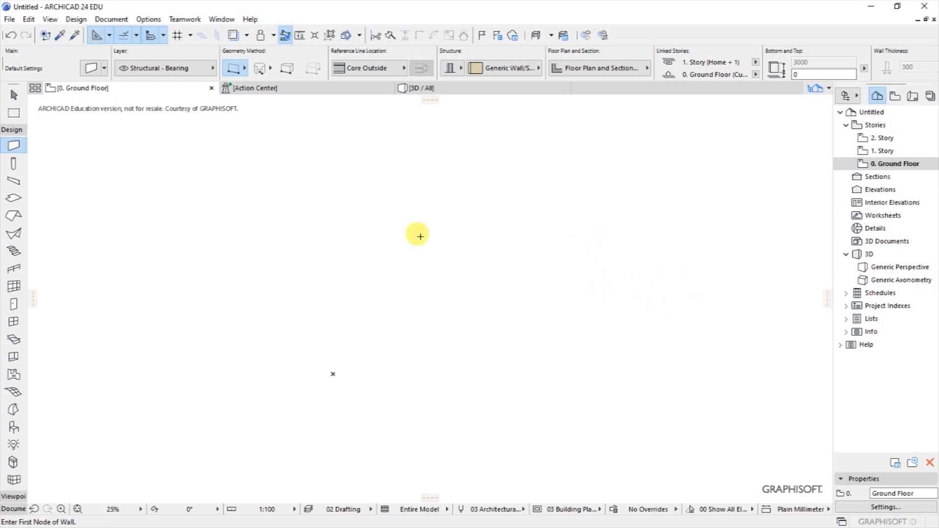
Set the Project Name in Project Info to PROPOSED RESIDENTIAL DEVELOPMENT.
left_click(145, 19)
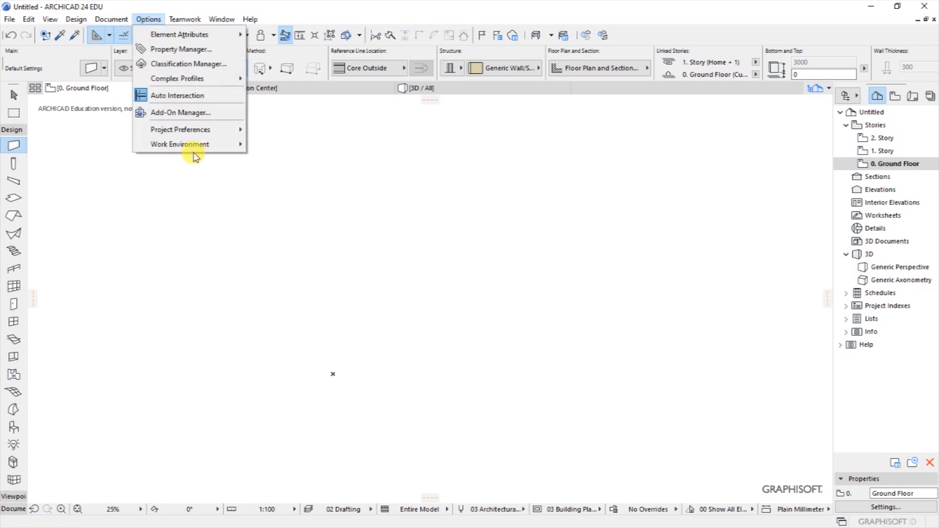
mouse_move(184, 137)
left_click(299, 283)
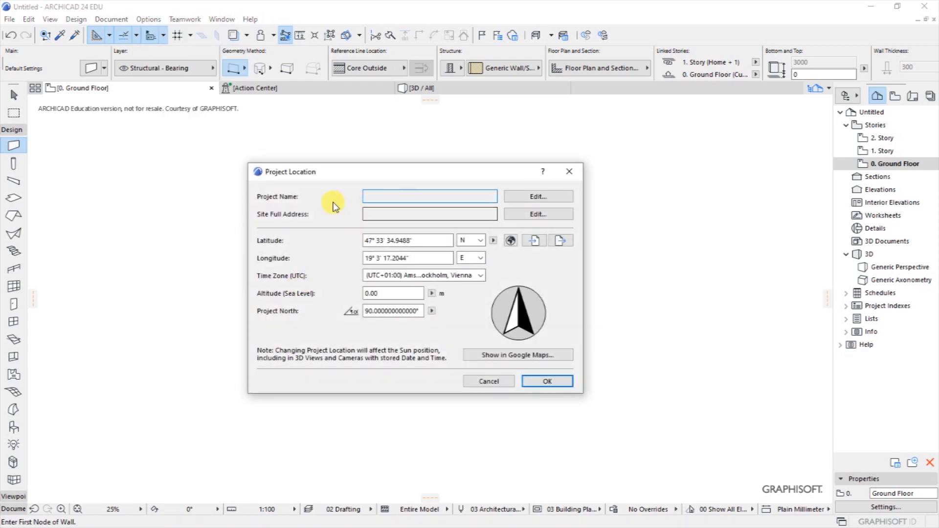
left_click_drag(343, 177, 360, 176)
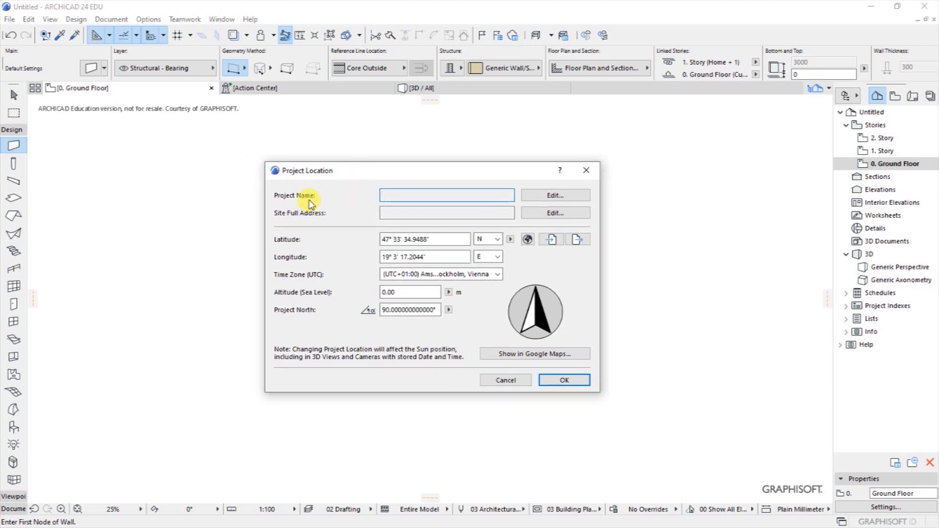
left_click(550, 198)
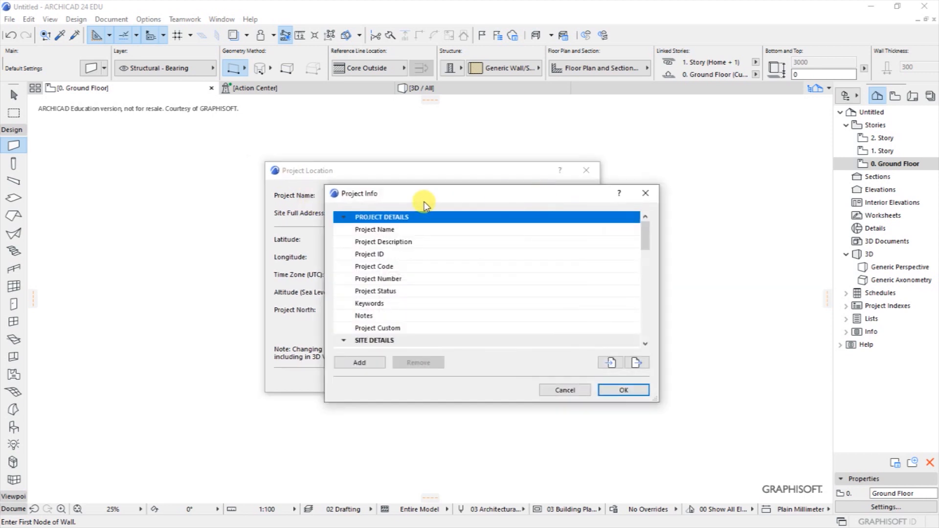
left_click(421, 230)
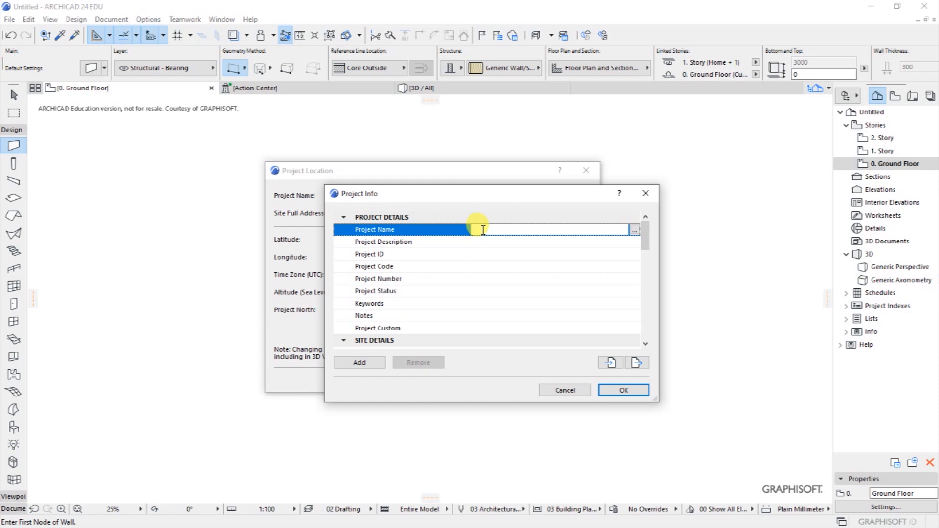
left_click(486, 228)
type("p")
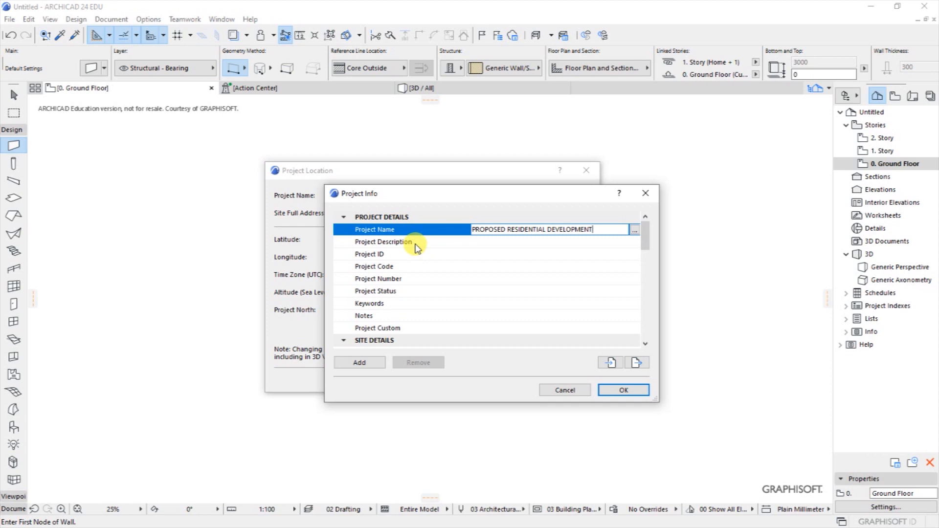
left_click(493, 253)
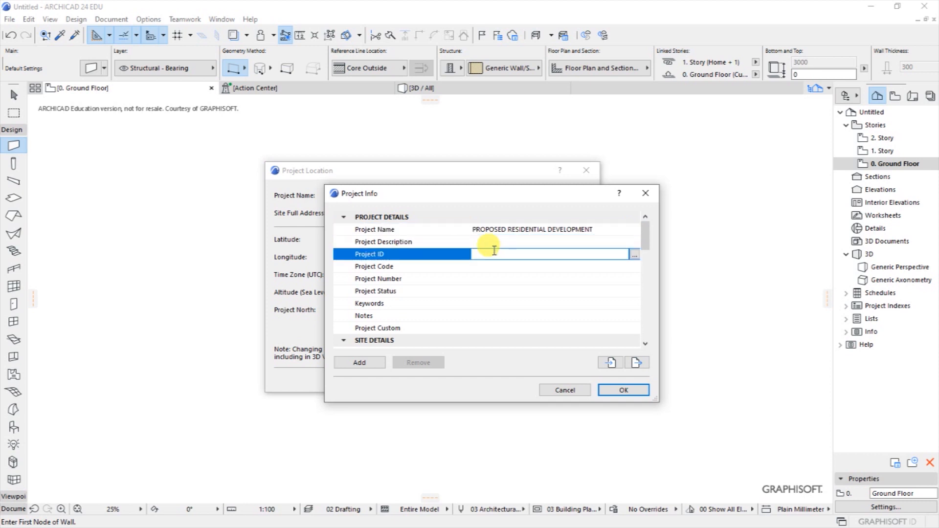
Set Project Status to DESIGN and enter project number QBA 0012020.
left_click(398, 292)
type("DESIGN")
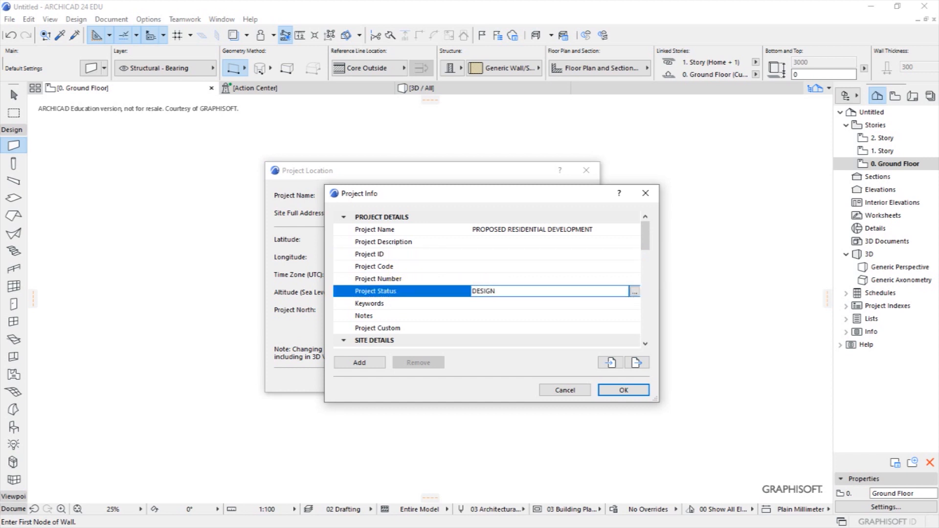
left_click(515, 267)
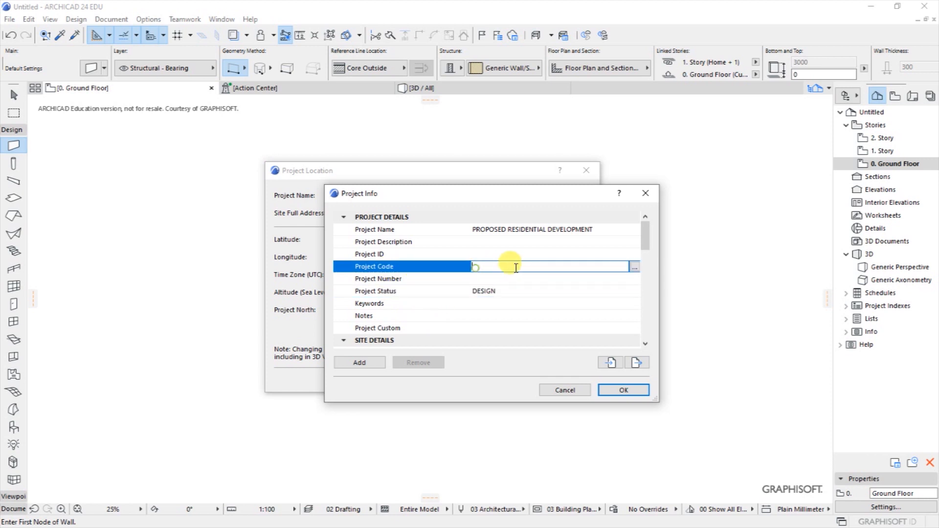
left_click(492, 277)
type("QBA 0012020")
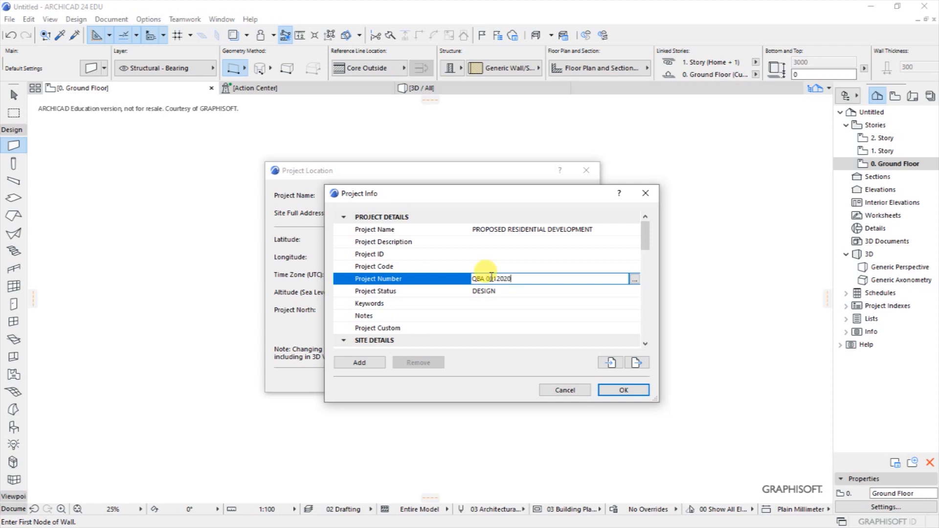
Scroll the Project Info list down to the Contact Details section.
scroll(440, 328, "down", 3)
scroll(412, 320, "down", 1)
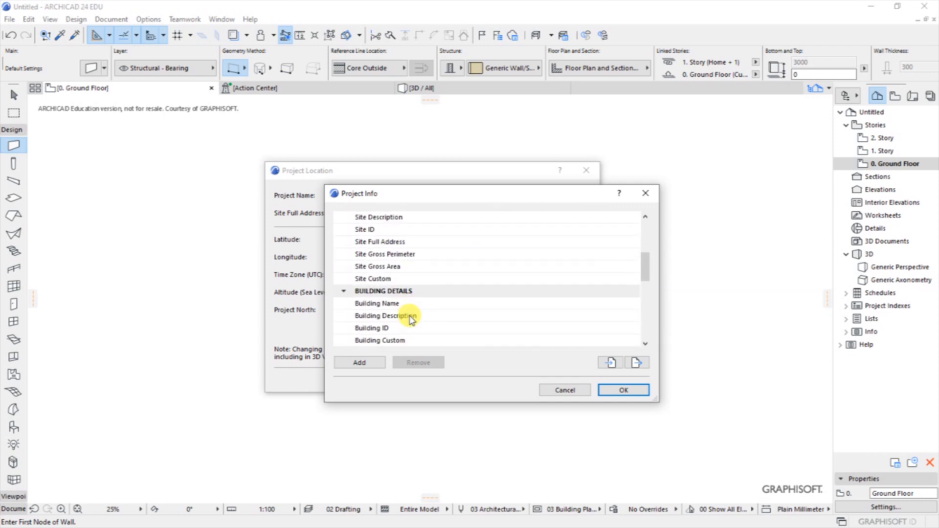
scroll(411, 318, "down", 5)
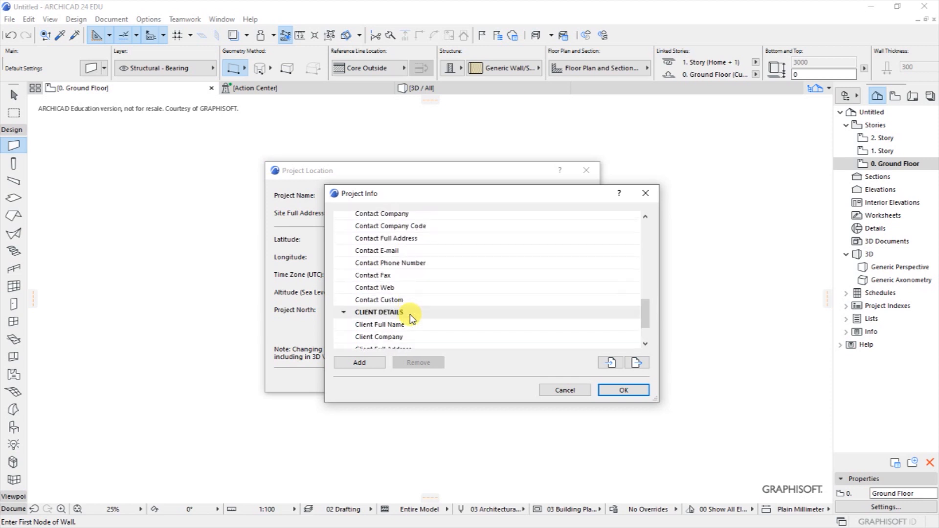
scroll(412, 319, "up", 9)
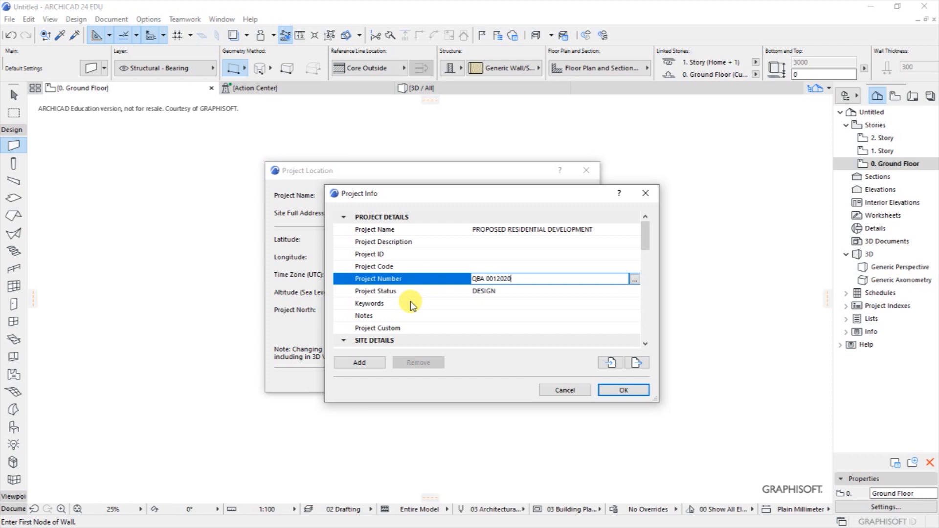
scroll(410, 301, "down", 1)
scroll(410, 301, "down", 2)
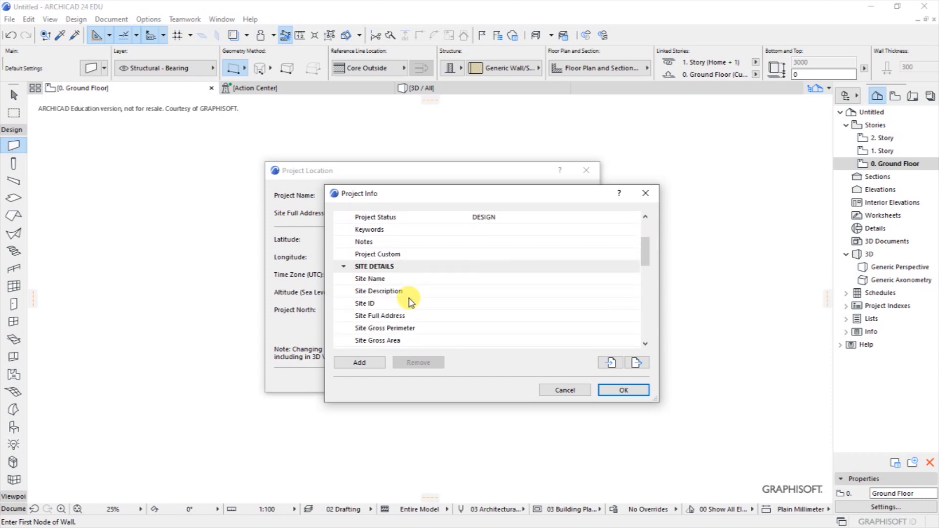
scroll(439, 294, "down", 1)
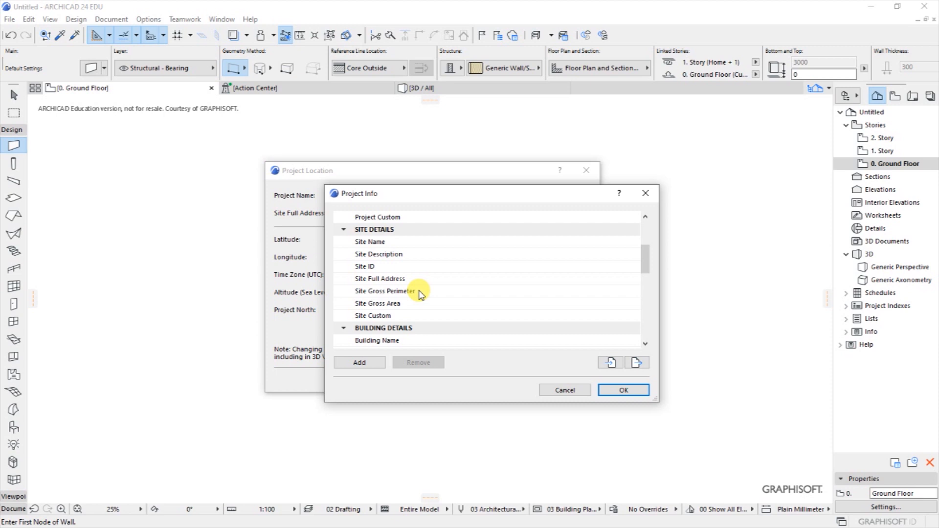
left_click(646, 344)
left_click(646, 346)
left_click(645, 346)
left_click(646, 347)
left_click(646, 347)
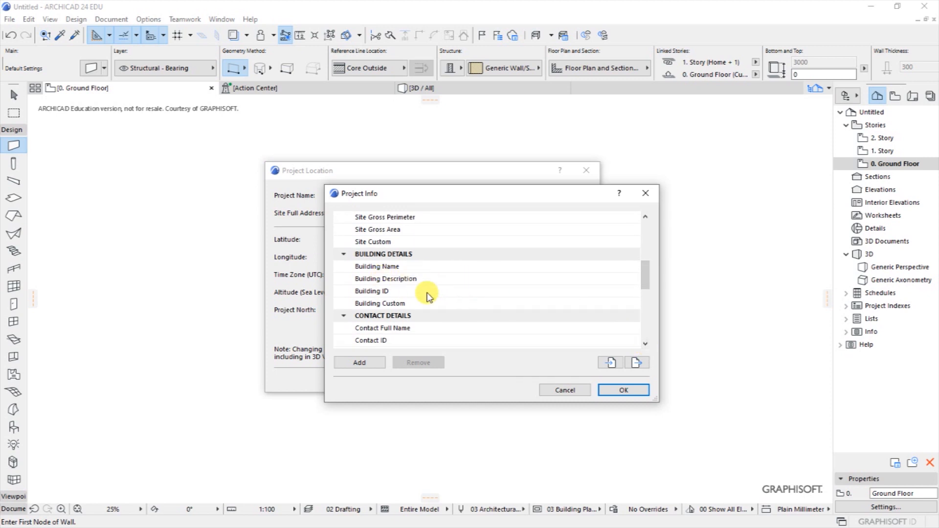
scroll(434, 296, "down", 1)
scroll(434, 296, "down", 1)
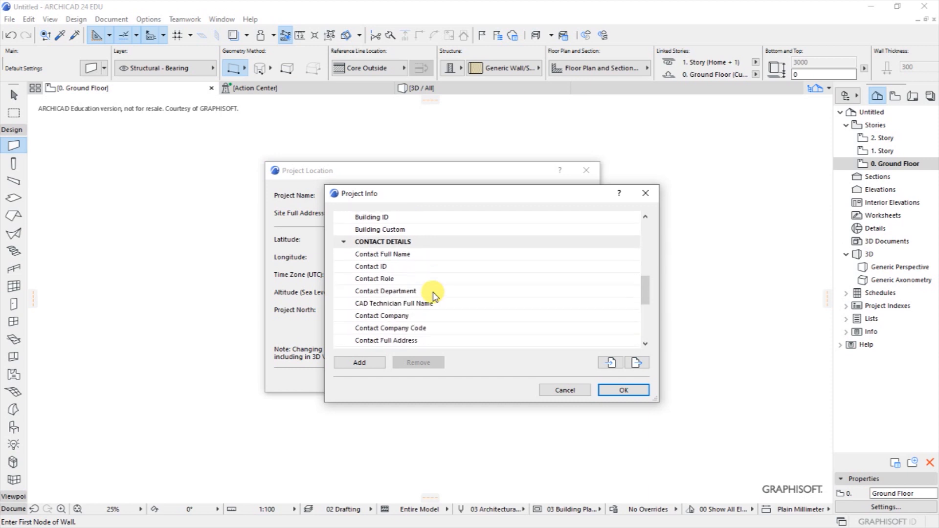
scroll(434, 296, "down", 1)
scroll(434, 296, "up", 1)
scroll(434, 296, "down", 4)
scroll(435, 296, "up", 1)
scroll(434, 296, "up", 3)
Fill Contact Full Name with the QS prefix title and the contact's given and middle names.
left_click(442, 245)
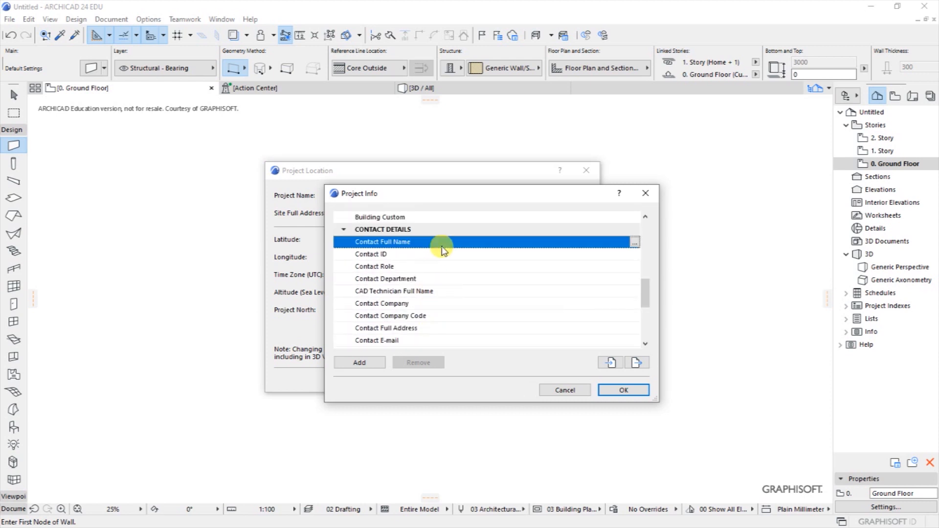
left_click(634, 241)
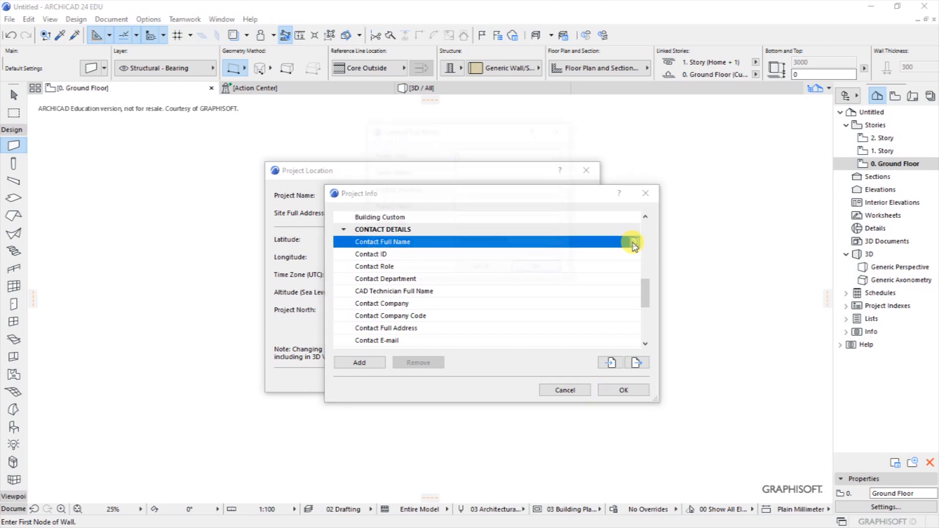
left_click(562, 129)
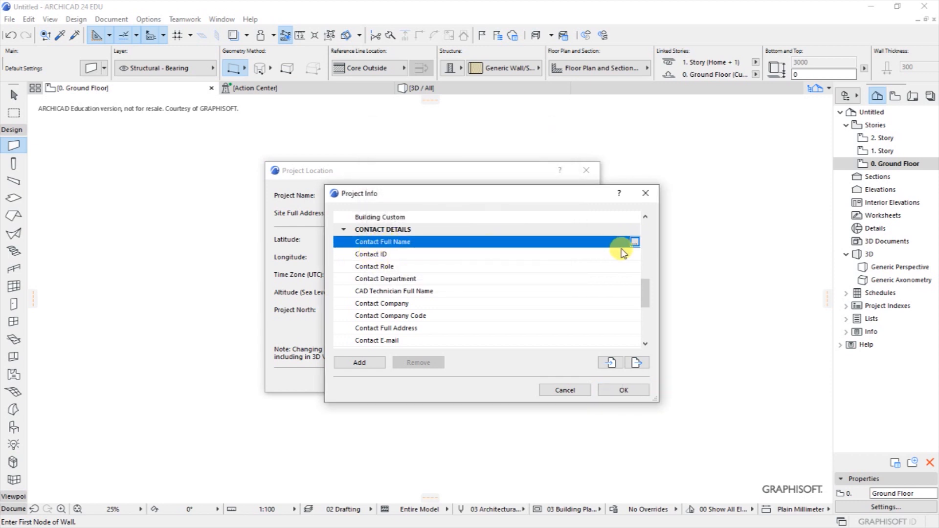
left_click(634, 243)
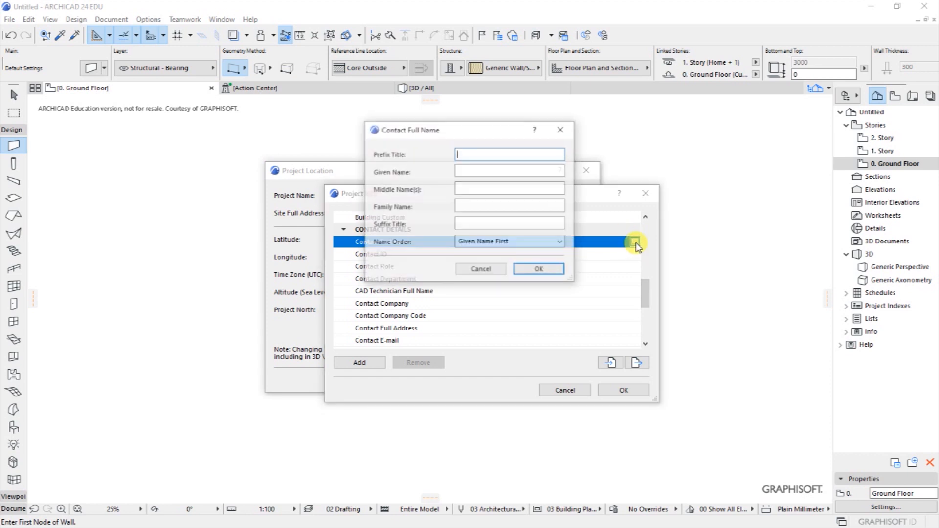
left_click_drag(460, 129, 465, 152)
left_click(469, 181)
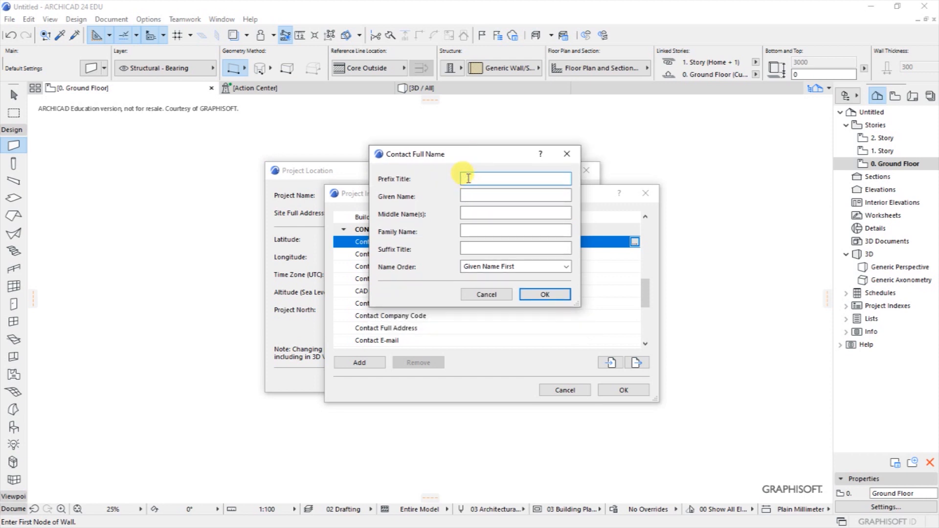
type("d")
type("S")
left_click(467, 195)
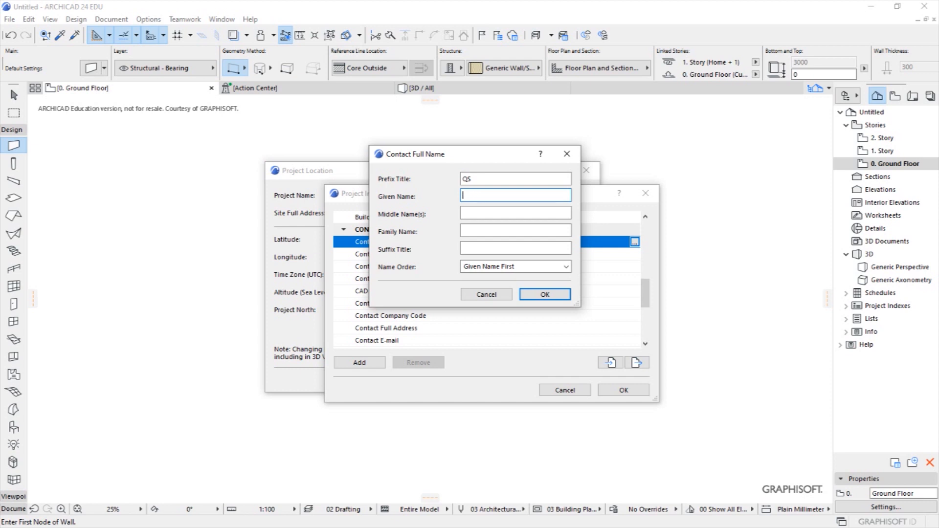
left_click(477, 213)
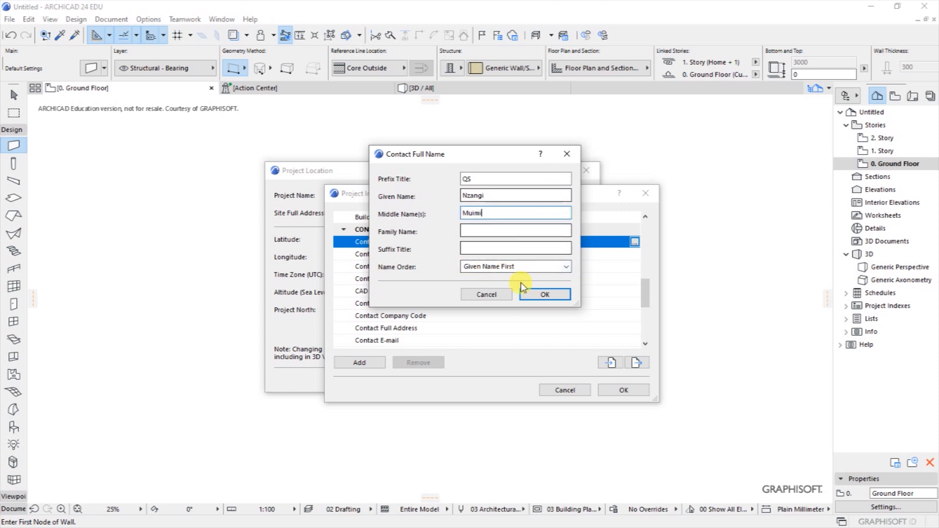
left_click(544, 294)
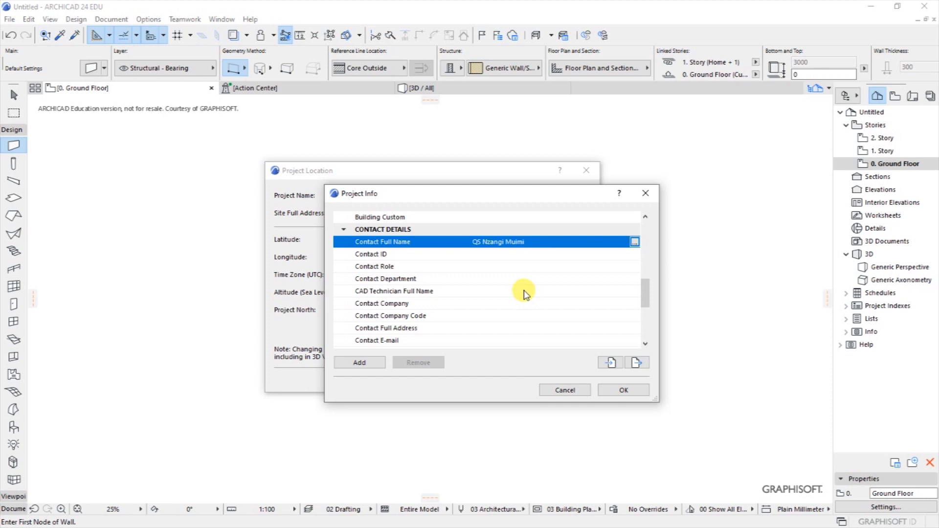
Set Contact Role to Designer and Contact Company to QuantBuild Academy.
left_click(487, 266)
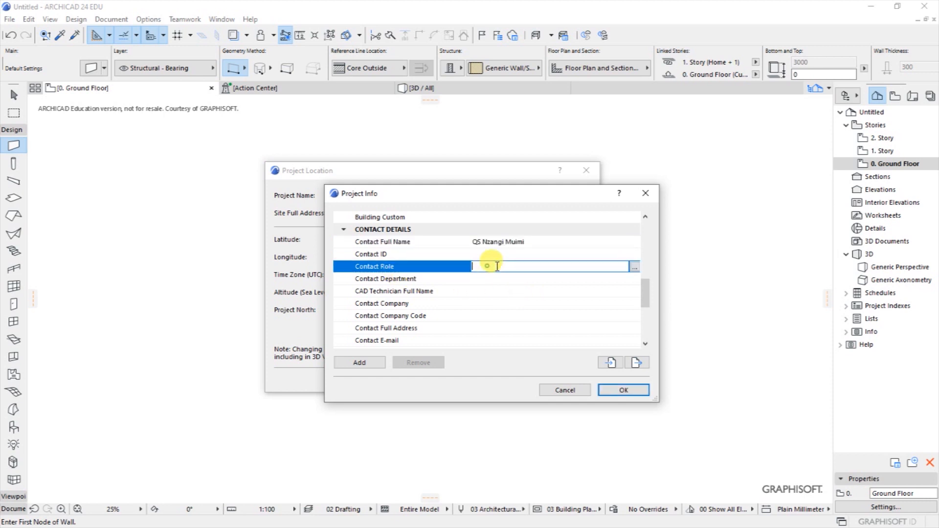
left_click(635, 267)
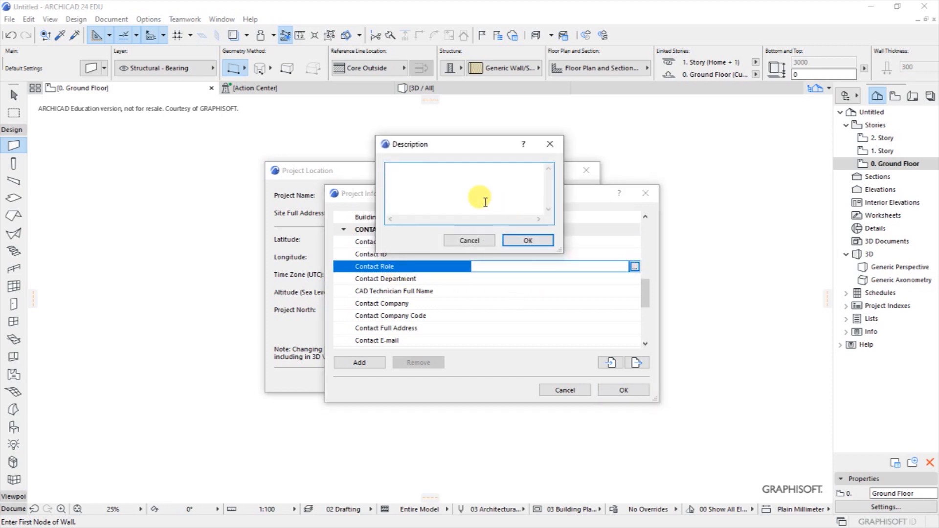
type("Designer")
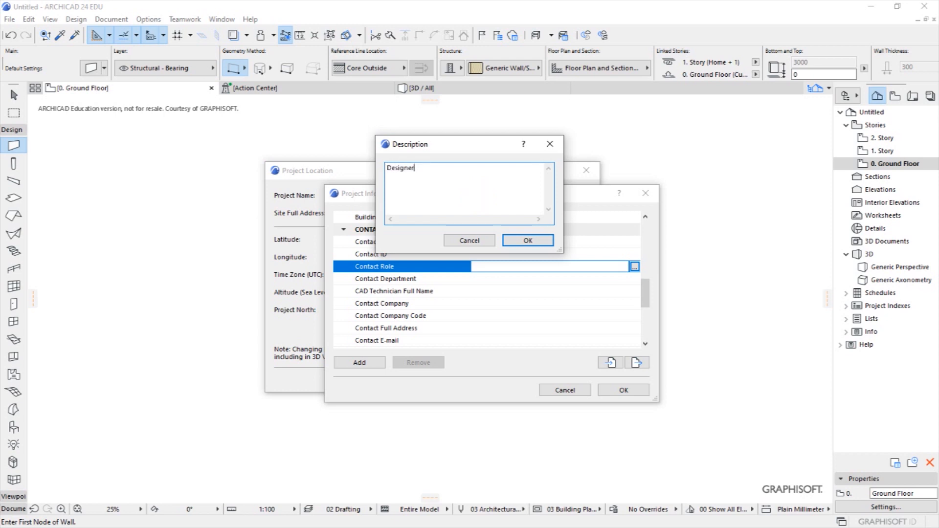
left_click(533, 241)
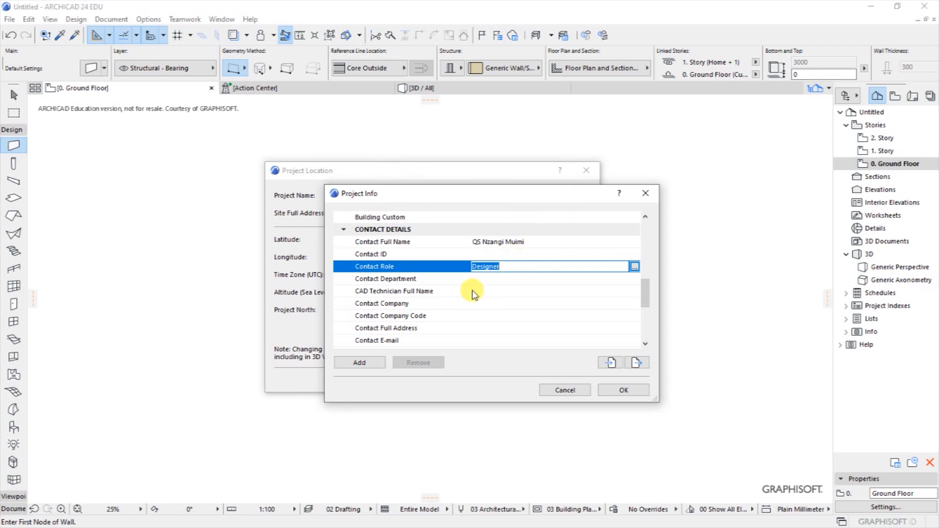
left_click(437, 305)
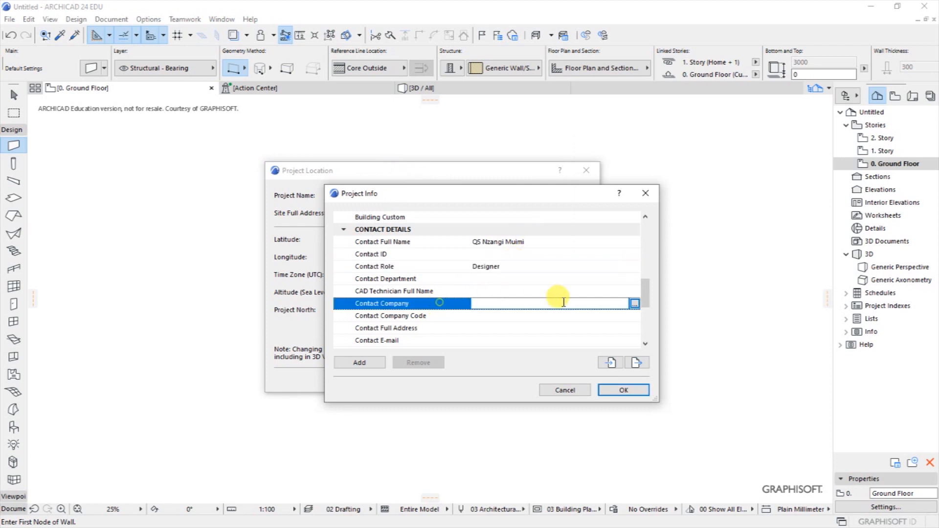
left_click(635, 304)
type("C")
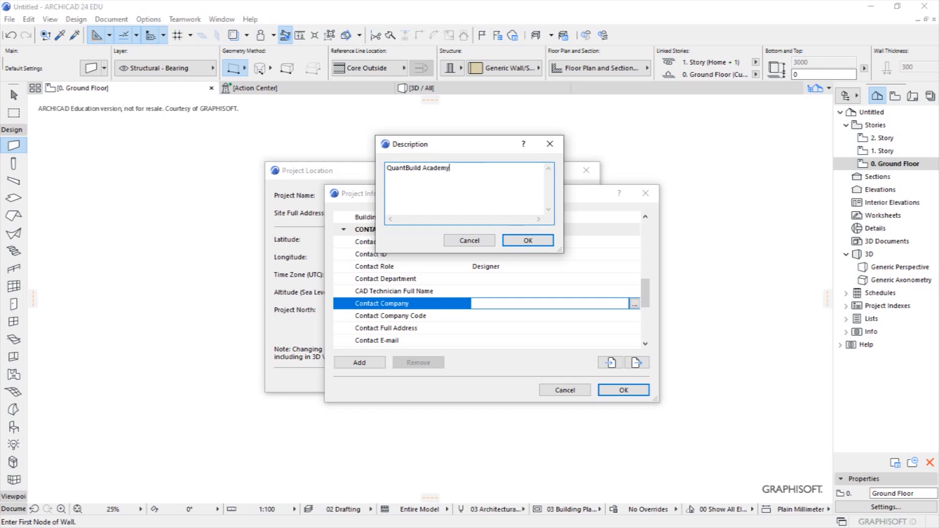
left_click(530, 239)
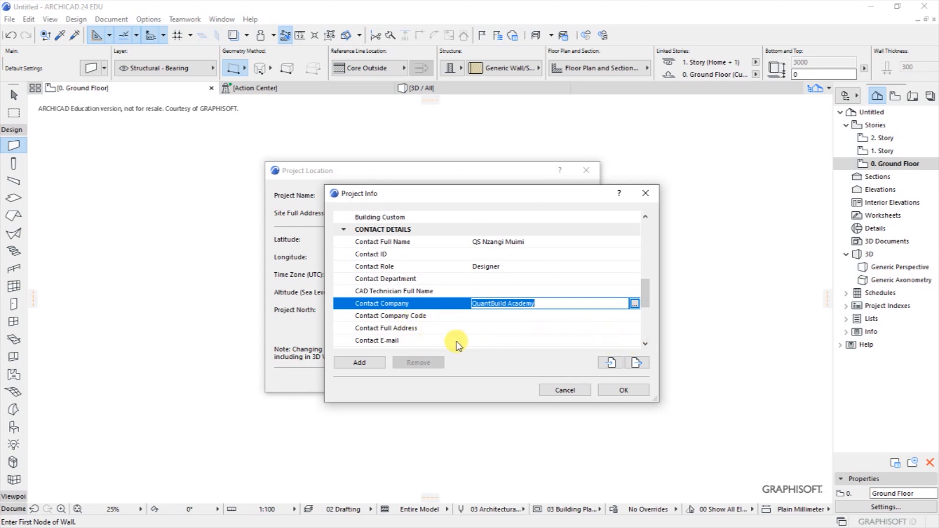
Enter the contact's e-mail address and accept the Project Info changes.
left_click(584, 341)
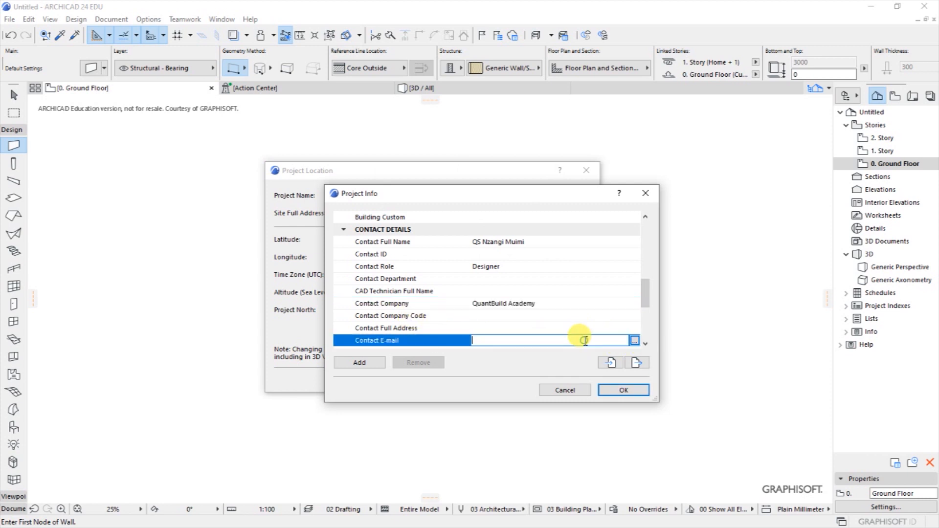
left_click(635, 341)
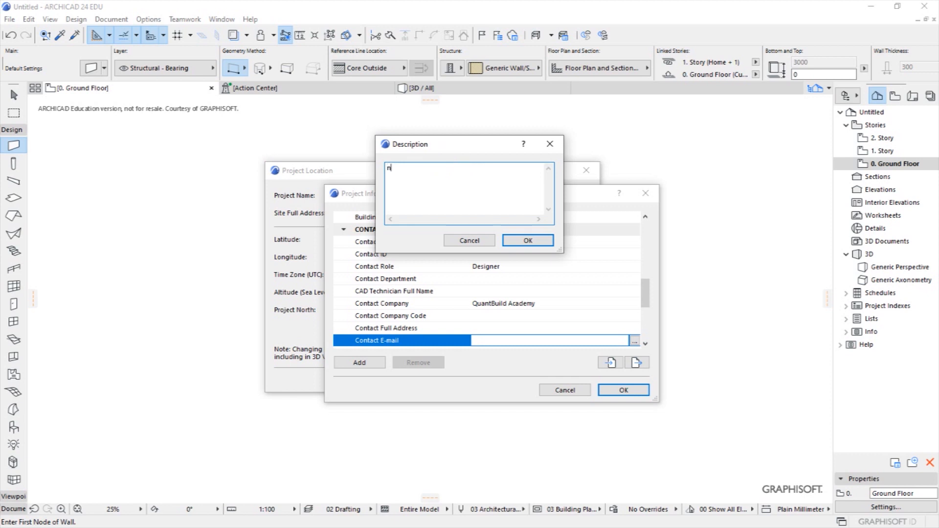
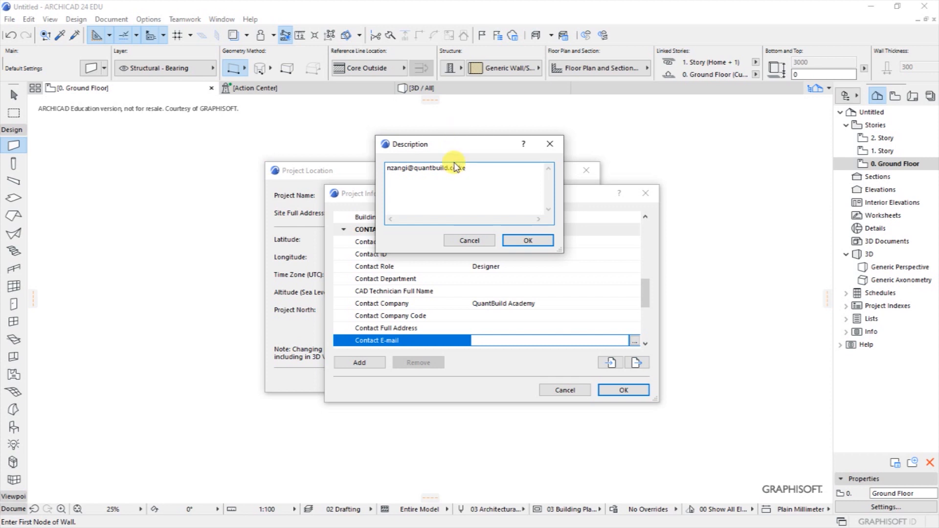
left_click_drag(472, 148, 389, 235)
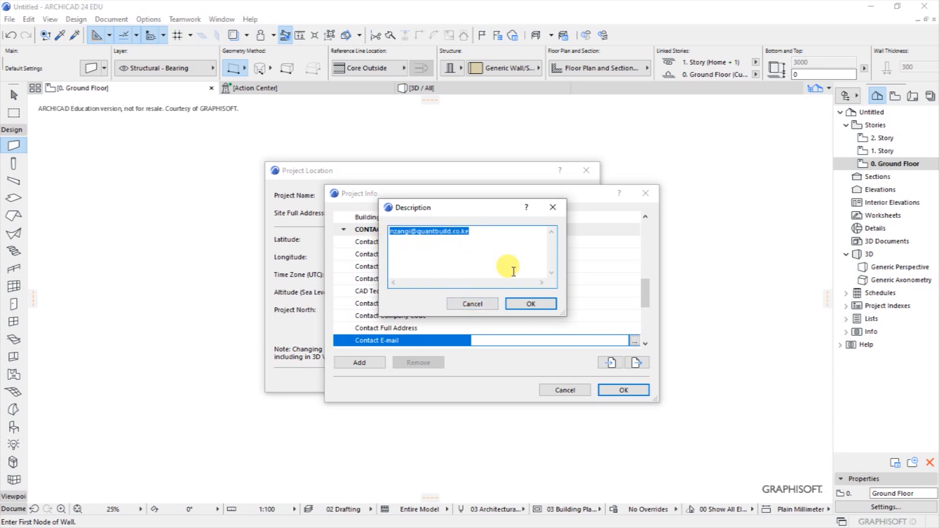
left_click(530, 304)
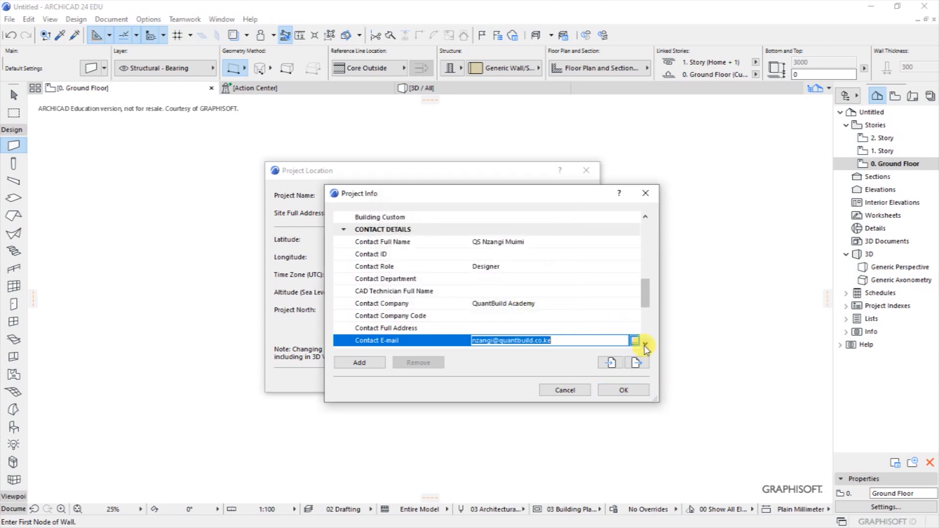
scroll(646, 347, "down", 4)
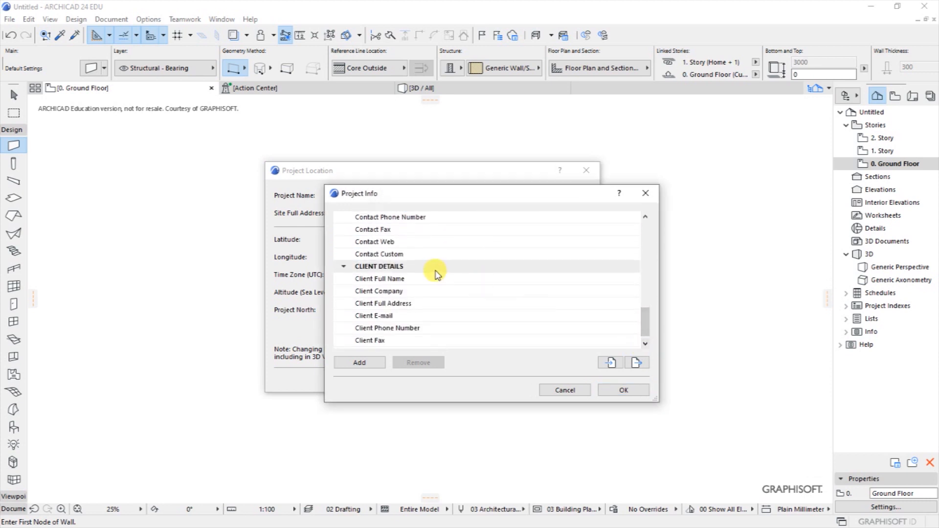
scroll(413, 268, "down", 1)
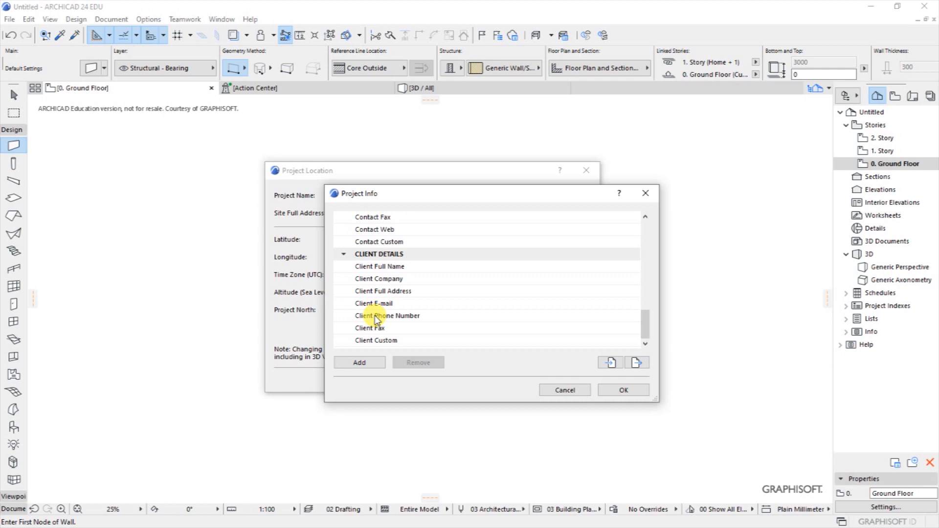
left_click(624, 390)
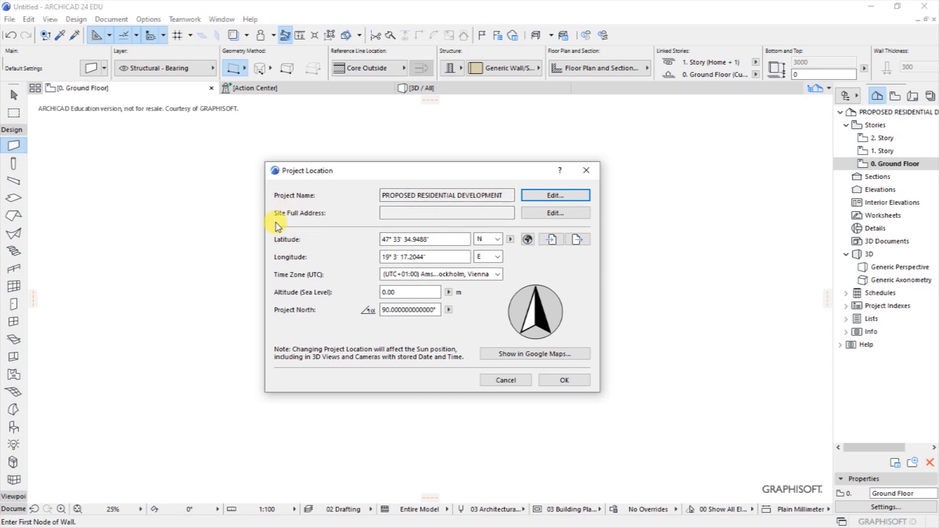
Enter the site's street address and postal box in the Site Full Address details.
left_click(452, 213)
left_click(569, 213)
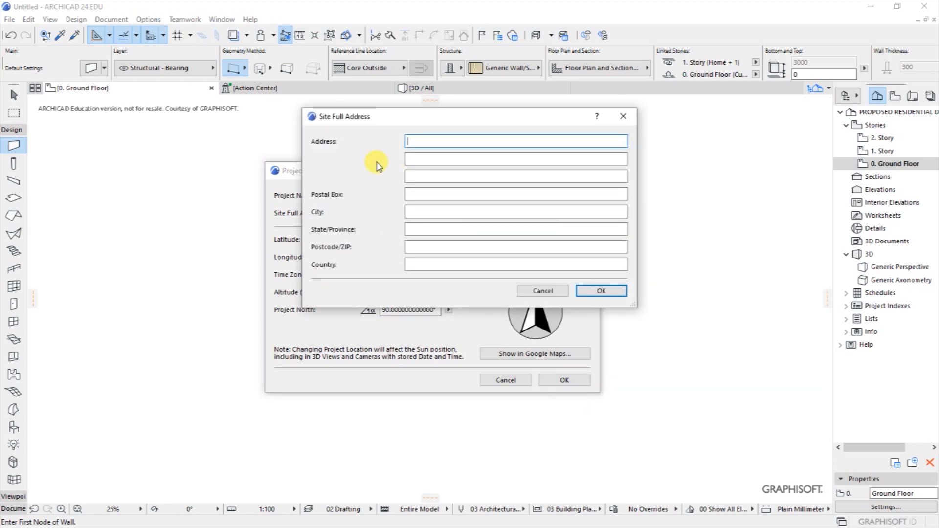
type("Along Nairobi - Thika Hi")
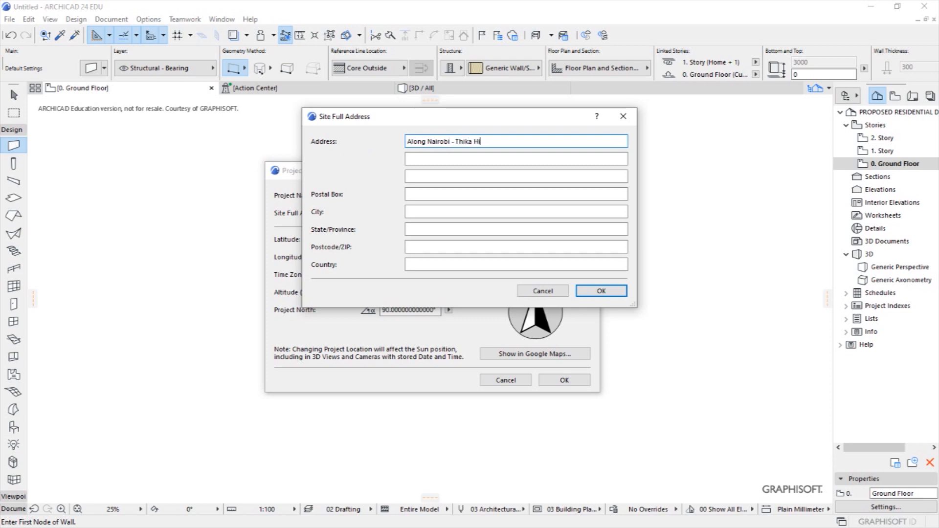
type("ghway")
left_click(411, 194)
type("P")
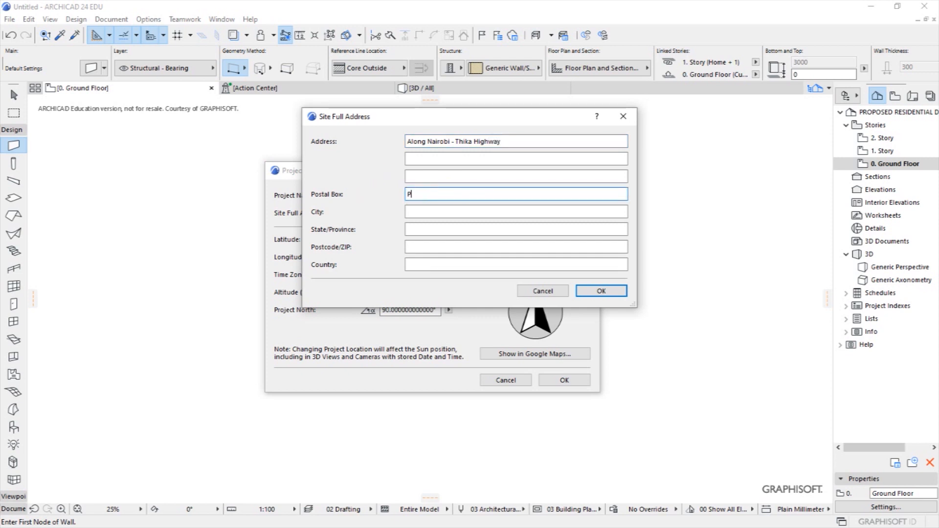
type("9822")
Fill in city and province Nairobi, the postcode and country Kenya, and confirm the address.
left_click(441, 212)
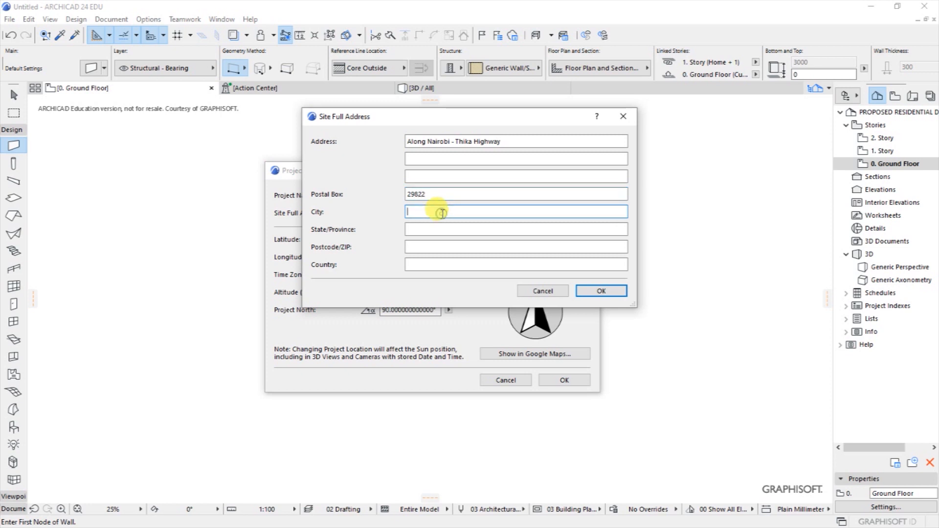
type("nA")
key("BackSpace")
key("BackSpace")
type("Nairobi")
left_click(438, 233)
type("Nai")
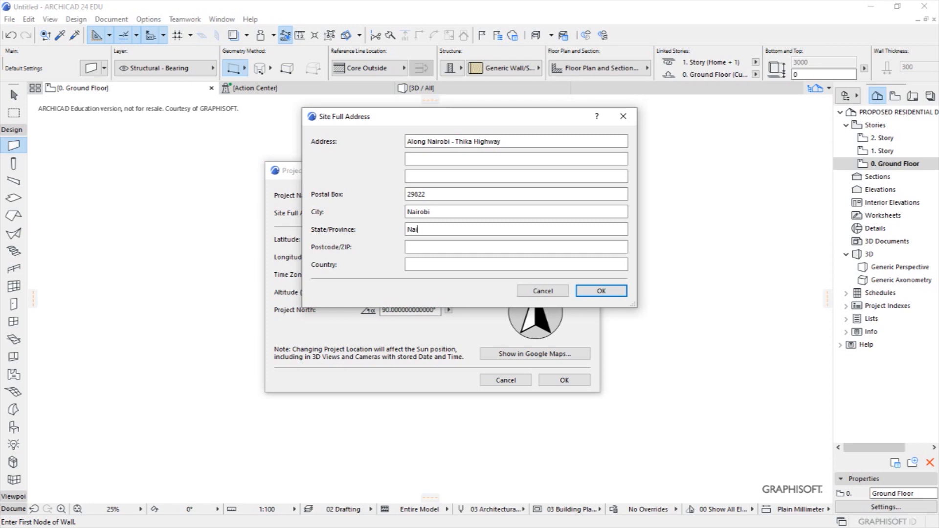
type("robi")
left_click(432, 248)
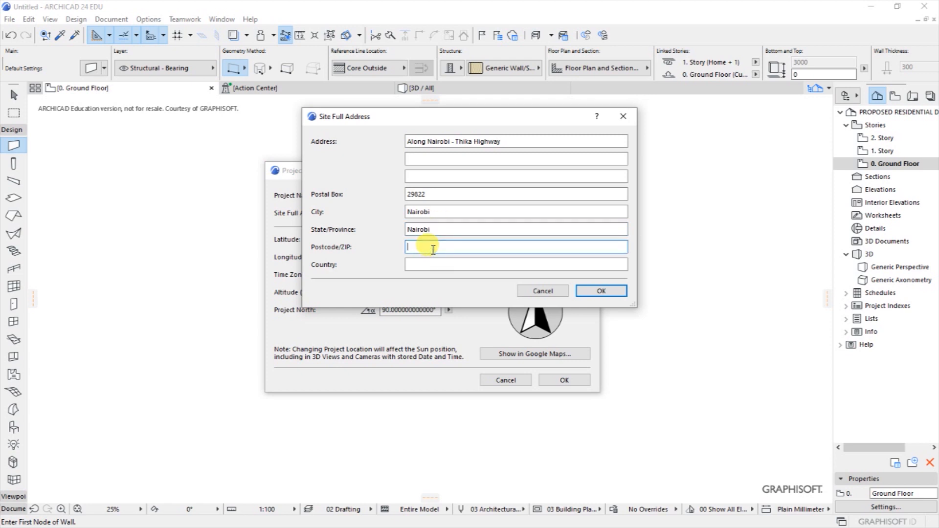
type("00100")
left_click(422, 266)
type("Kenya")
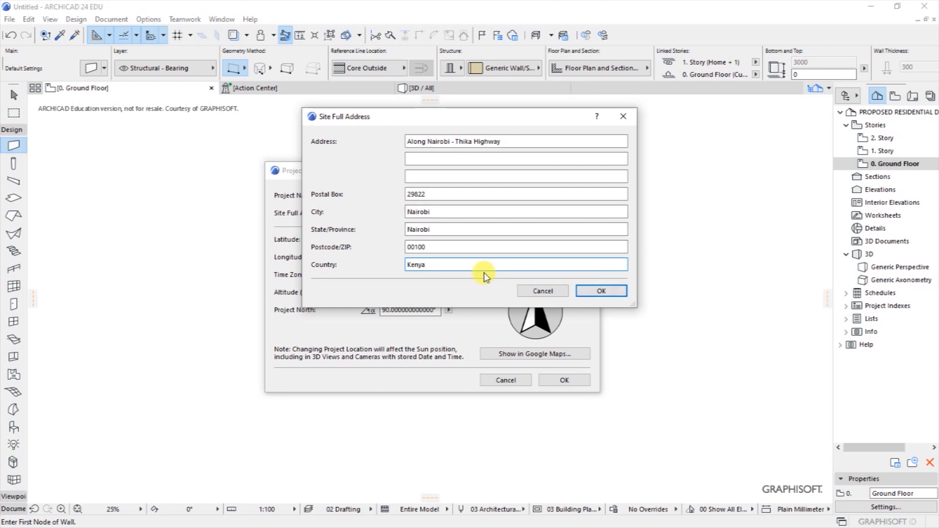
left_click(594, 292)
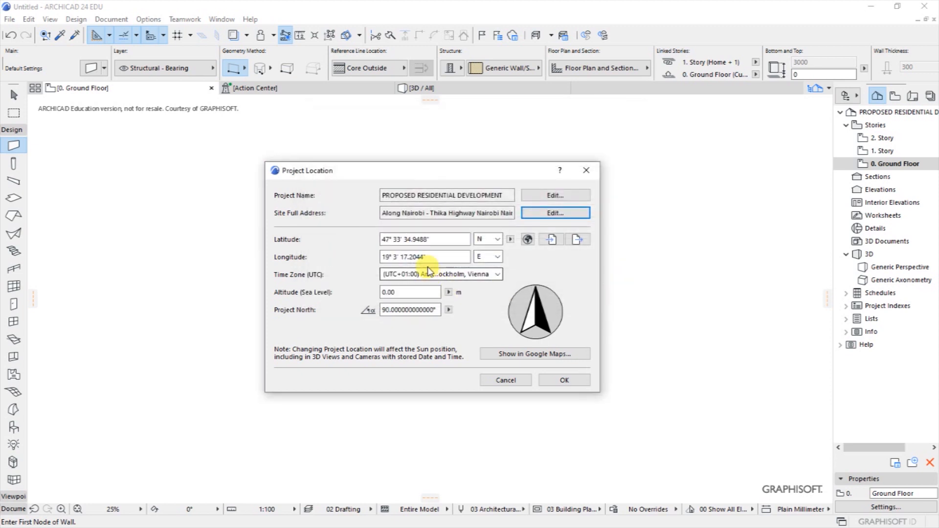
Set the project time zone to (UTC+03:00) Nairobi.
left_click(410, 211)
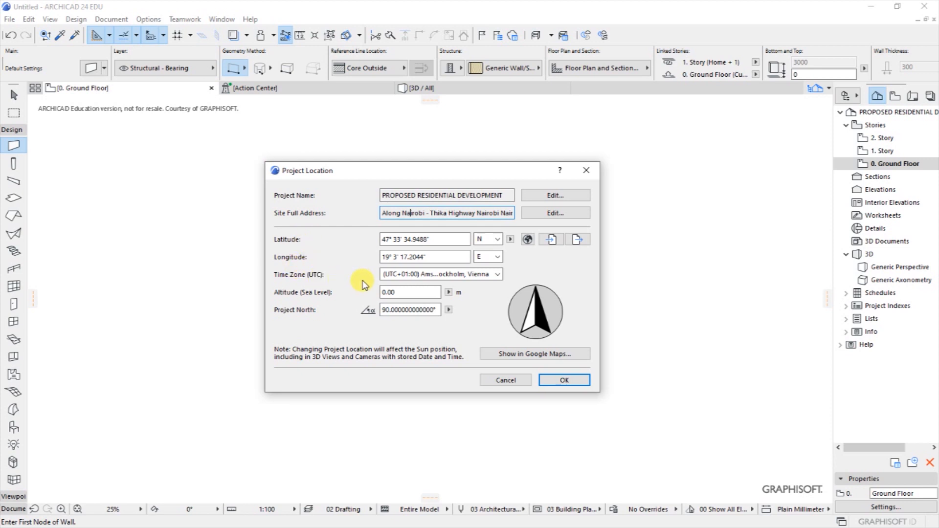
left_click(497, 275)
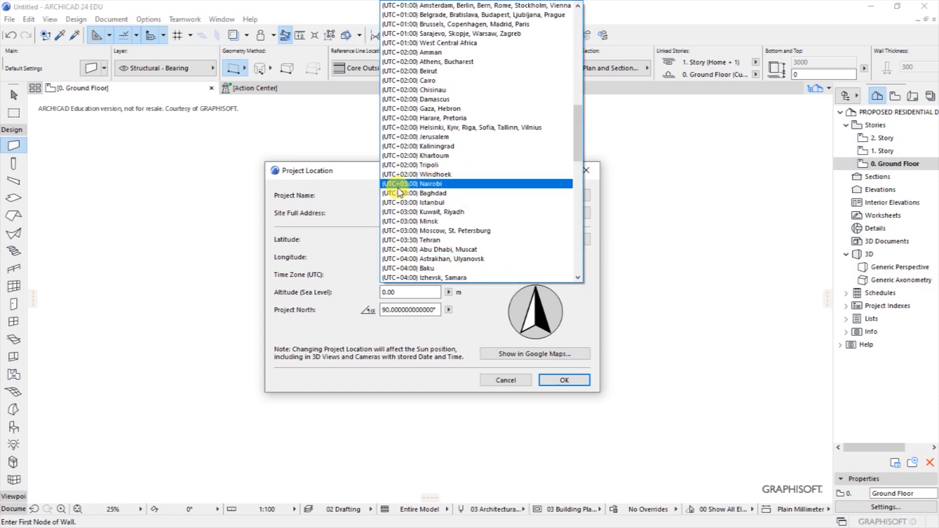
left_click(419, 184)
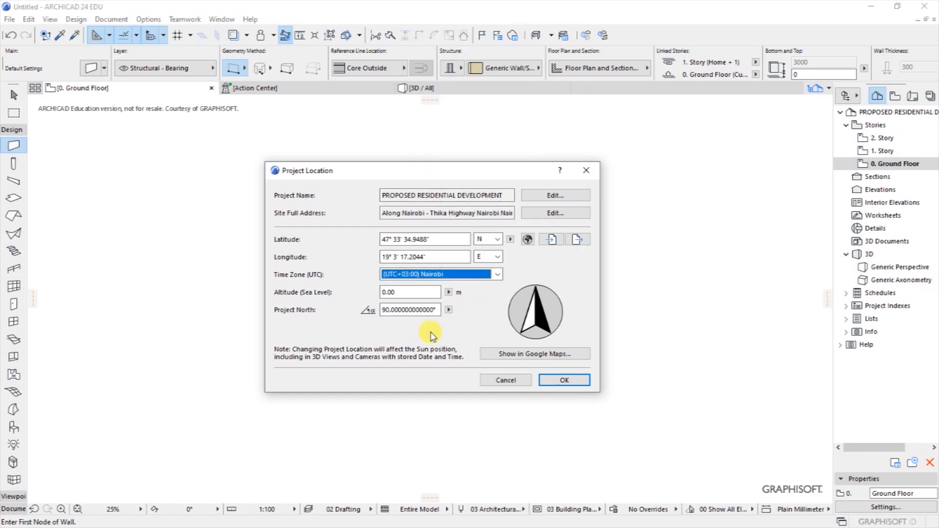
Select the 0.00 altitude value and show the project location in Google Maps.
left_click(406, 292)
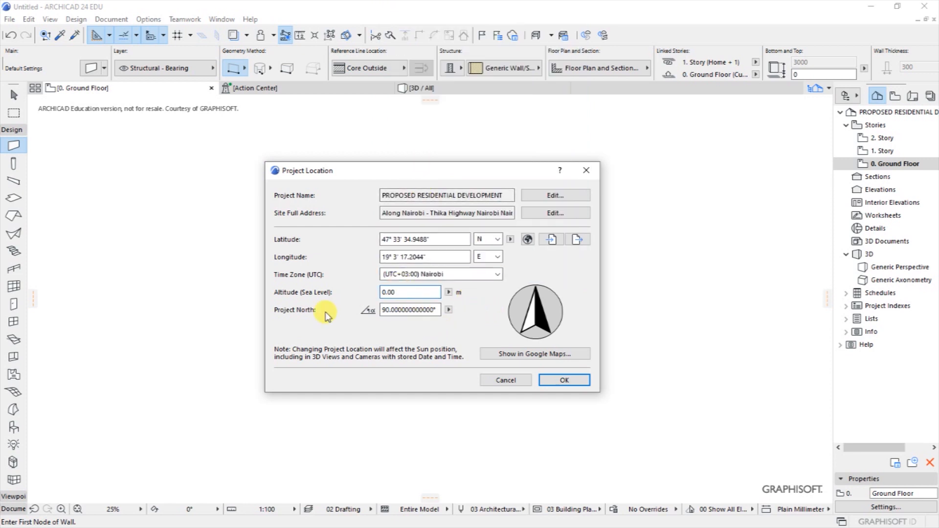
left_click_drag(398, 292, 322, 293)
left_click(499, 355)
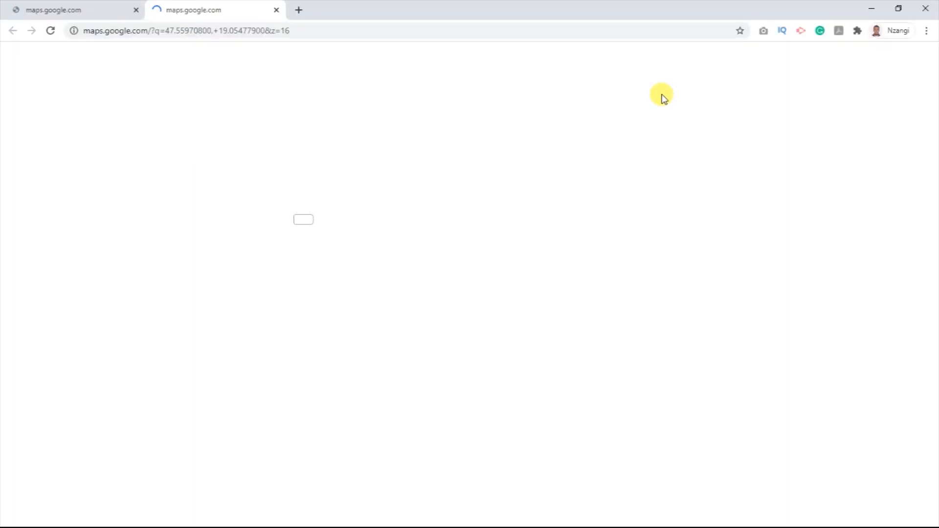
Close the duplicate Google Maps pages failing with No internet, then close Chrome.
left_click(925, 8)
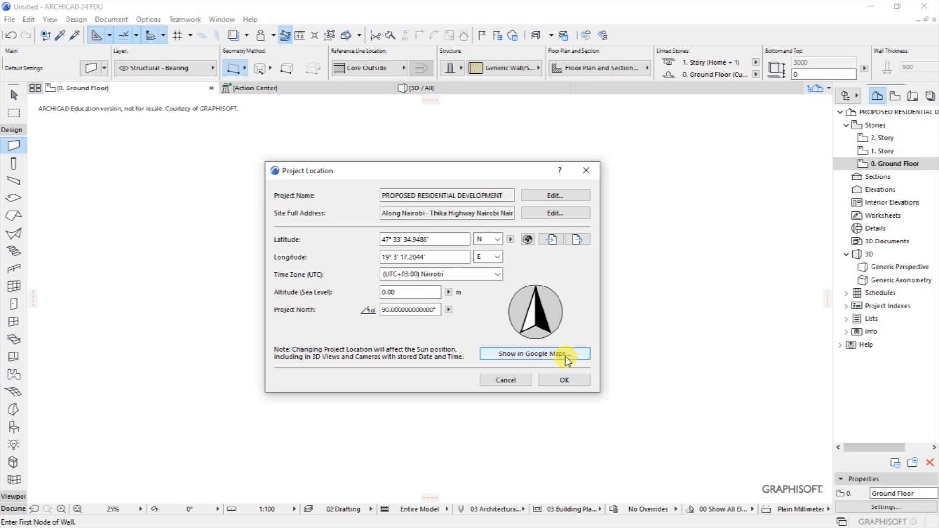
left_click(539, 355)
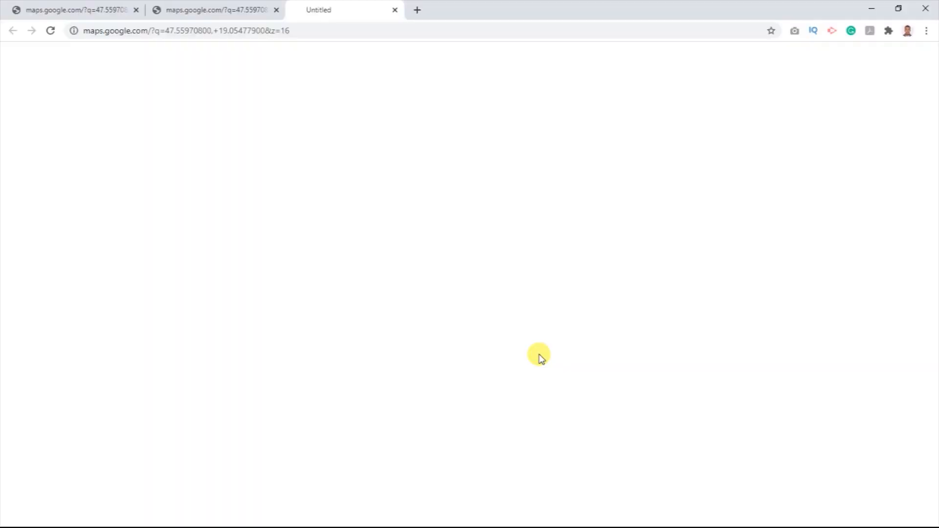
left_click(277, 11)
left_click(136, 10)
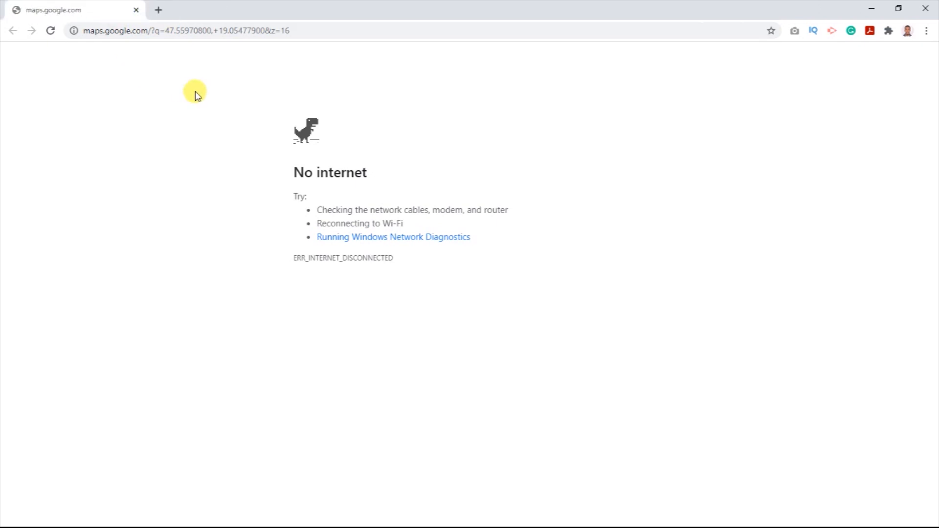
left_click_drag(300, 29, 76, 30)
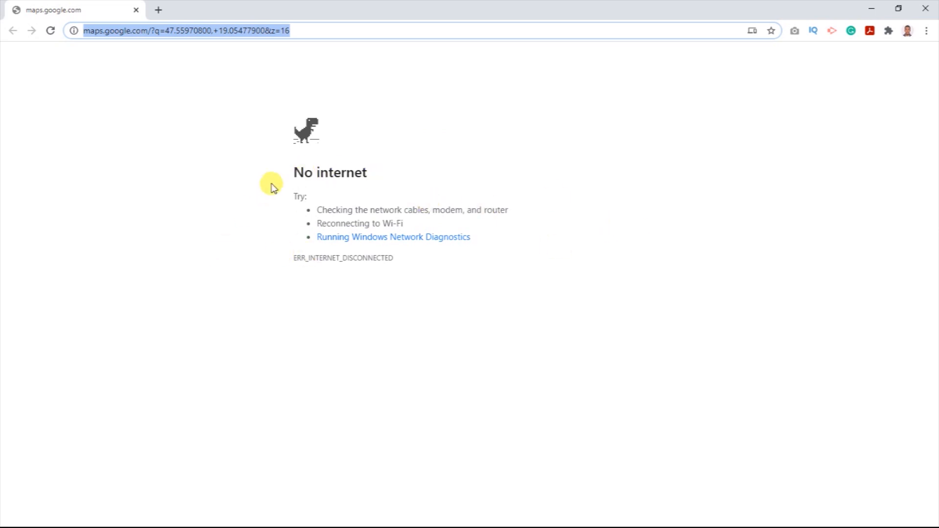
left_click_drag(389, 274, 264, 111)
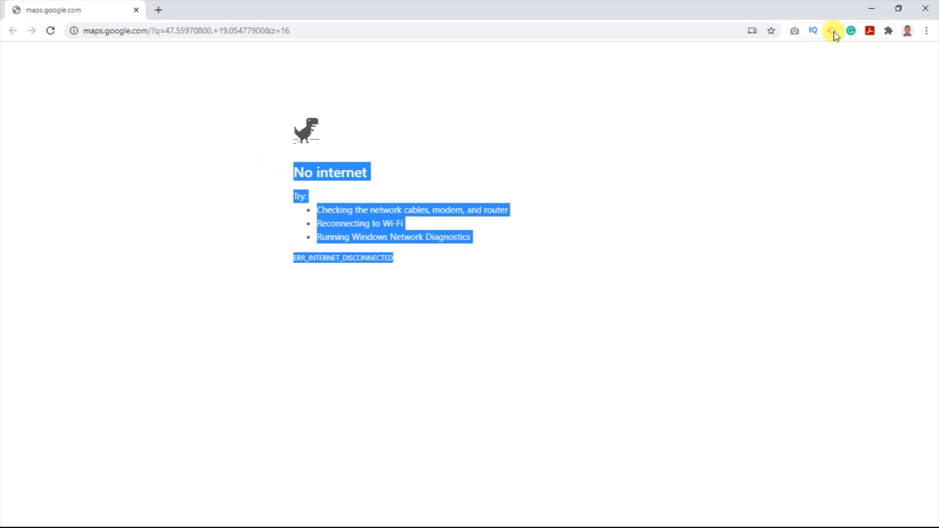
left_click(927, 9)
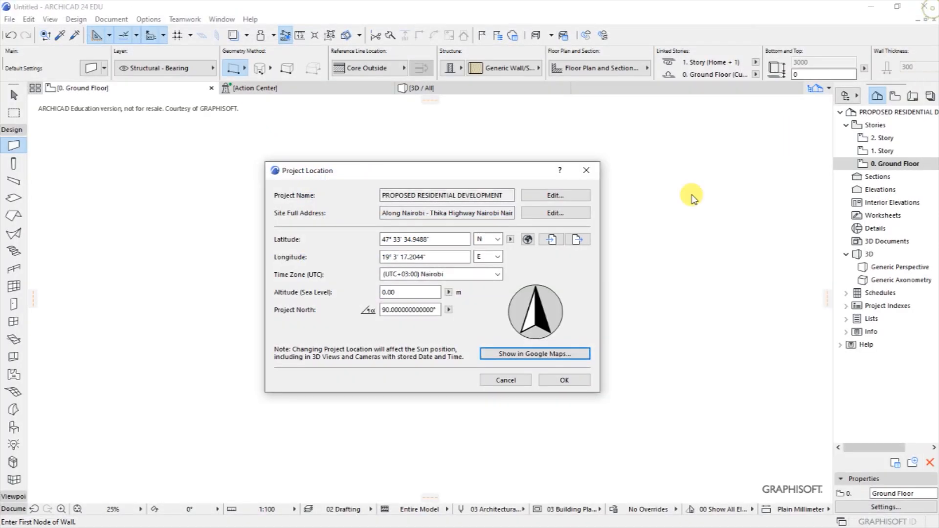
Accept Project Location, turn on Construction Grid Display, zoom to 35%, and start saving.
left_click(555, 384)
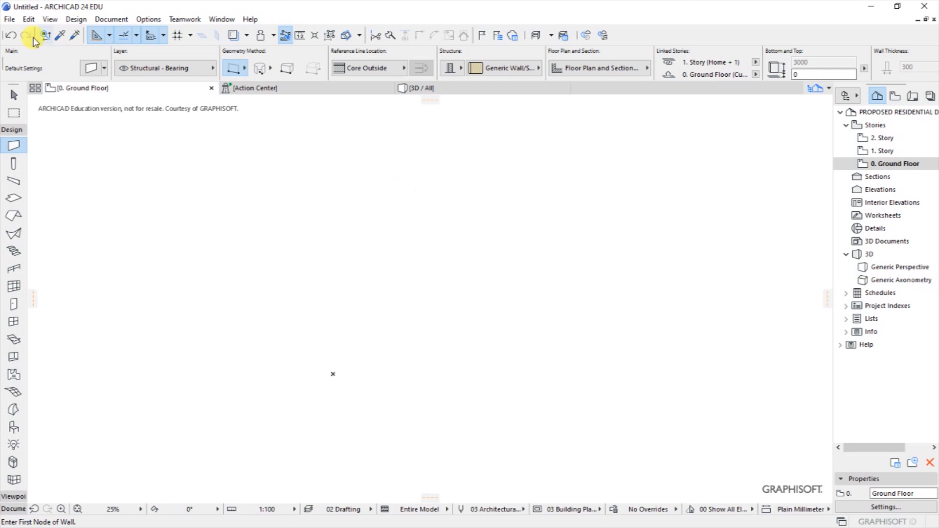
left_click(50, 19)
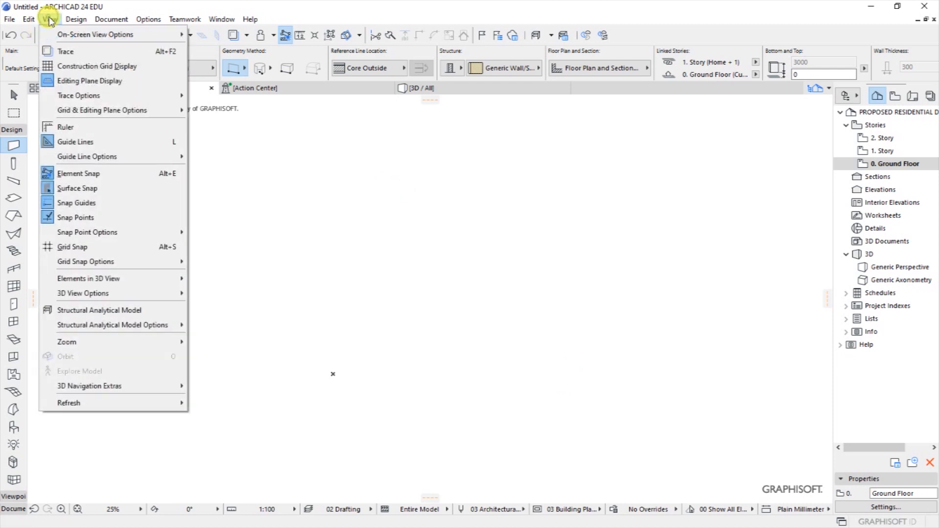
left_click(86, 68)
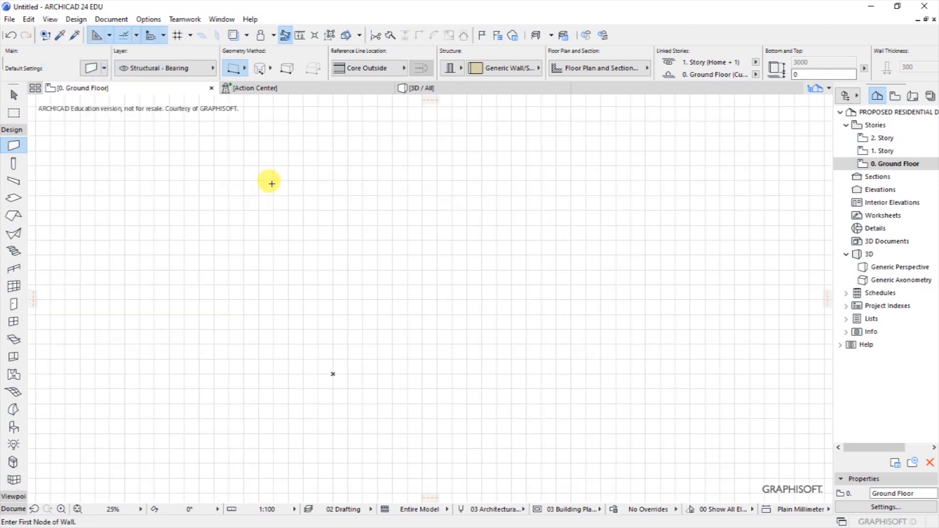
scroll(372, 297, "up", 1)
scroll(372, 297, "up", 1)
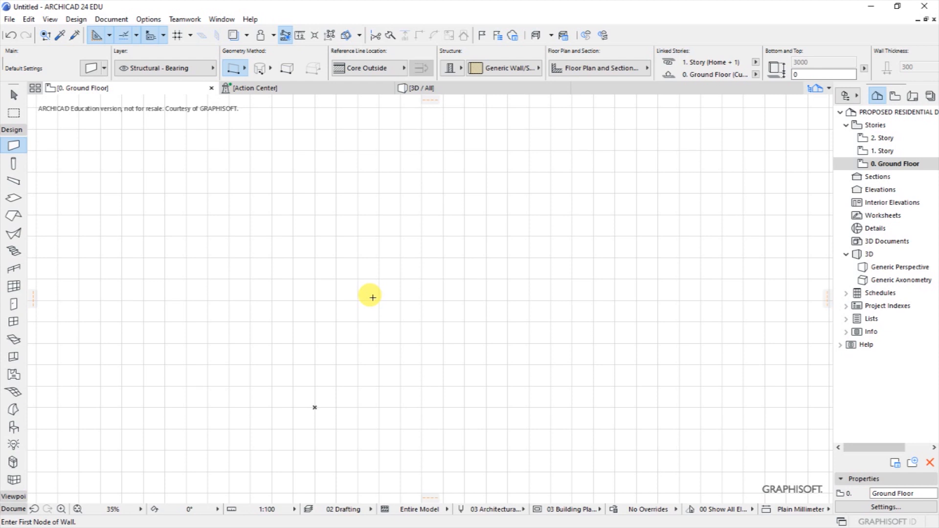
key("ctrl+s")
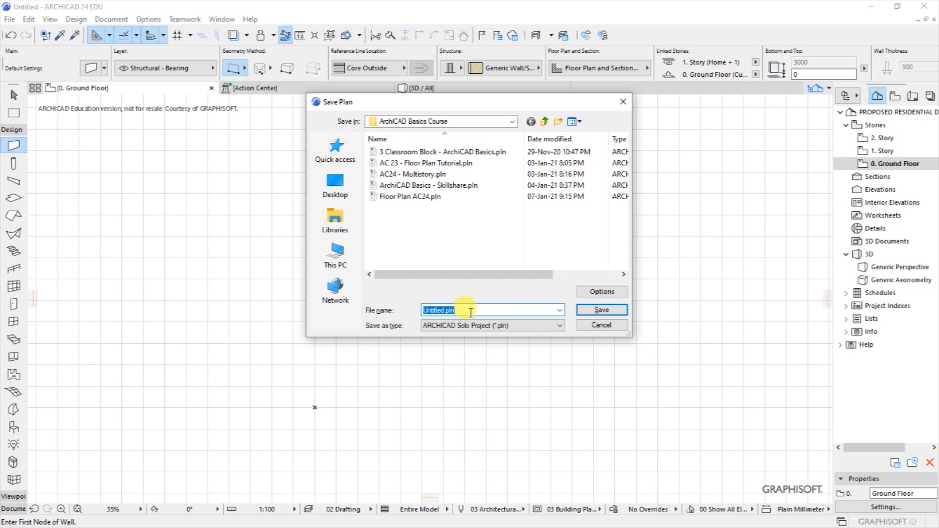
Save the project as 'ArchiCAD 24 Floor Plan Tutorial', a .pln Solo Project.
type("ArchiCAD 24")
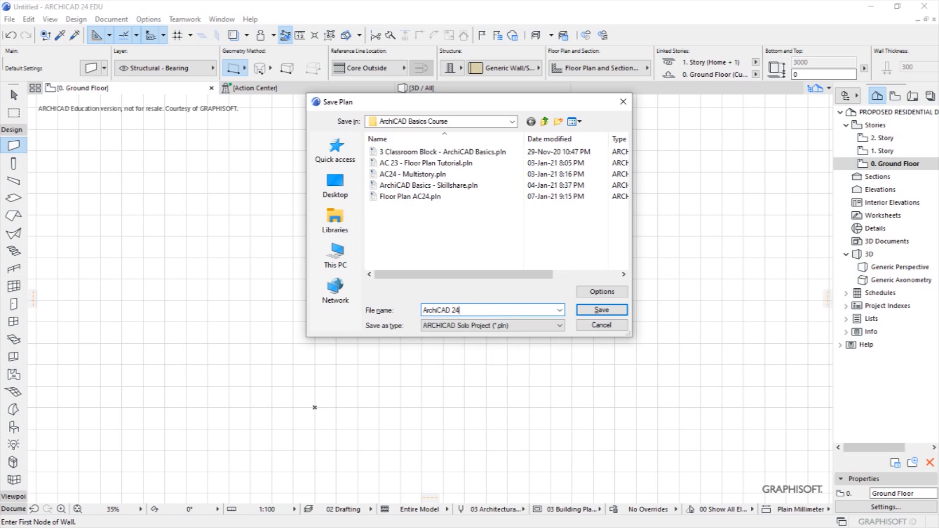
type(" fLOOR")
key("BackSpace")
key("BackSpace")
key("BackSpace")
type("loo")
left_click(598, 292)
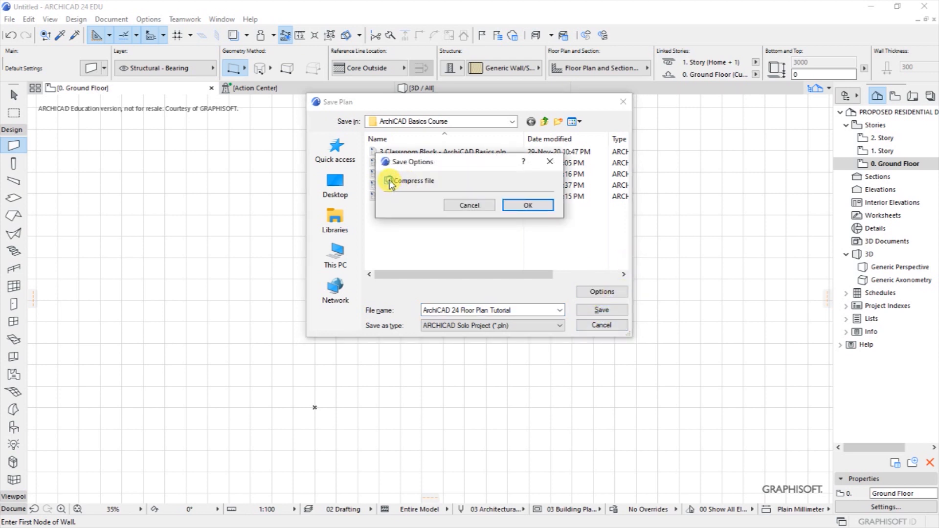
left_click(525, 205)
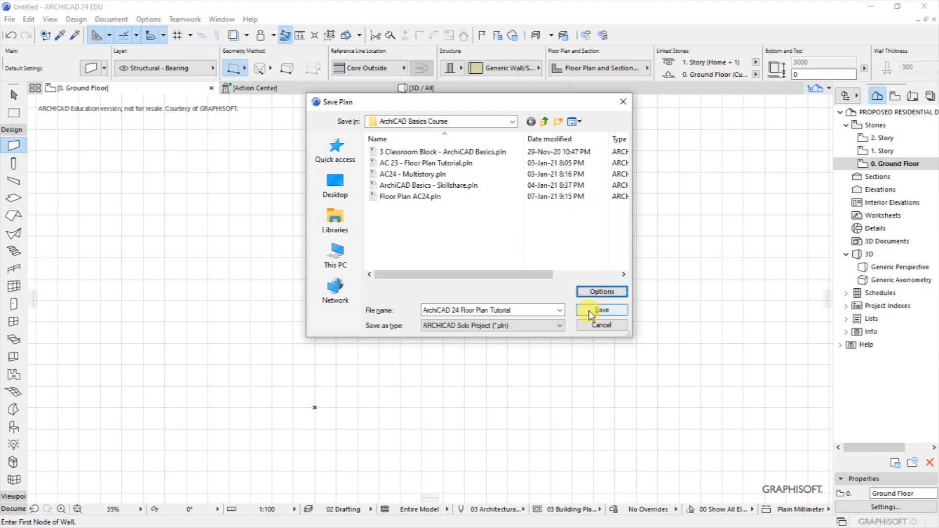
left_click(561, 326)
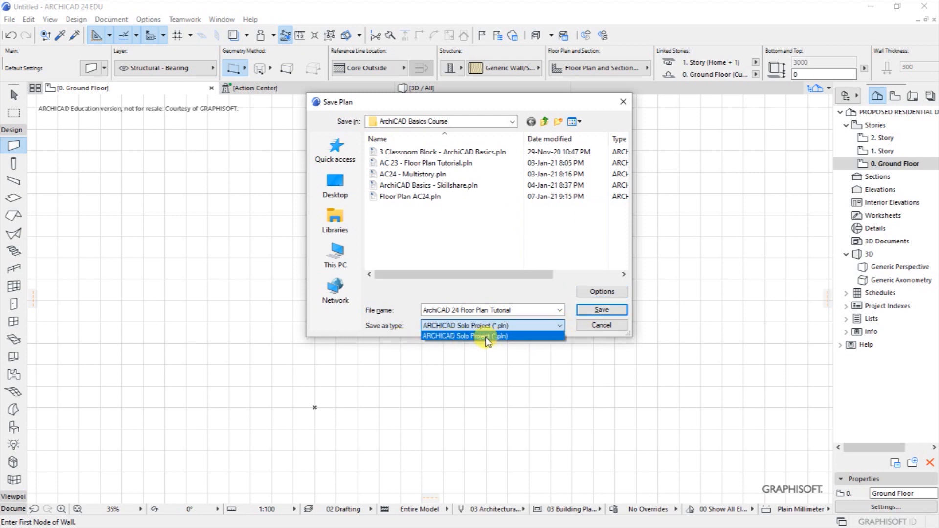
left_click(600, 312)
left_click(600, 311)
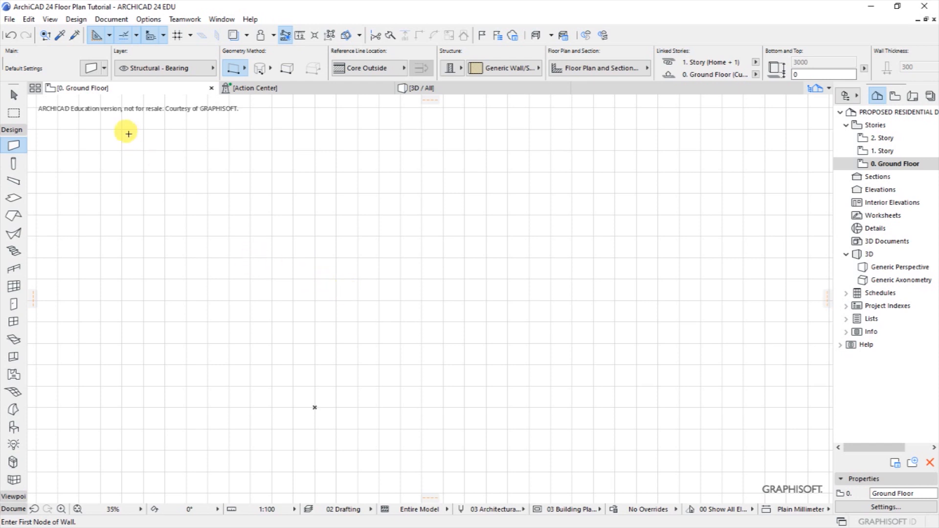
Choose the Wall tool from Design > Architectural Tools and open its default settings.
left_click(76, 19)
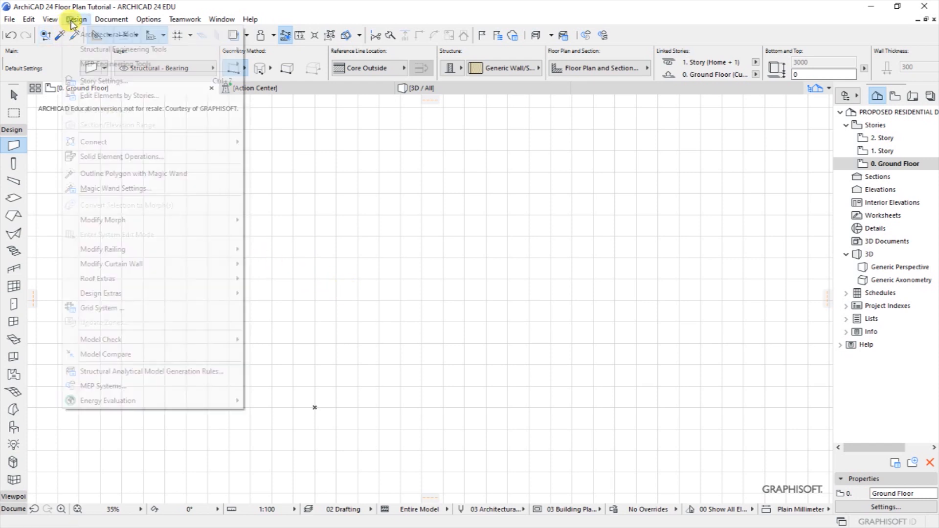
mouse_move(83, 39)
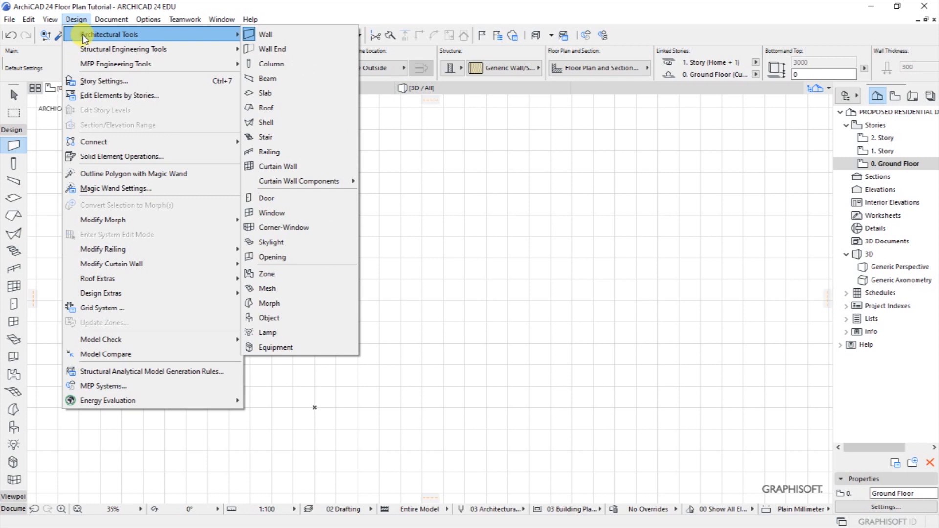
left_click(271, 35)
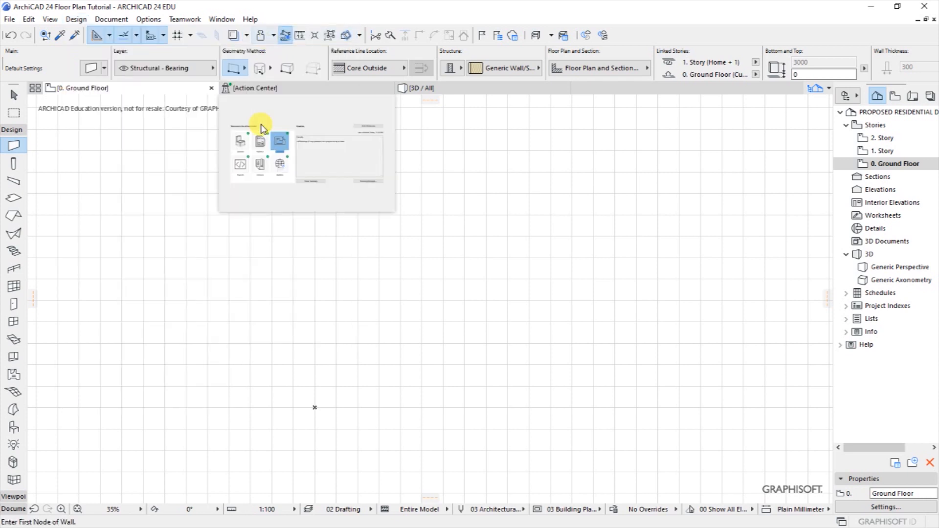
left_click(89, 72)
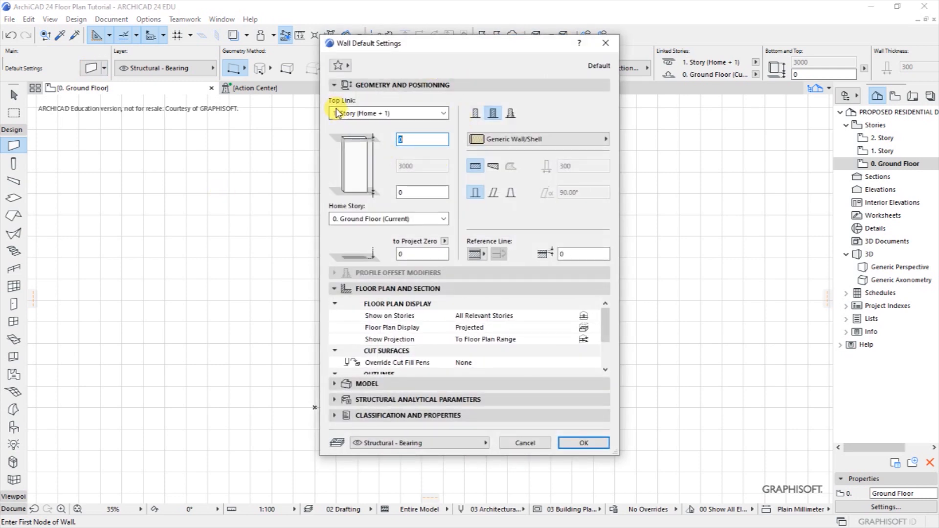
Set the wall to Not Linked, 3000 high, Basic GENERIC - STRUCTURAL, 200 thick.
left_click(398, 113)
left_click(360, 154)
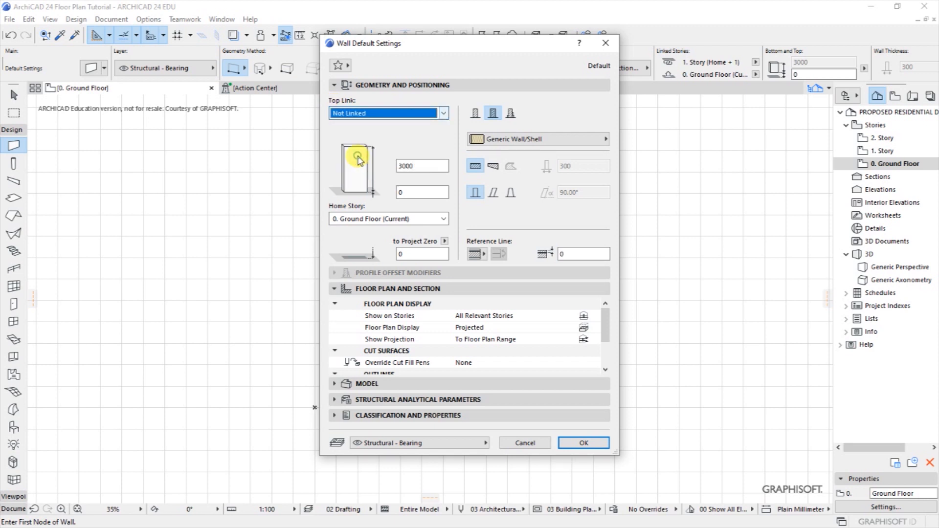
left_click(419, 166)
left_click(414, 192)
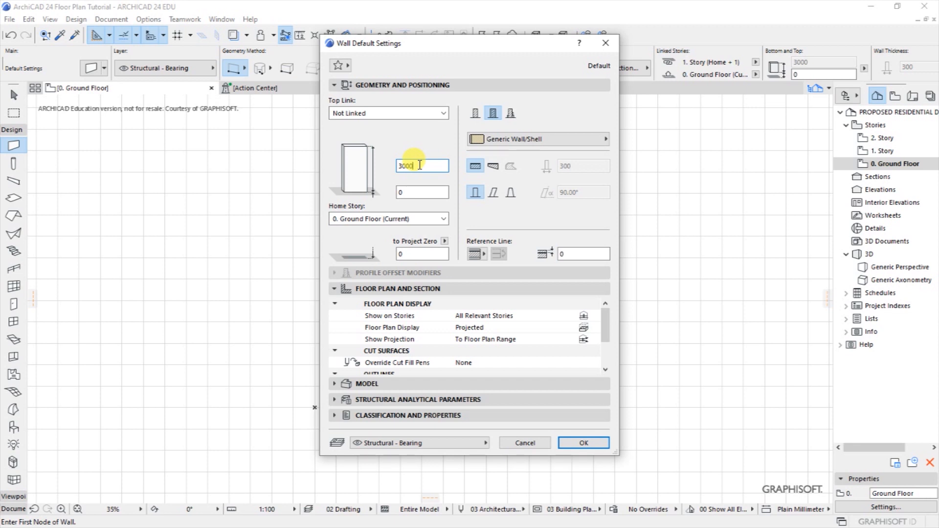
left_click(416, 164)
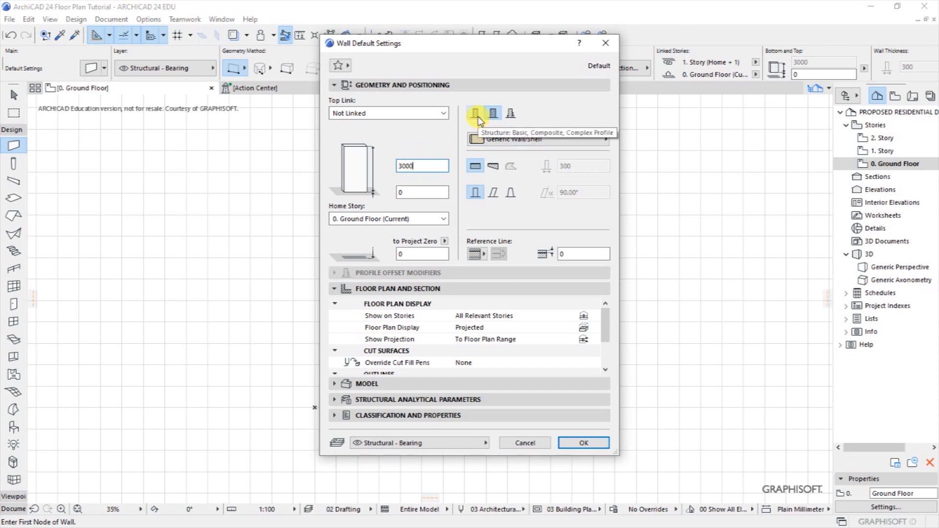
left_click(477, 116)
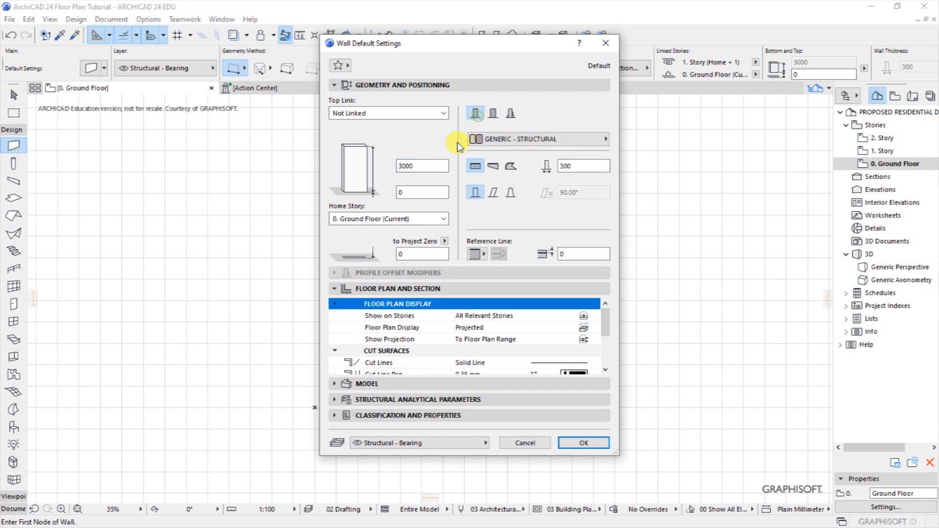
double_click(564, 165)
type("200")
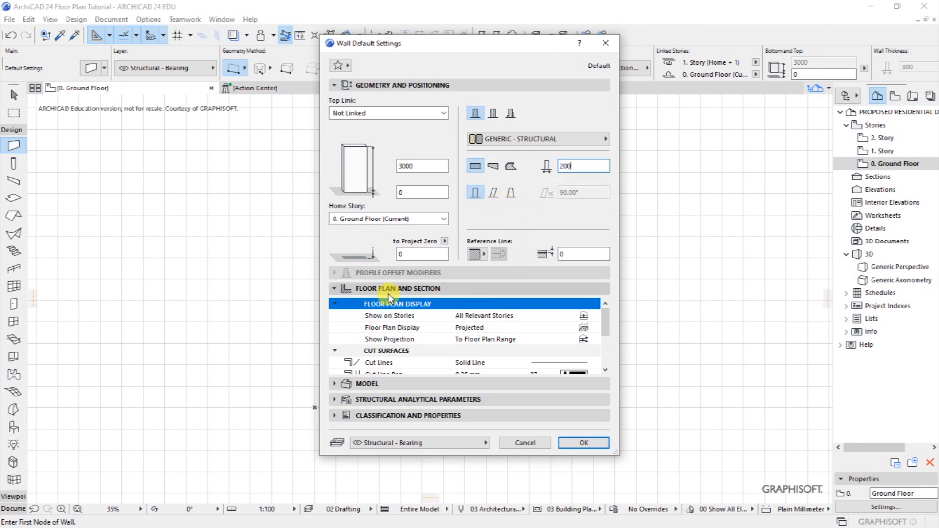
Expand the Floor Plan and Section panel and scroll to its cut fill settings.
left_click(414, 291)
left_click(414, 291)
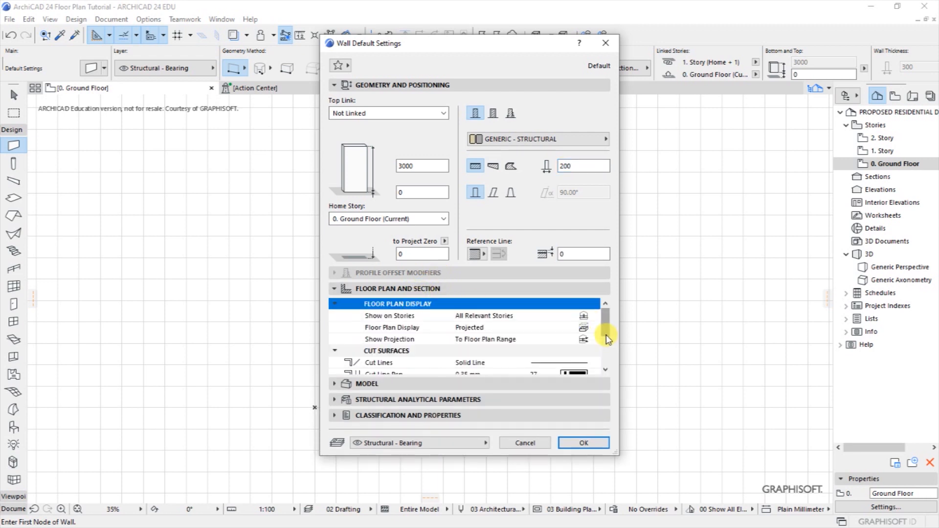
left_click(606, 370)
left_click(606, 370)
left_click(606, 370)
left_click(607, 370)
left_click(606, 370)
left_click_drag(606, 355, 606, 317)
left_click(606, 370)
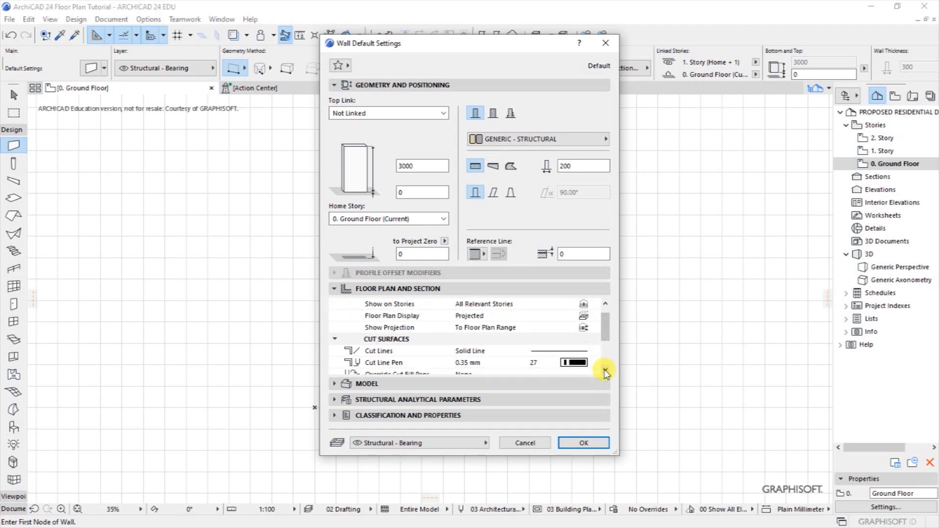
left_click(606, 371)
left_click(606, 371)
left_click(606, 370)
left_click(606, 371)
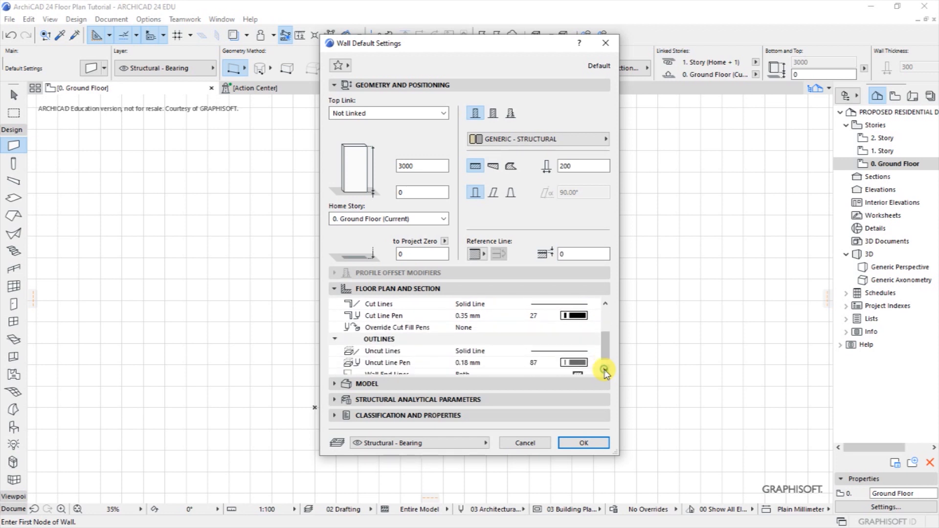
Override both cut fill pens with pen 1 for foreground and background, then accept.
left_click(462, 329)
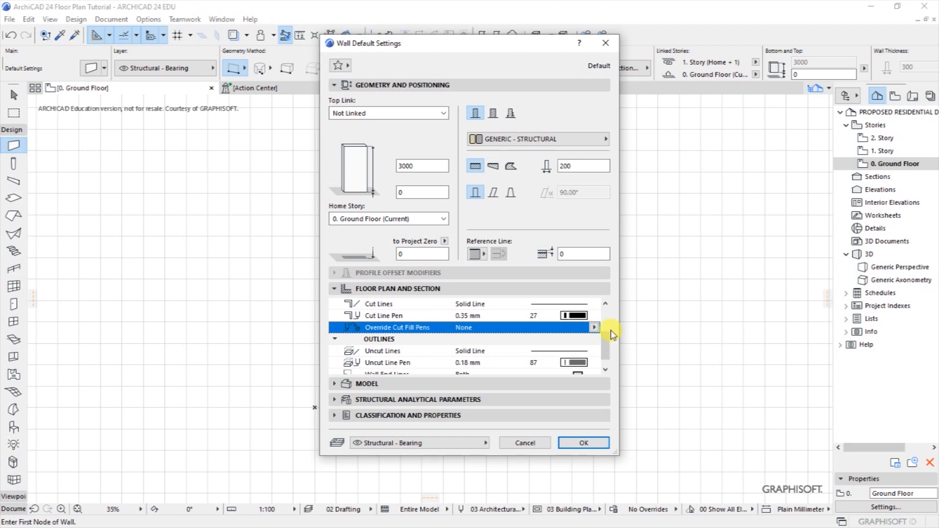
left_click(594, 328)
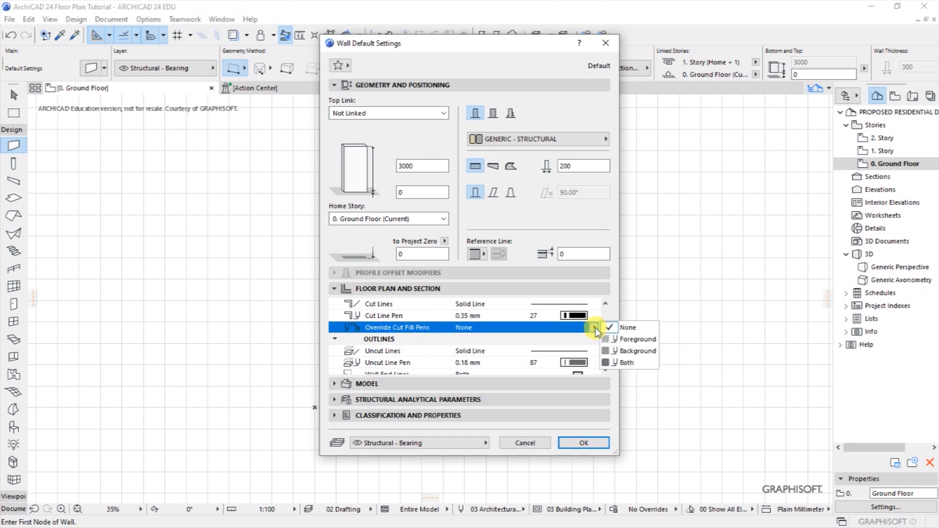
left_click(621, 363)
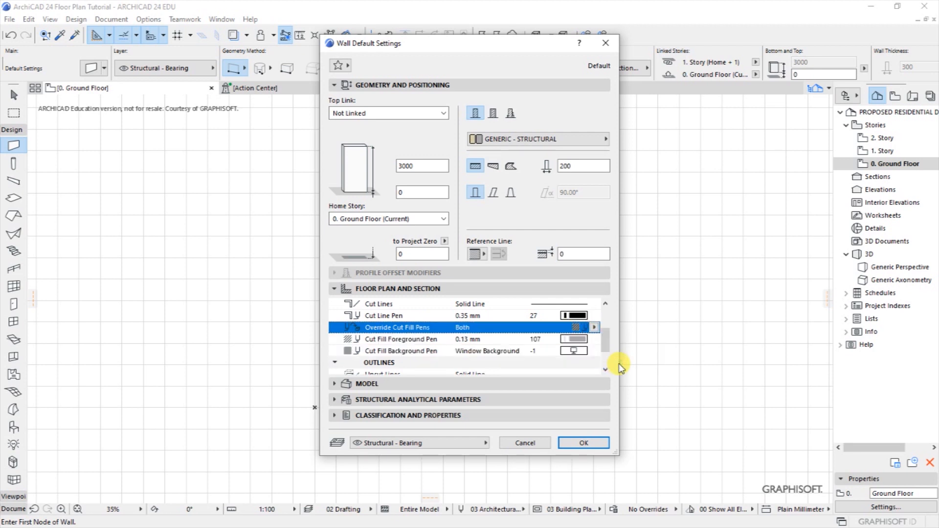
scroll(609, 352, "down", 1)
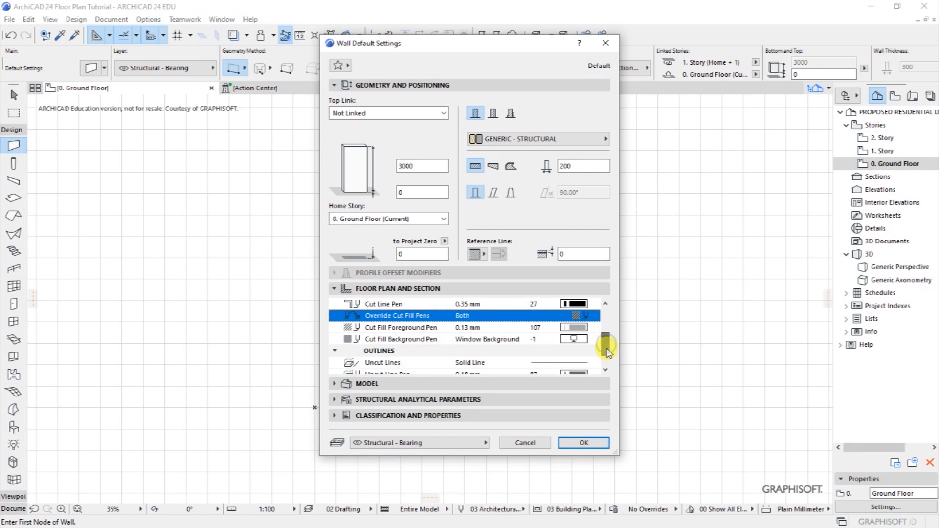
left_click(573, 334)
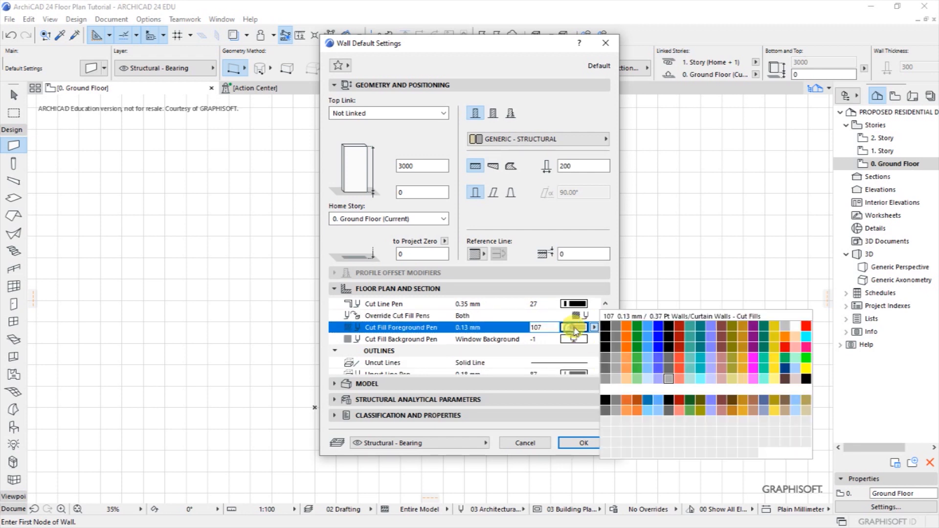
left_click(603, 325)
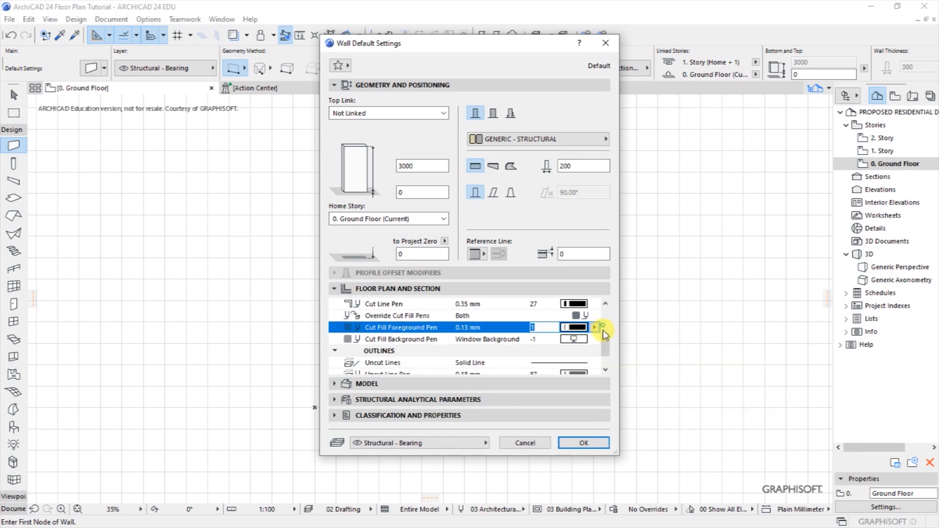
left_click(573, 339)
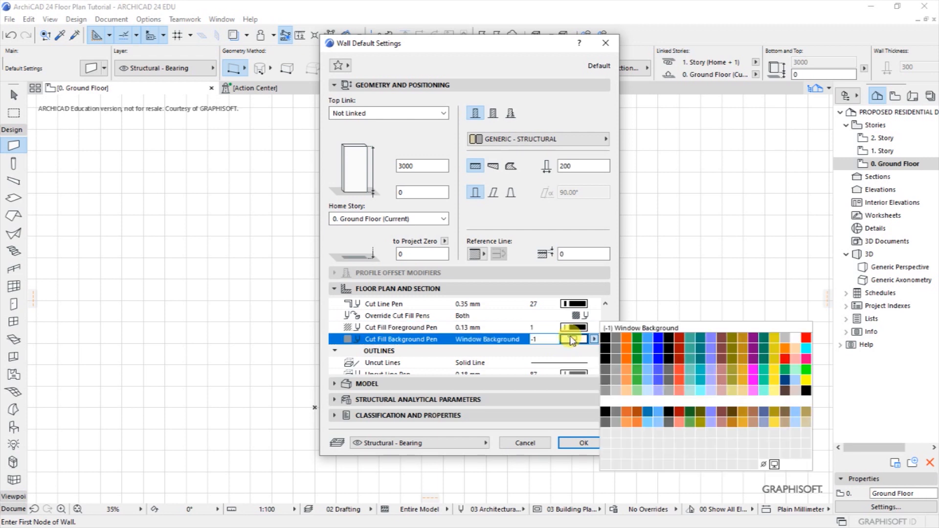
left_click(608, 339)
scroll(606, 369, "down", 2)
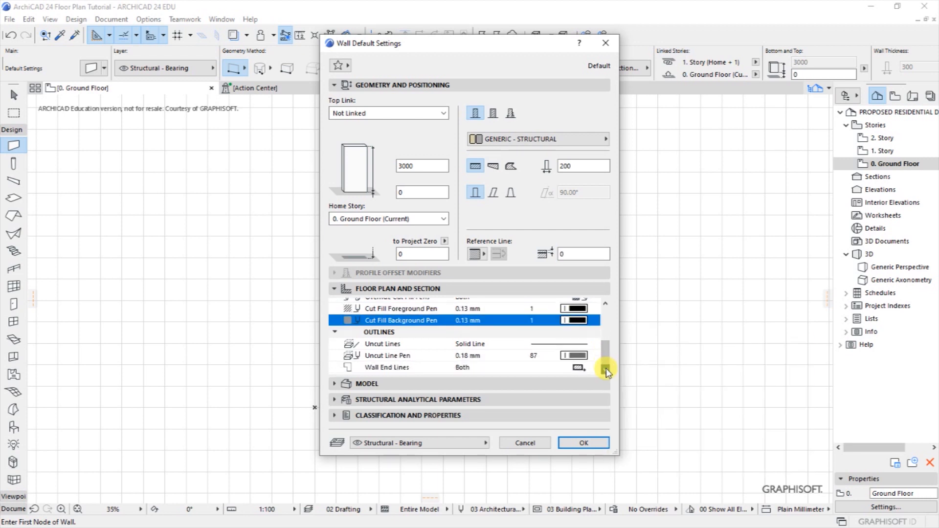
scroll(606, 363, "up", 3)
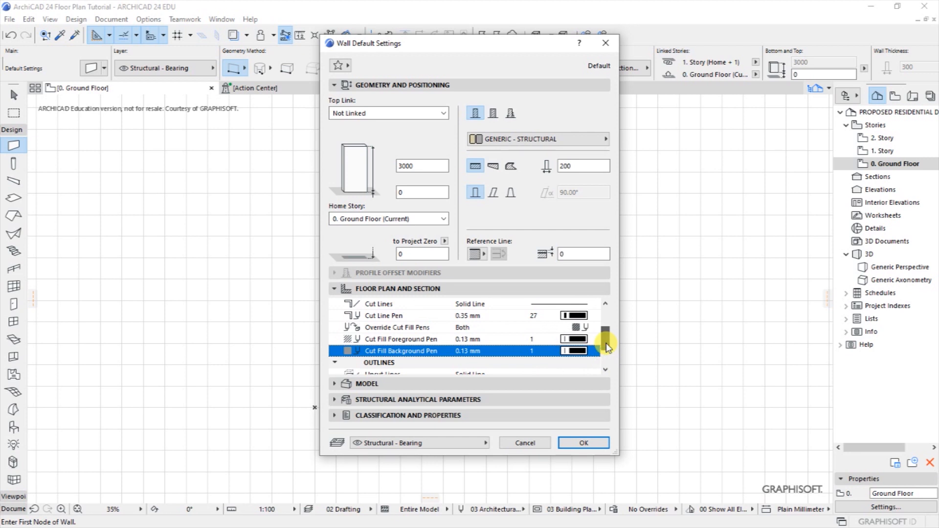
left_click(574, 443)
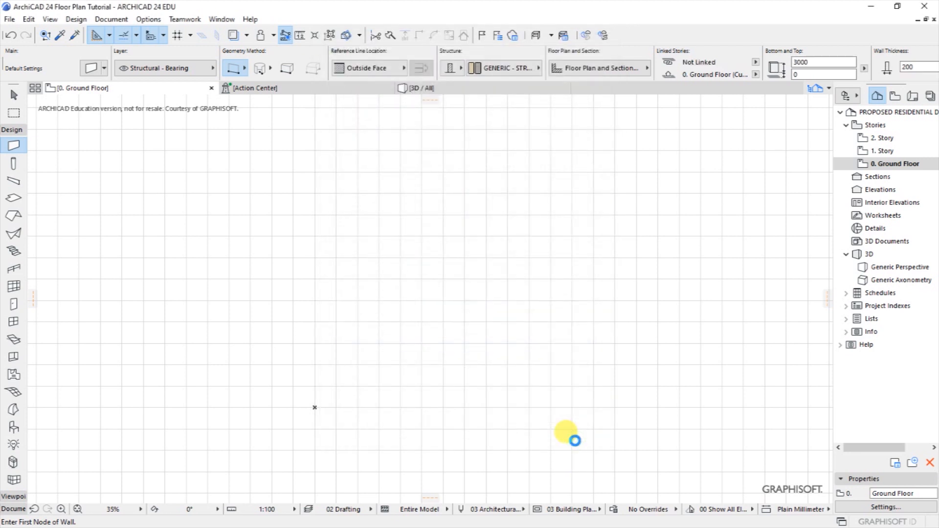
Draw a trial vertical wall, then marquee-select it and delete it.
left_click(347, 194)
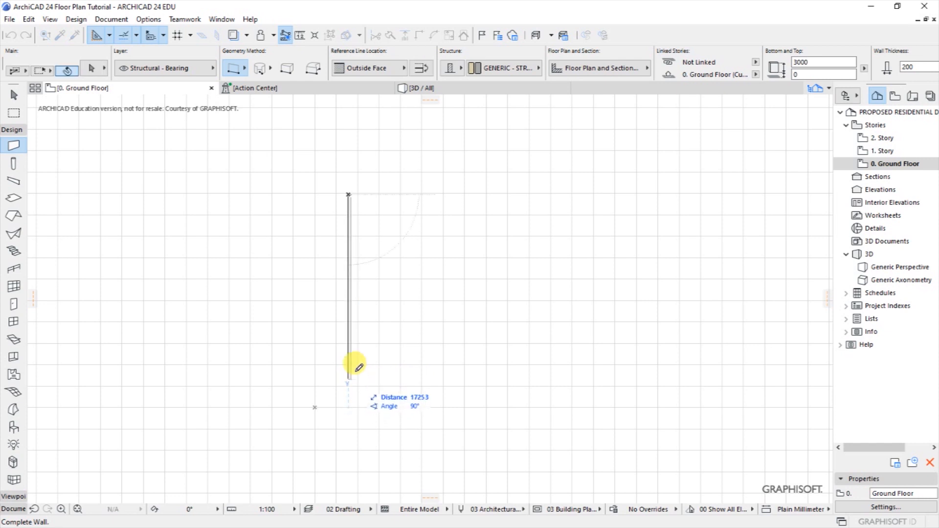
left_click(357, 351, "shift")
scroll(342, 191, "up", 6)
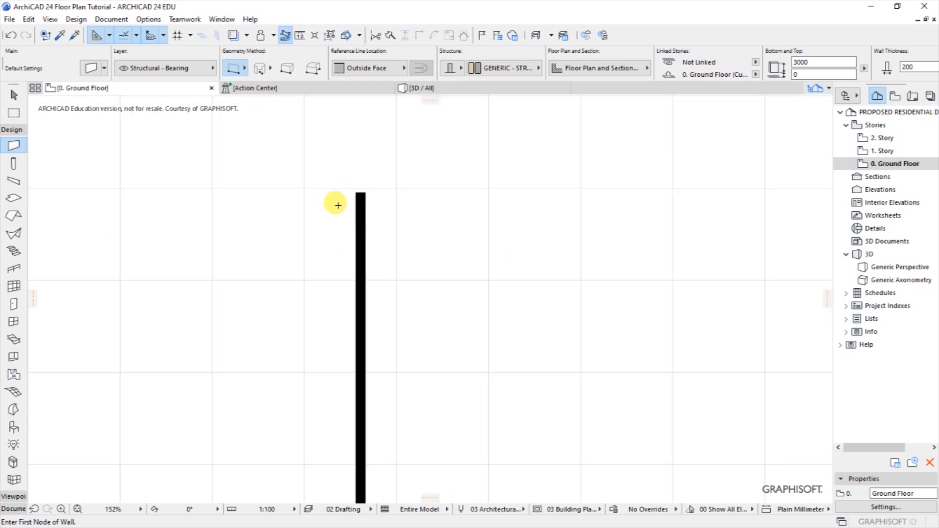
scroll(345, 200, "up", 2)
scroll(372, 182, "up", 2)
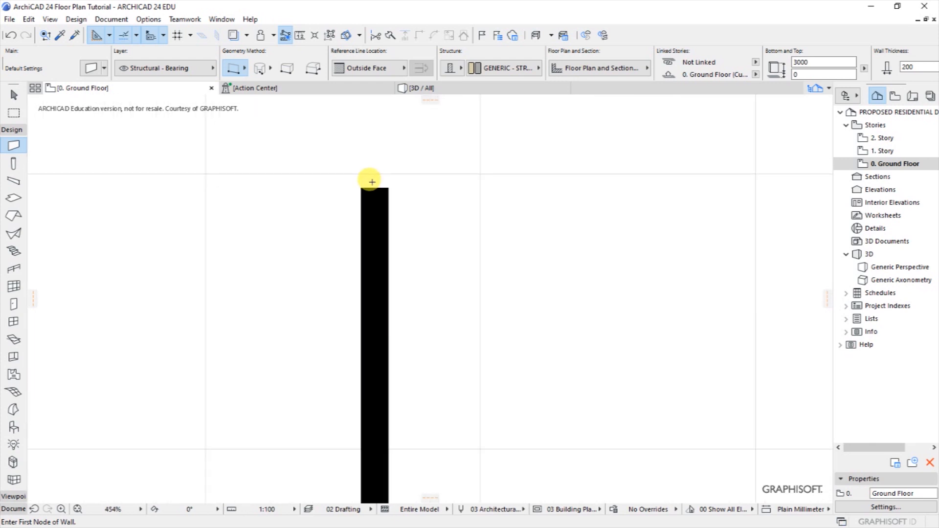
left_click_drag(331, 157, 483, 303, "shift")
key("Delete")
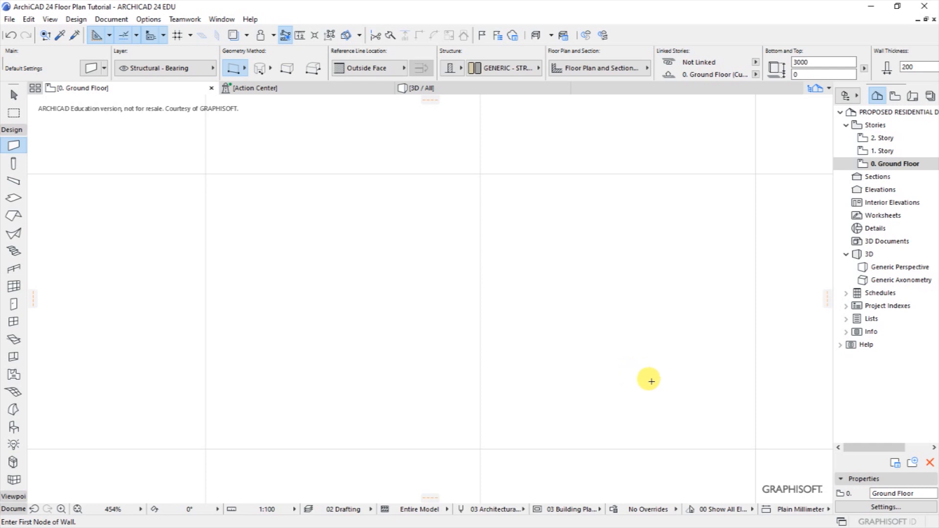
In Story Settings, name story 1 'Roof Area' and delete story 2.
left_click(849, 509)
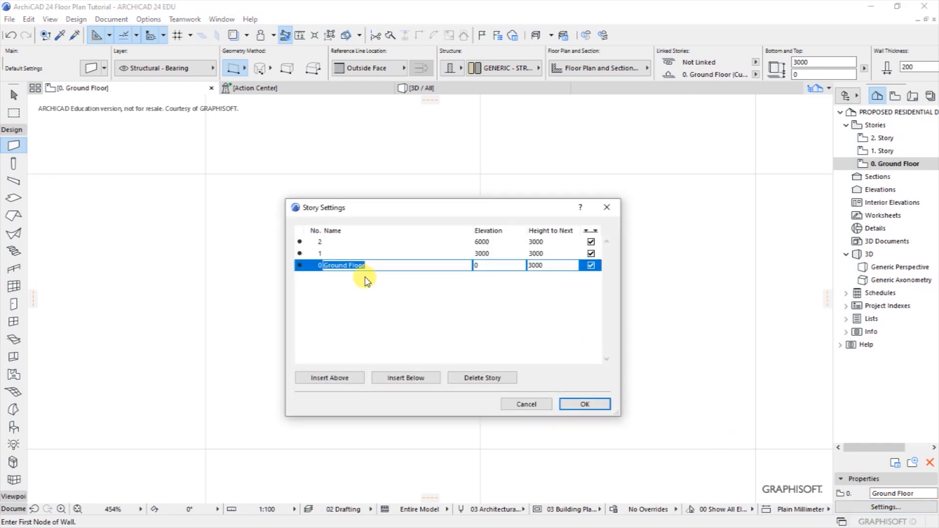
left_click(360, 253)
type("Roof Area")
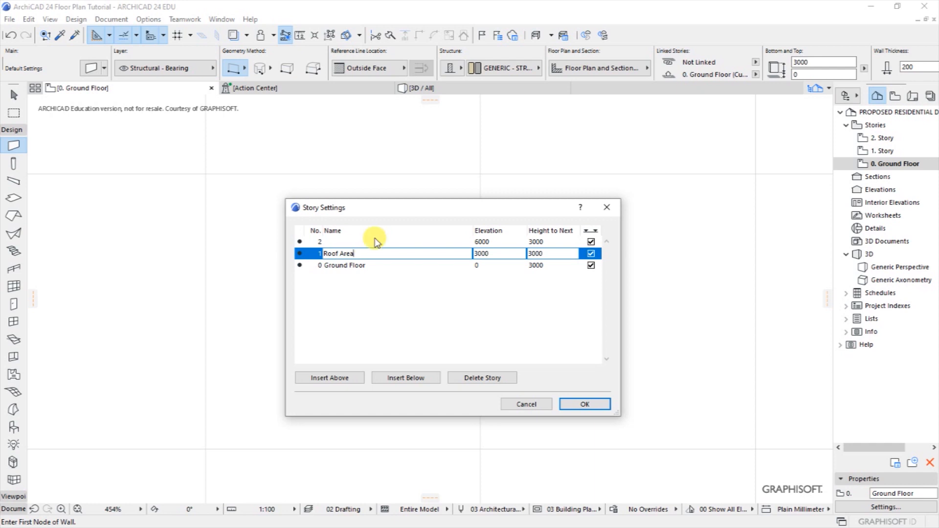
left_click(341, 241)
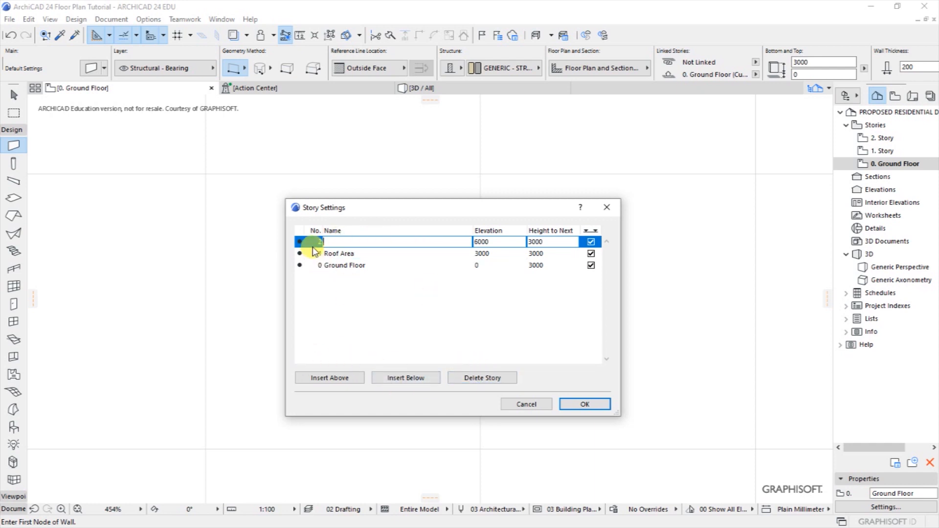
left_click(471, 380)
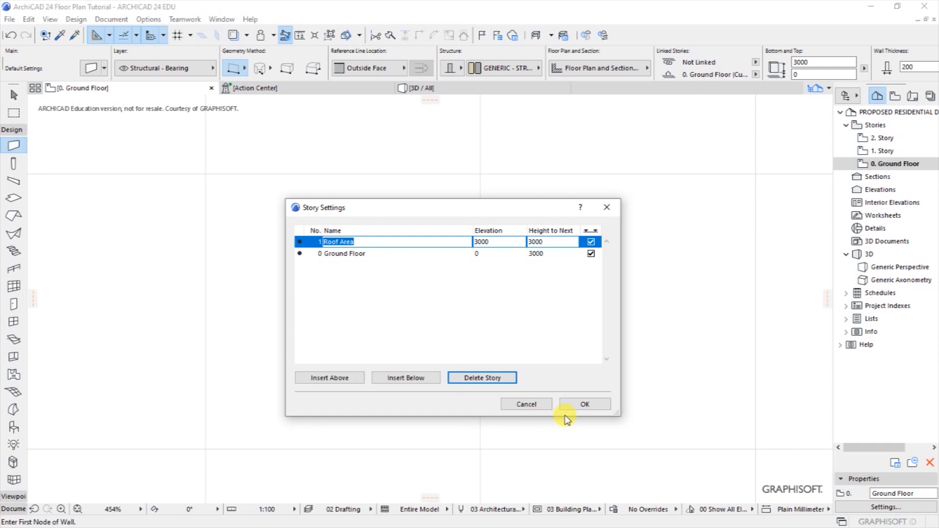
left_click(585, 405)
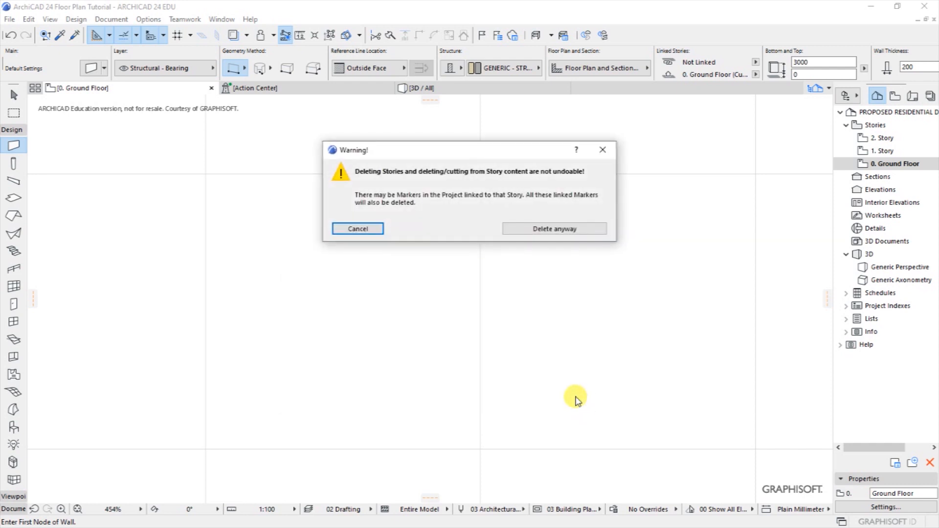
left_click(526, 230)
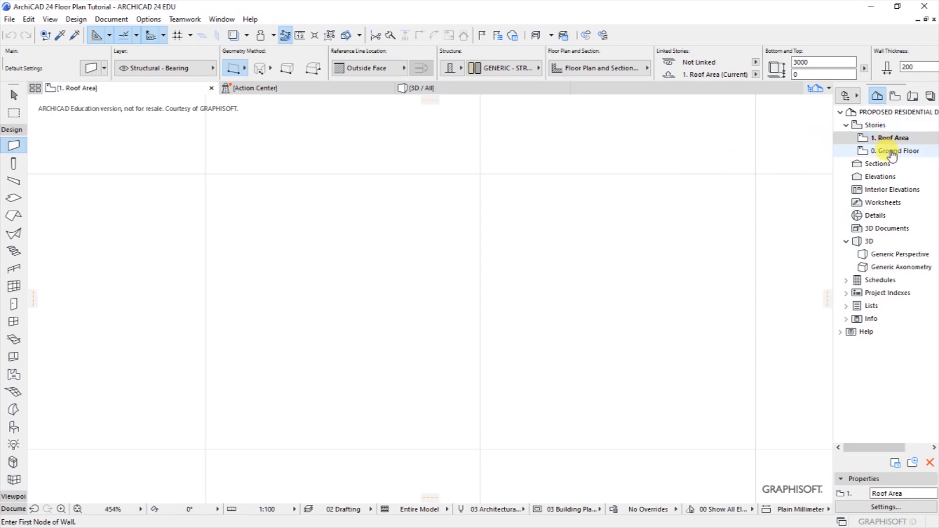
Delete the missing 2. Story drawing in the Drawing Manager from the Action Center.
left_click(254, 90)
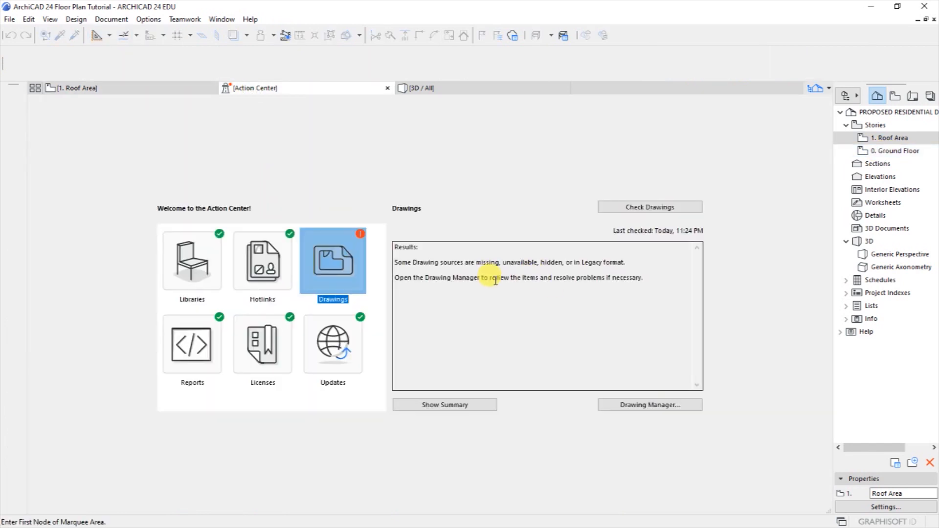
left_click(328, 269)
double_click(328, 268)
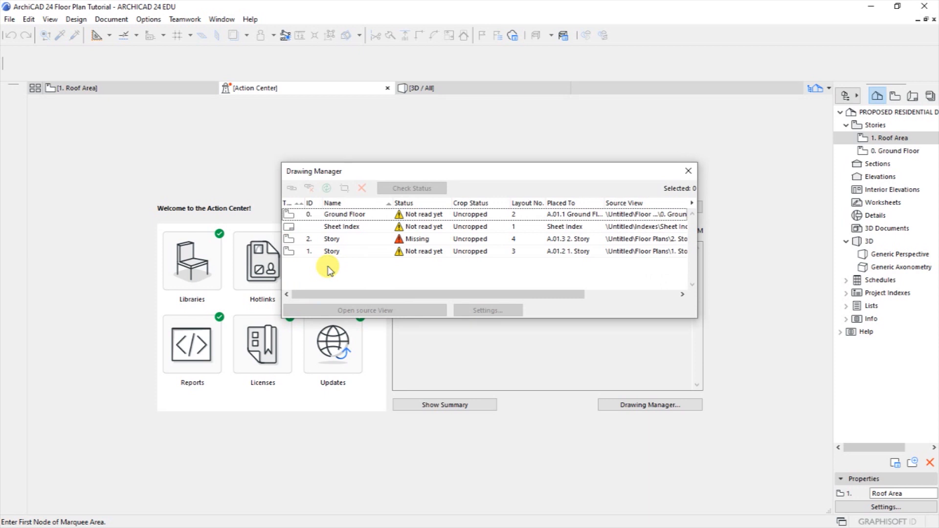
left_click(420, 239)
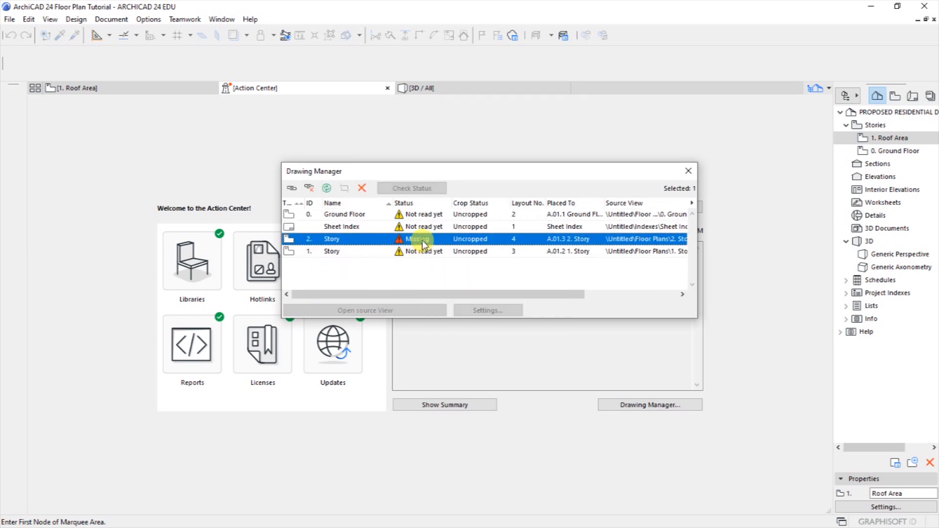
left_click(362, 188)
left_click(527, 229)
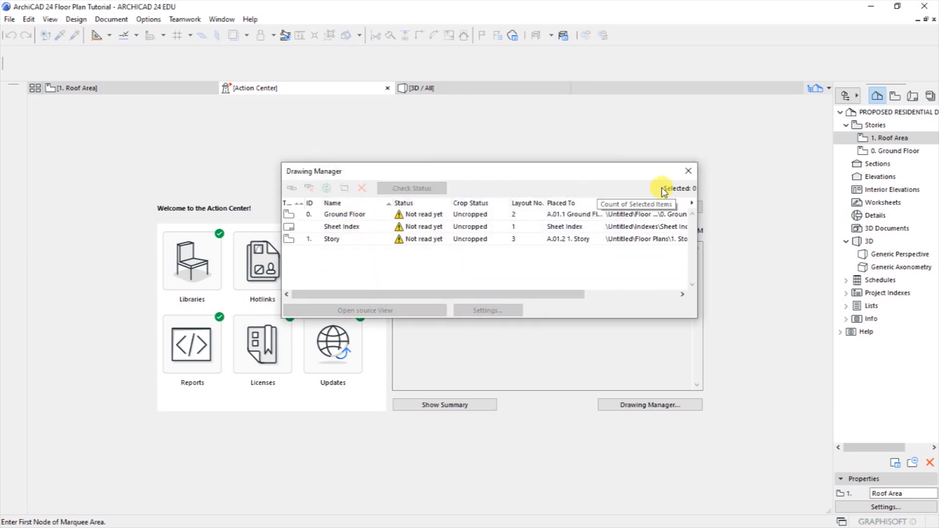
left_click(689, 171)
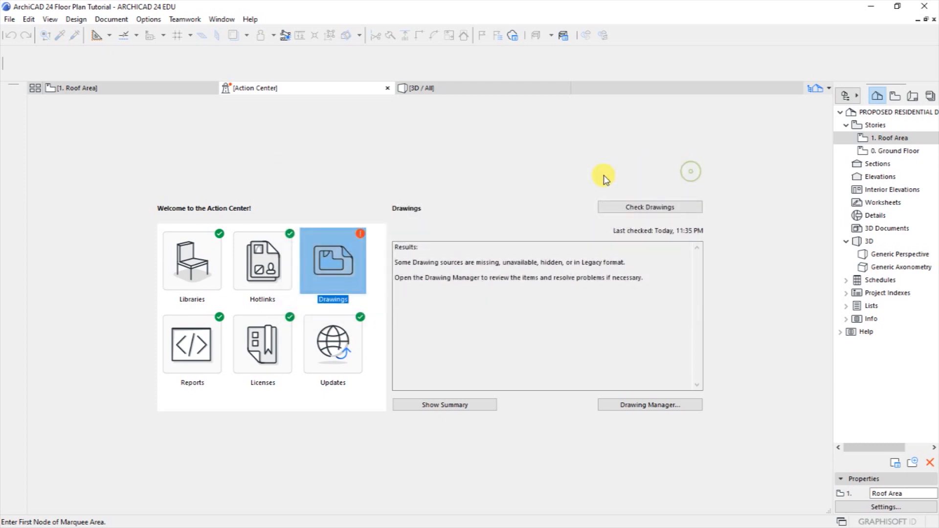
Recheck the drawings, view the project summary, and reopen the Ground Floor plan.
left_click(615, 208)
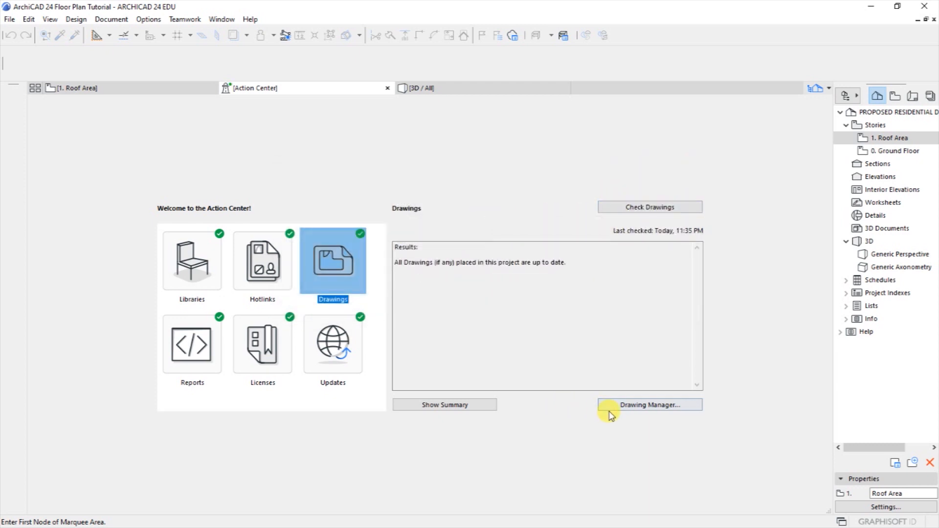
left_click(437, 404)
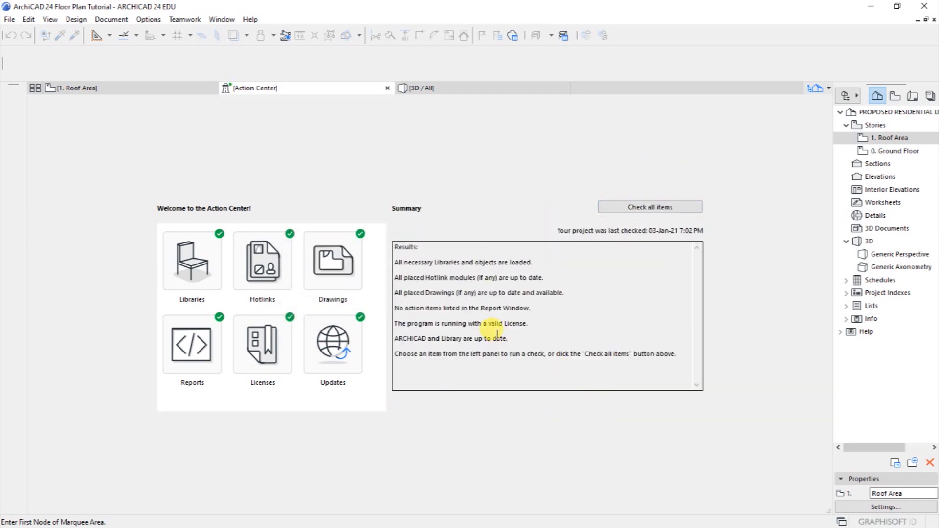
left_click(152, 89)
double_click(886, 154)
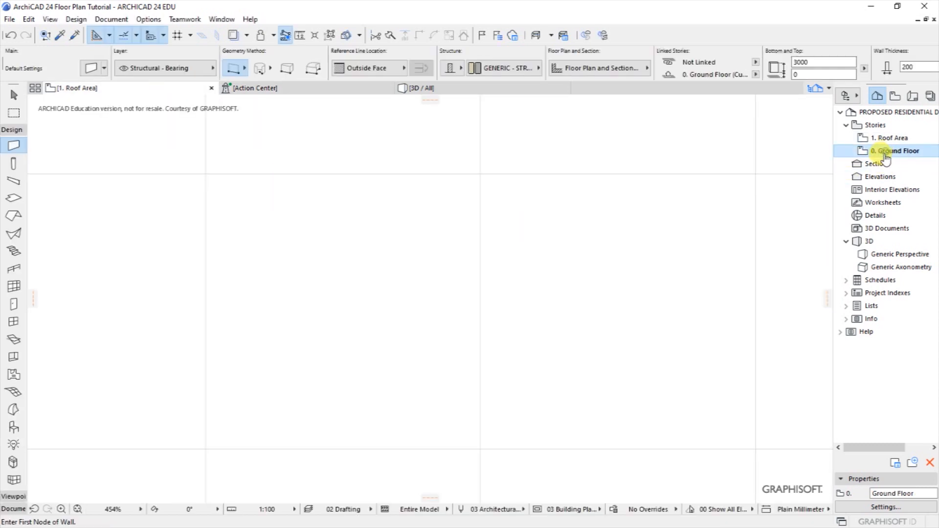
Set the view zoom to 100% and open the plan scale list showing 1:100.
scroll(334, 301, "down", 5)
left_click(141, 509)
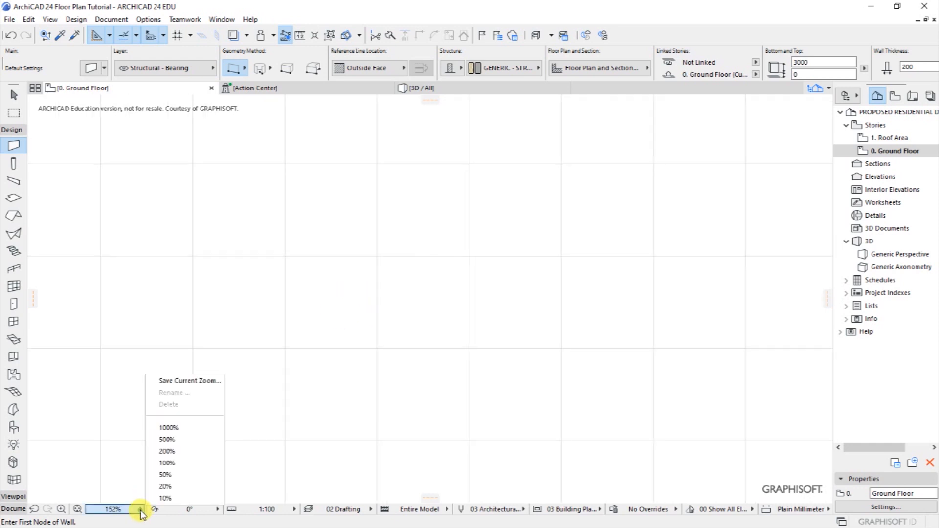
left_click(177, 472)
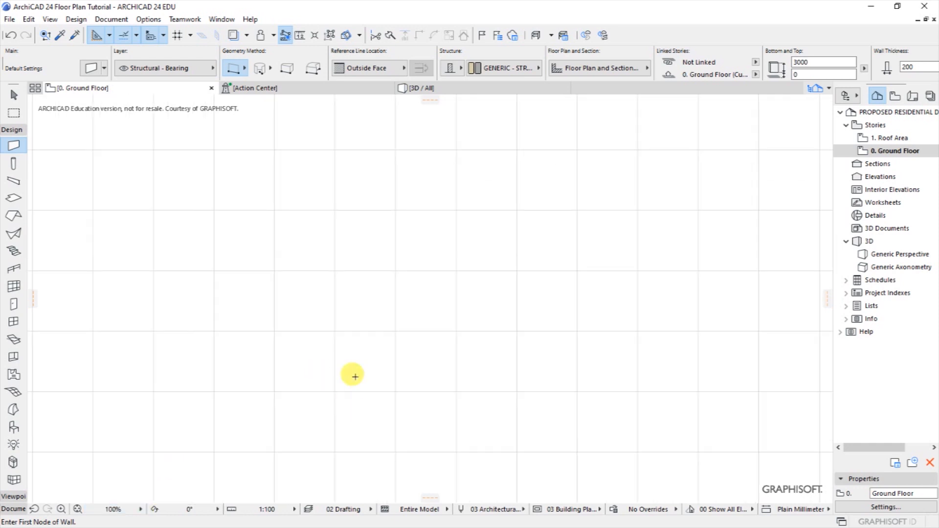
left_click(294, 509)
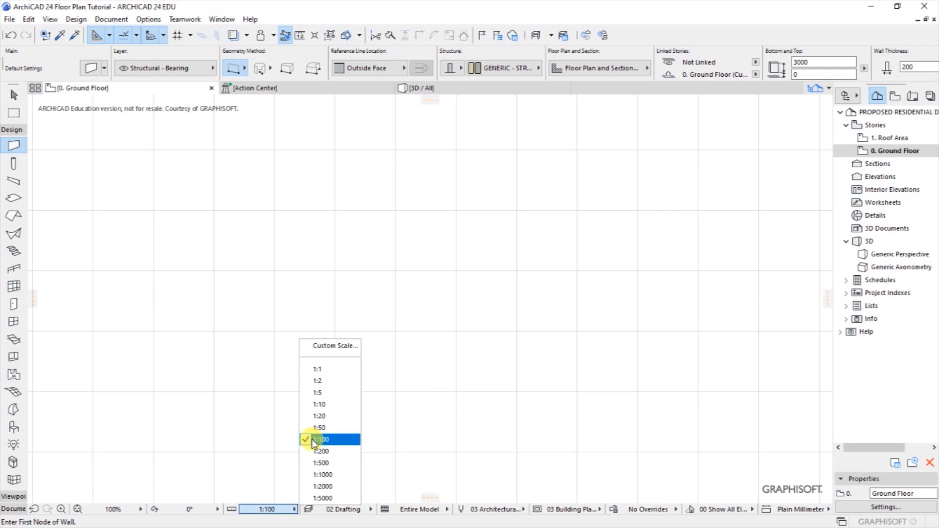
Keep the 1:100 scale, zoom out, collapse the Design toolbox and open the Document menu.
left_click(415, 387)
scroll(273, 338, "down", 5)
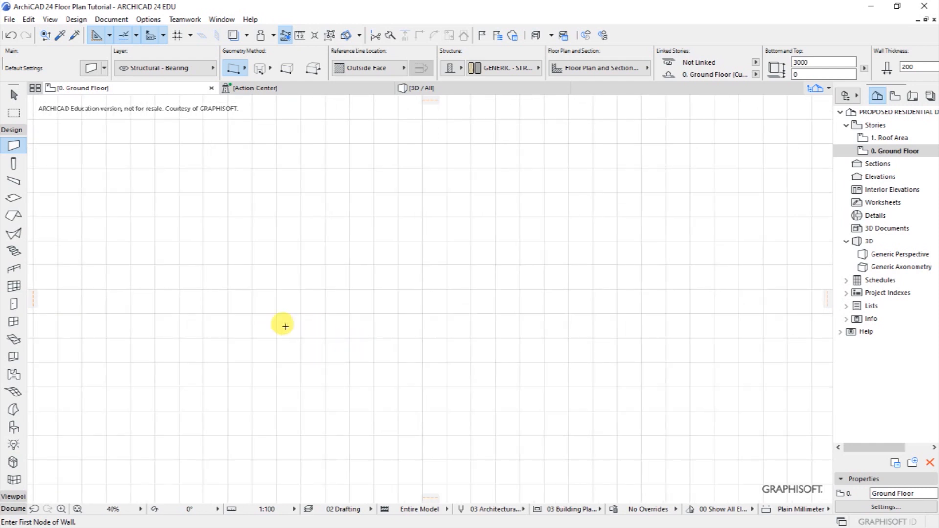
left_click(12, 130)
left_click(111, 20)
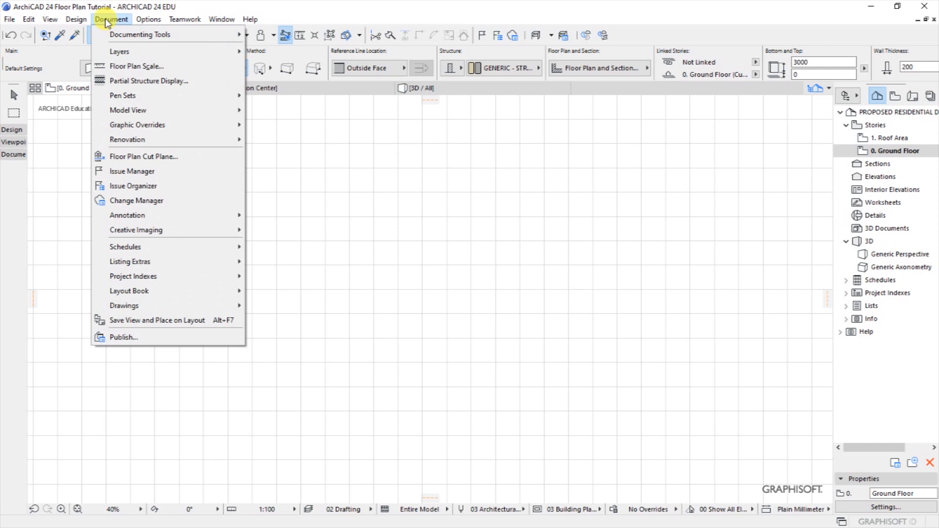
Draw a 12500-long vertical guide line near the plan's upper left.
mouse_move(128, 35)
left_click(278, 289)
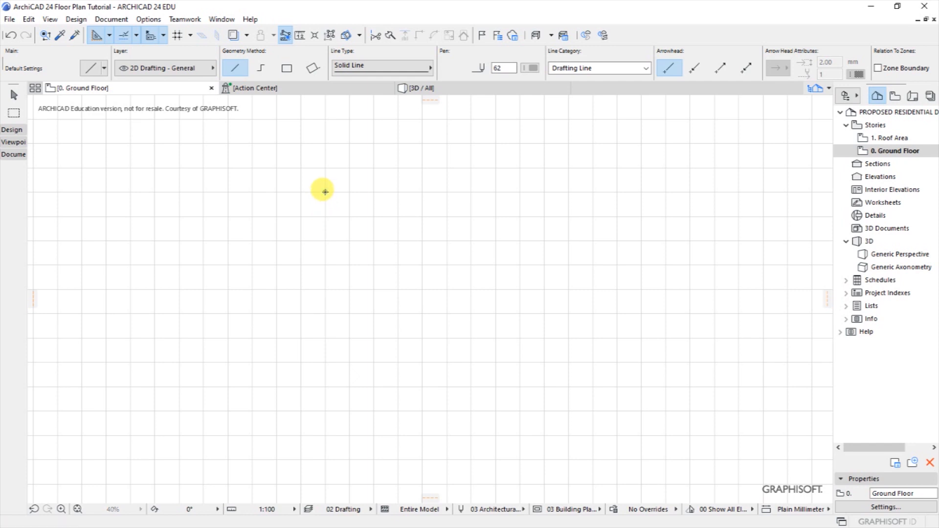
left_click(325, 191)
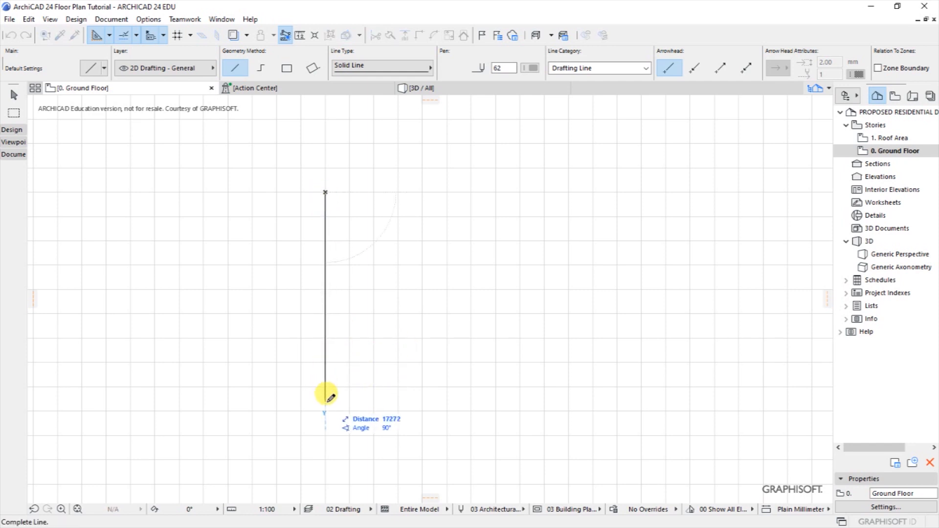
type("125")
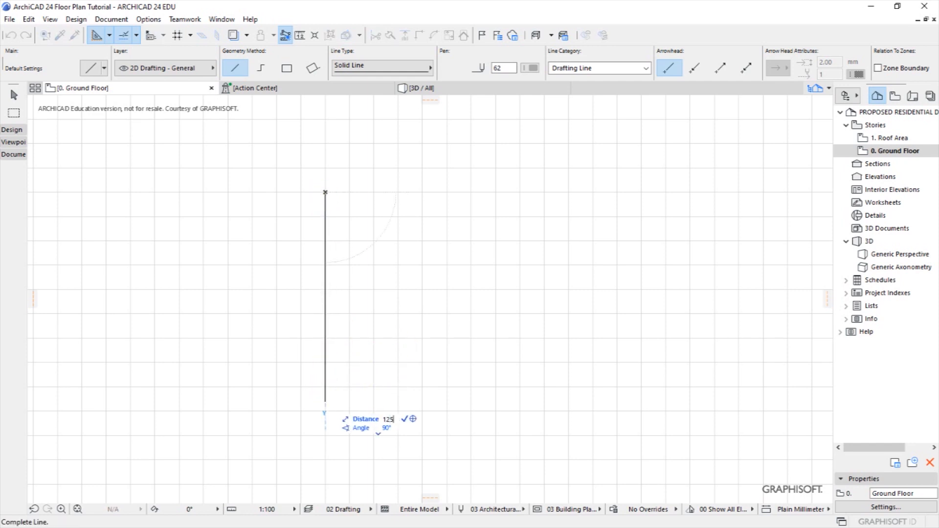
key("Return")
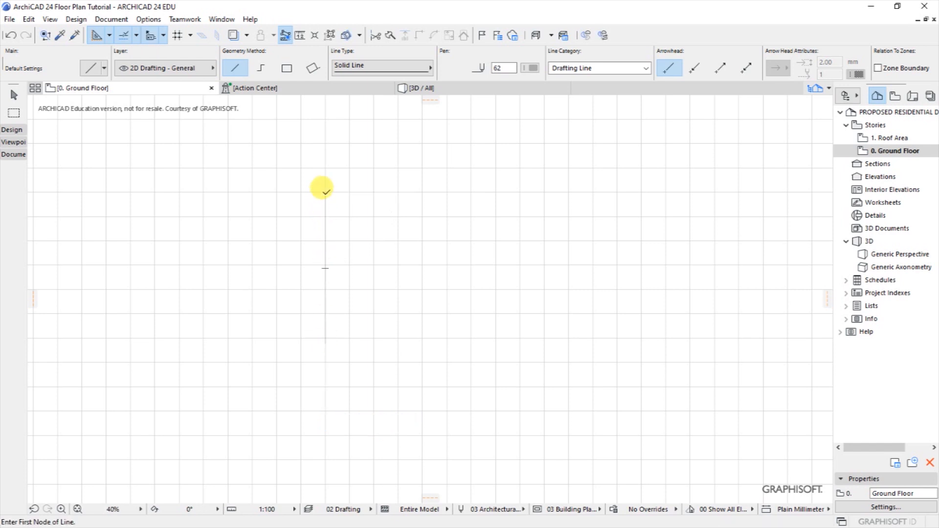
Add a horizontal guide line to the right and a short vertical line up from its end.
left_click(326, 192)
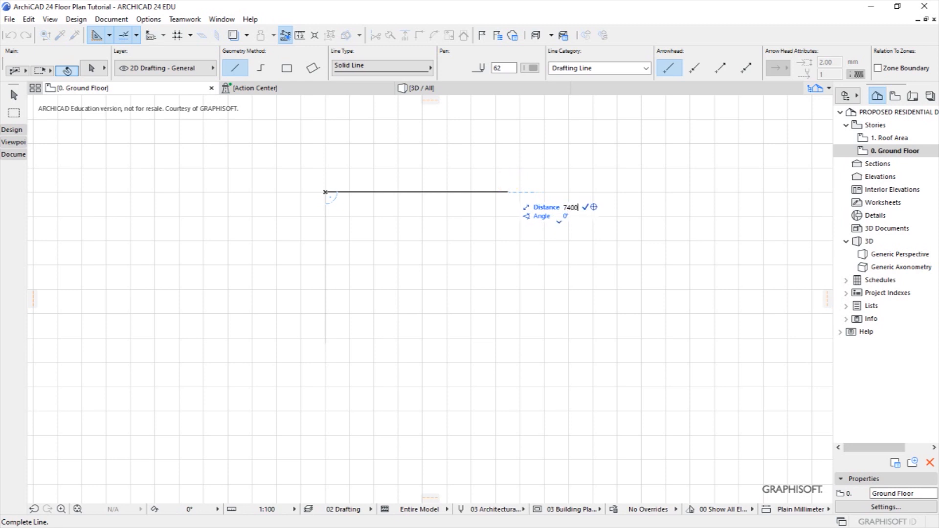
left_click(415, 191)
left_click(415, 192)
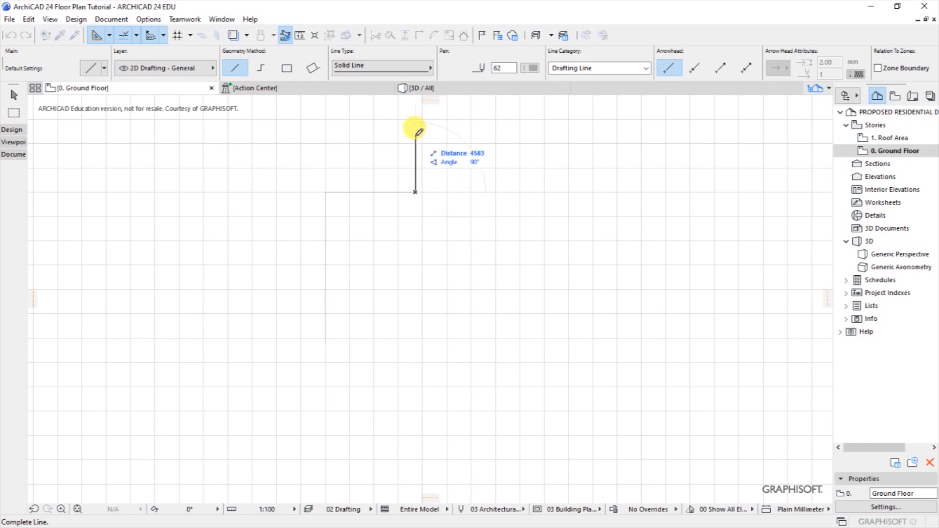
left_click(415, 134)
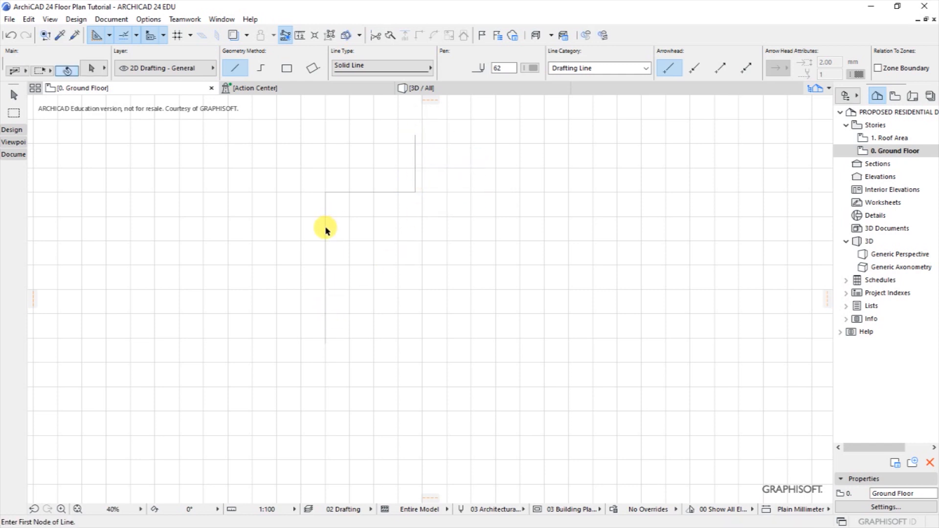
Stretch the long vertical line's top end upward, then open the Design menu.
left_click(325, 192)
left_click(326, 192)
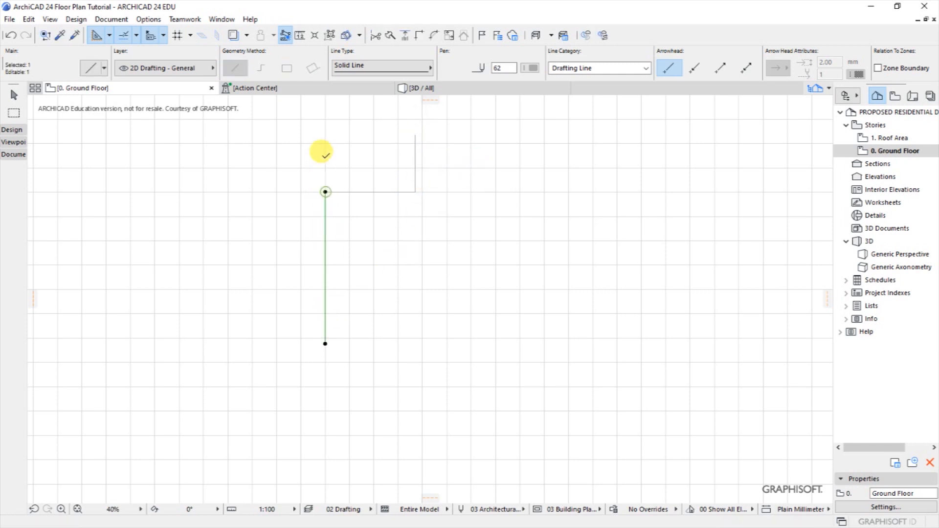
left_click(326, 150)
left_click(360, 155)
scroll(310, 160, "up", 4)
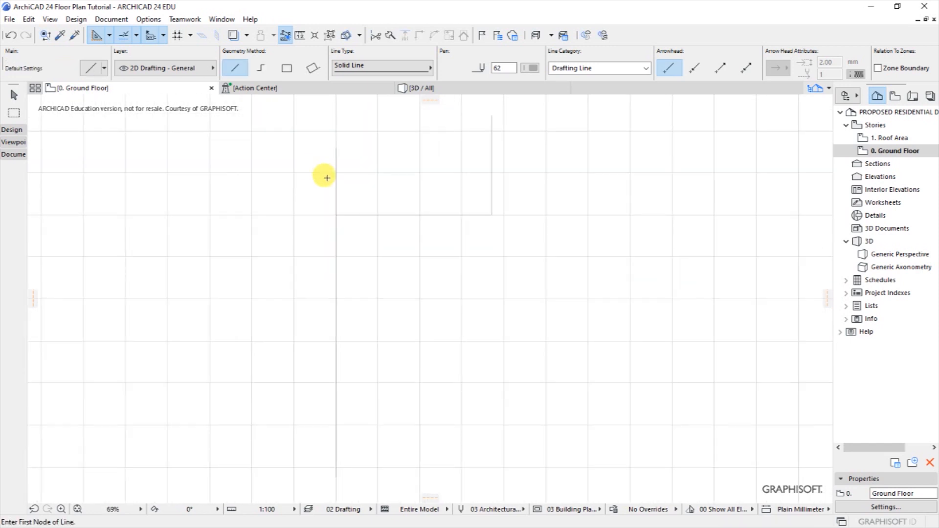
scroll(397, 241, "down", 2)
scroll(379, 217, "down", 2)
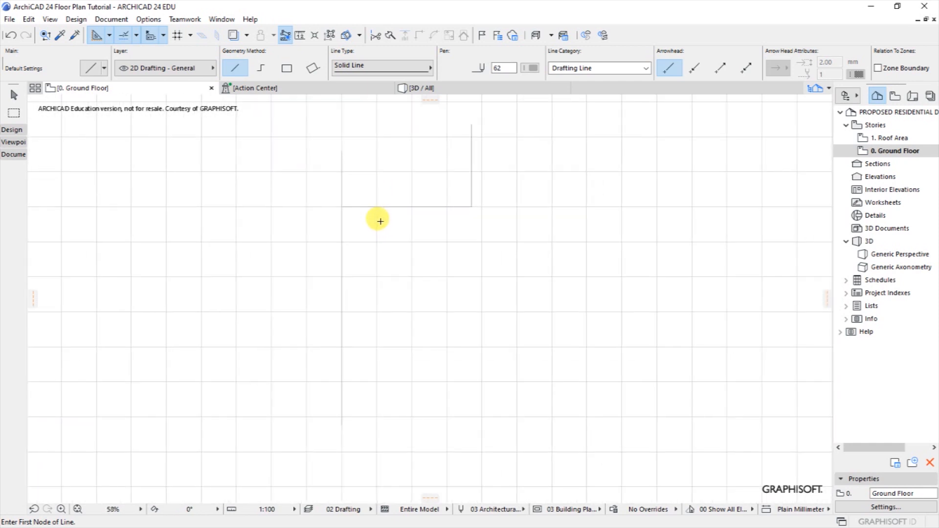
left_click(76, 19)
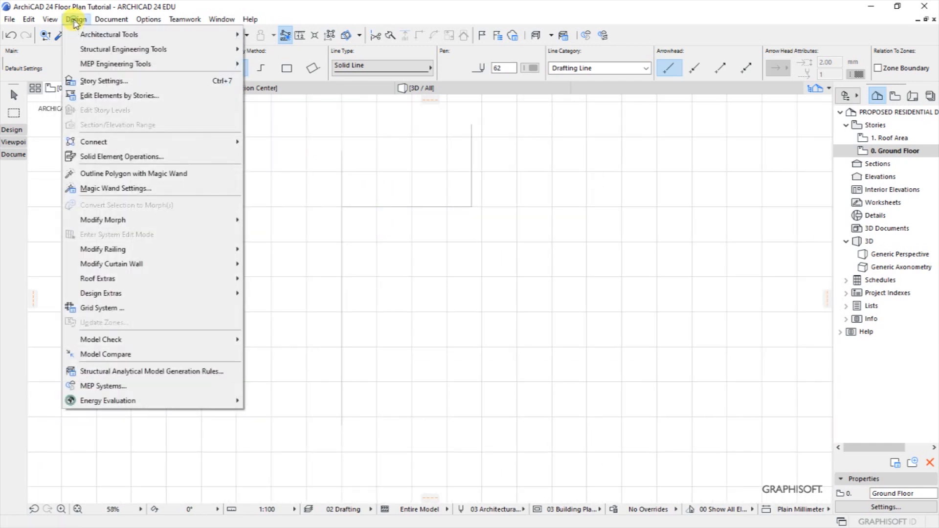
Draw a 12500 mm vertical wall starting at the guide lines' corner.
mouse_move(86, 34)
left_click(349, 34)
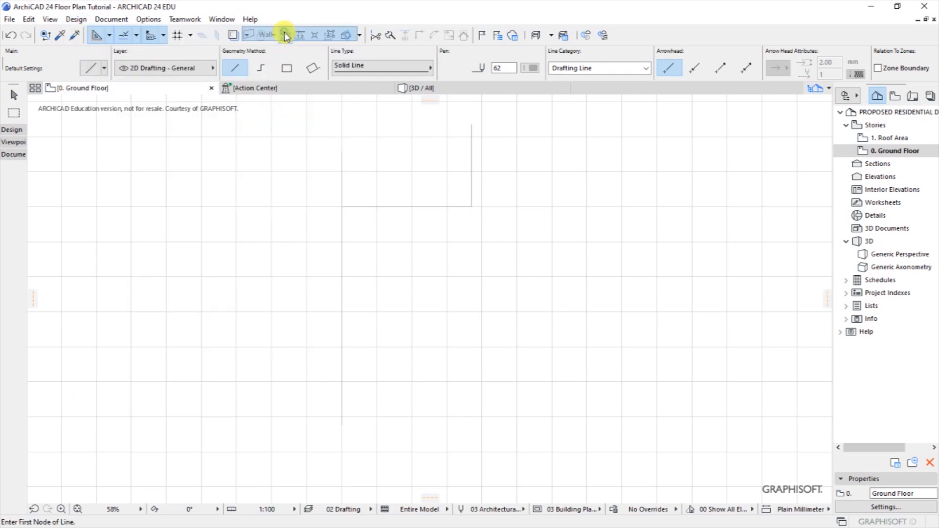
left_click(341, 205)
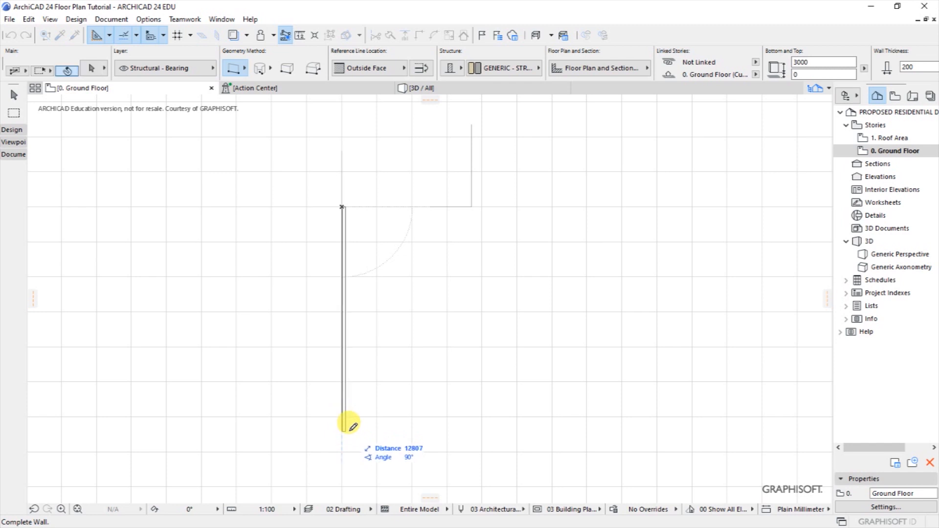
key("Tab")
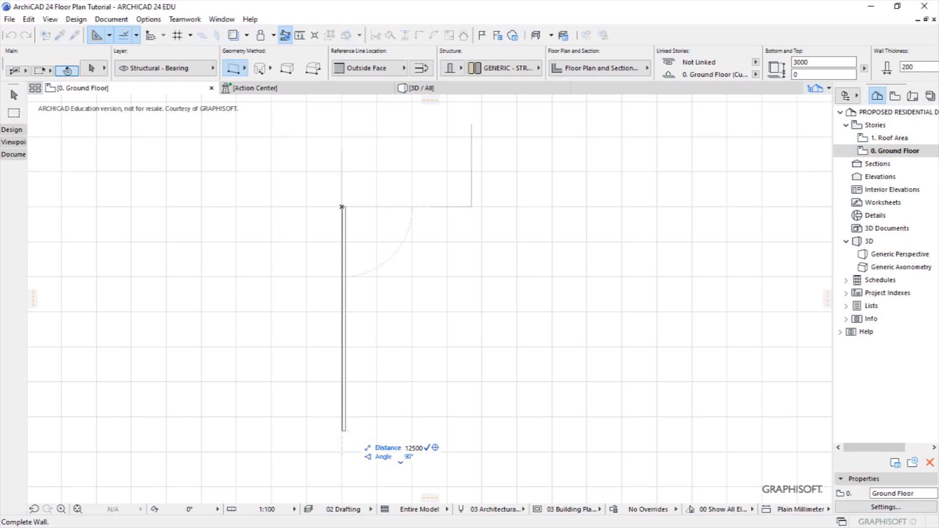
type("12500")
key("Return")
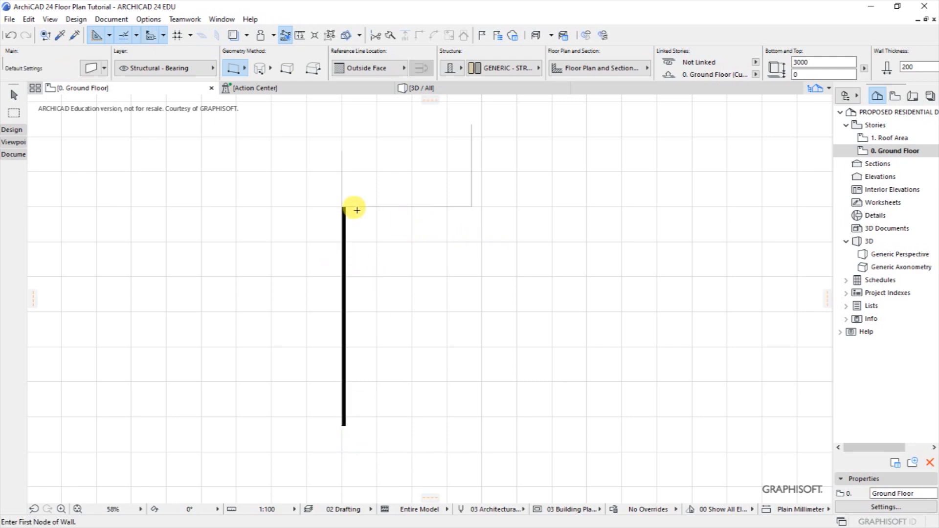
Draw the top wall to the guide line's right end and delete the two guide lines.
left_click(344, 205)
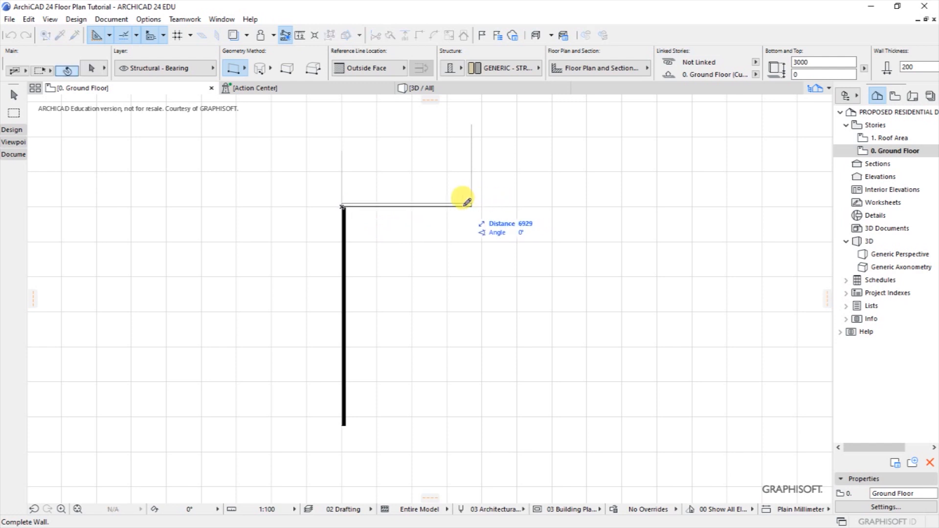
left_click(472, 204)
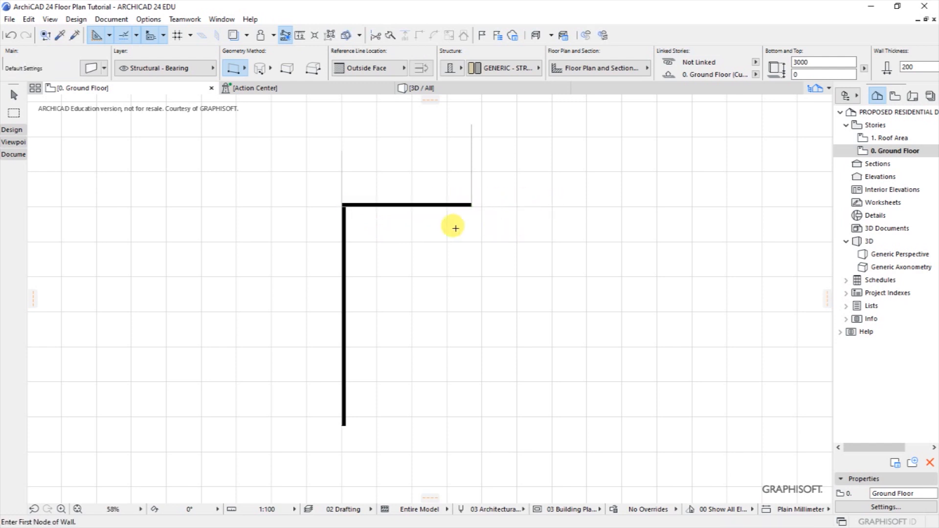
left_click(325, 139, "shift")
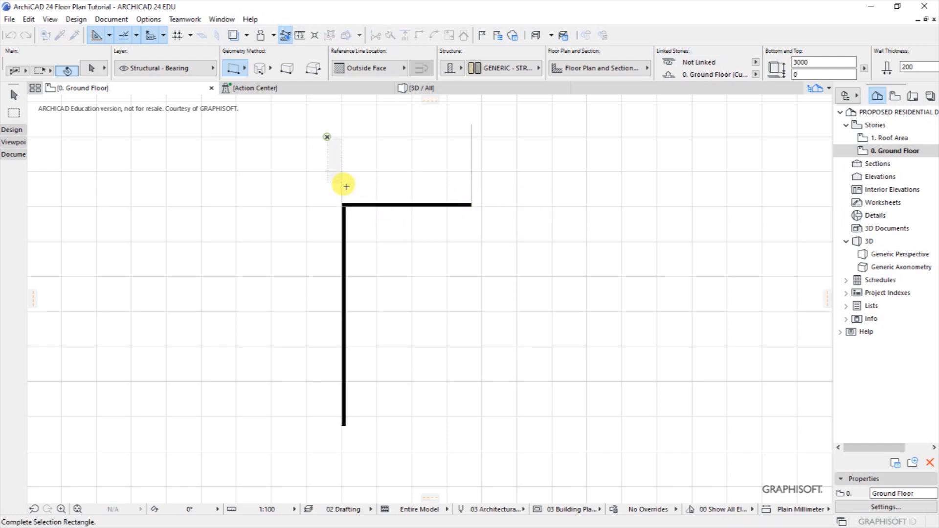
left_click(499, 184, "shift")
key("Delete")
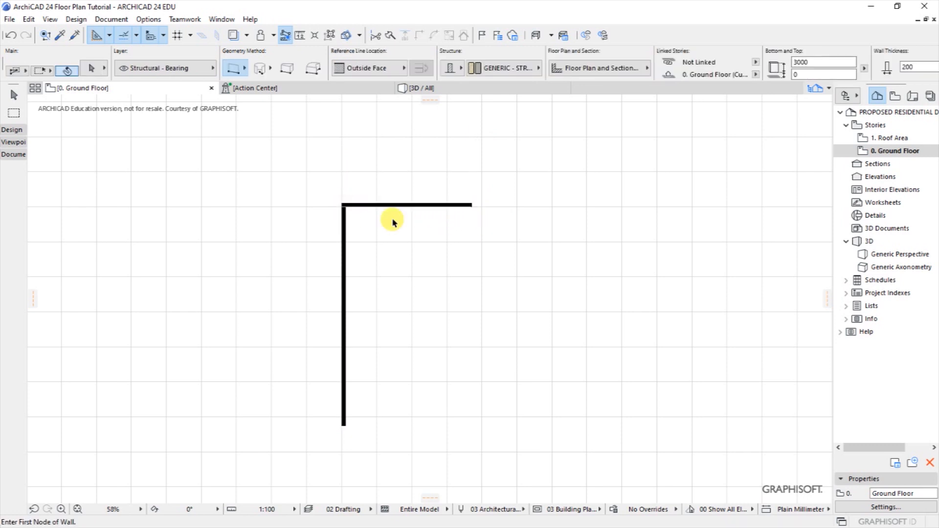
scroll(391, 218, "up", 6)
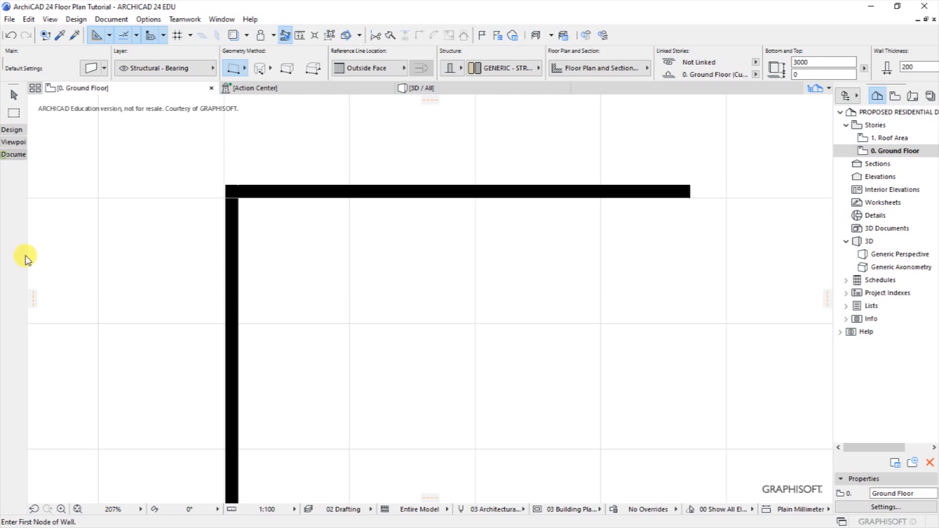
left_click(19, 328)
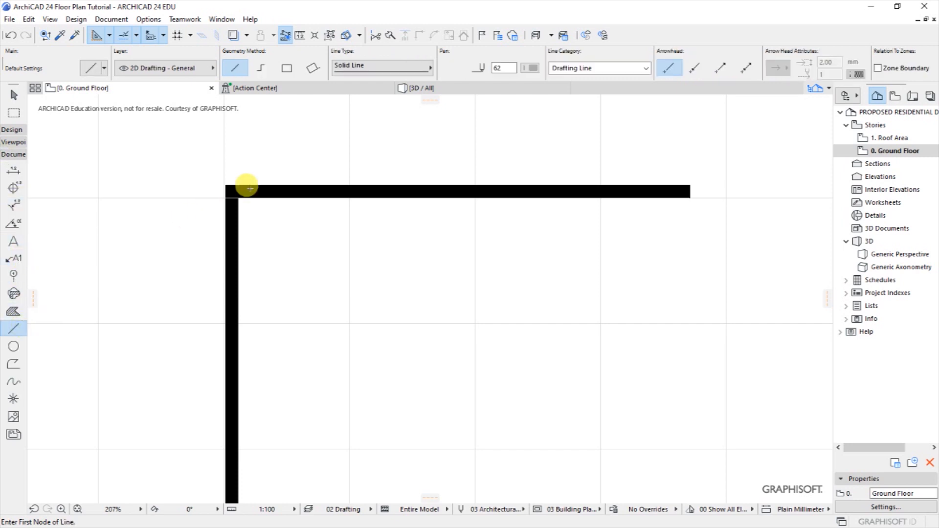
left_click(244, 199, "shift")
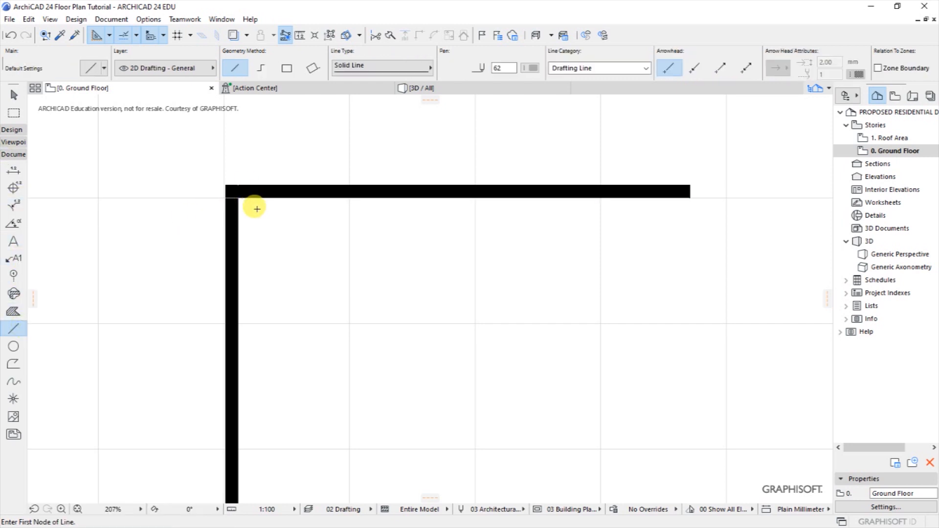
left_click(254, 198, "shift")
key("Escape")
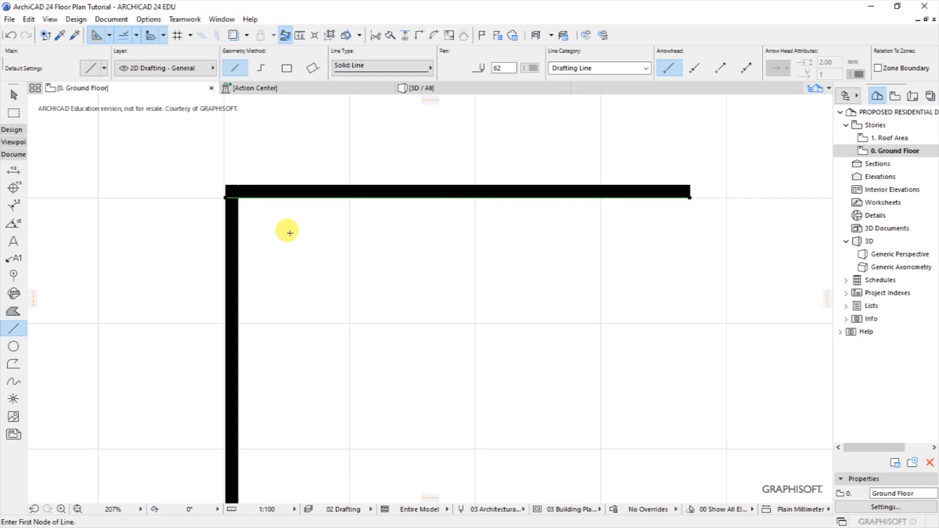
scroll(406, 192, "down", 4)
scroll(445, 191, "down", 2)
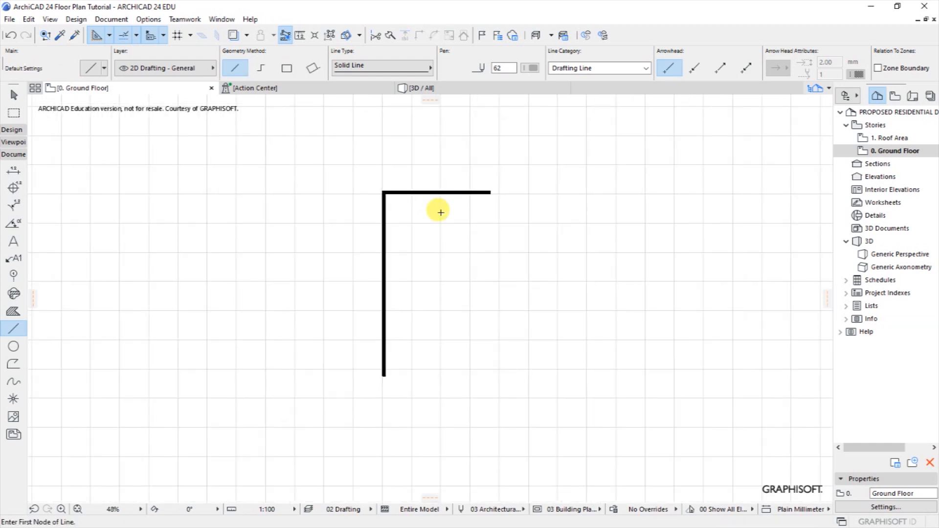
scroll(428, 248, "up", 1)
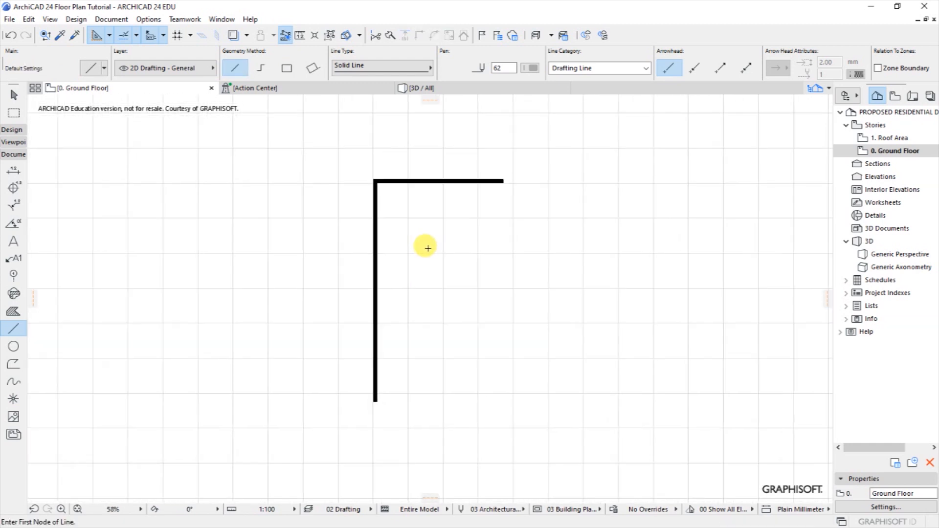
left_click(373, 264, "shift")
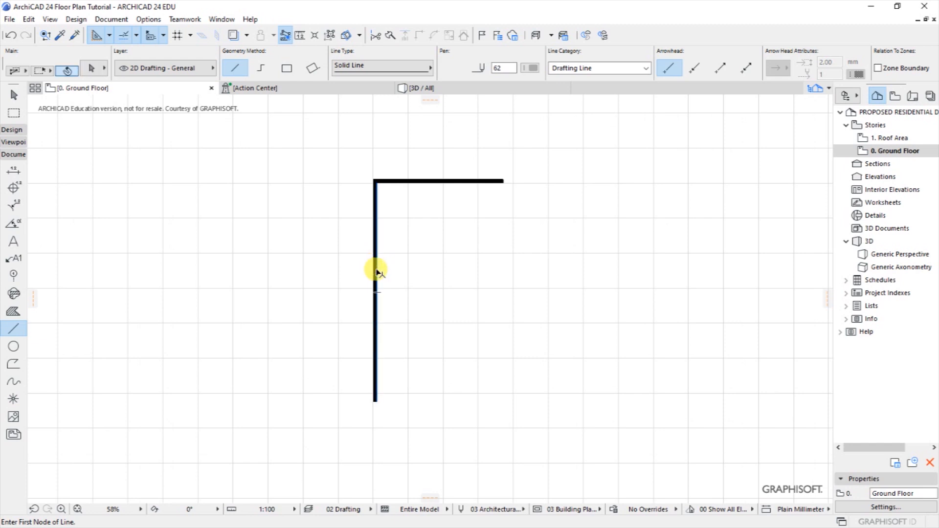
Drag a copy of the vertical wall 3600 to the right.
right_click(390, 275)
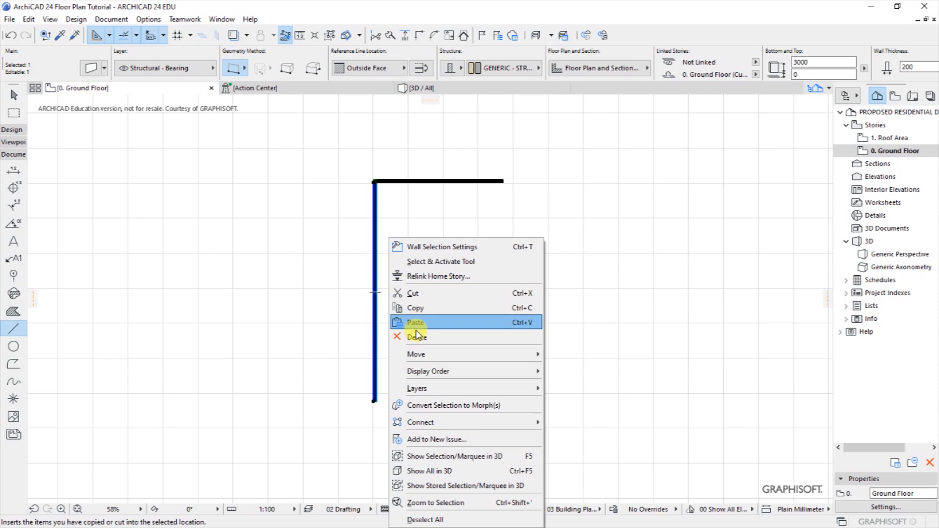
mouse_move(423, 356)
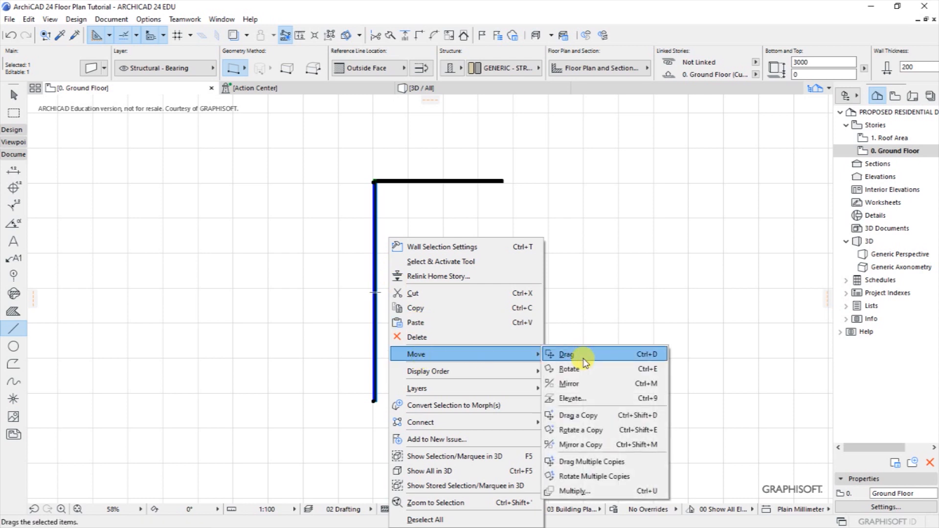
left_click(578, 417)
left_click(377, 293)
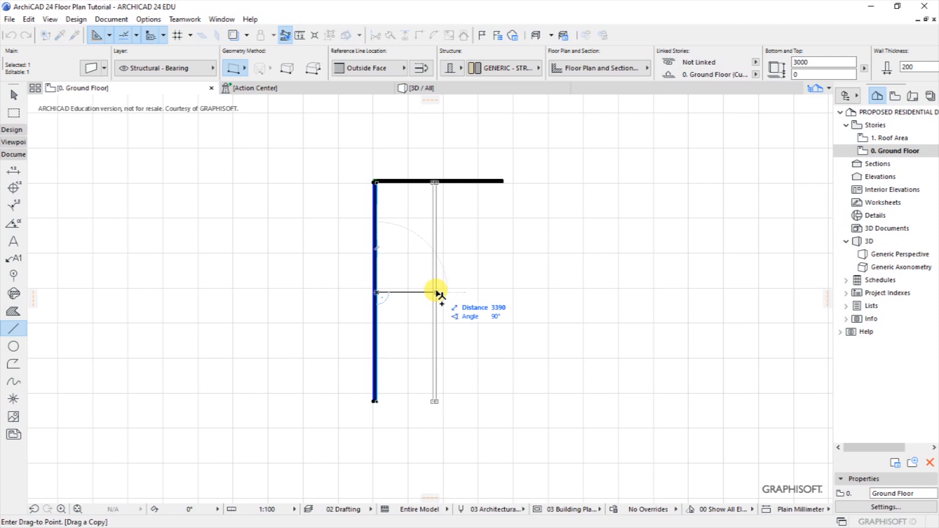
type("36")
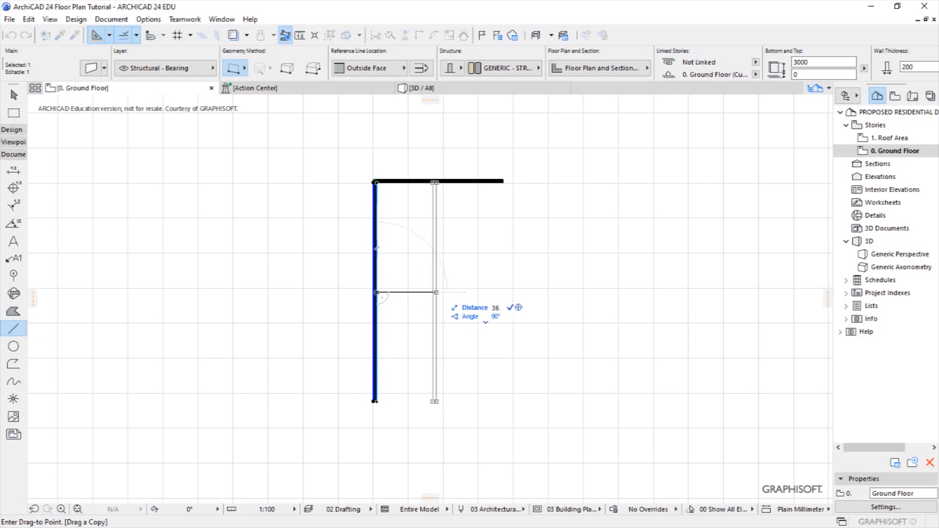
key("Return")
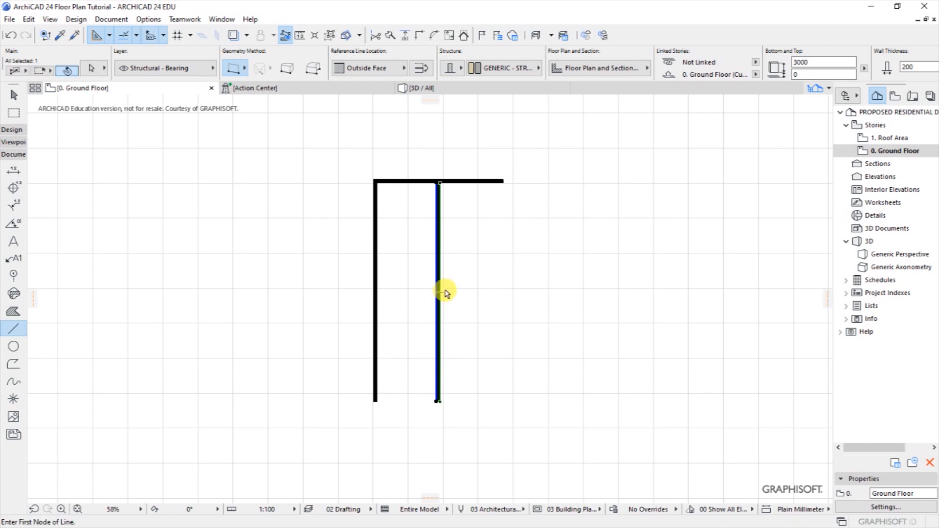
key("alt+Tab")
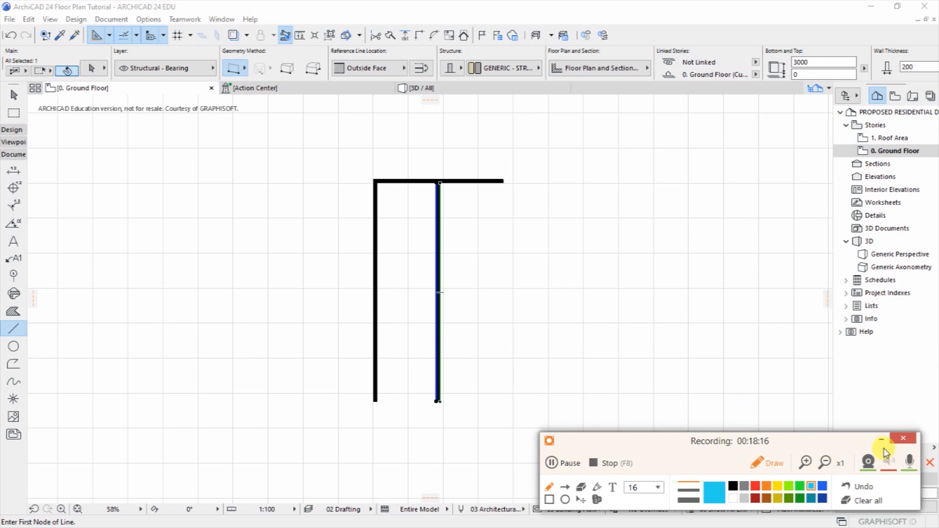
left_click(881, 440)
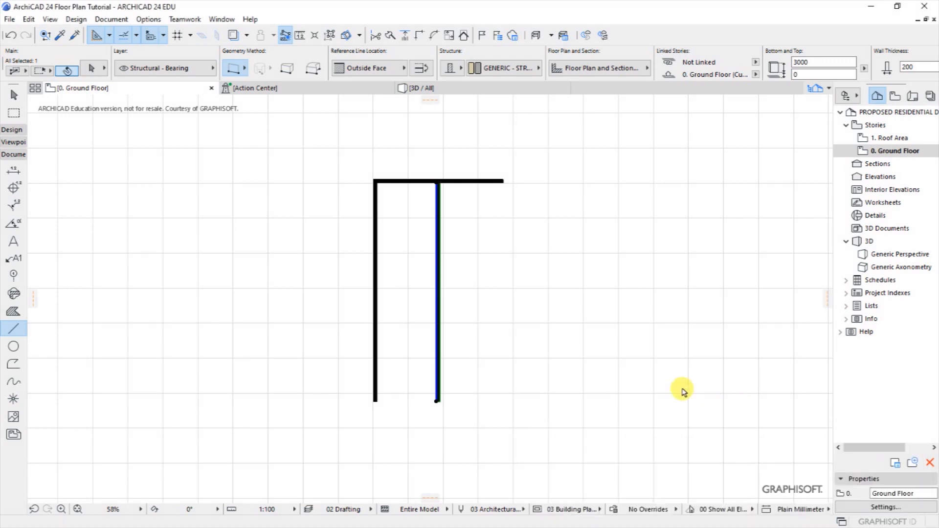
Drag-copy the new wall another 3600 to the right to form the third vertical wall.
right_click(460, 292)
mouse_move(578, 117)
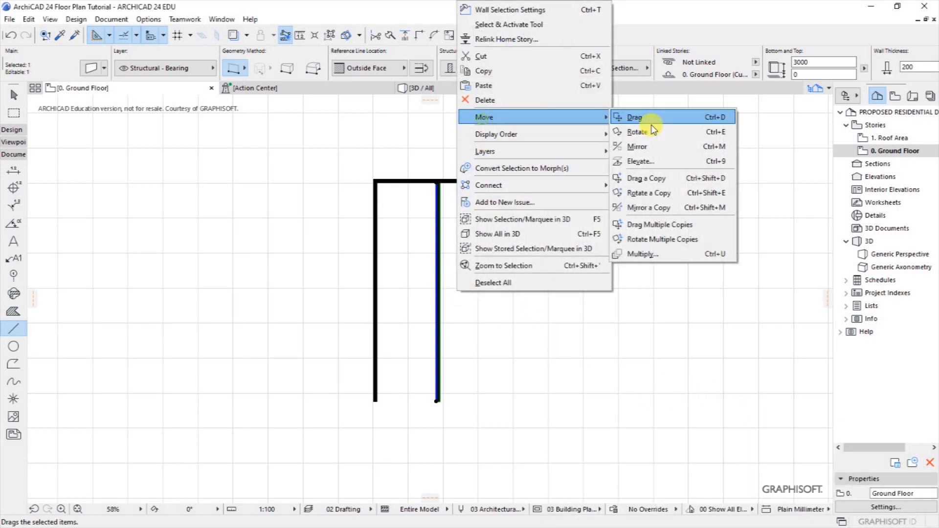
left_click(642, 178)
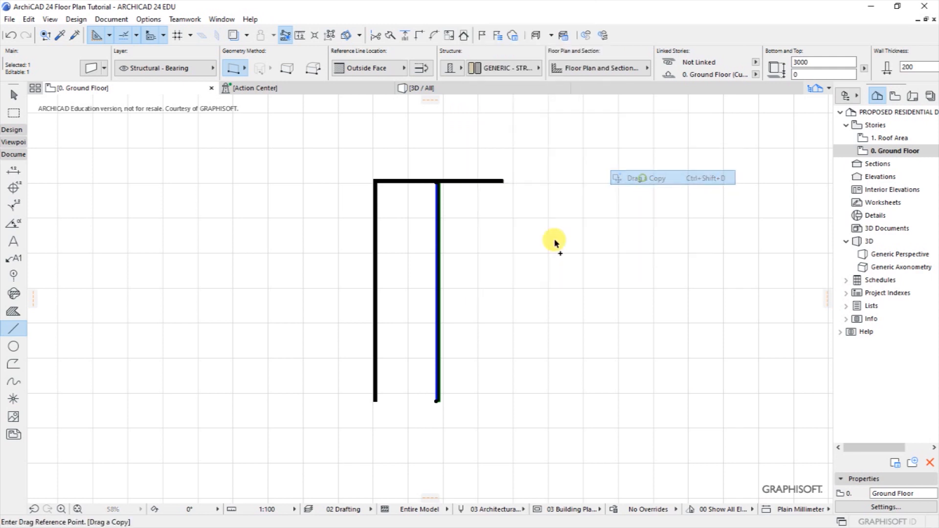
left_click(440, 309)
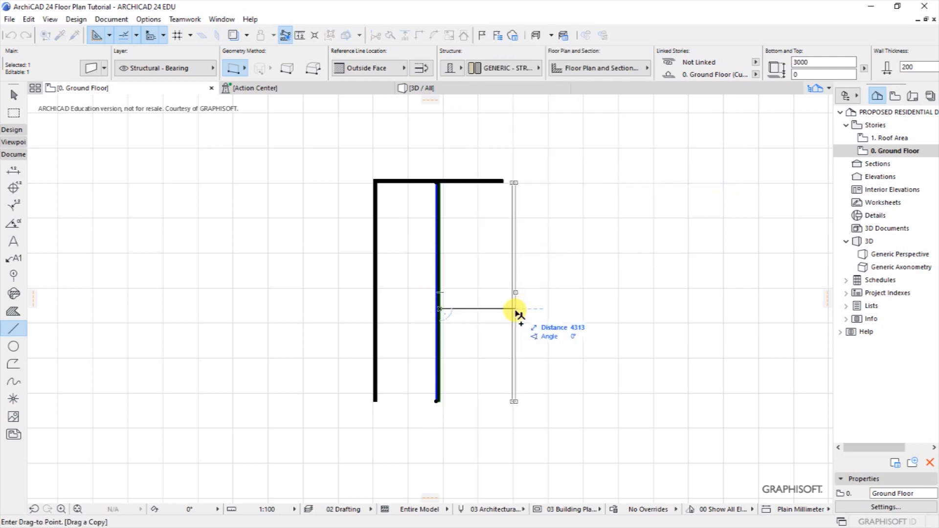
key("Tab")
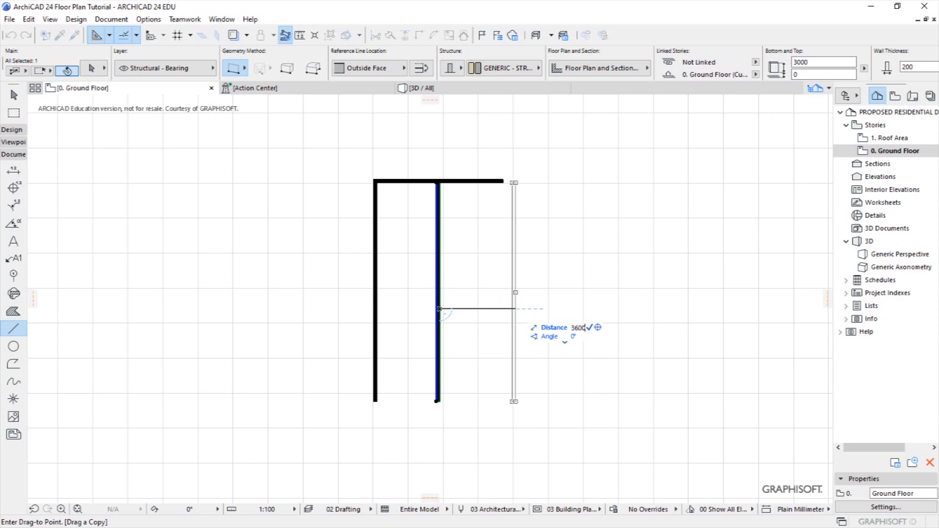
key("Return")
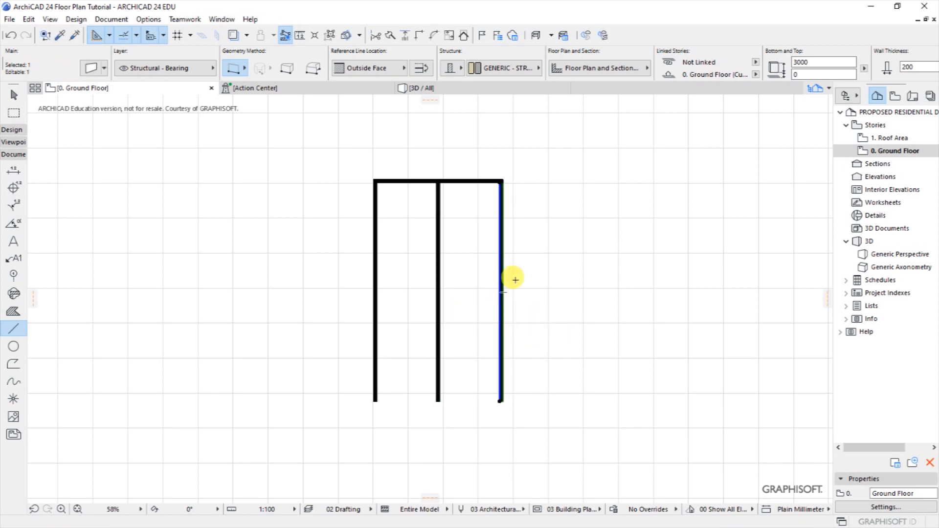
key("Escape")
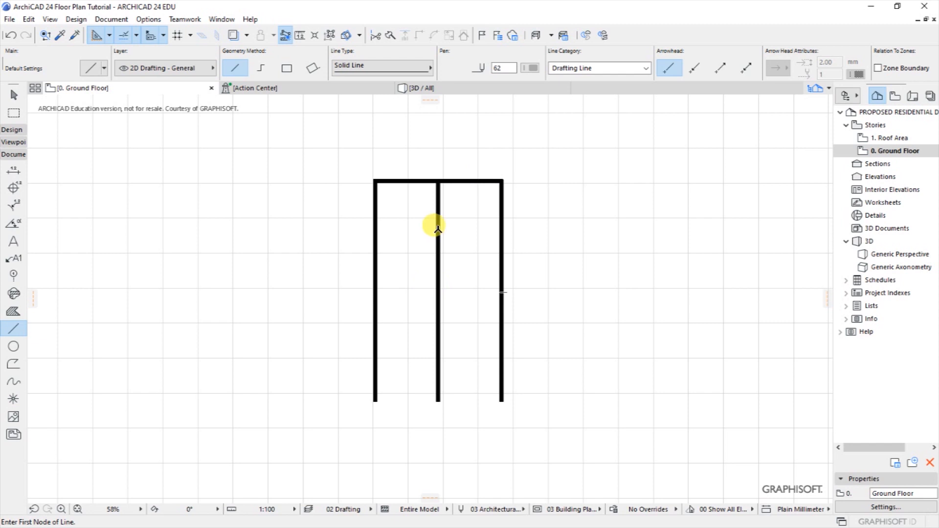
scroll(419, 405, "up", 2)
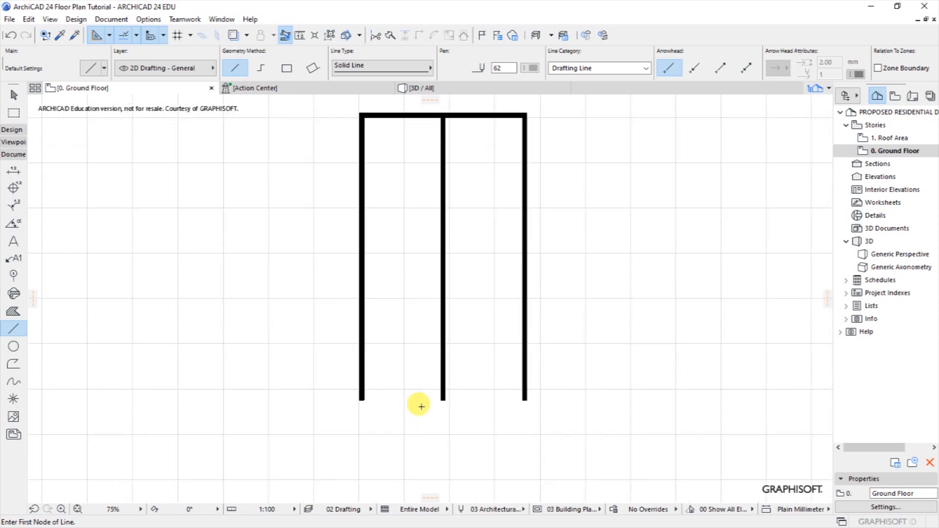
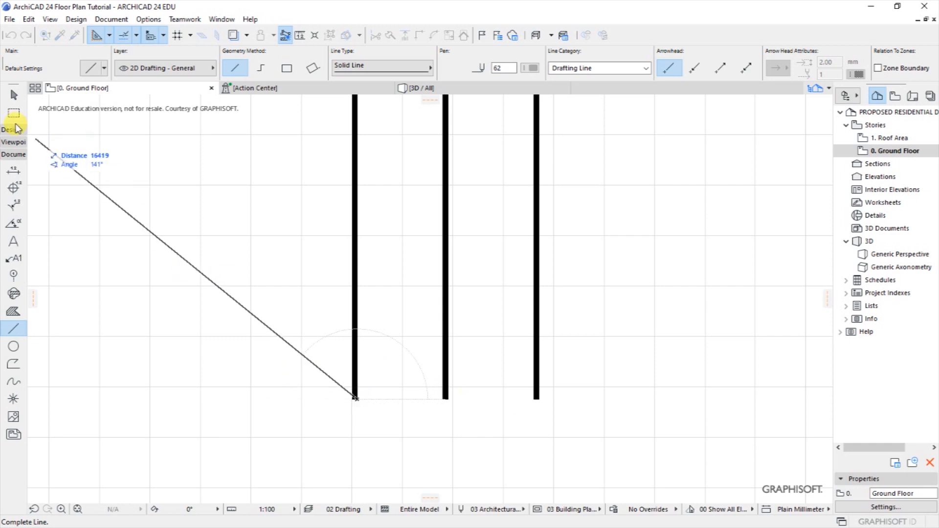
Draw a wall from the left wall's bottom end to the middle wall's bottom end.
left_click(77, 20)
mouse_move(104, 34)
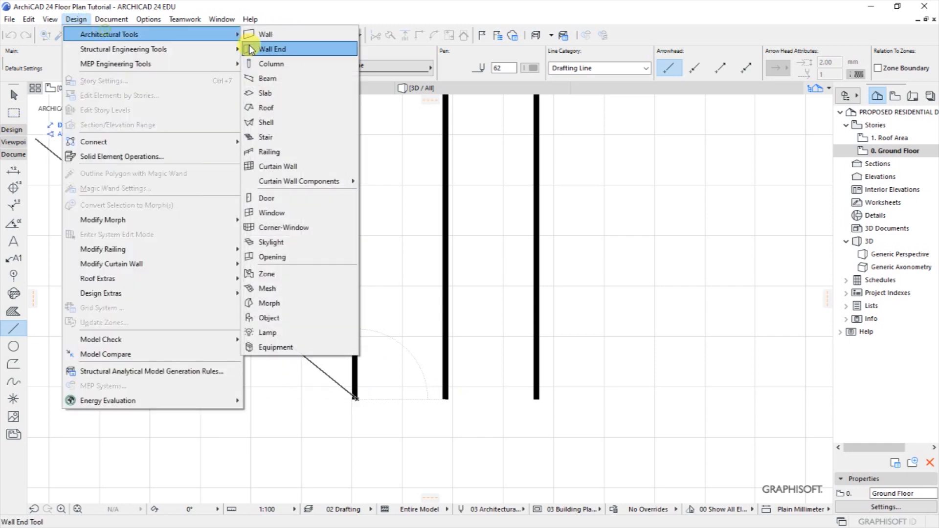
left_click(269, 42)
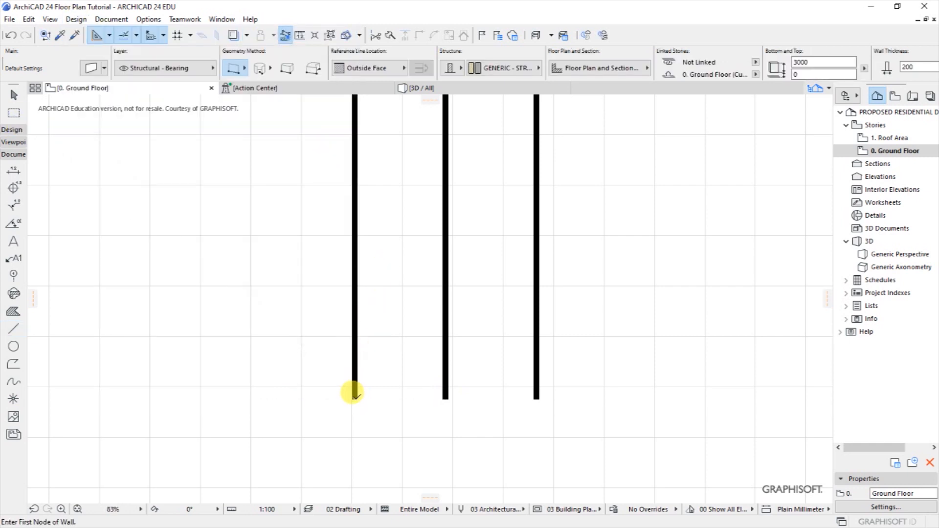
left_click(355, 397)
left_click(445, 397)
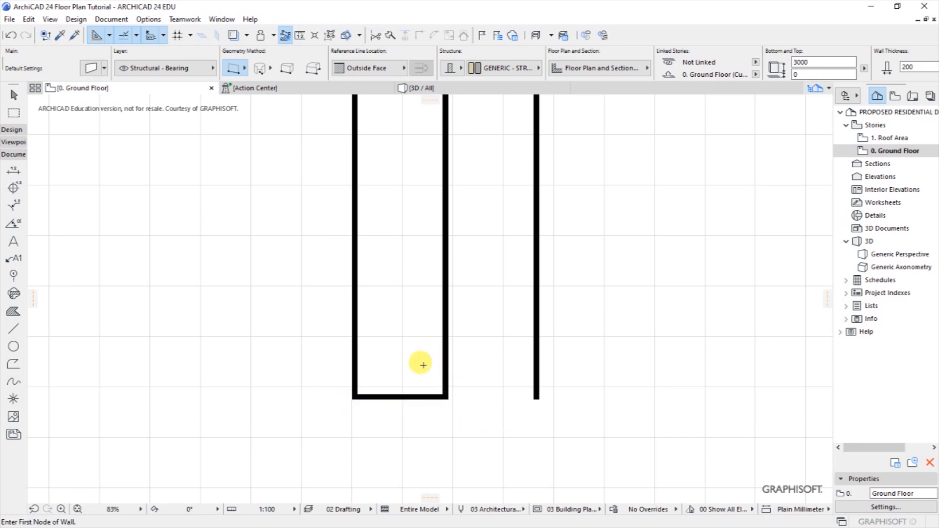
scroll(436, 397, "down", 2)
scroll(458, 173, "up", 1)
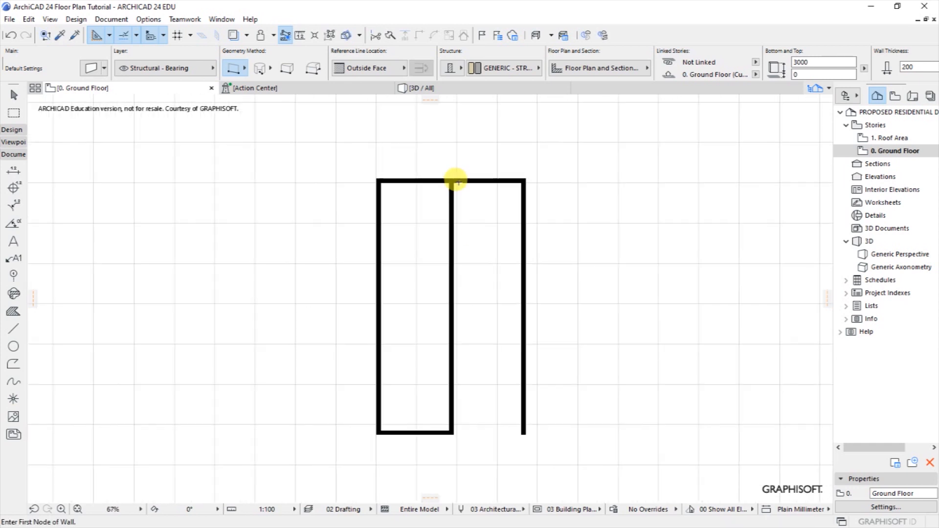
scroll(455, 181, "up", 1)
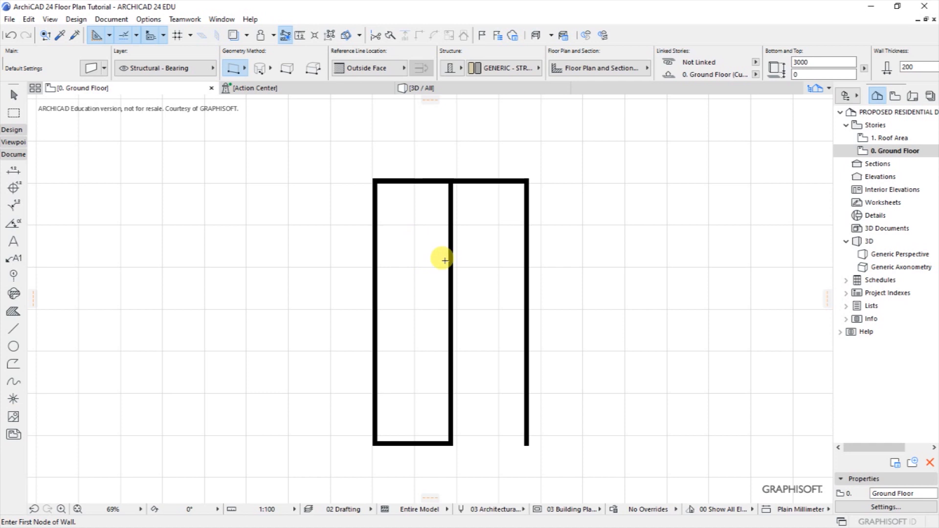
scroll(482, 219, "up", 1)
scroll(450, 184, "down", 1)
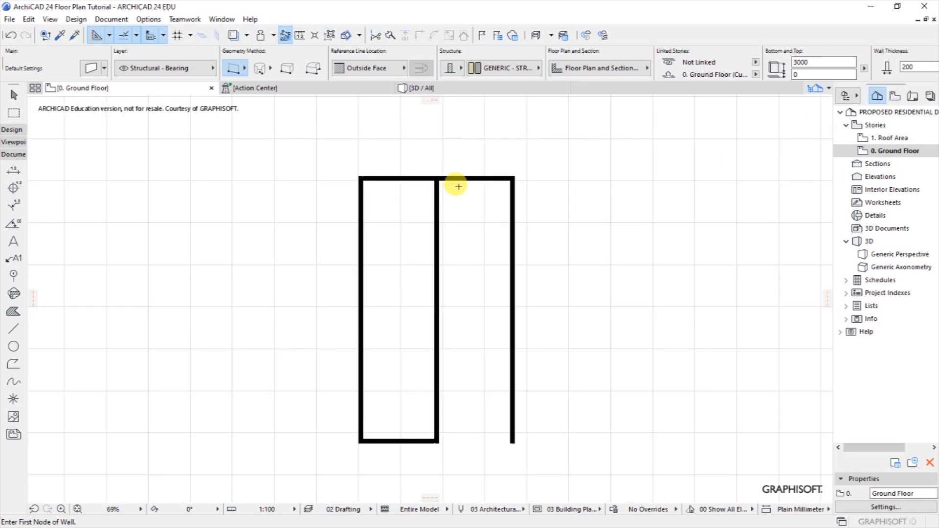
scroll(453, 185, "up", 1)
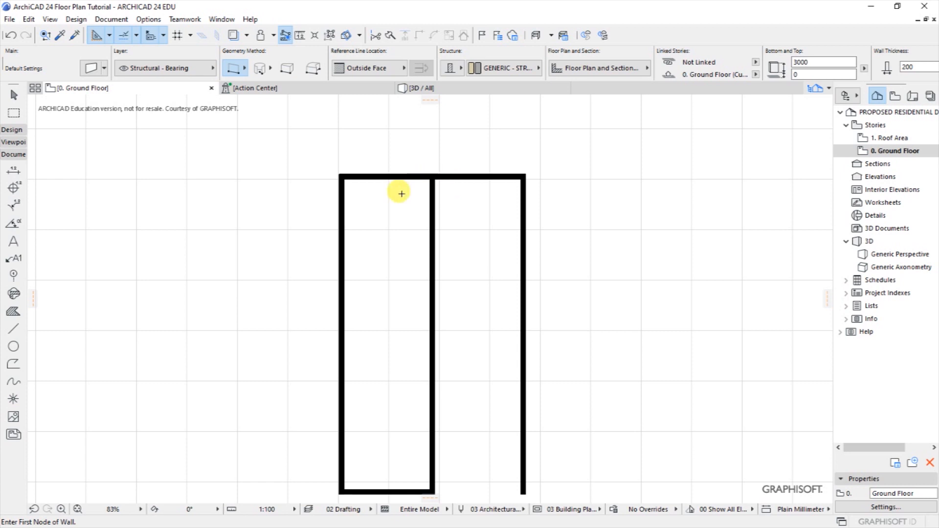
scroll(374, 198, "up", 2)
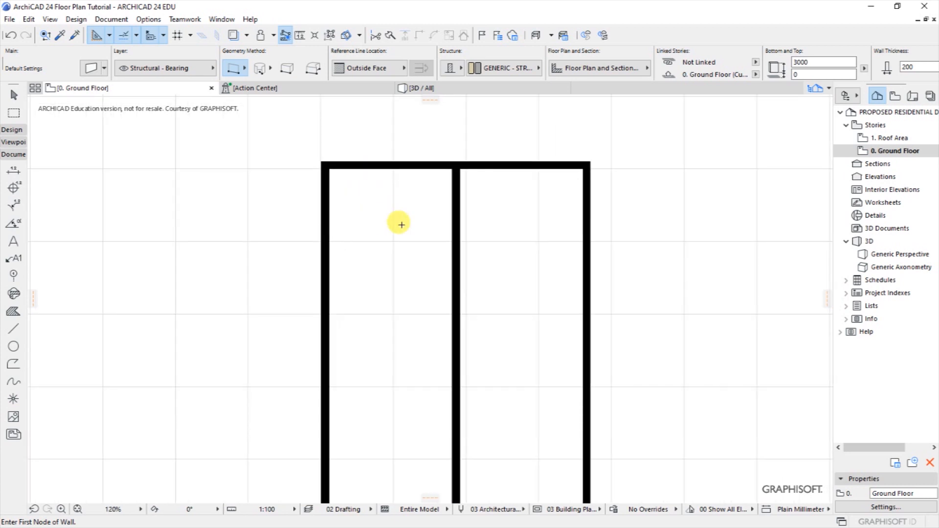
scroll(432, 140, "up", 2)
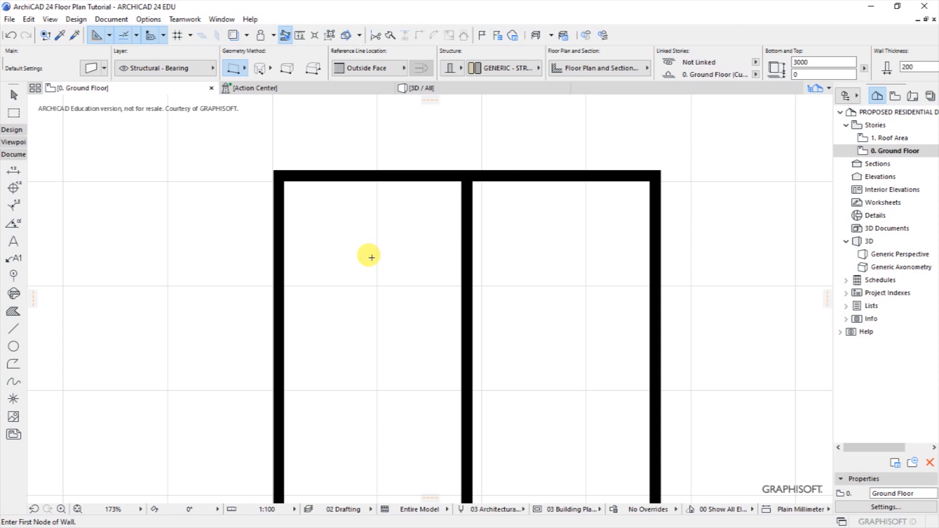
Draw a vertical guide line 2900 down from the top wall.
left_click(13, 329)
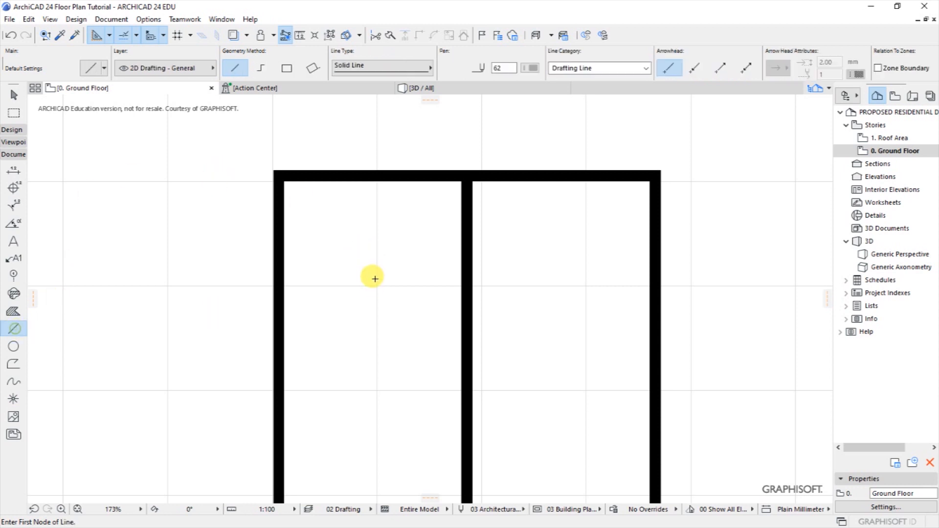
left_click(359, 181)
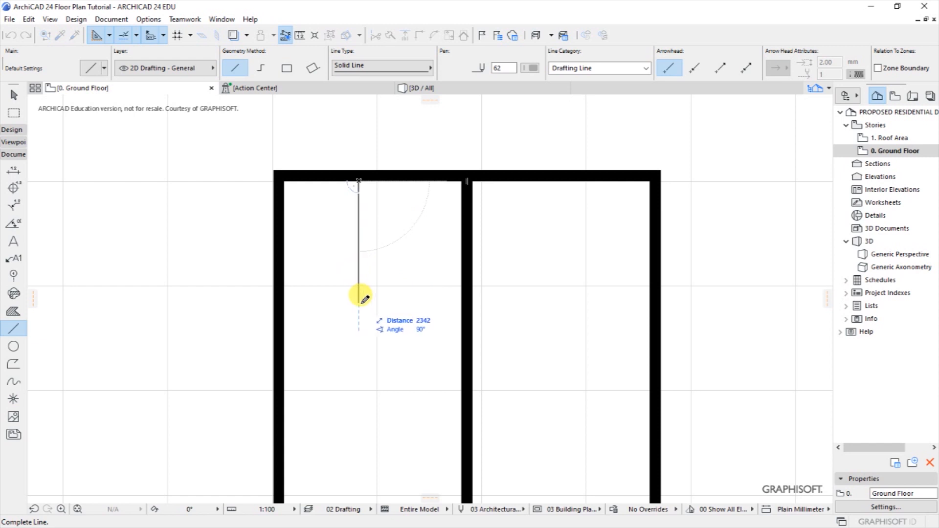
type("2900")
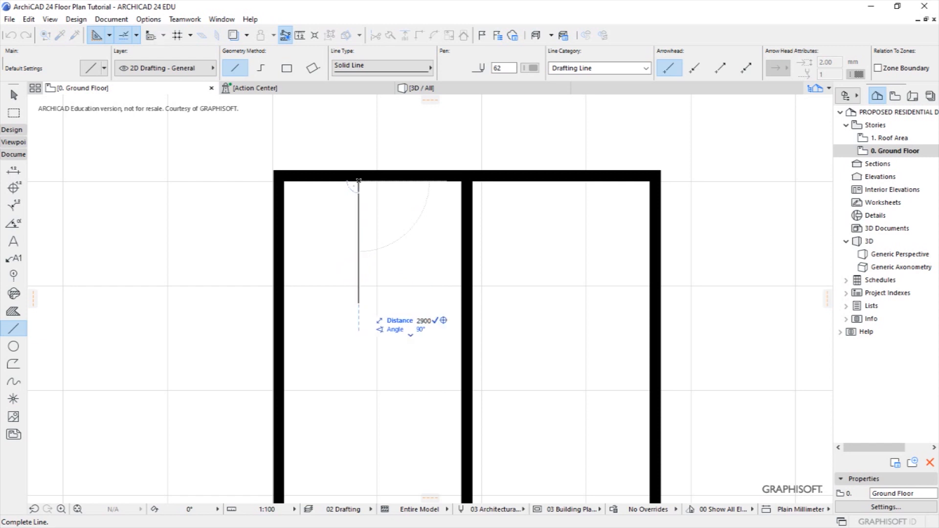
left_click(355, 327)
Draw a horizontal line from its end leftward past the left wall, then remove the vertical line.
left_click(359, 332)
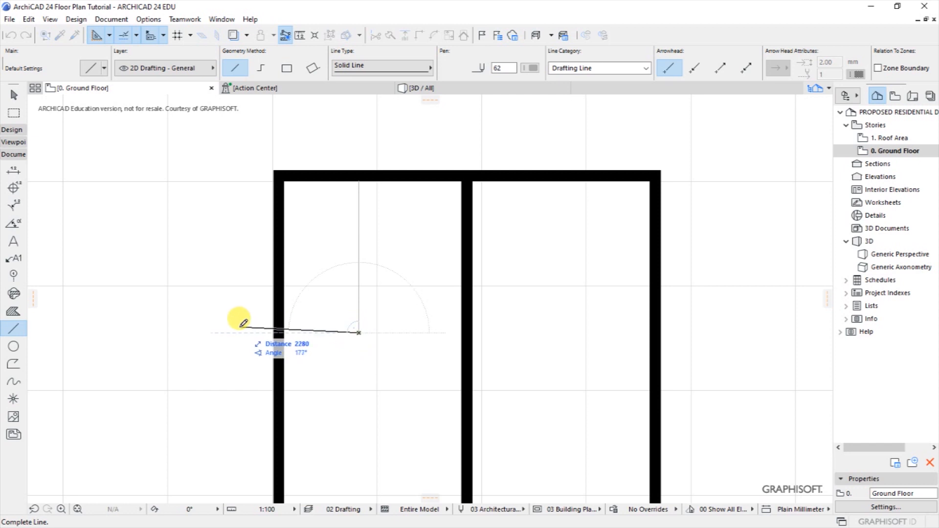
left_click(134, 323)
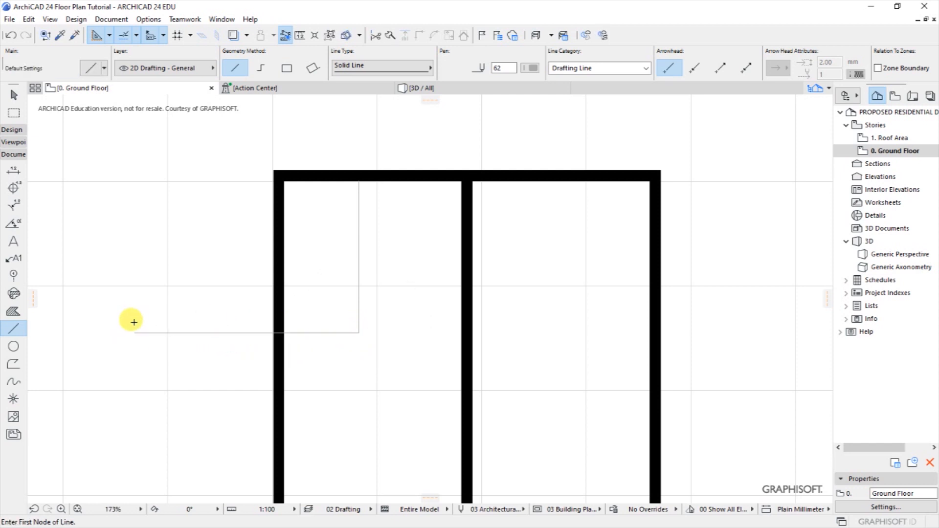
scroll(315, 214, "down", 3)
scroll(316, 298, "up", 1)
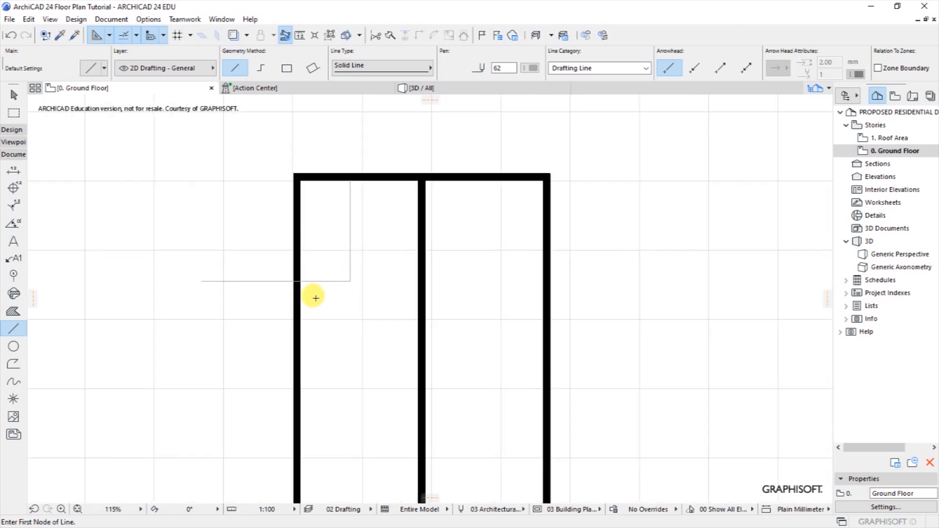
scroll(315, 298, "up", 3)
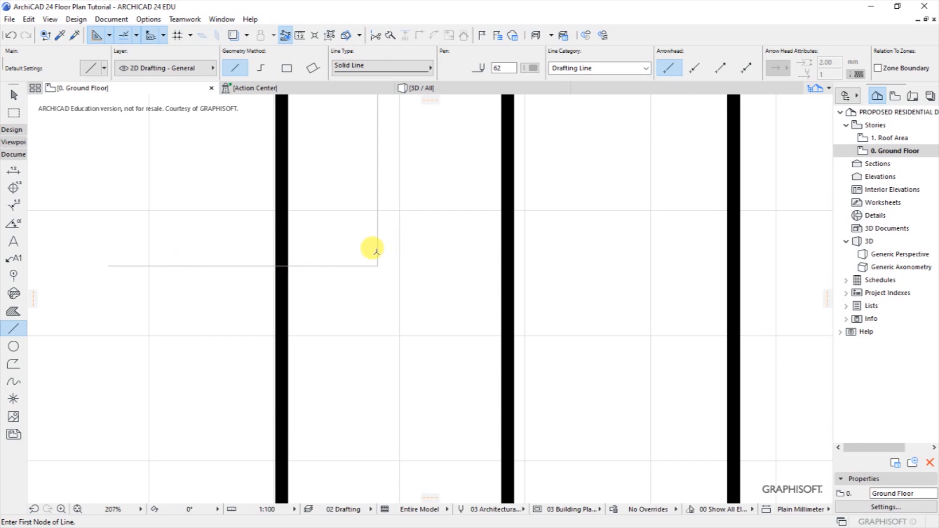
key("ctrl+z")
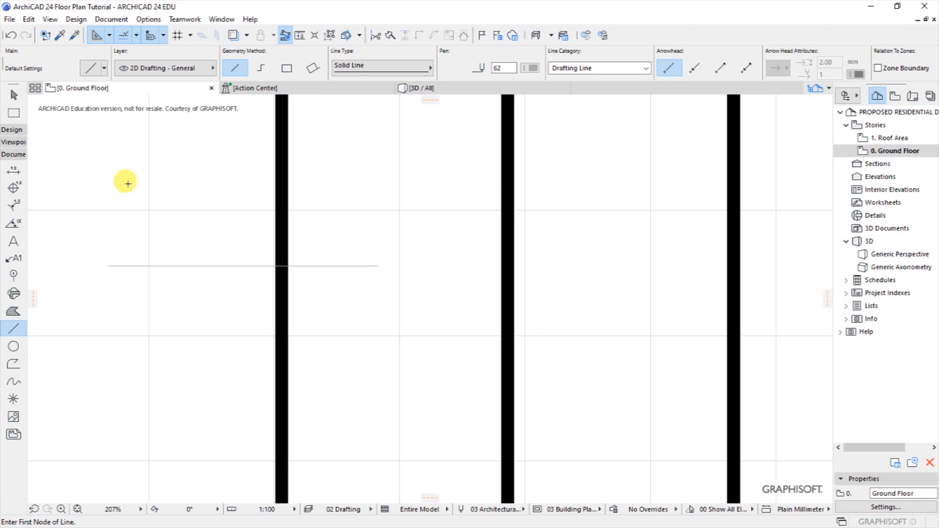
left_click(12, 129)
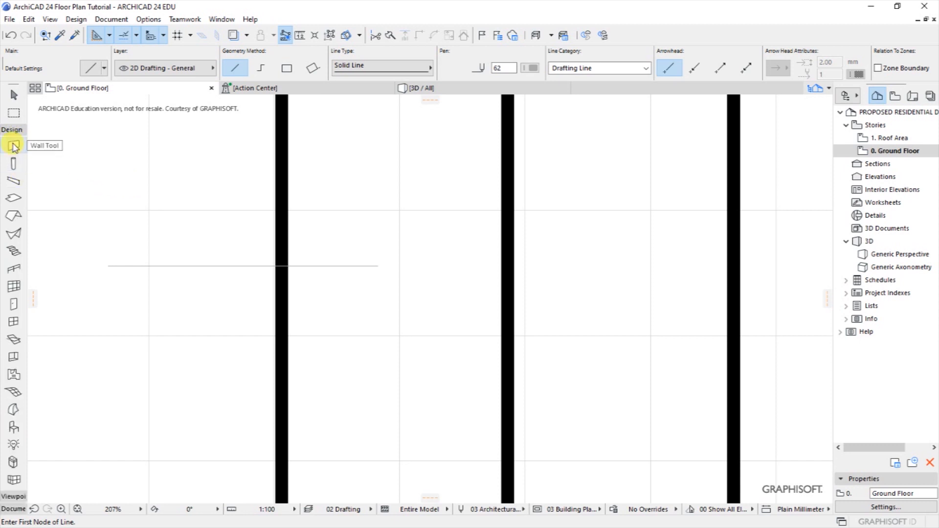
Draw a short wall from the left wall along the guide line.
left_click(14, 145)
left_click(288, 266)
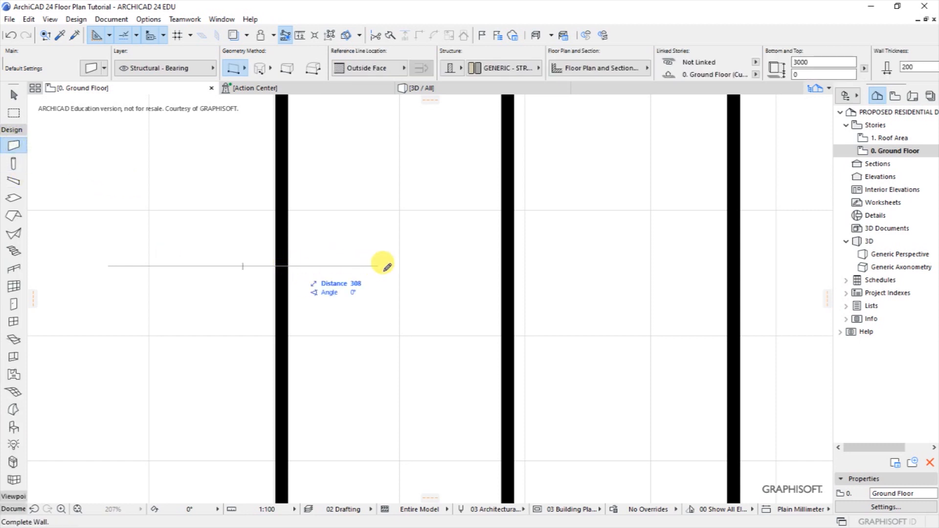
left_click(384, 266)
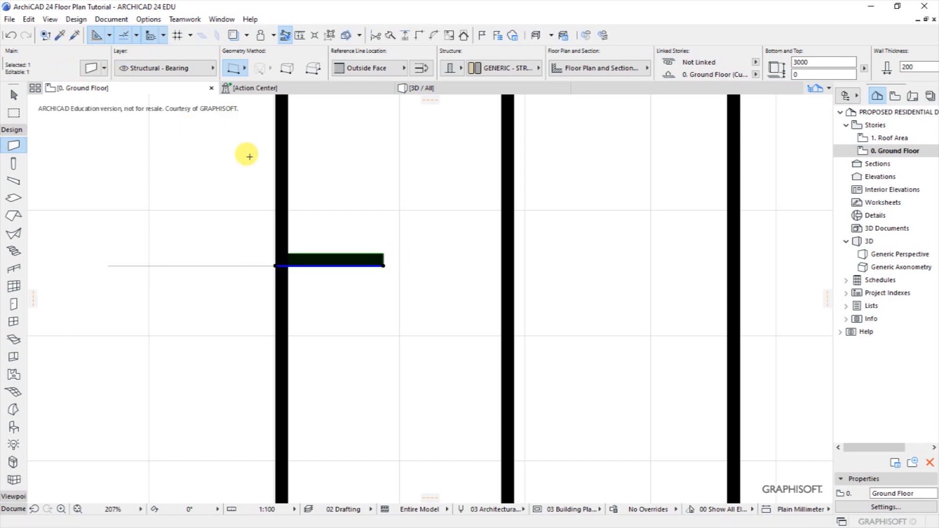
Drag the short wall 200 down so its upper face sits on the guide line.
right_click(372, 266)
mouse_move(411, 354)
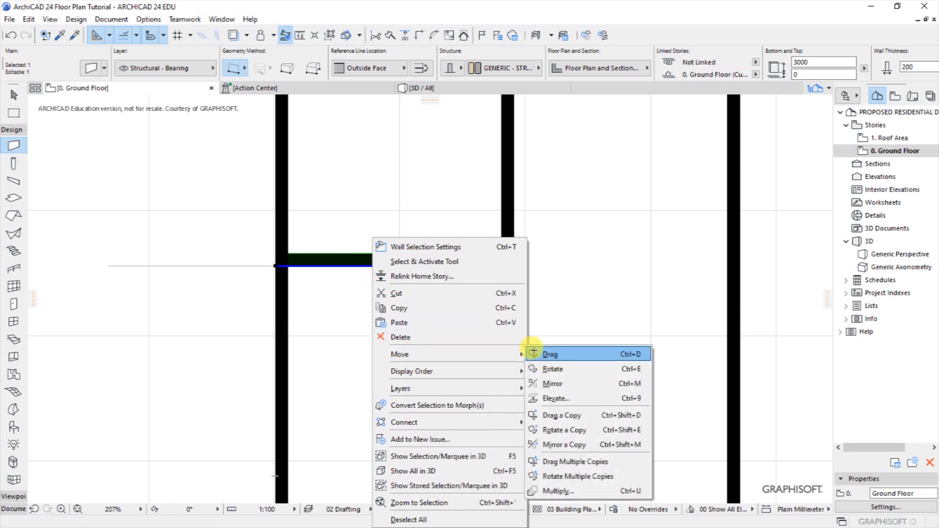
left_click(550, 355)
left_click(386, 254)
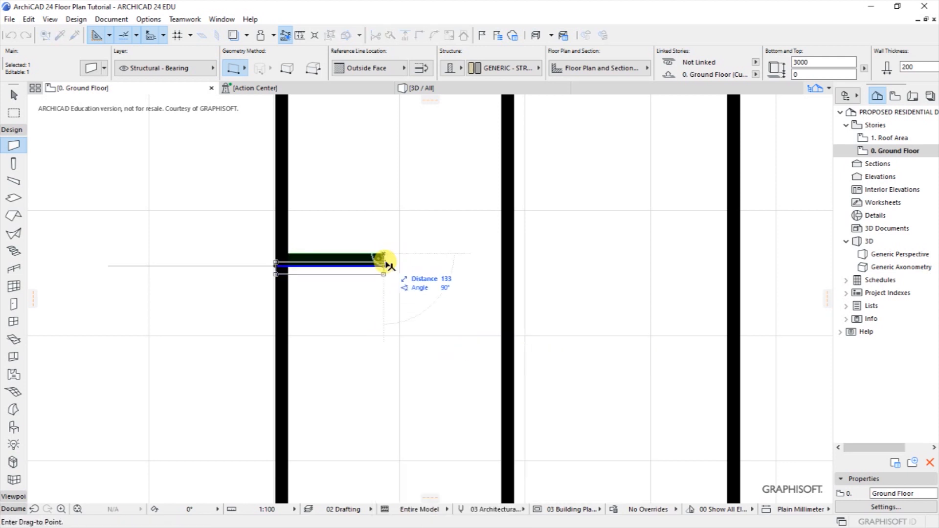
left_click(384, 266)
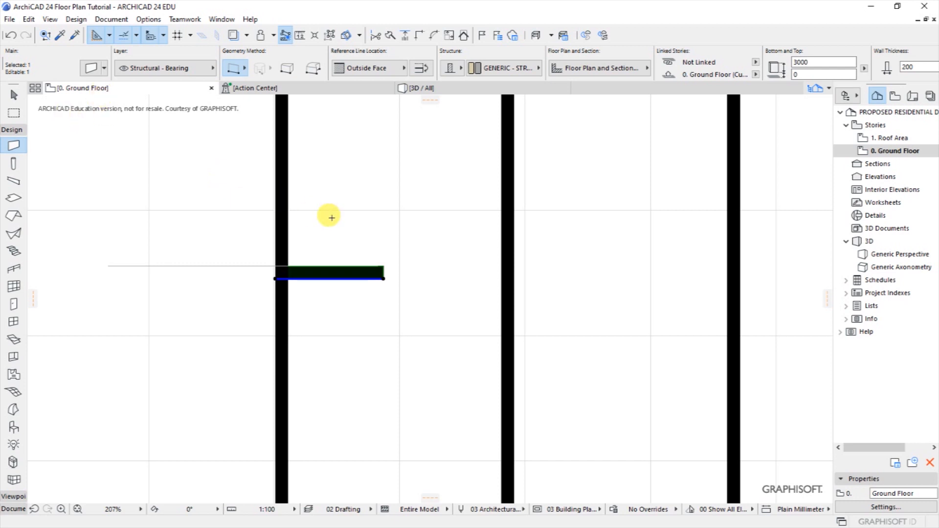
scroll(386, 241, "down", 3)
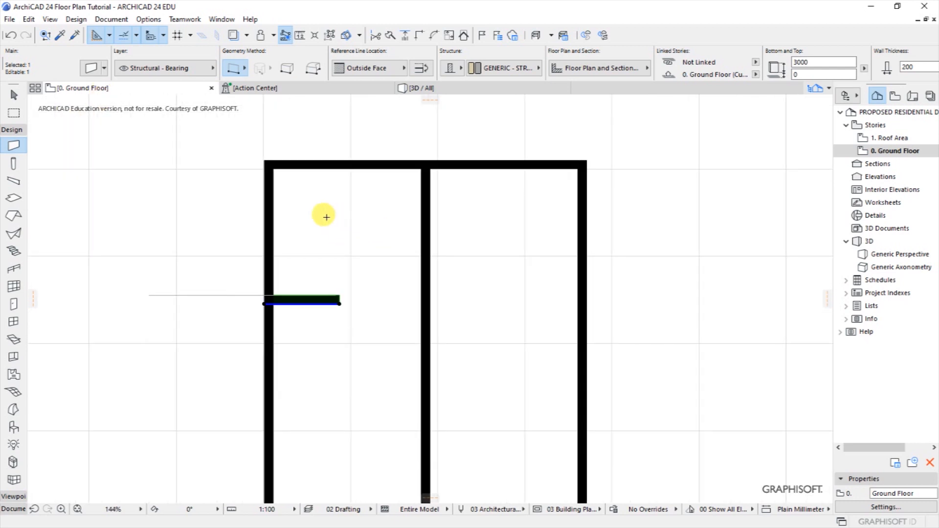
scroll(326, 217, "up", 3)
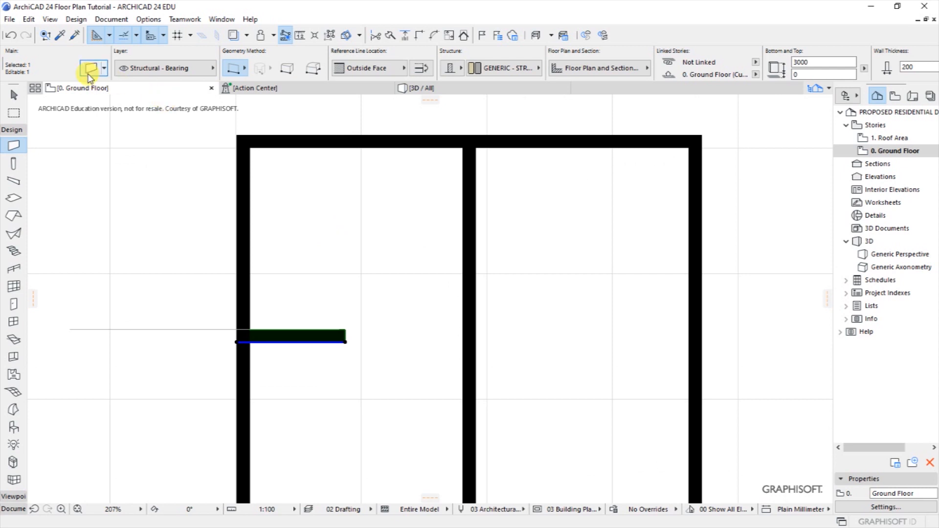
Set the short partition wall's thickness to 100 mm.
left_click(90, 69)
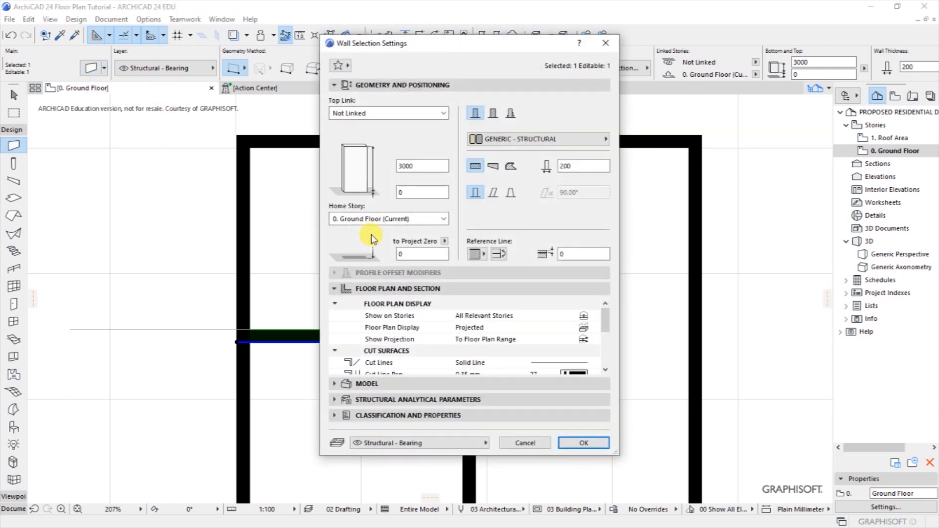
double_click(567, 165)
type("100")
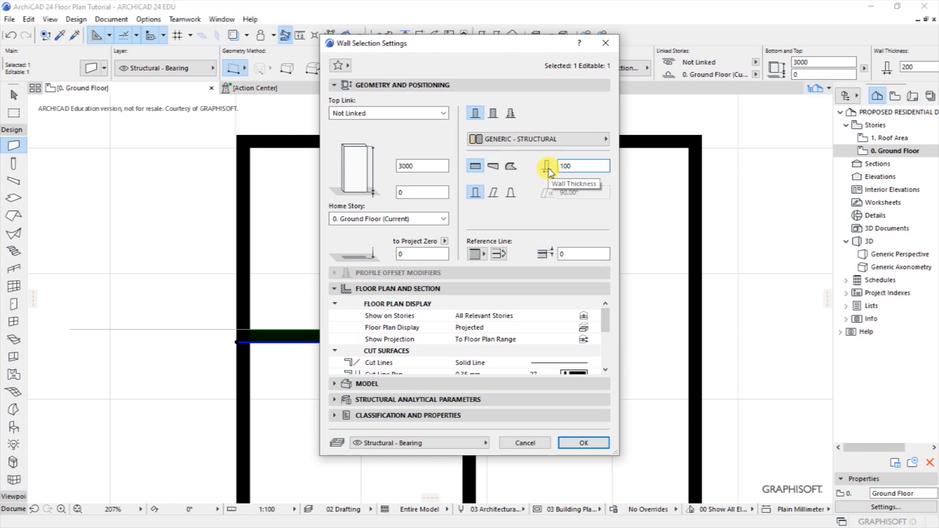
key("Return")
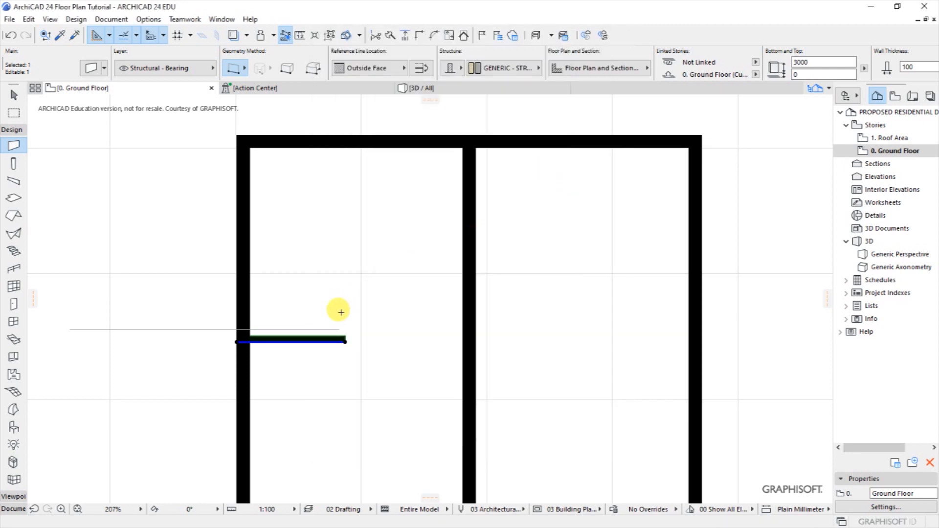
scroll(343, 338, "up", 3)
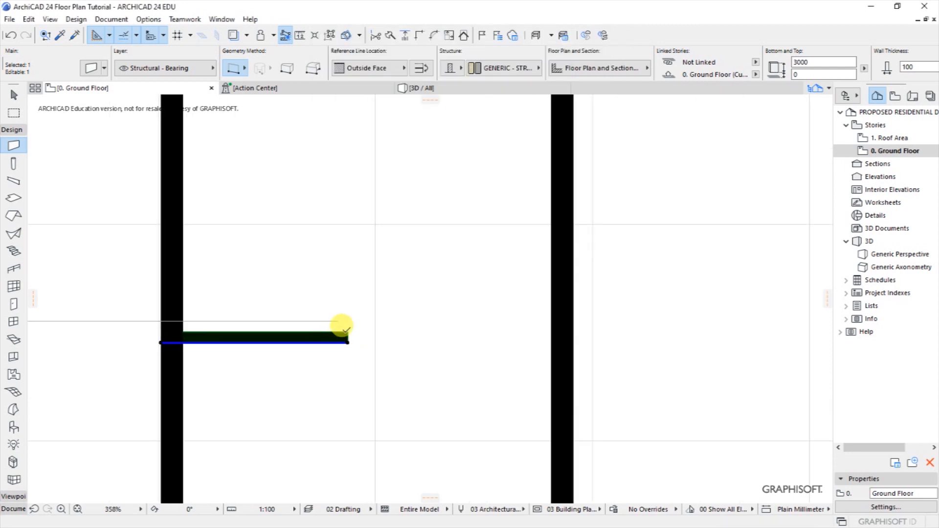
Drag the wall up 100 so its top face meets the guide line again.
right_click(361, 323)
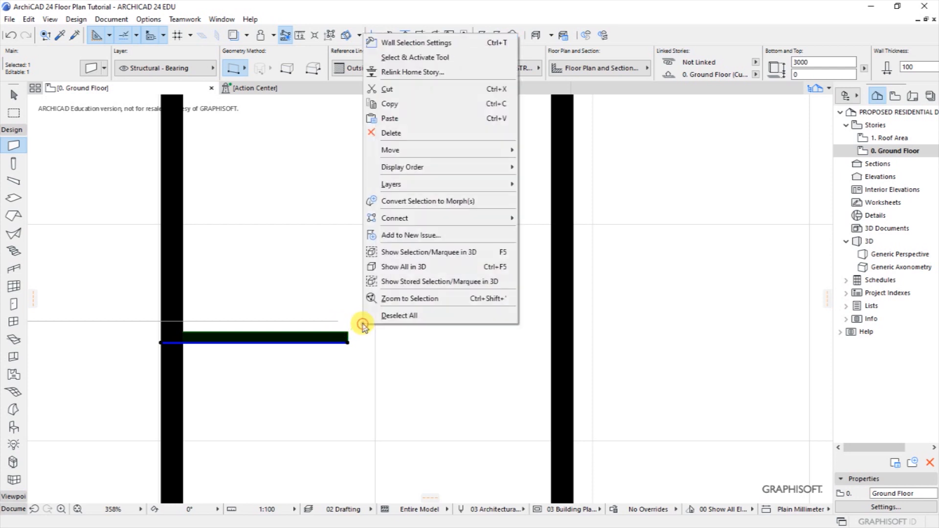
mouse_move(400, 150)
left_click(536, 150)
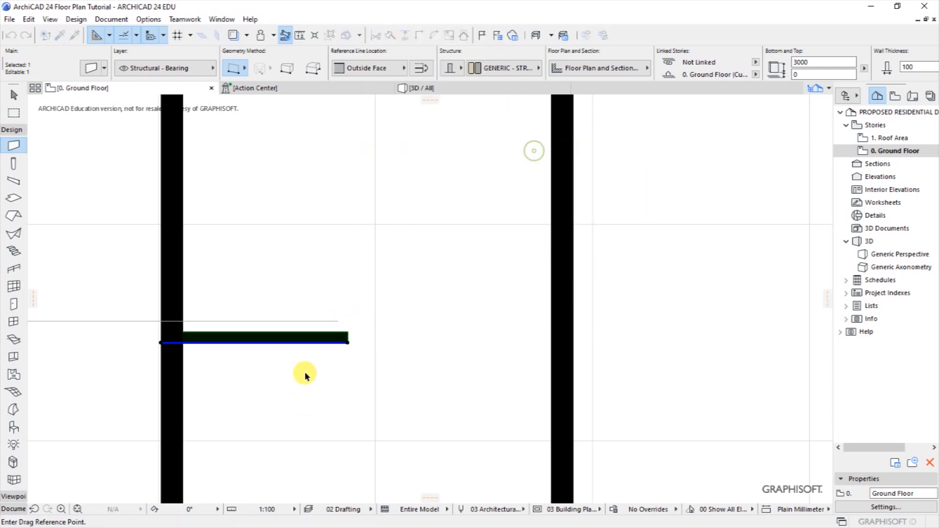
left_click(349, 333)
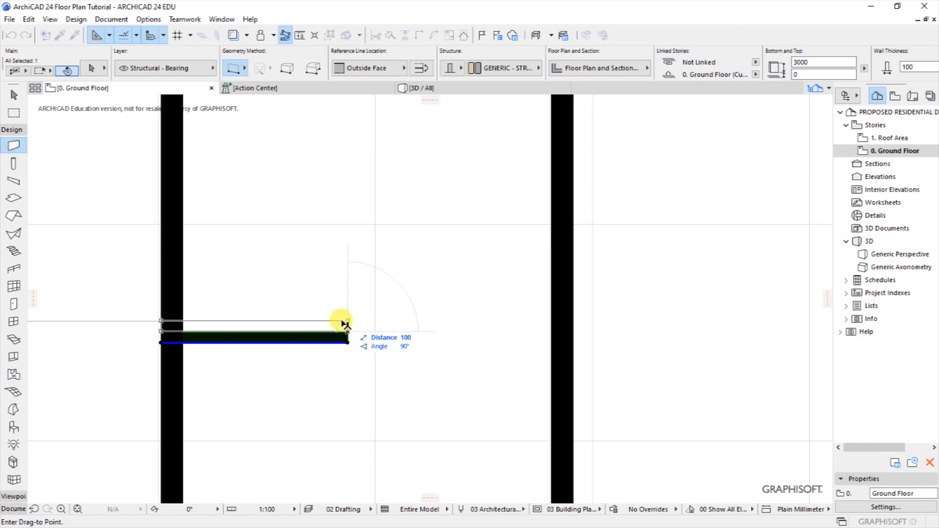
left_click(341, 323)
key("Escape")
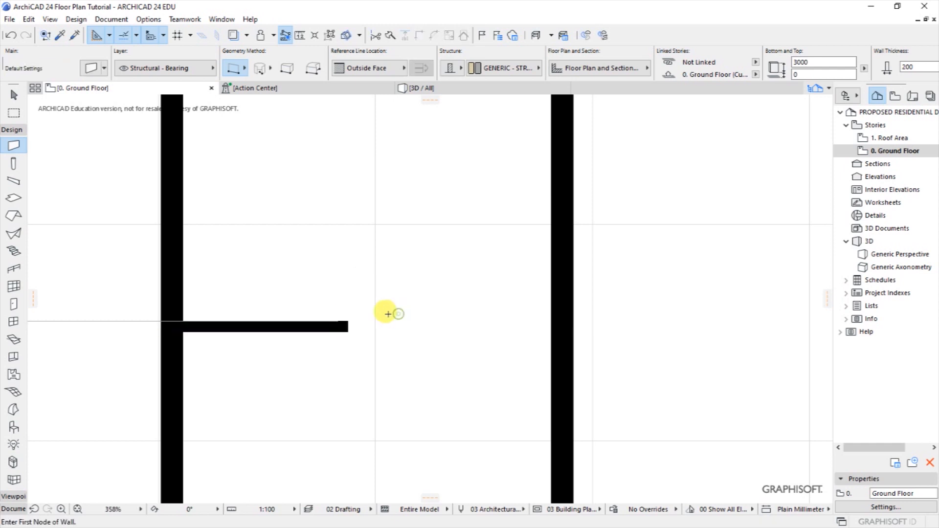
Delete the horizontal guide line.
left_click(141, 322, "shift")
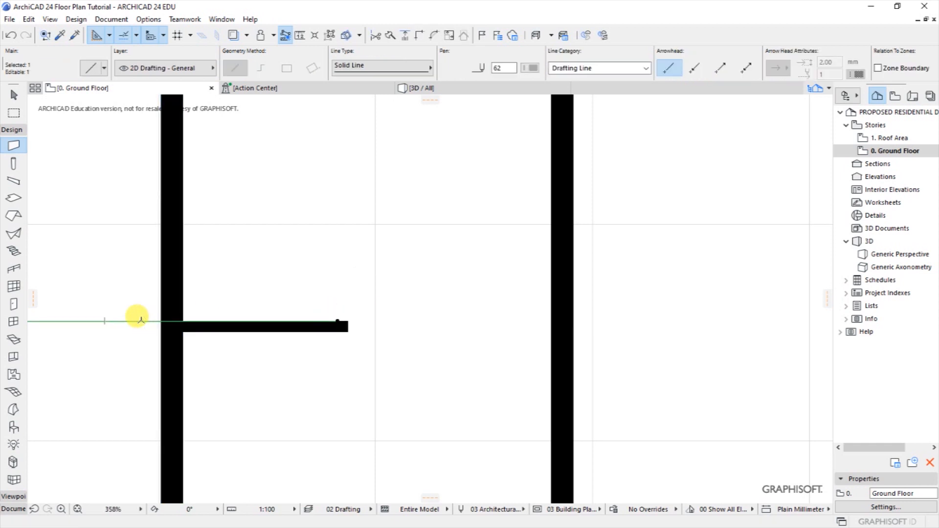
key("Delete")
scroll(308, 244, "down", 4)
scroll(294, 276, "down", 1)
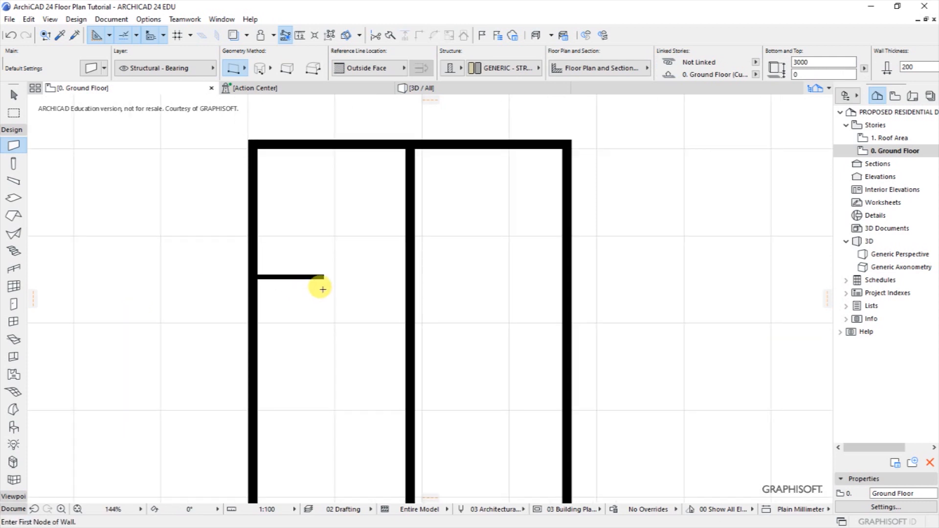
Stretch the 100 mm partition's right end across the middle wall to the right outer wall.
key("shift")
left_click(325, 280, "shift")
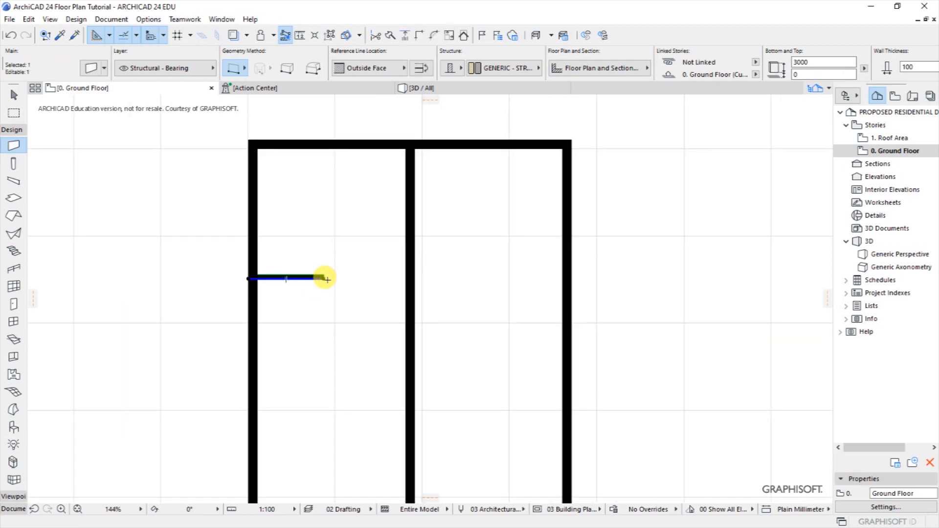
left_click(326, 277)
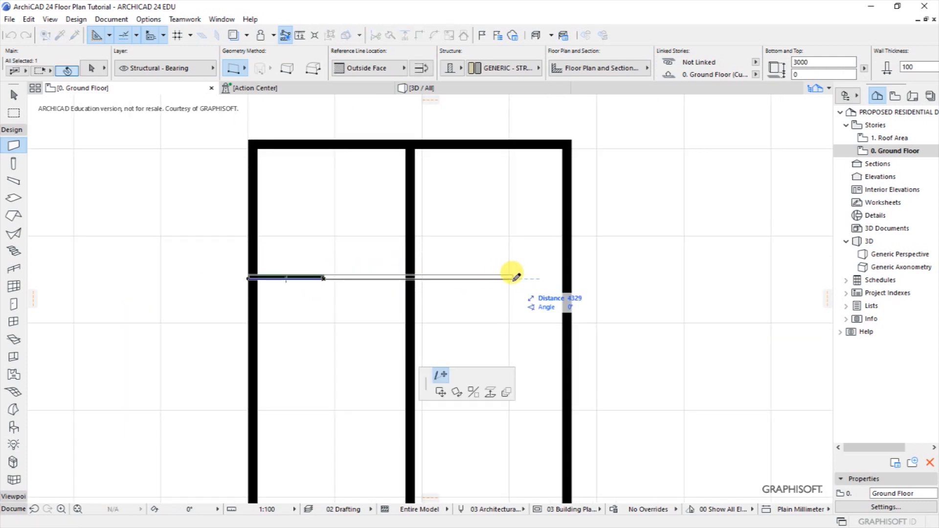
left_click(568, 278)
key("Escape")
scroll(401, 267, "down", 2)
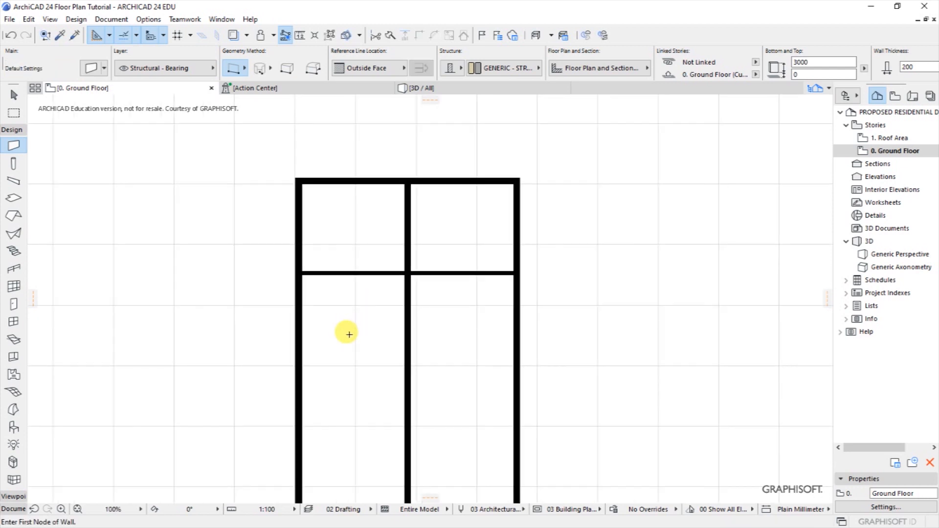
scroll(349, 335, "up", 2)
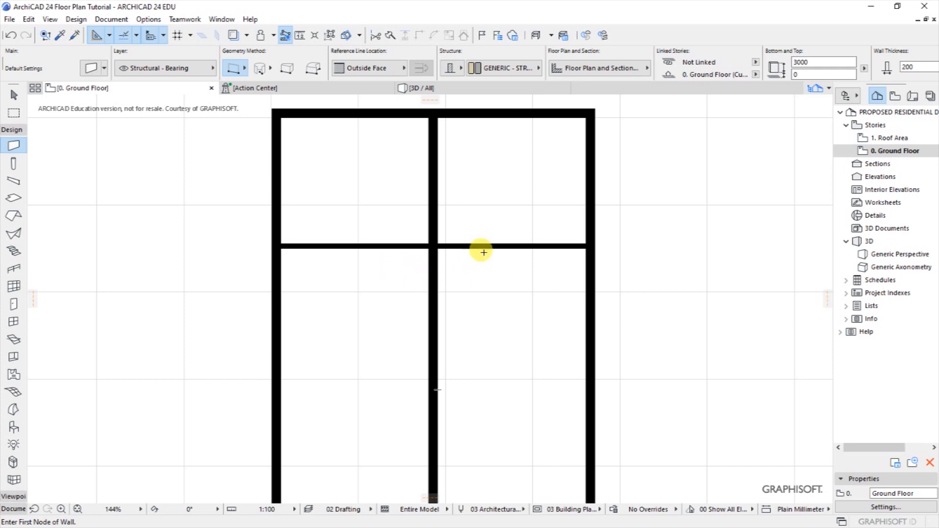
scroll(482, 254, "down", 2)
scroll(413, 312, "up", 1)
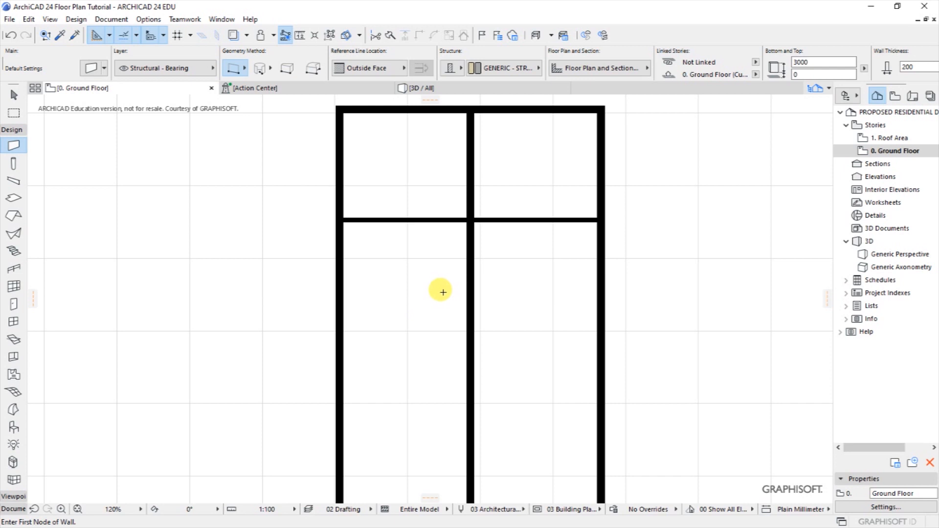
Drag a copy of the middle vertical wall 735 mm to its left.
left_click(469, 274, "shift")
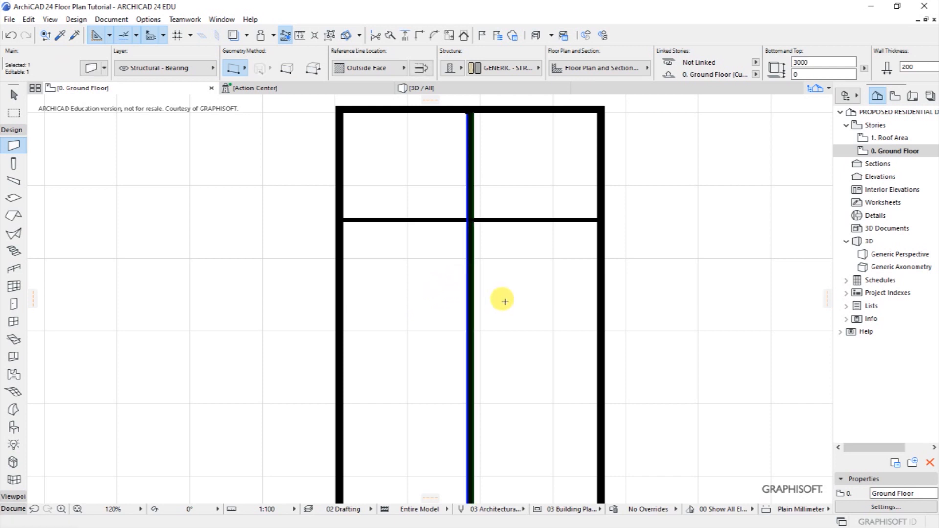
right_click(450, 296)
mouse_move(482, 124)
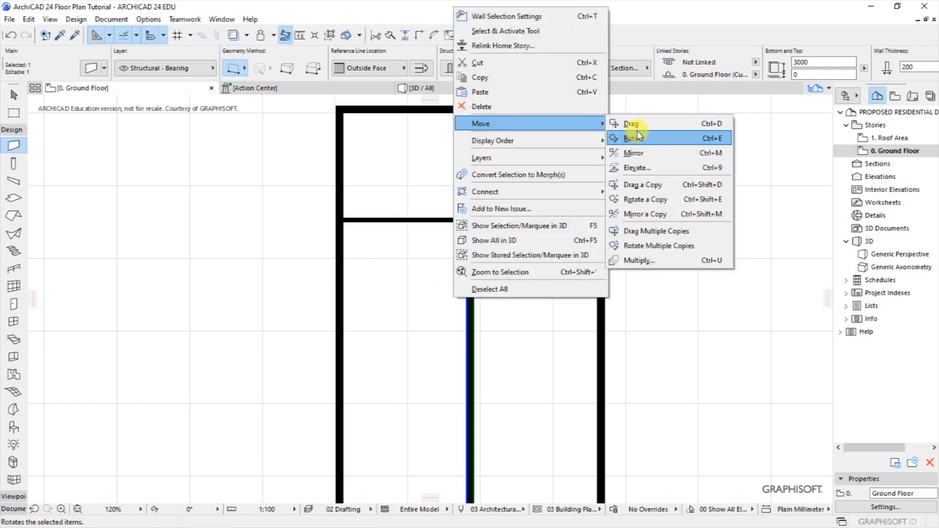
left_click(631, 125)
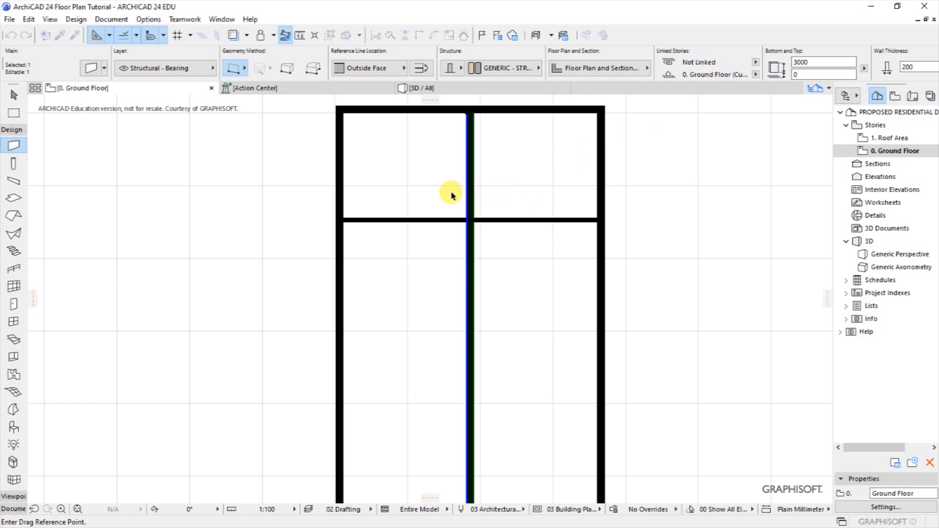
key("Escape")
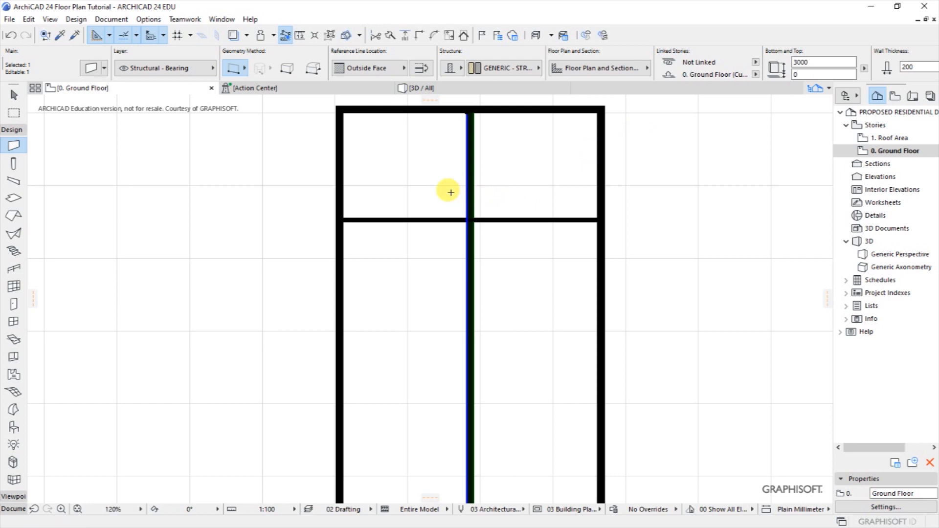
right_click(451, 192)
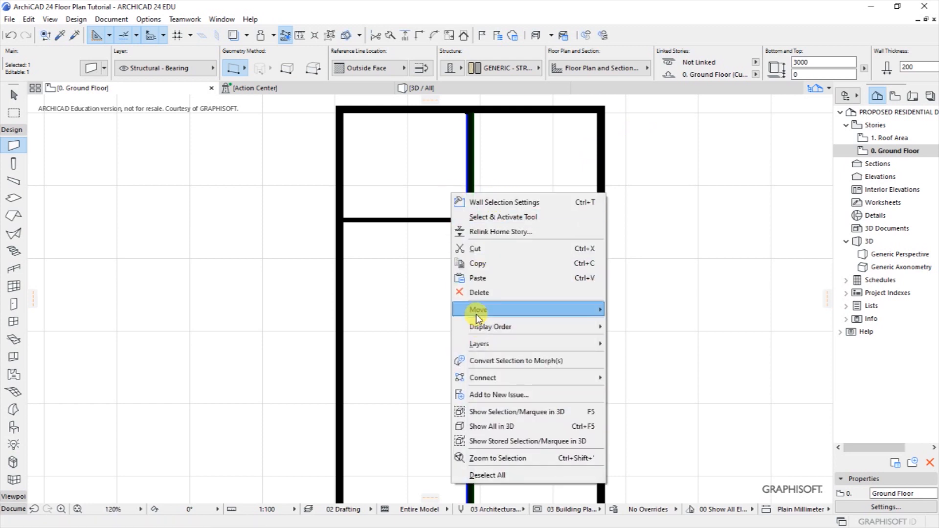
mouse_move(486, 311)
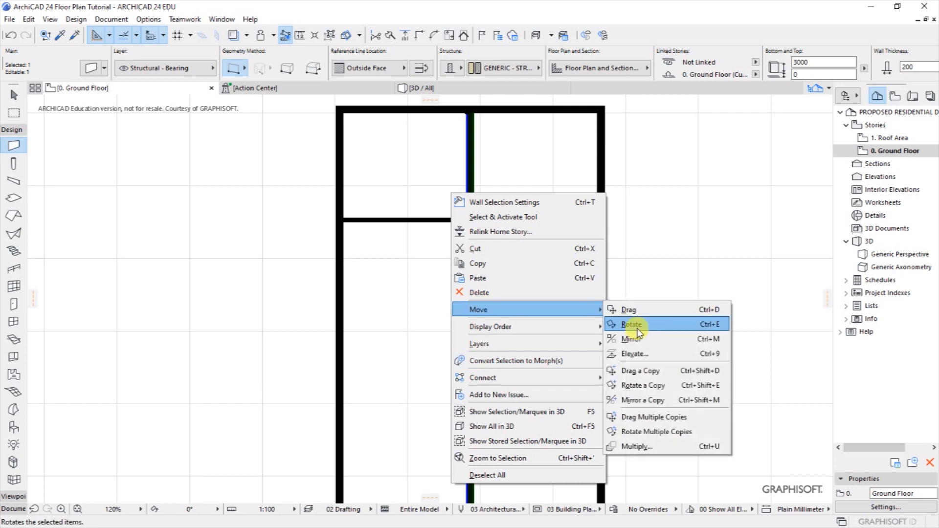
left_click(649, 371)
left_click(467, 284)
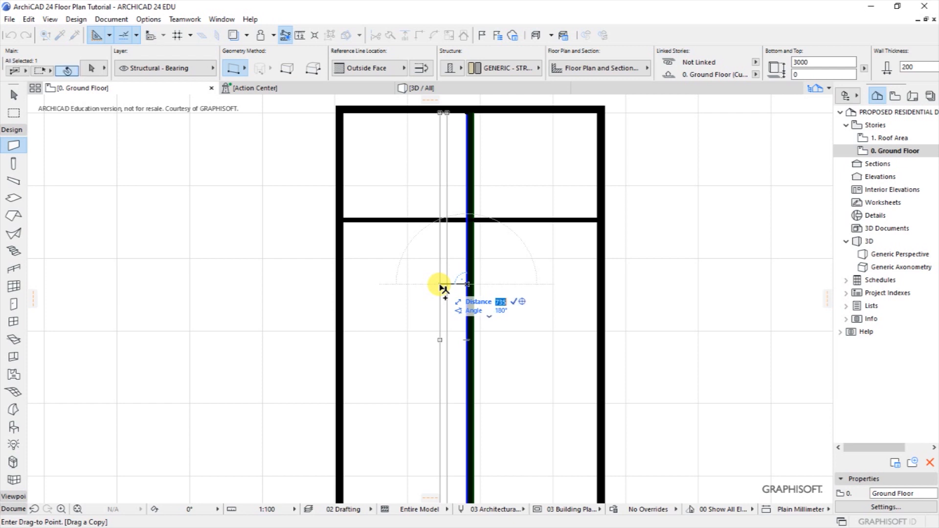
left_click(423, 285)
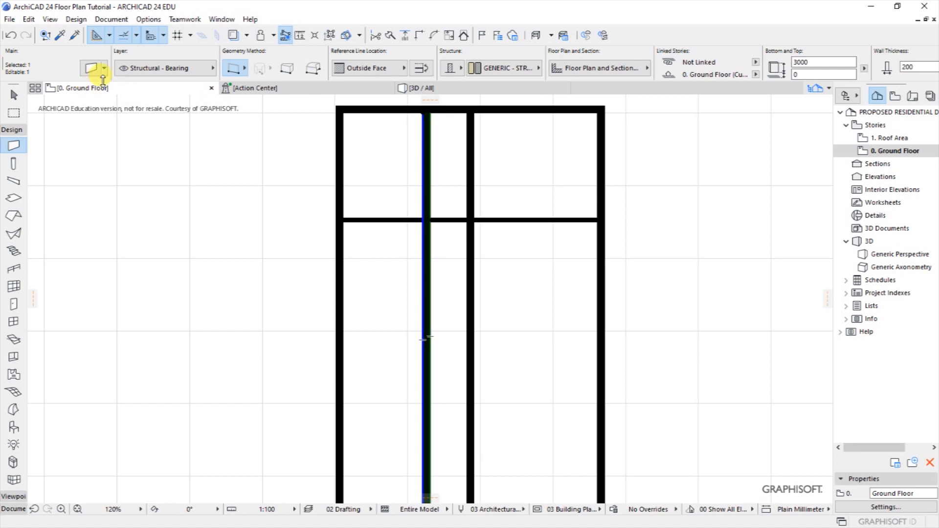
left_click(92, 67)
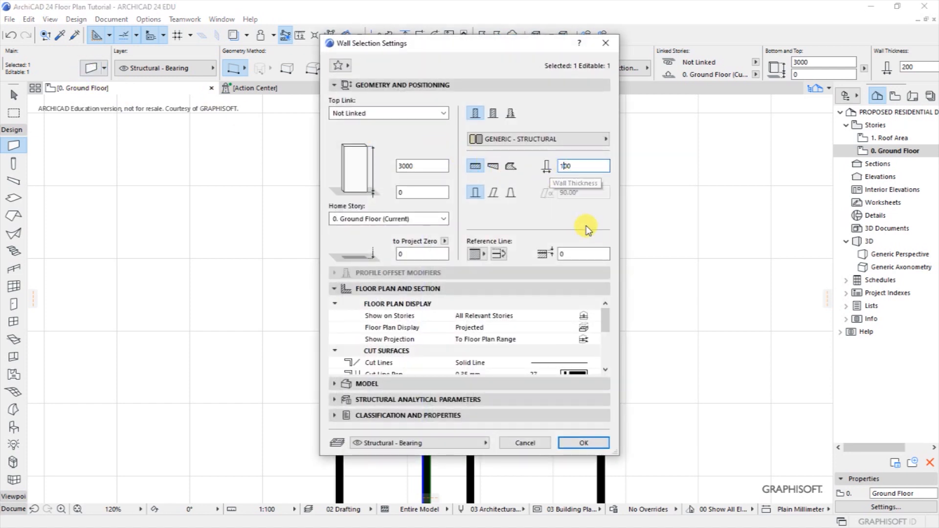
left_click(584, 443)
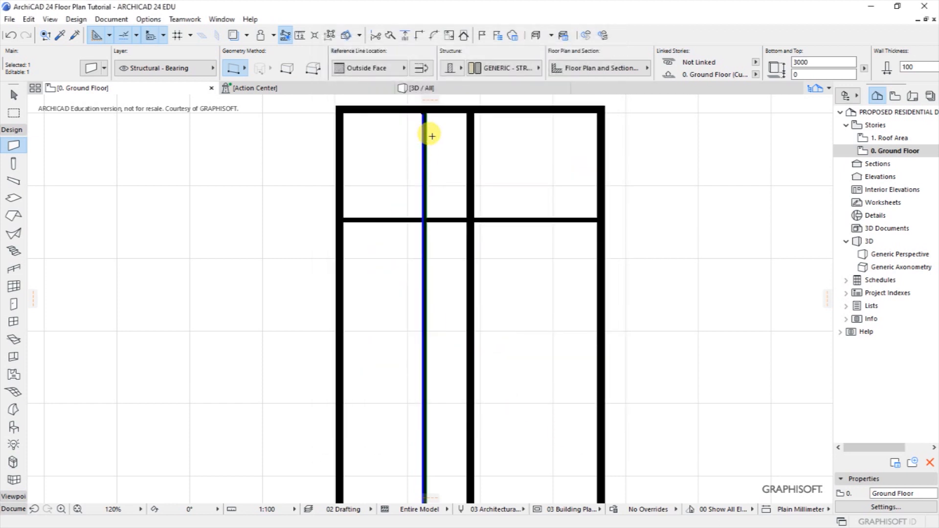
left_click(424, 113)
left_click(424, 220)
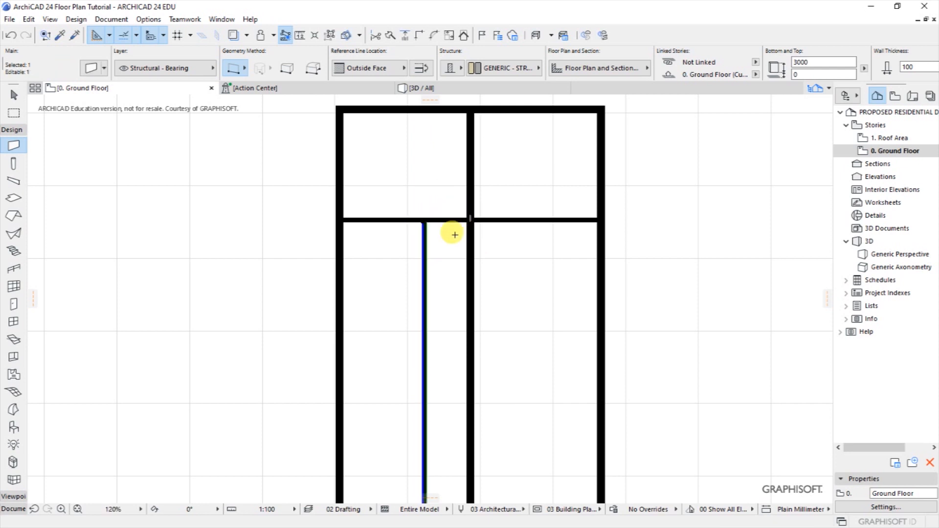
scroll(478, 227, "up", 2)
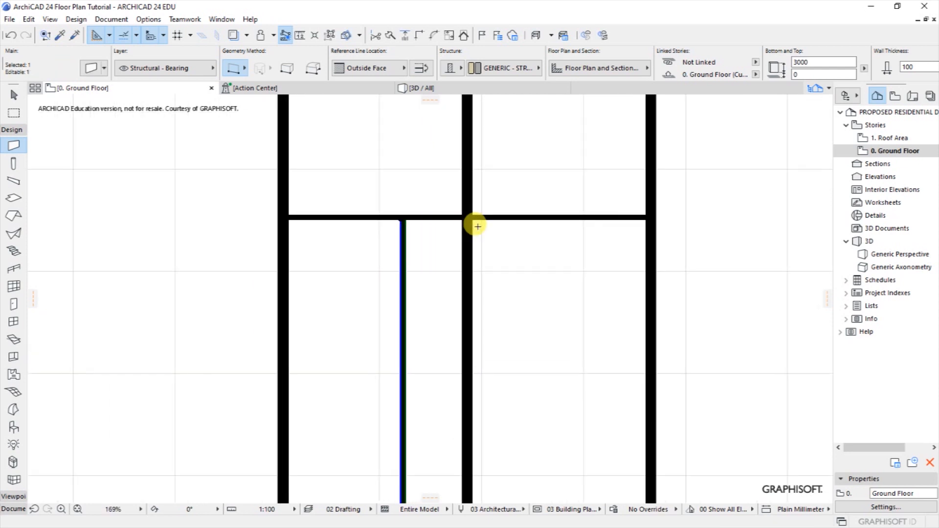
scroll(461, 225, "up", 1)
scroll(395, 226, "down", 1)
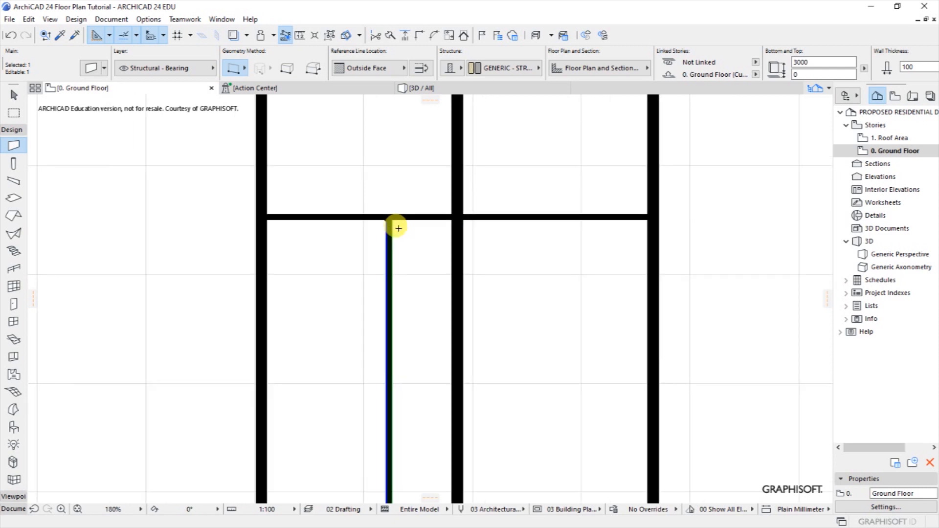
left_click(548, 220, "shift")
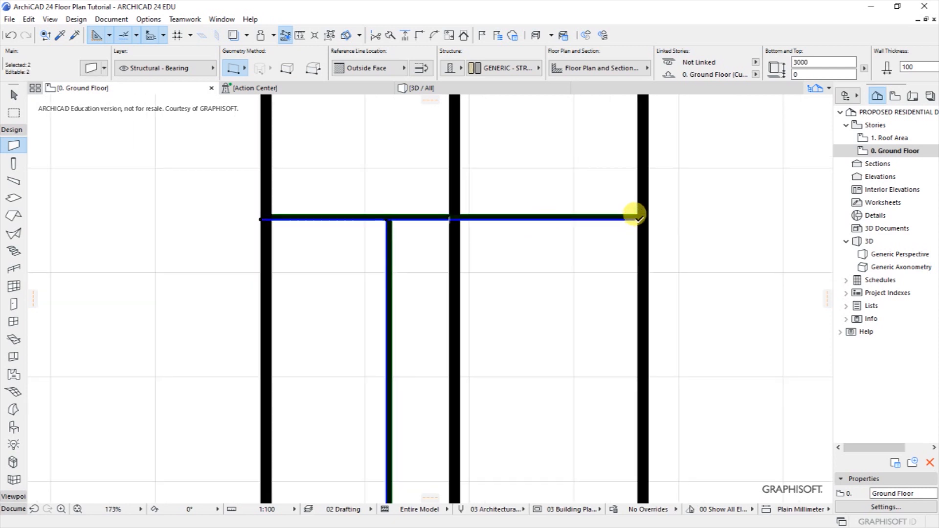
left_click(635, 216)
scroll(425, 215, "up", 5)
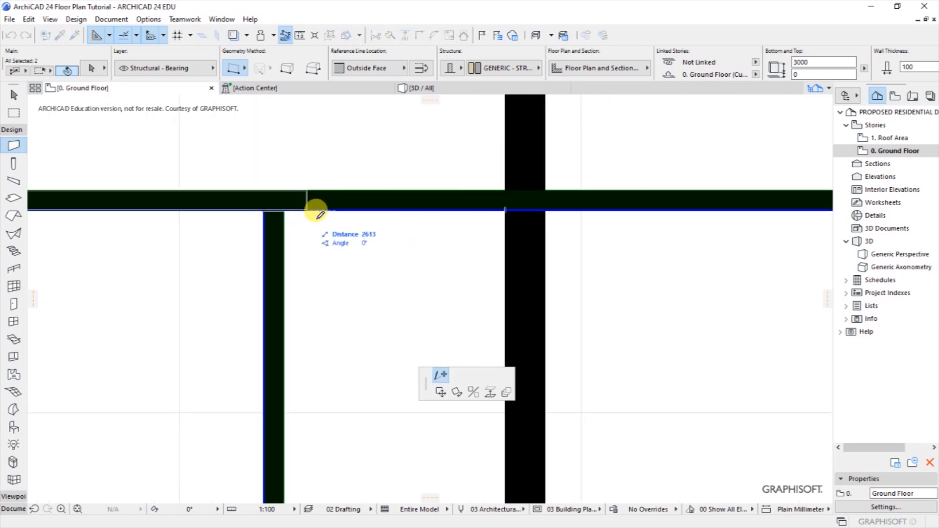
left_click(279, 203)
scroll(438, 221, "down", 1)
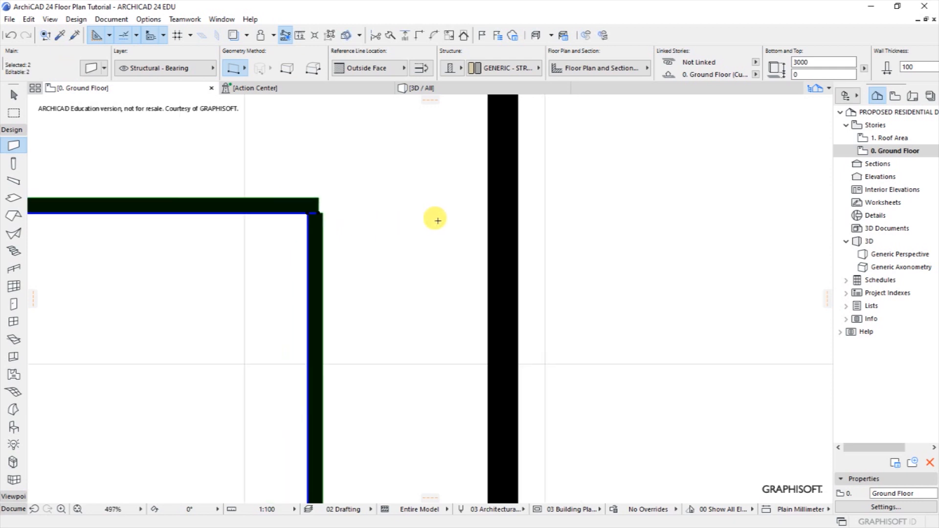
scroll(437, 221, "down", 1)
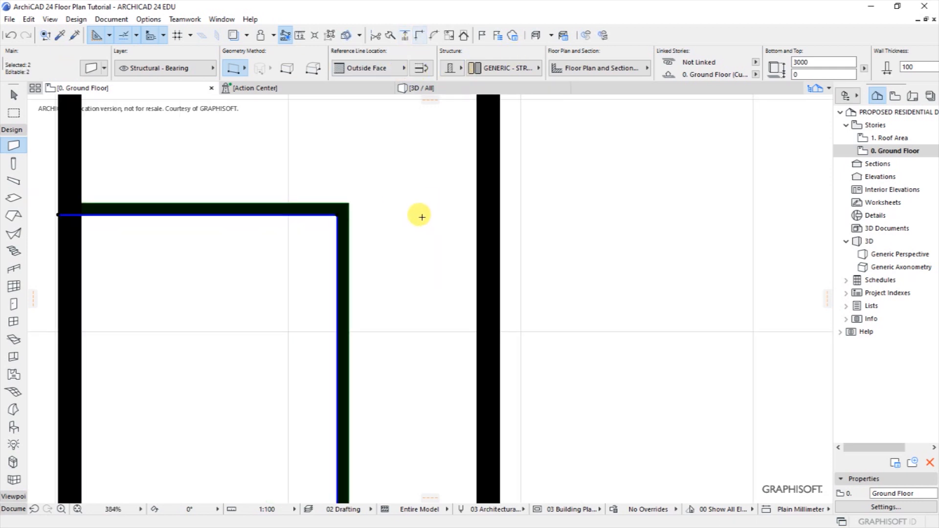
key("Escape")
scroll(489, 254, "down", 5)
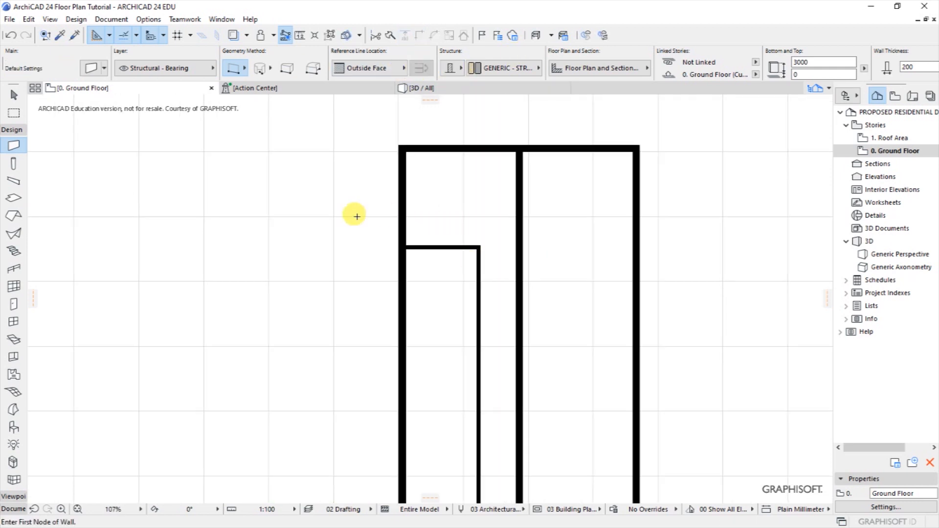
scroll(357, 216, "down", 2)
scroll(429, 219, "up", 1)
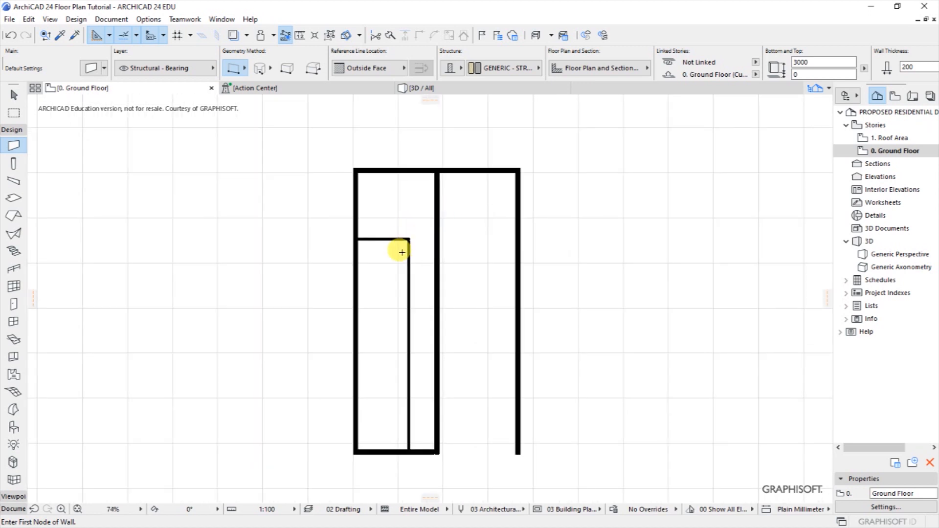
Draw a short wall from the partition's end to the middle wall and make it 100 mm thick.
scroll(403, 251, "up", 3)
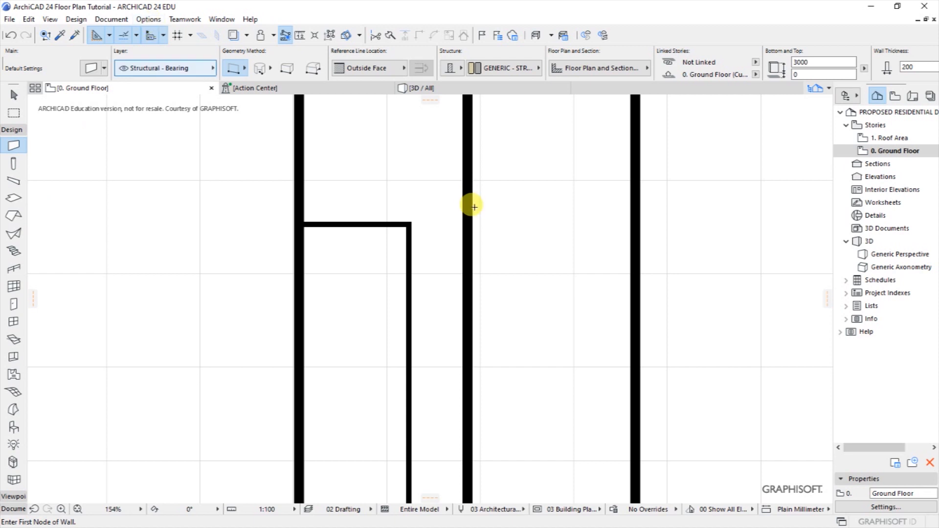
left_click(408, 216)
left_click(465, 217)
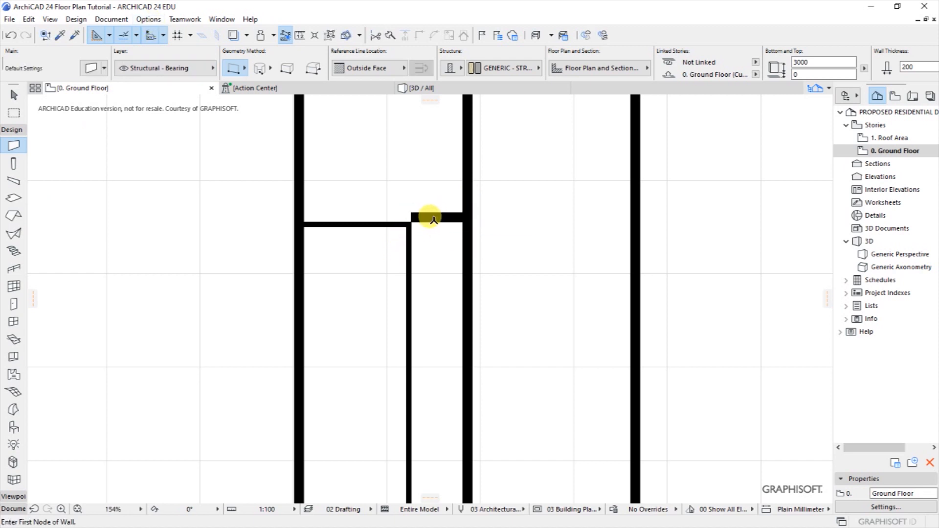
left_click(431, 219, "shift")
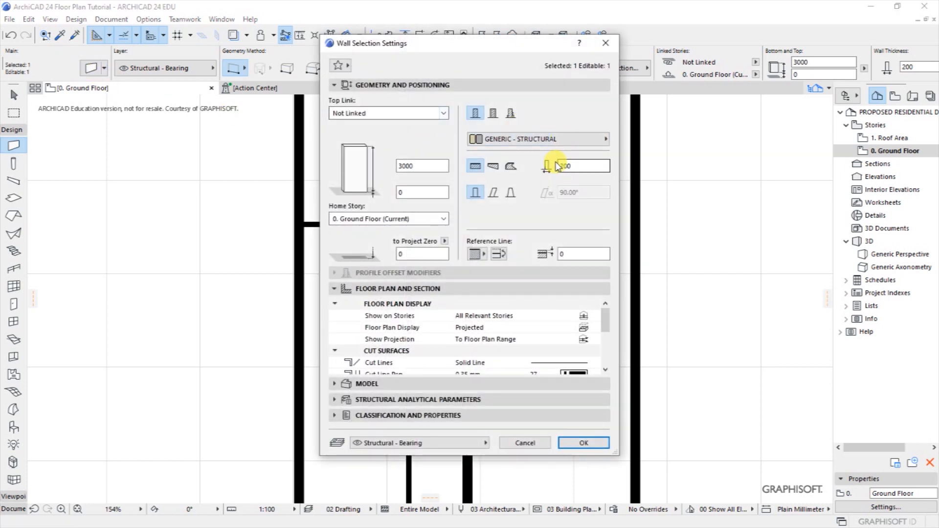
left_click(563, 165)
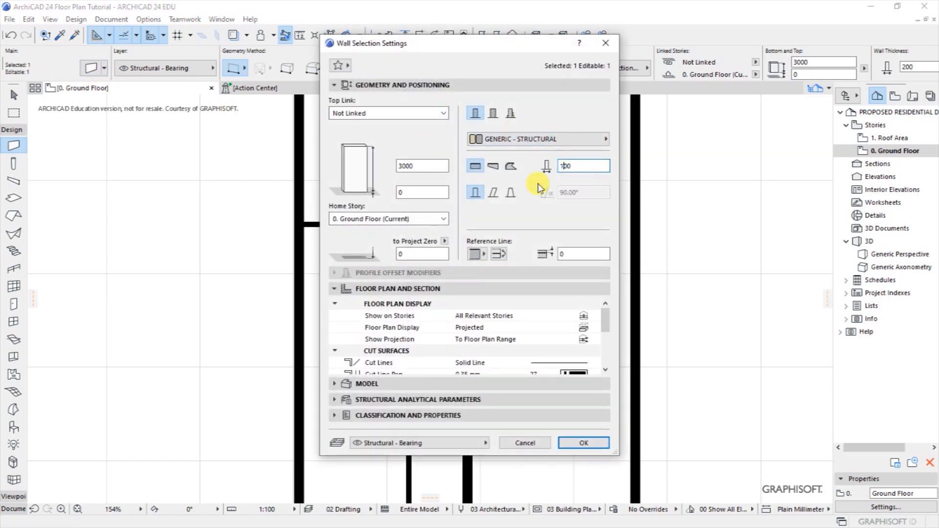
left_click(581, 446)
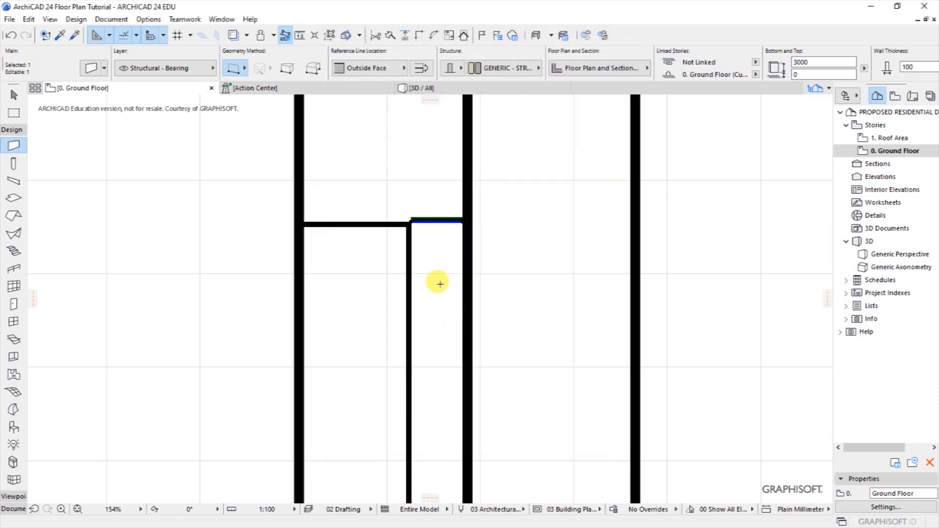
Move the short wall down the partition, 495 mm lower in total.
key("ctrl+d")
scroll(443, 279, "up", 3)
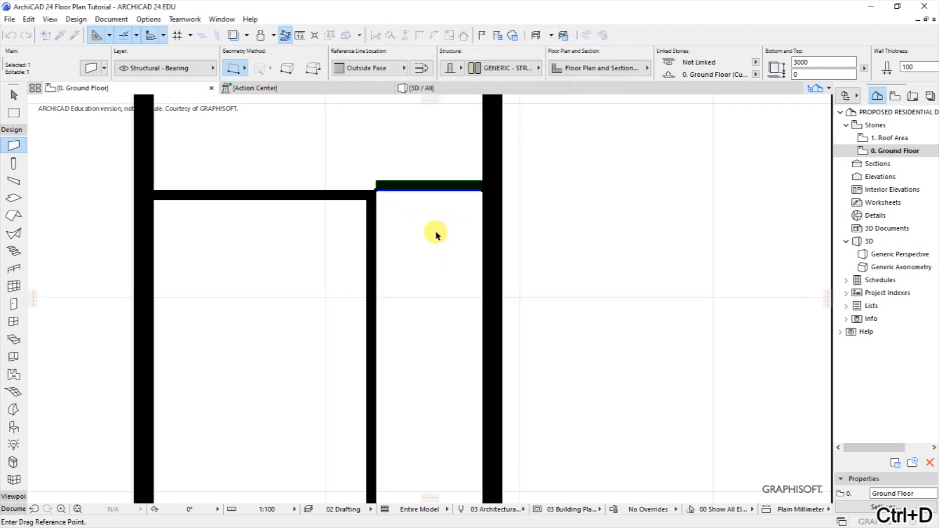
left_click(377, 186)
left_click(378, 193)
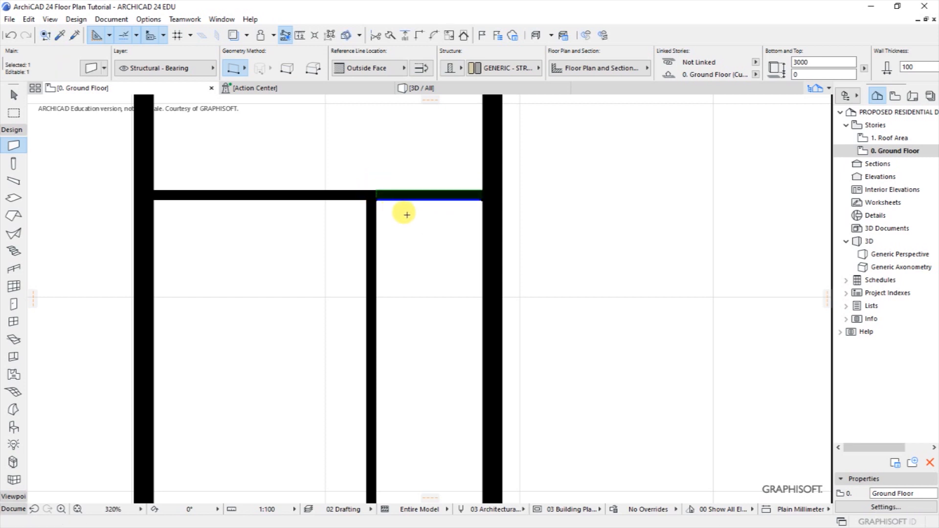
right_click(413, 197)
mouse_move(445, 314)
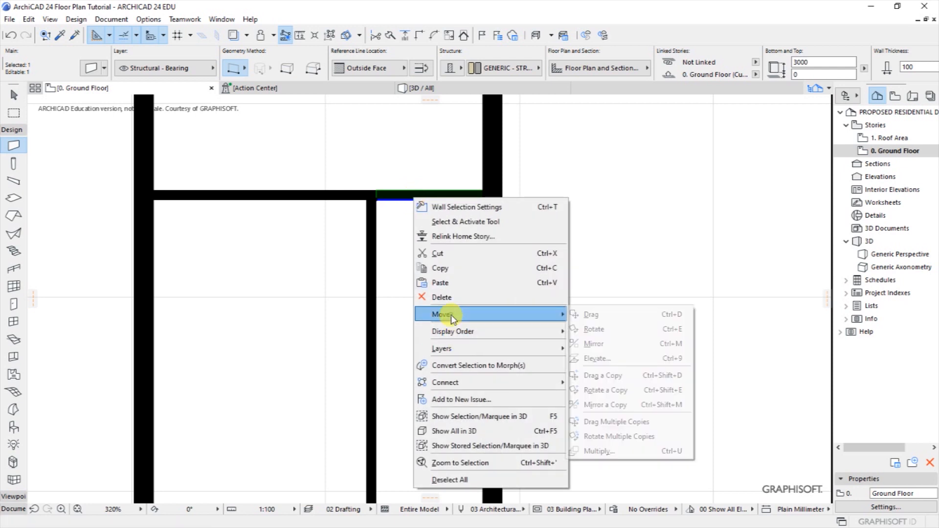
left_click(595, 315)
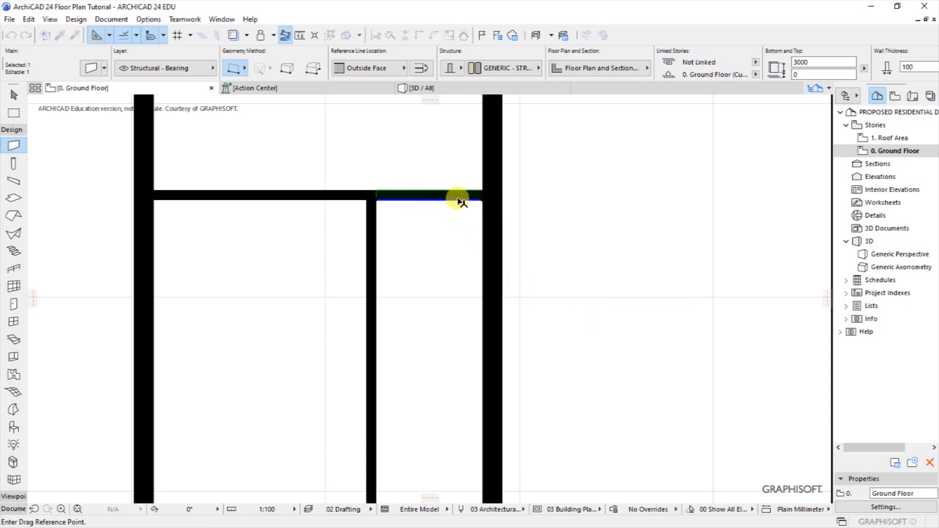
left_click(458, 199)
key("ctrl+r")
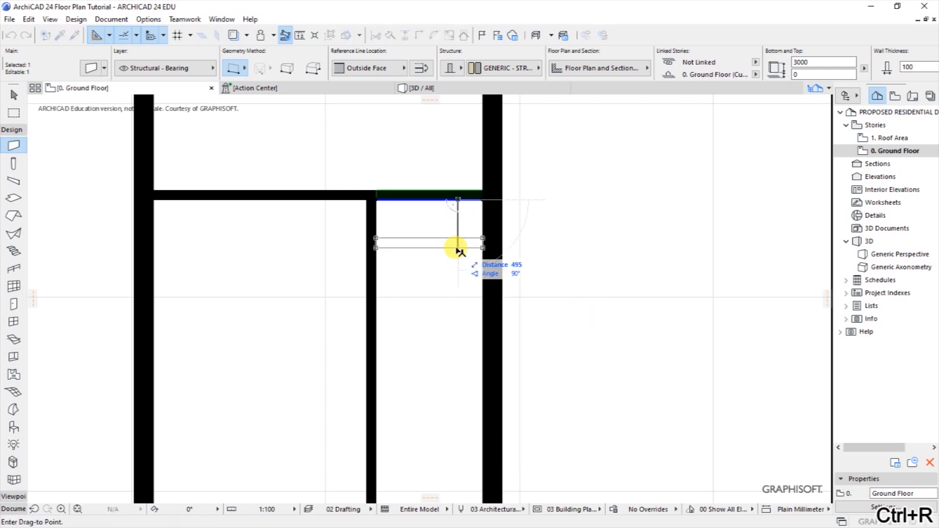
left_click(458, 288)
Stretch the wall's right end across the middle wall to the right outer wall.
scroll(357, 260, "down", 3)
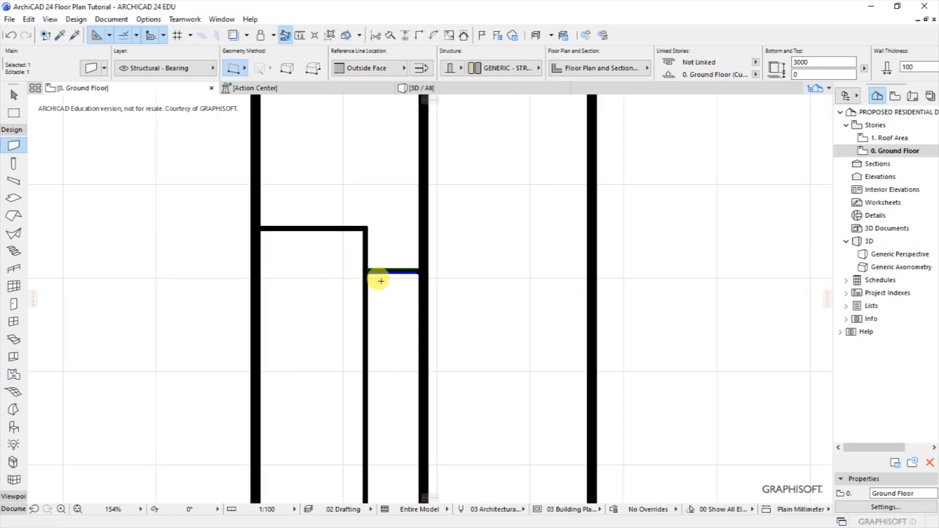
left_click(419, 270)
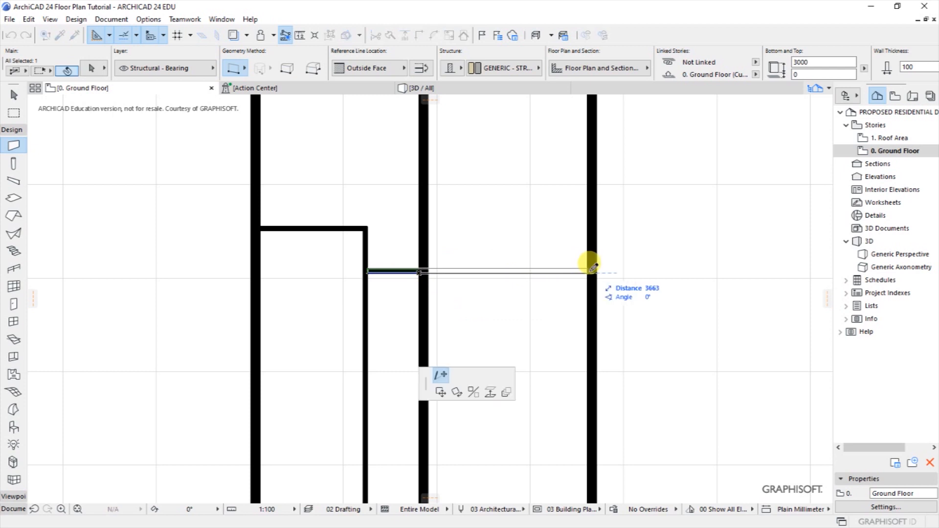
left_click(629, 248)
key("Escape")
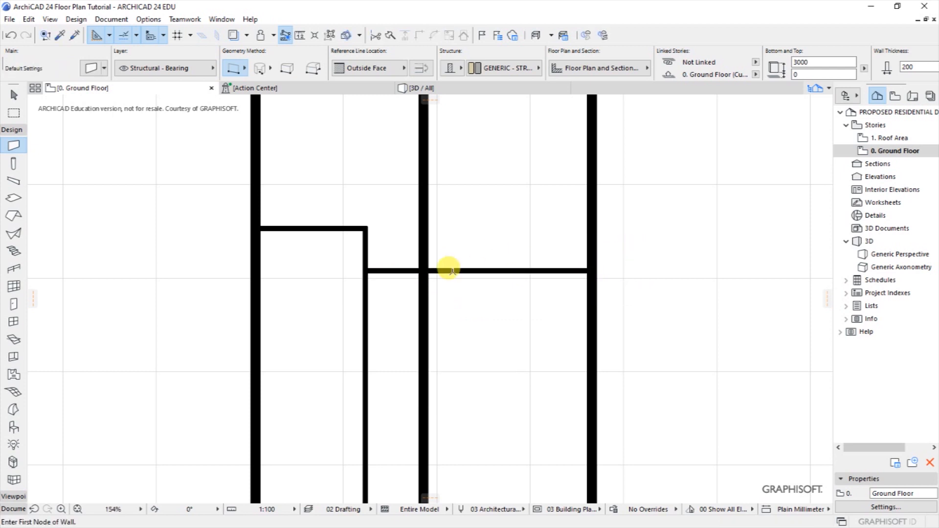
Split the top outer wall along the middle wall.
scroll(491, 332, "down", 1)
scroll(492, 332, "down", 2)
scroll(504, 189, "up", 1)
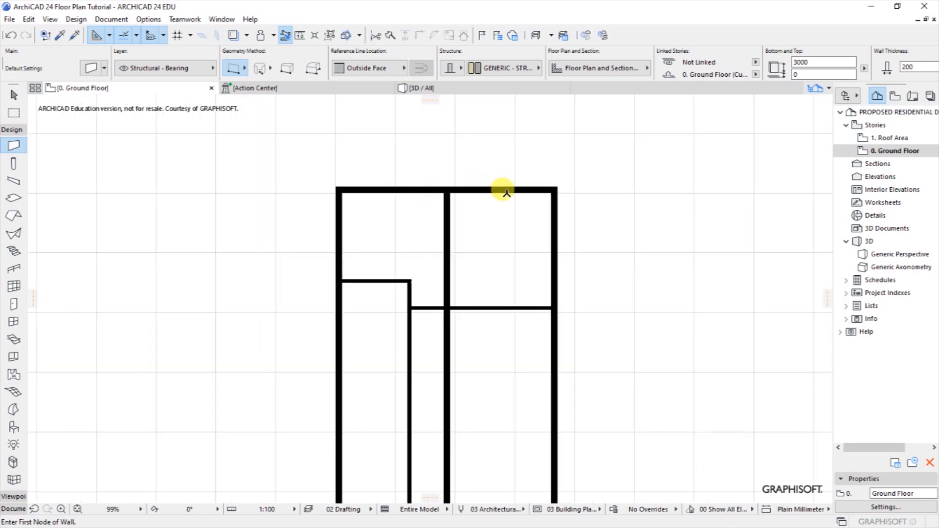
scroll(538, 190, "up", 2)
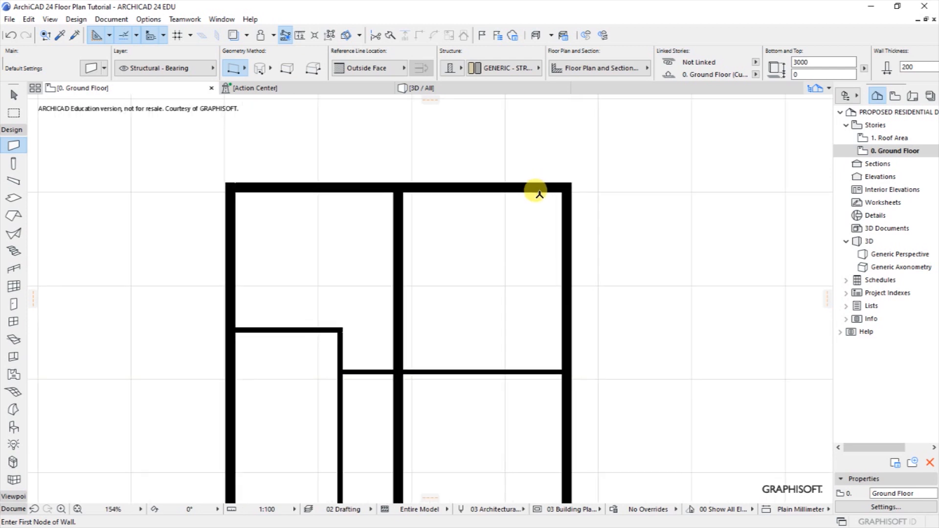
left_click(521, 196, "shift")
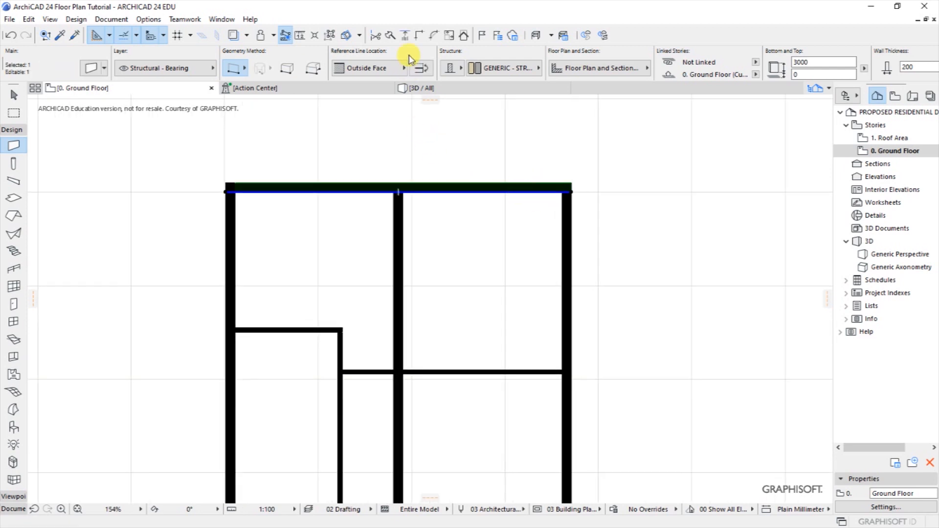
left_click(390, 35)
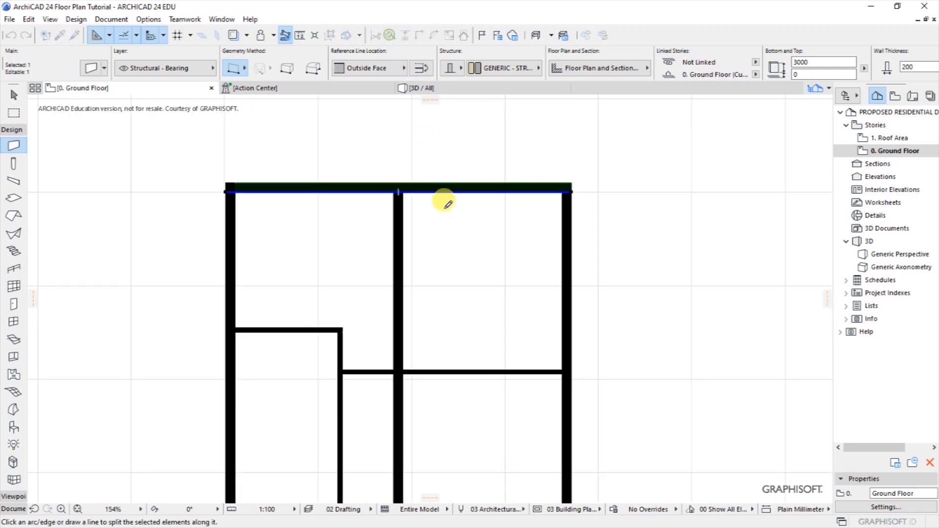
left_click(420, 192)
left_click(421, 156)
left_click(446, 153)
Join the top wall's left part and the middle wall into a corner with Intersect.
left_click(392, 184, "shift")
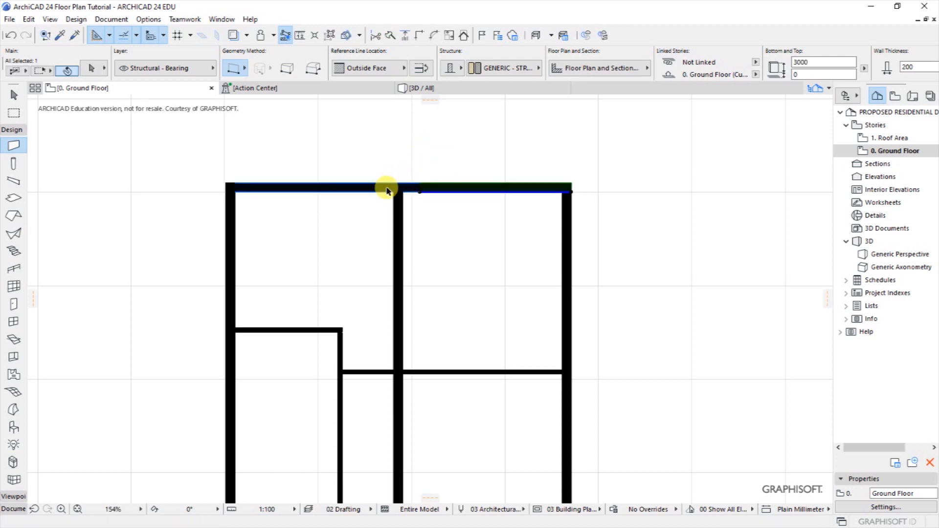
left_click(439, 189, "shift")
scroll(368, 185, "up", 1)
scroll(368, 185, "up", 3)
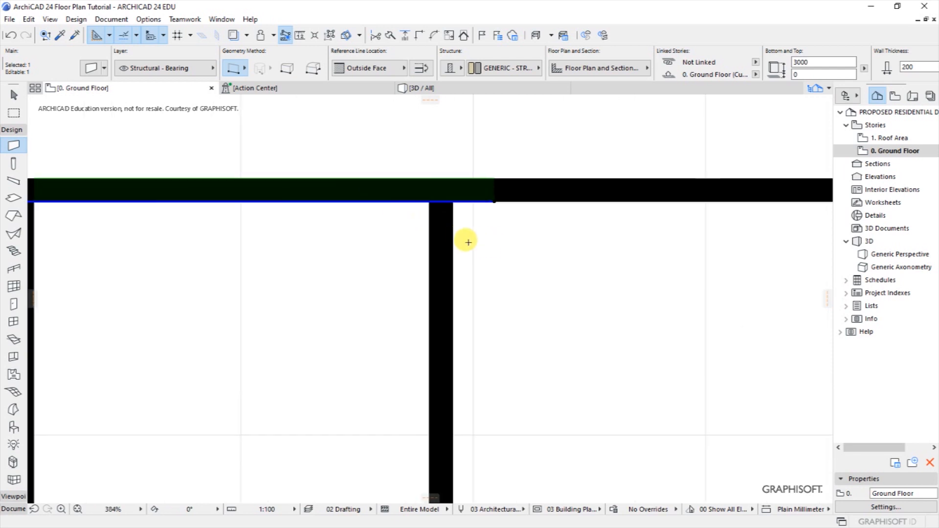
left_click(405, 209, "shift")
scroll(398, 204, "down", 1)
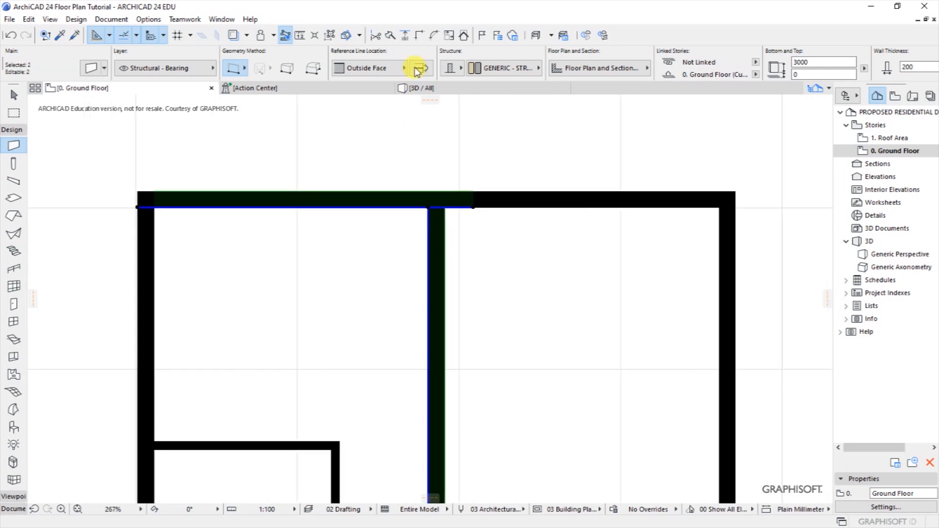
left_click(420, 35)
scroll(370, 140, "down", 2)
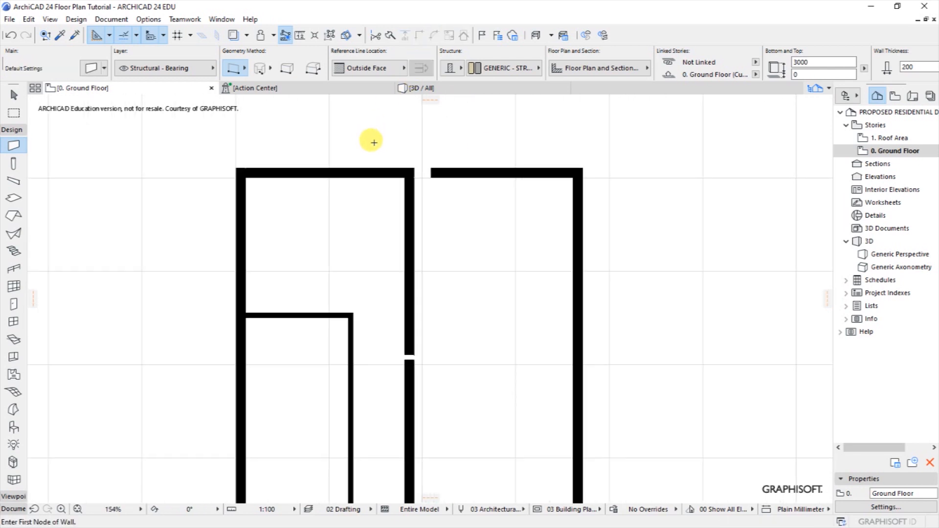
Drag the top wall's right part down into the right room and stretch its left end to the middle wall.
left_click(481, 176)
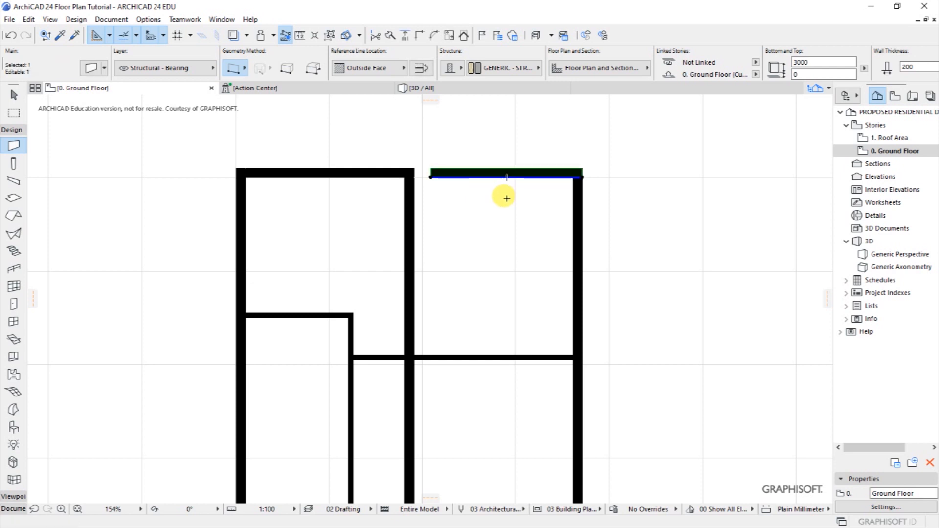
key("ctrl+d")
left_click(583, 178)
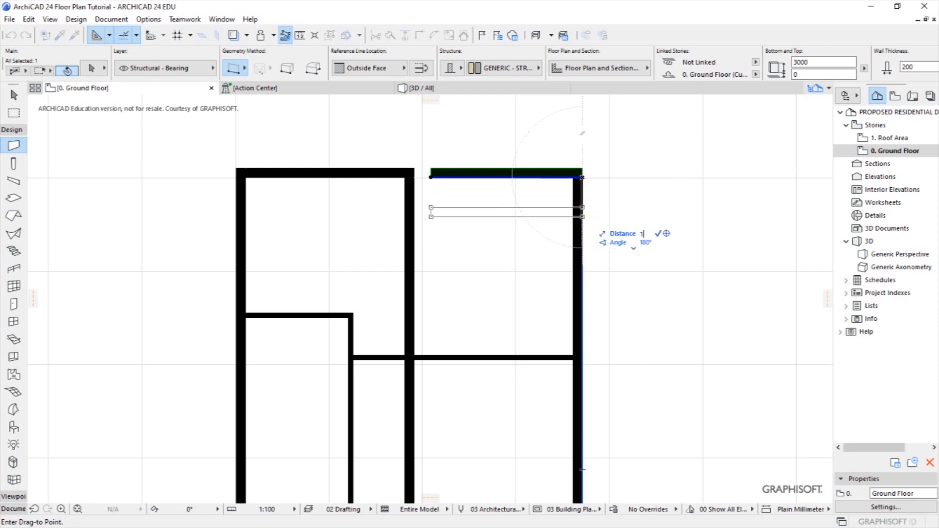
left_click(583, 247)
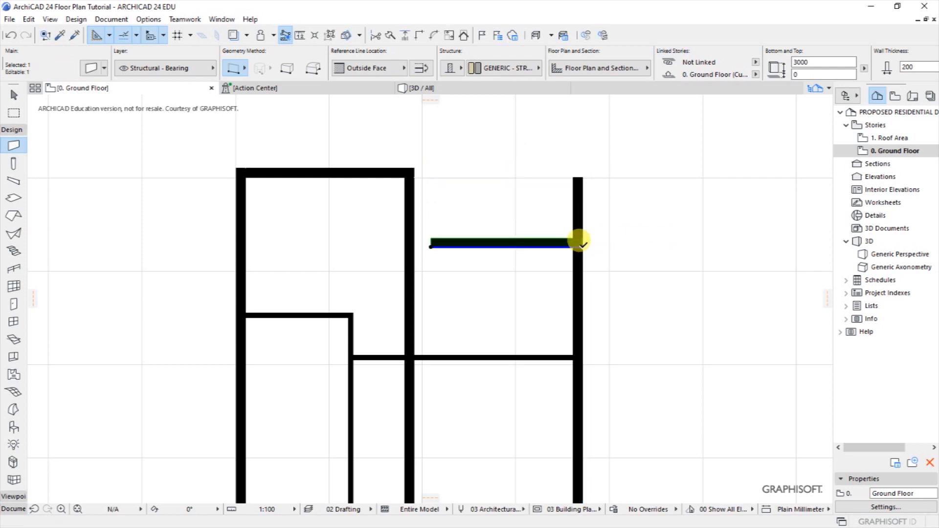
left_click(430, 245)
left_click(405, 247)
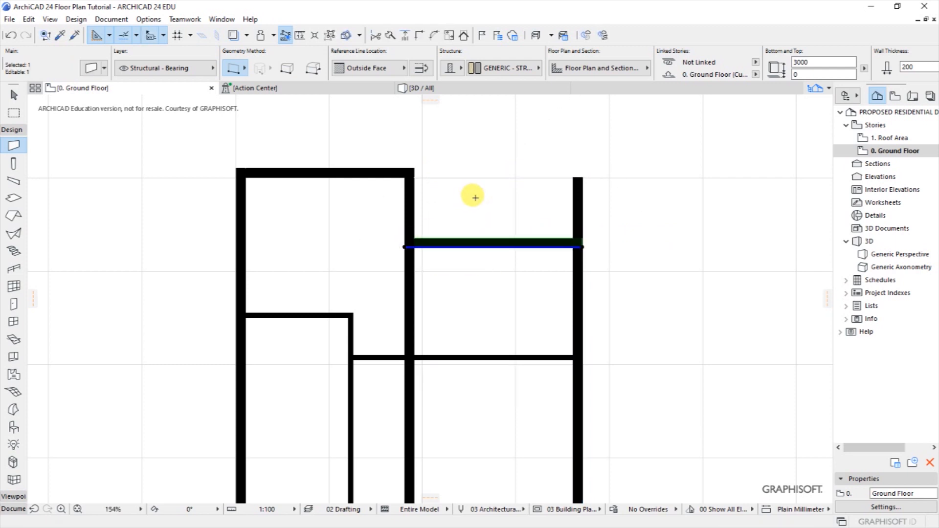
key("Escape")
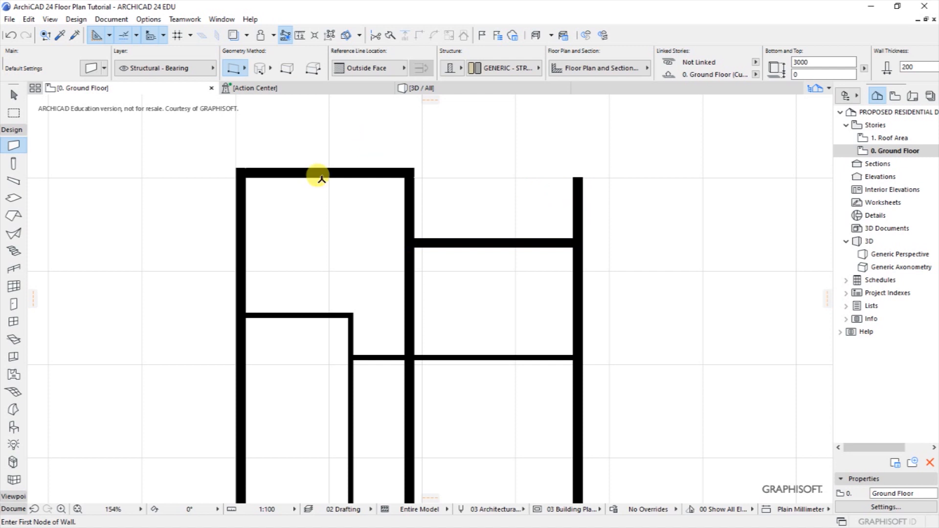
Add a linear dimension chain from the top wall corner to the right partition wall.
left_click(110, 21)
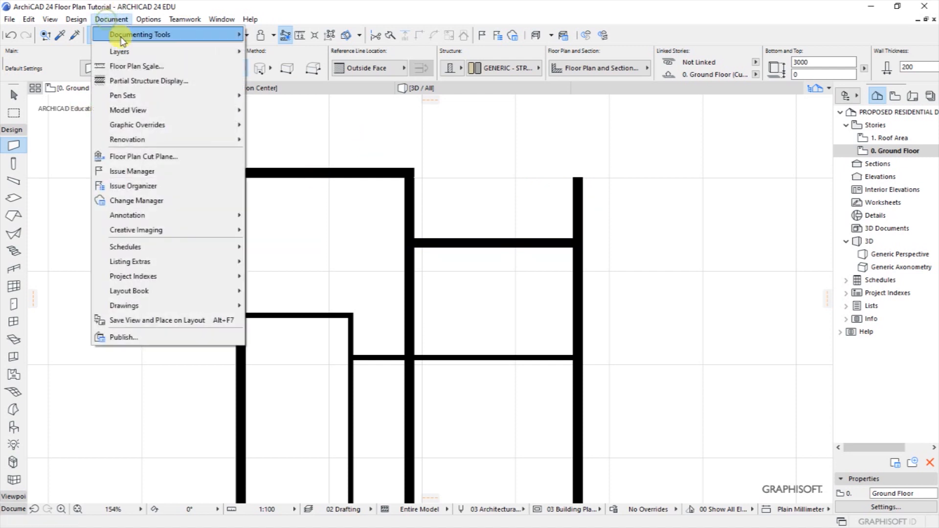
mouse_move(162, 34)
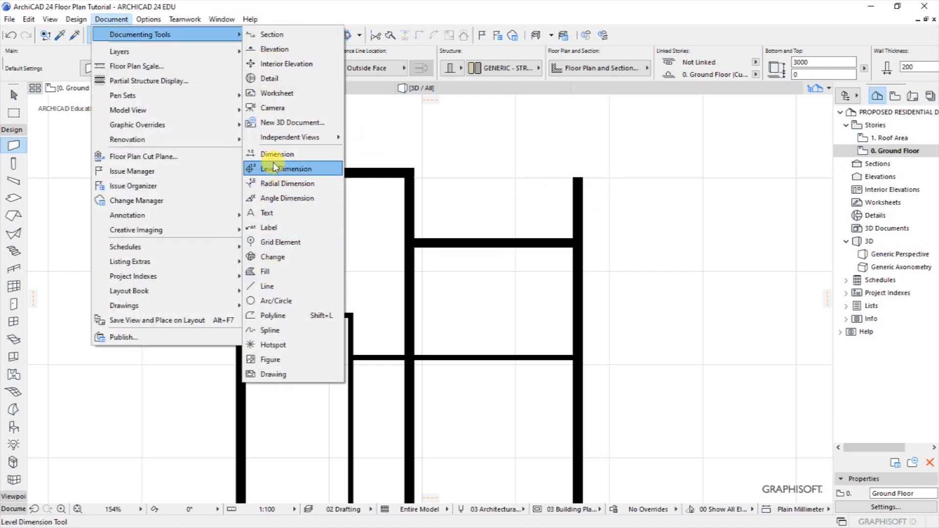
left_click(276, 154)
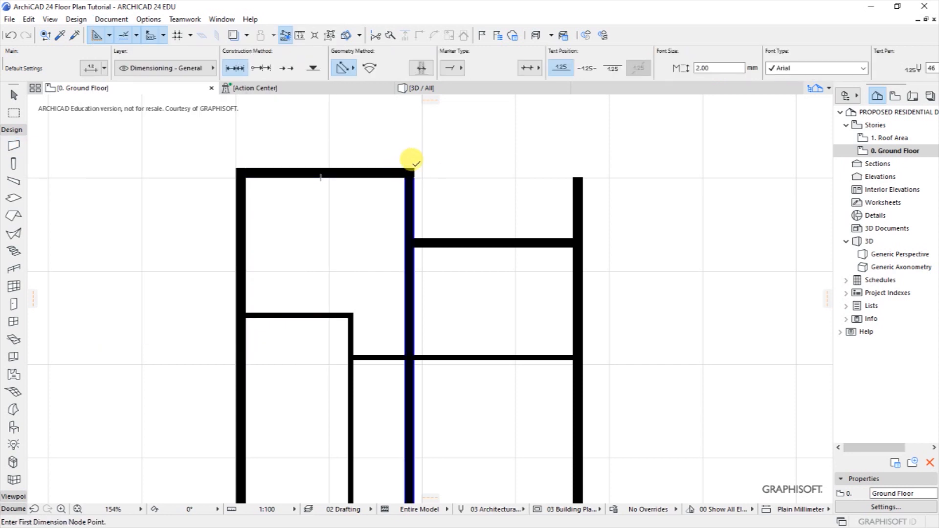
left_click(414, 168)
left_click(440, 240)
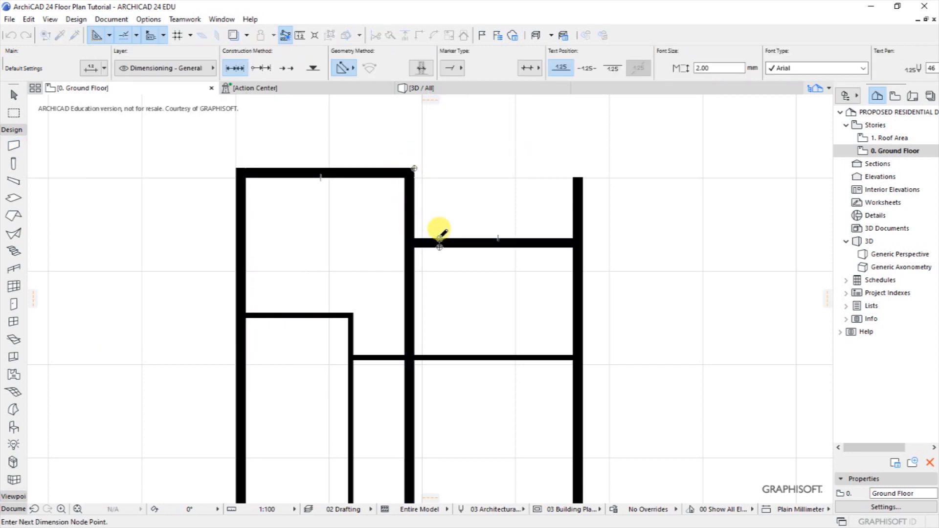
double_click(484, 195)
left_click(482, 196)
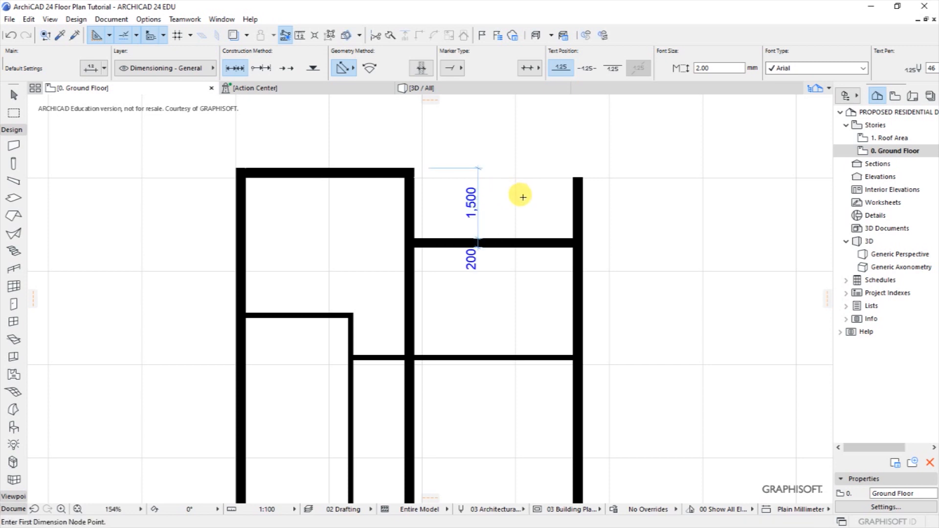
scroll(497, 220, "up", 1)
scroll(497, 218, "up", 1)
Move the right-hand horizontal partition wall 300 upward.
left_click(512, 248, "shift")
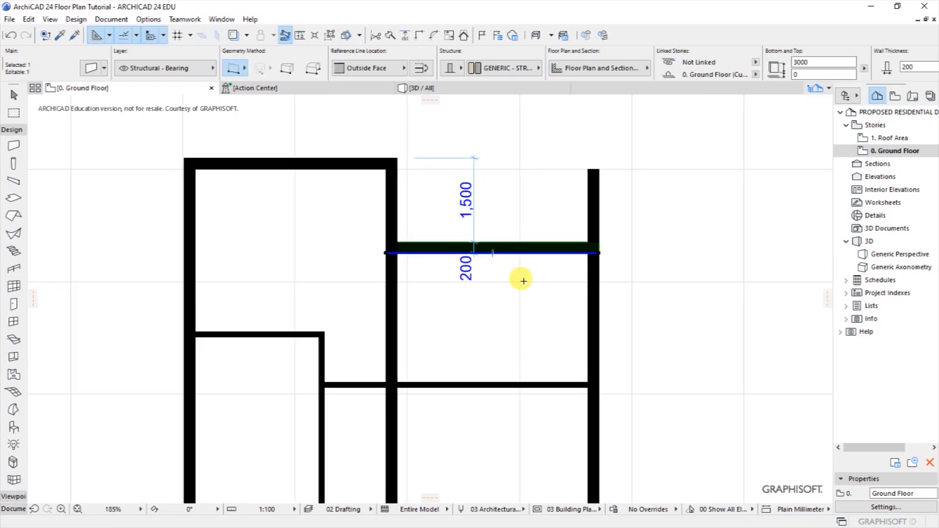
key("ctrl+d")
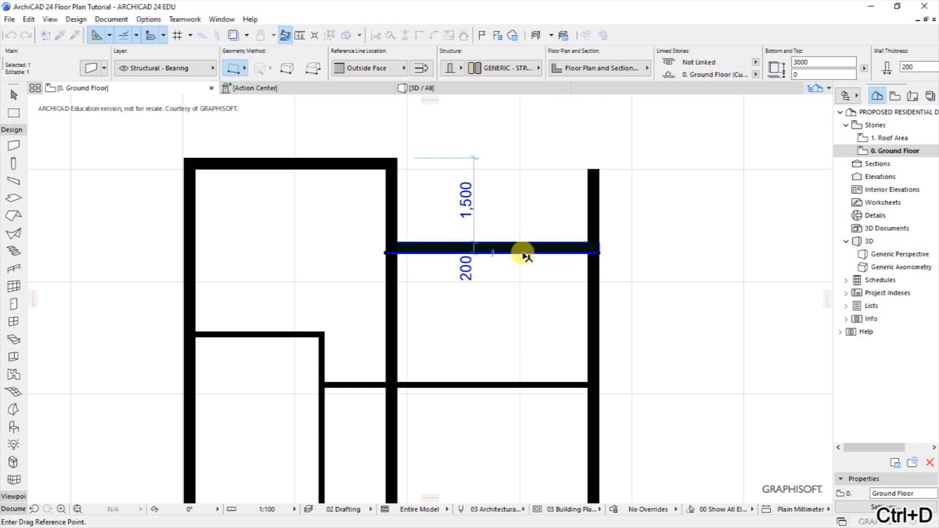
left_click(523, 253)
key("Tab")
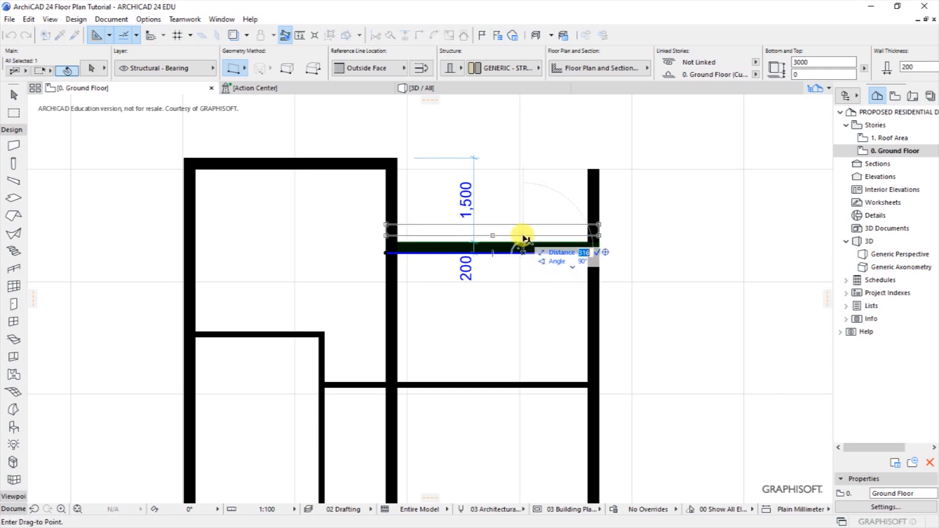
key("Return")
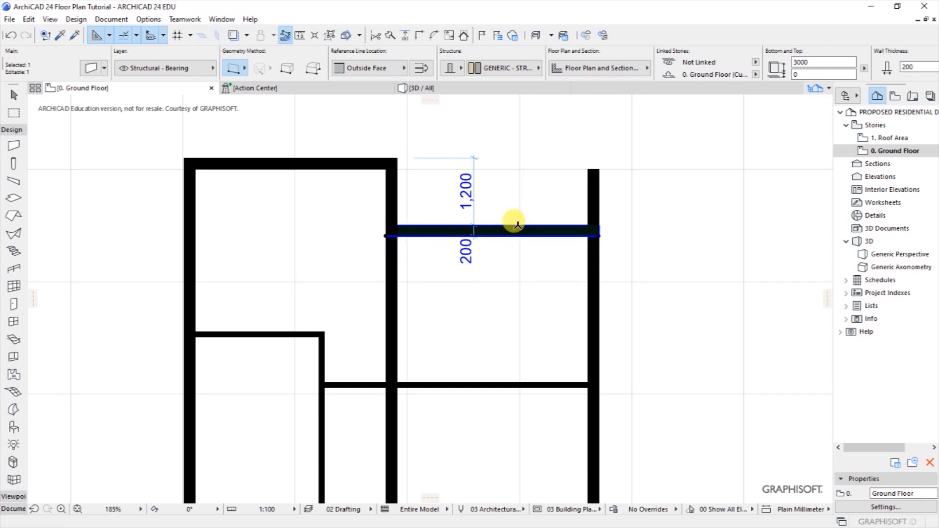
key("Escape")
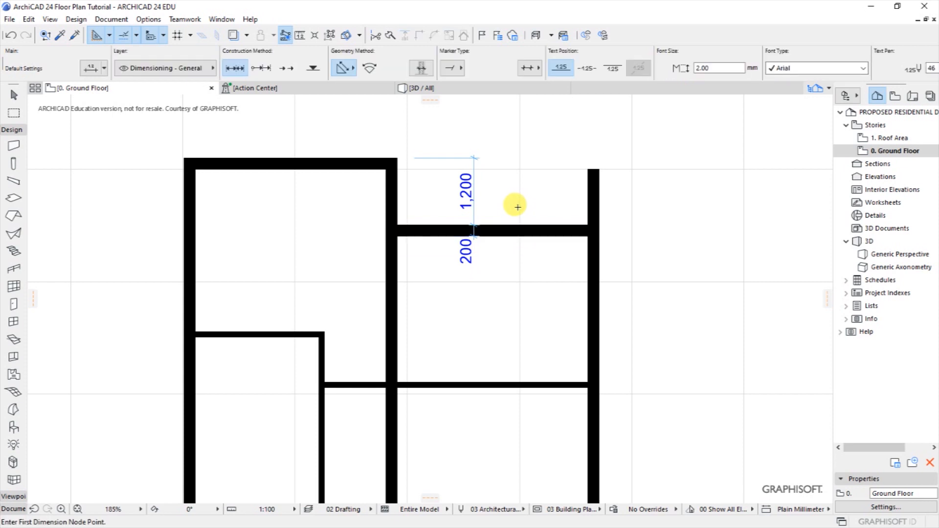
Delete the temporary 1,200 and 200 dimensions.
left_click(474, 172, "shift")
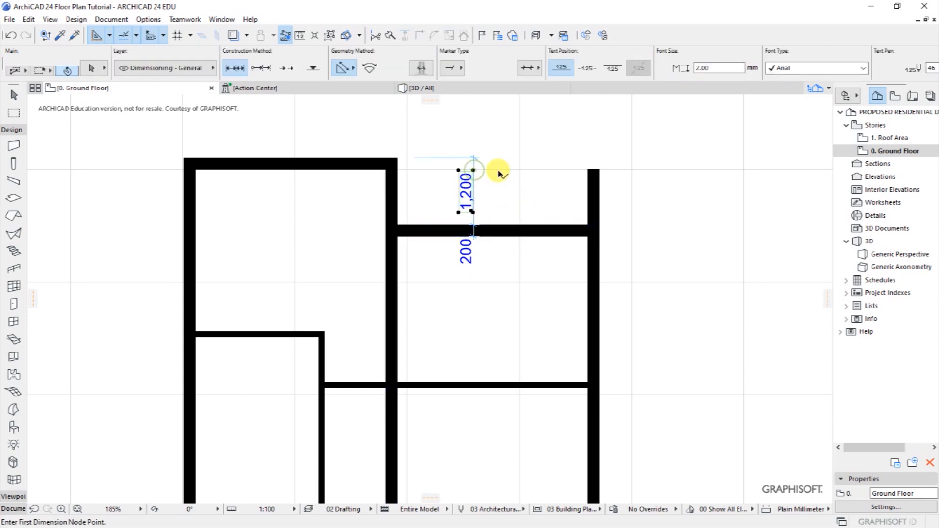
key("Delete")
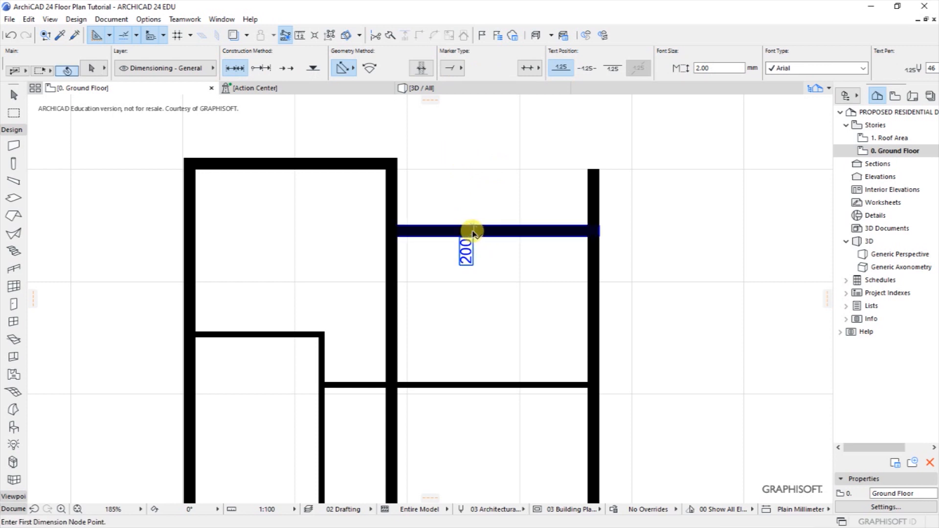
left_click(473, 233, "shift")
key("Delete")
scroll(469, 173, "down", 3)
scroll(485, 171, "up", 3)
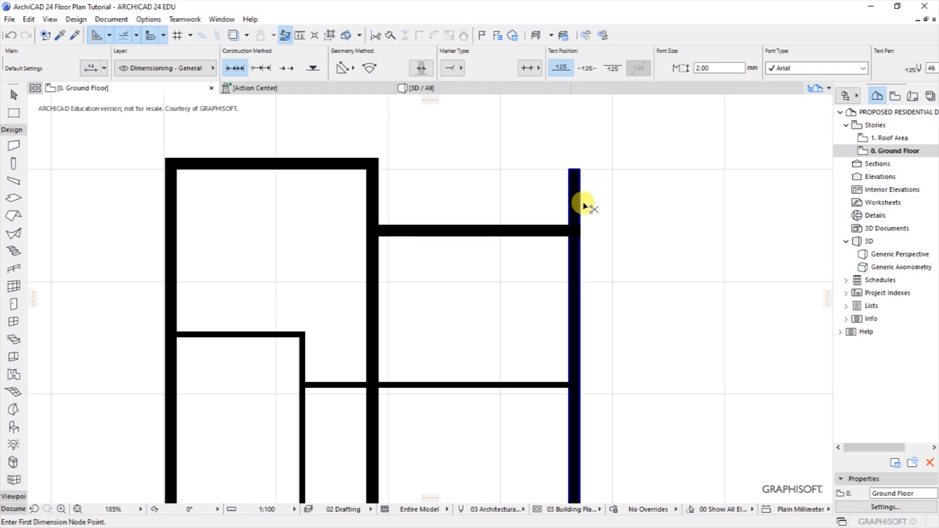
Trim the wall stub above the upper right corner.
left_click(581, 201, "ctrl")
scroll(473, 196, "down", 5)
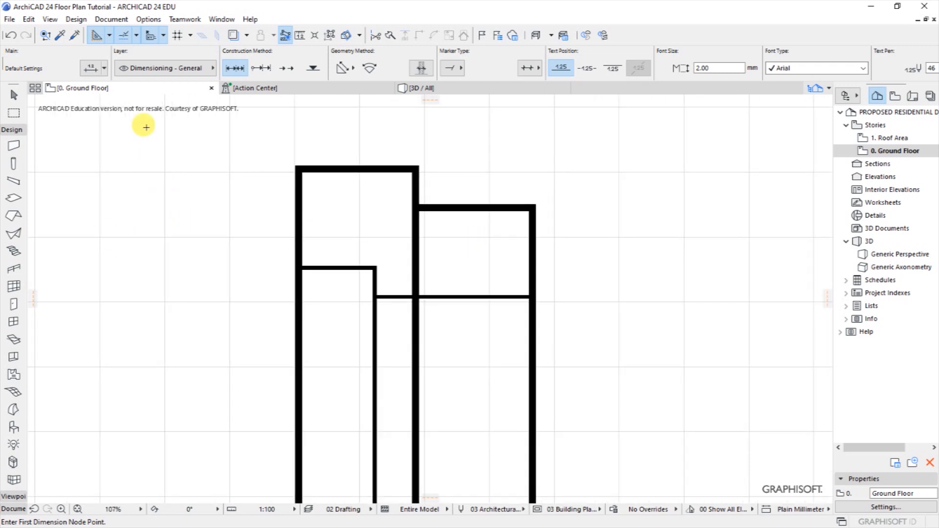
left_click(112, 19)
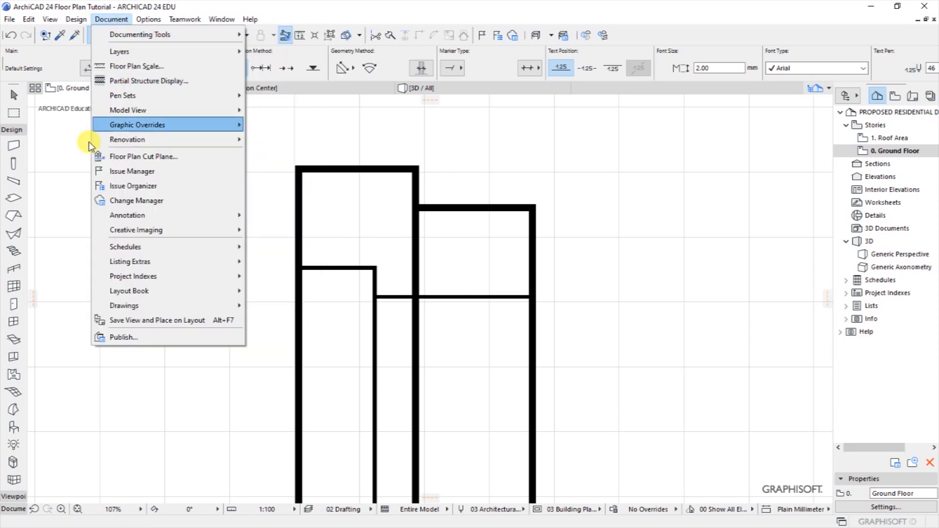
With the Line tool, draw a horizontal guide line rightward from the top wall's right corner.
left_click(79, 163)
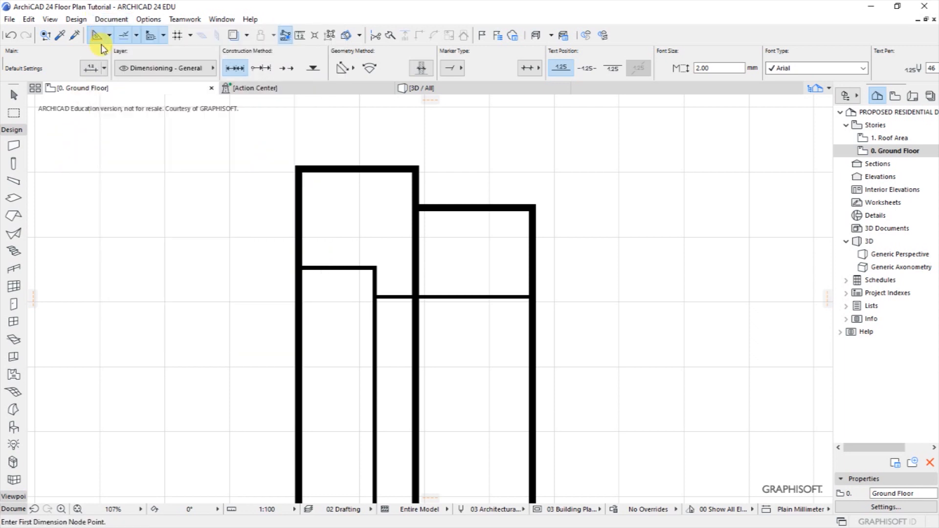
left_click(112, 19)
mouse_move(142, 34)
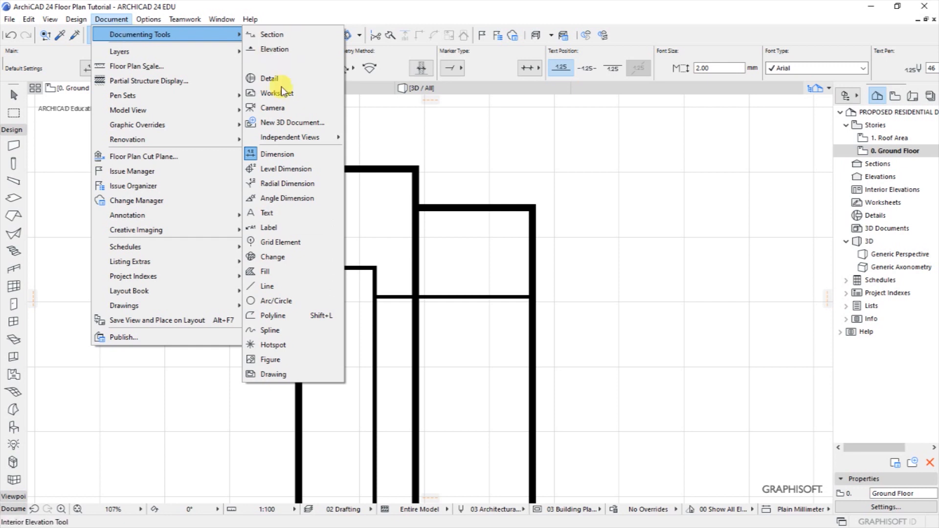
left_click(269, 286)
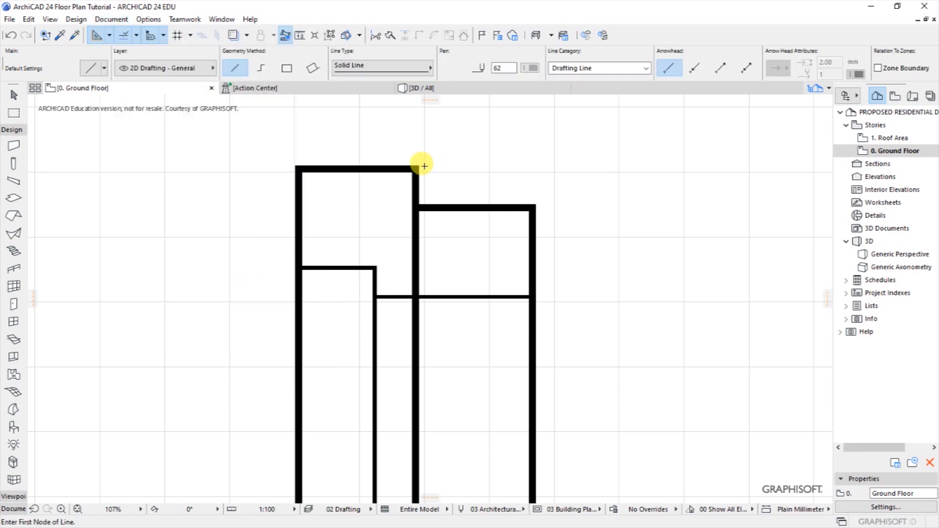
left_click(419, 167)
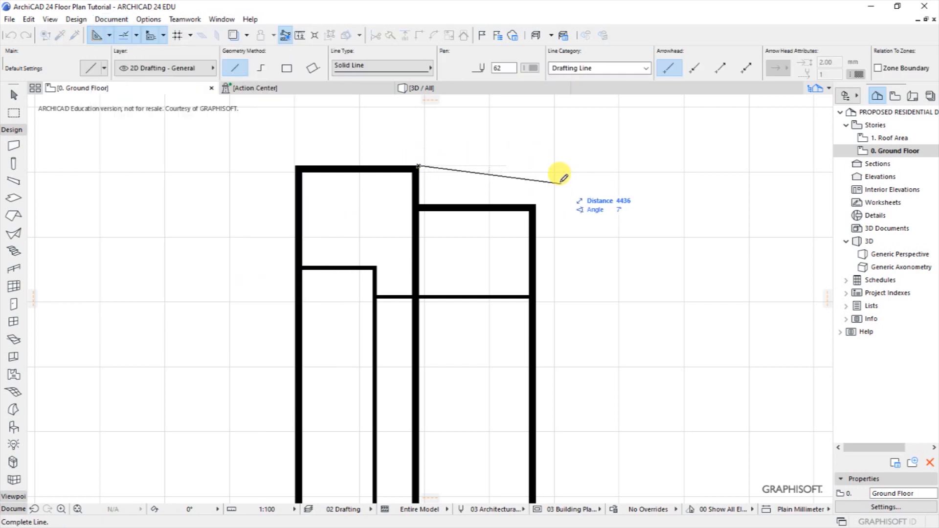
left_click(536, 167)
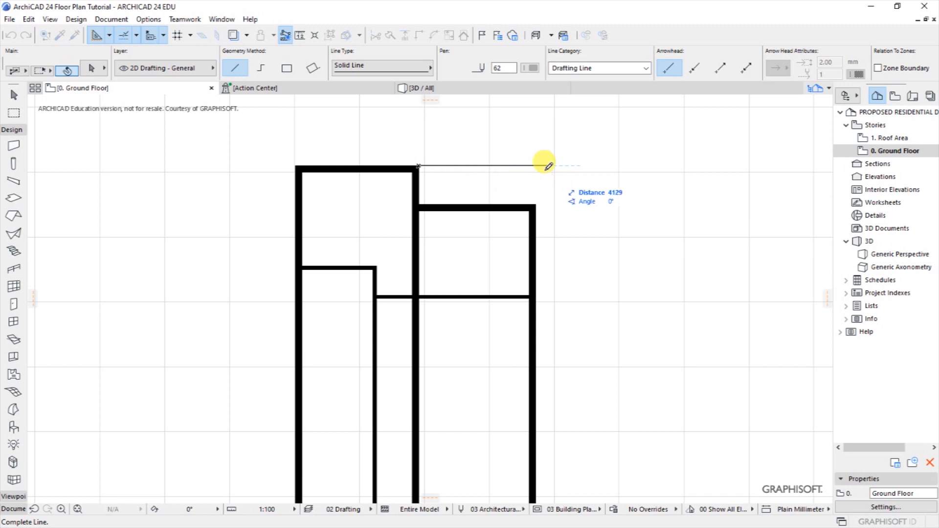
Draw a vertical guide line up from the right wall's top to meet the horizontal line's end.
left_click(534, 205)
left_click(534, 166)
scroll(533, 161, "up", 3)
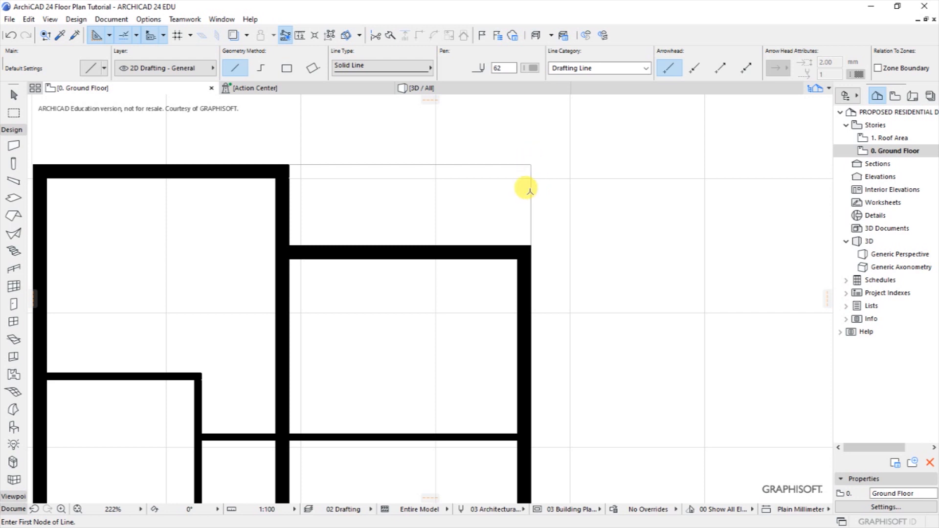
scroll(558, 183, "down", 2)
scroll(398, 190, "up", 1)
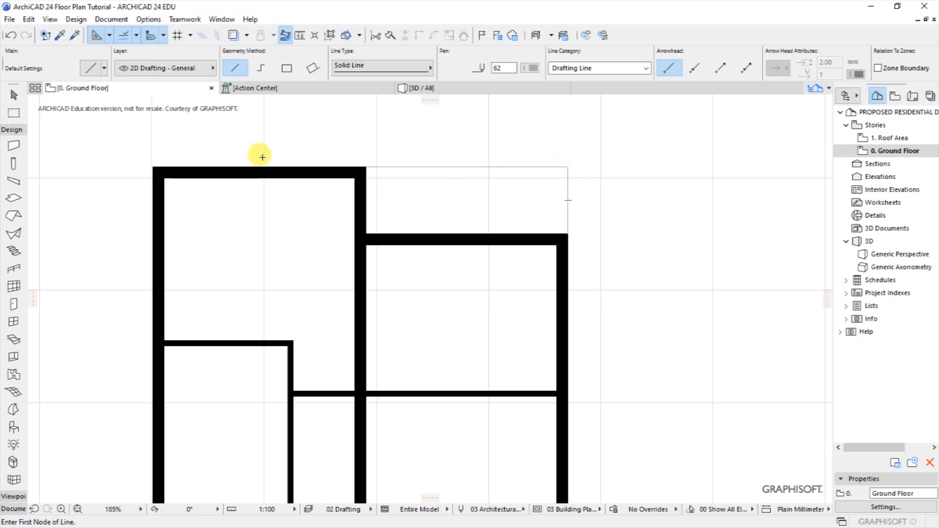
left_click(74, 19)
mouse_move(95, 52)
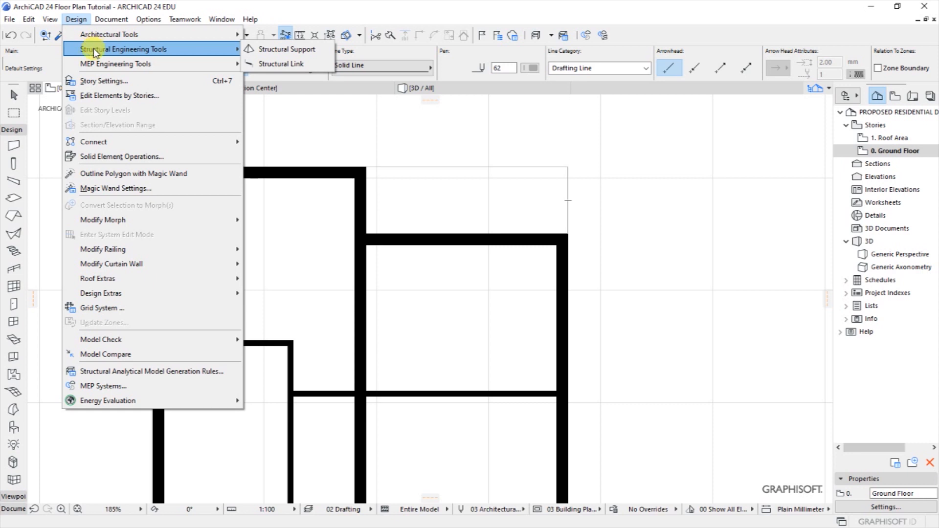
Give the Column tool default 200 × 200 section, 2800 height and a top not linked to the storey above.
mouse_move(93, 34)
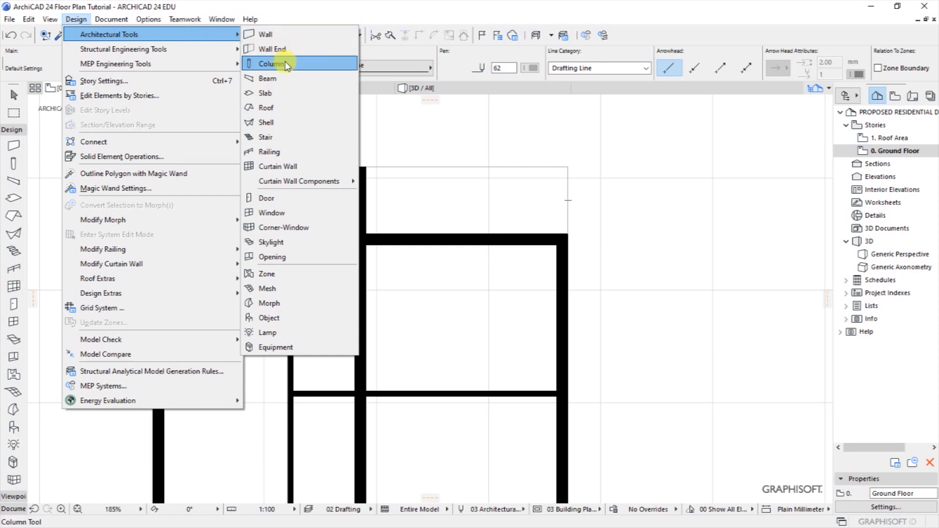
left_click(274, 64)
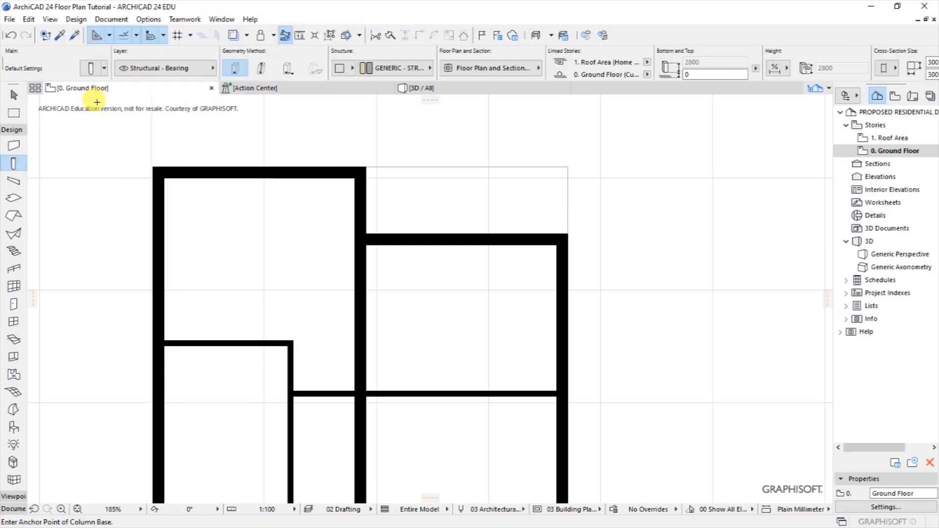
left_click(89, 70)
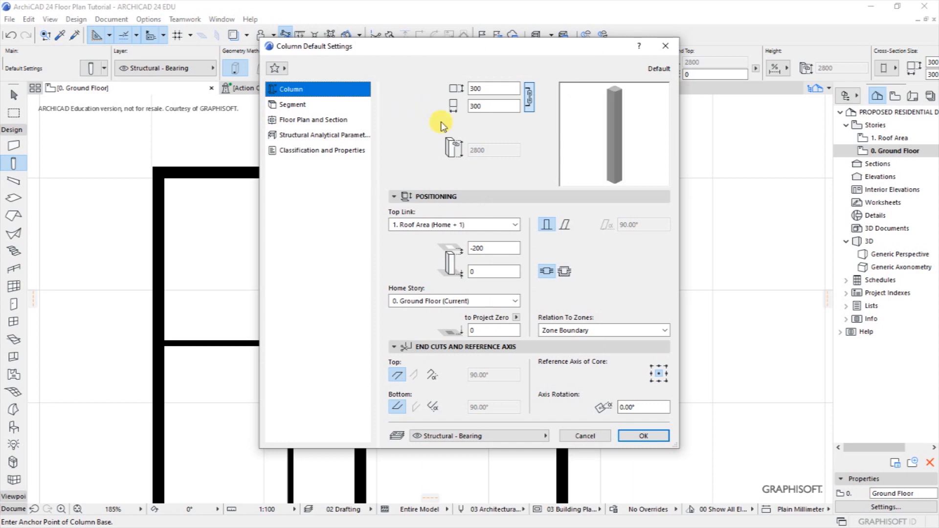
left_click_drag(475, 90, 466, 93)
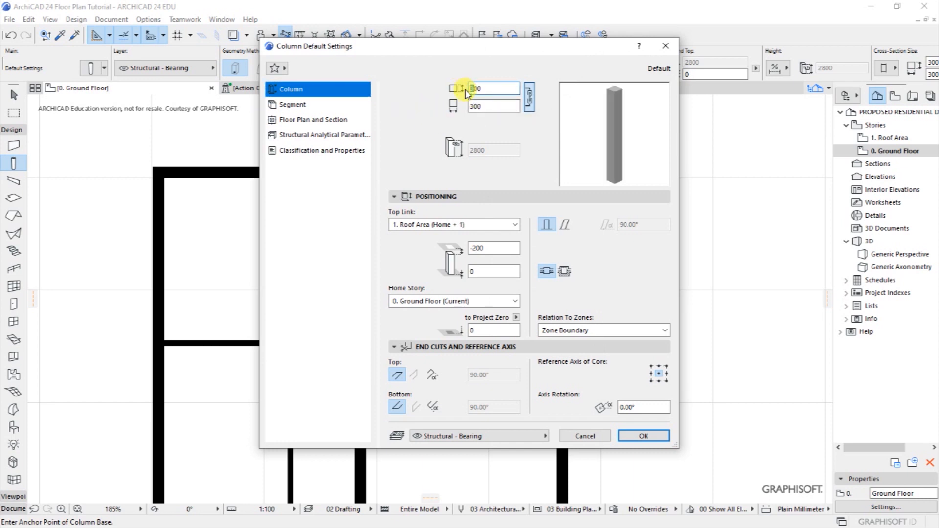
left_click(474, 106)
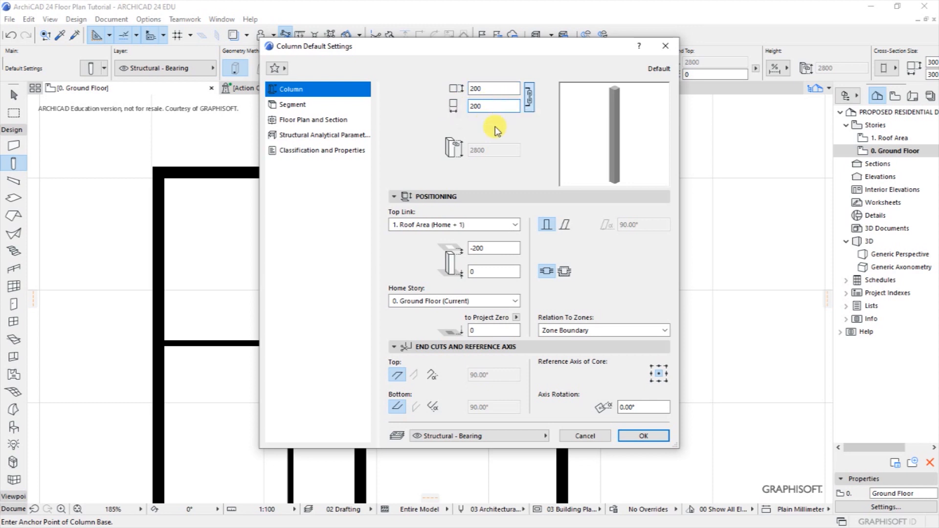
left_click(453, 226)
left_click(411, 263)
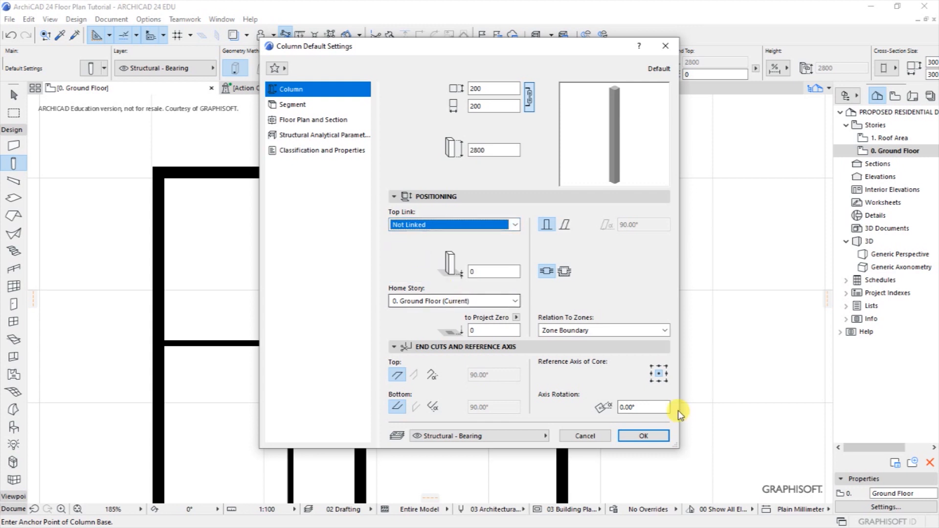
left_click(641, 436)
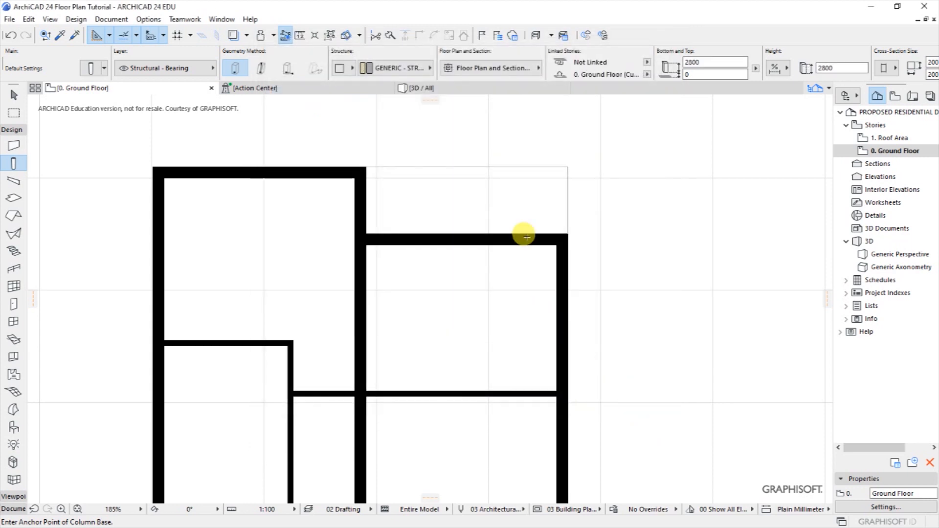
Place a column near the wall corner and move it with Ctrl+D onto the new outer corner.
scroll(563, 182, "up", 4)
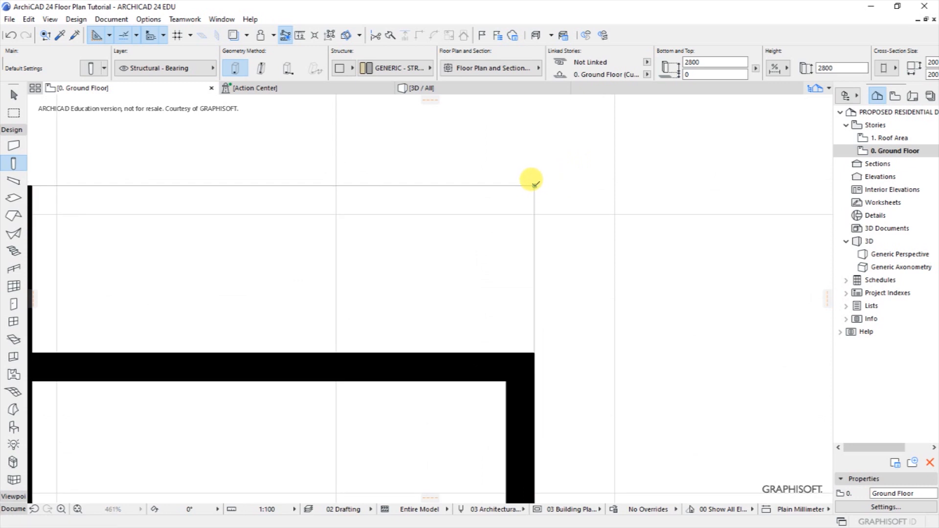
left_click(534, 185)
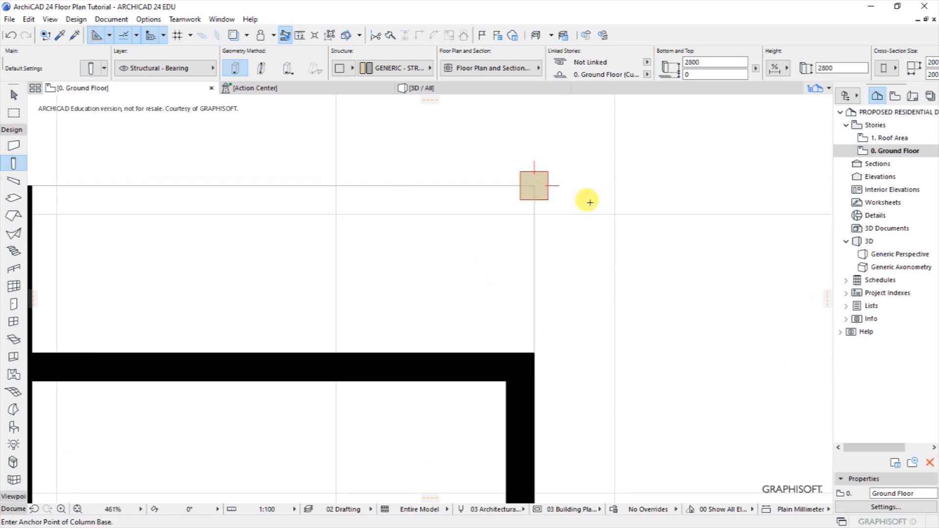
left_click(544, 181, "shift")
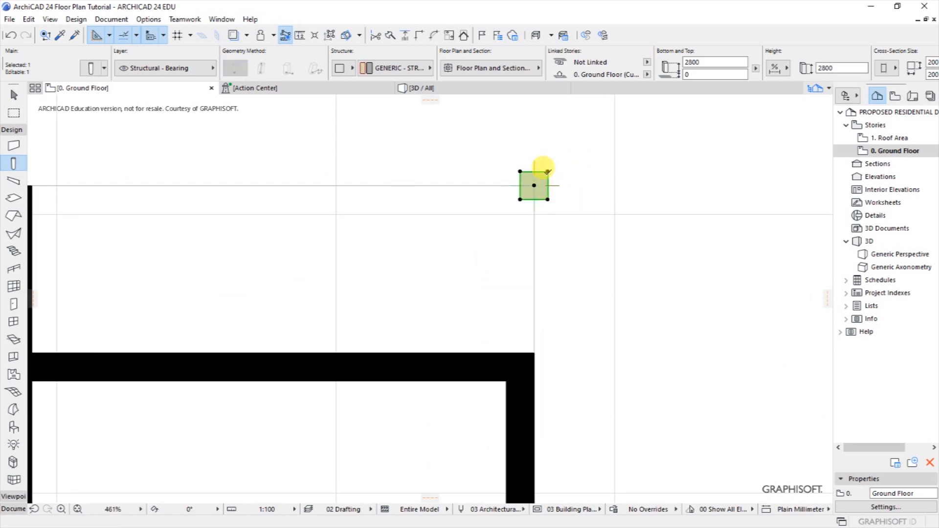
key("ctrl+d")
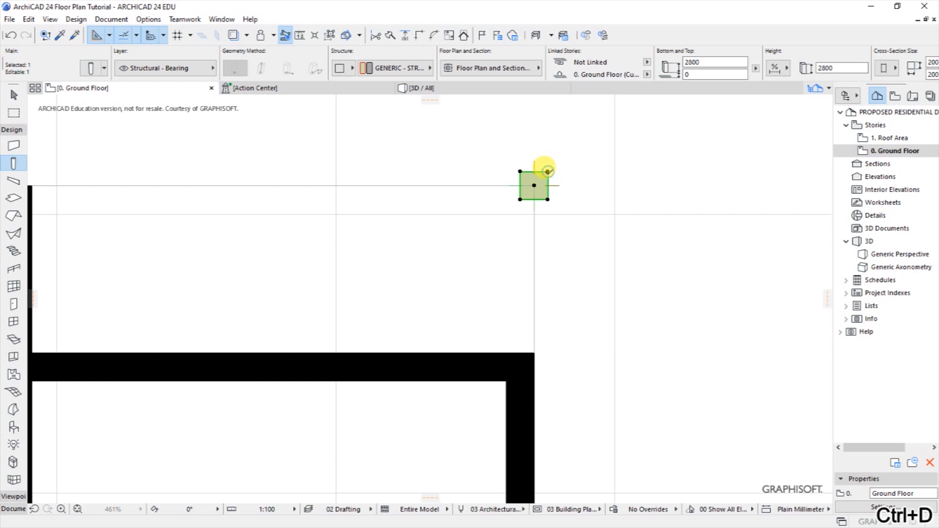
left_click(548, 172)
left_click(534, 182)
Select the corner column and bring up its Column Selection Settings.
scroll(531, 198, "down", 2)
scroll(514, 195, "down", 1)
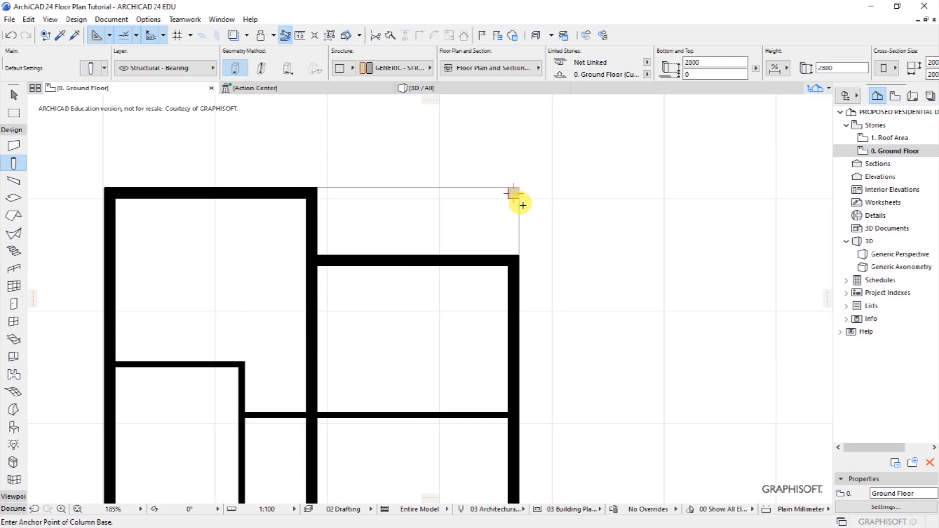
scroll(517, 178, "down", 3)
scroll(511, 186, "up", 3)
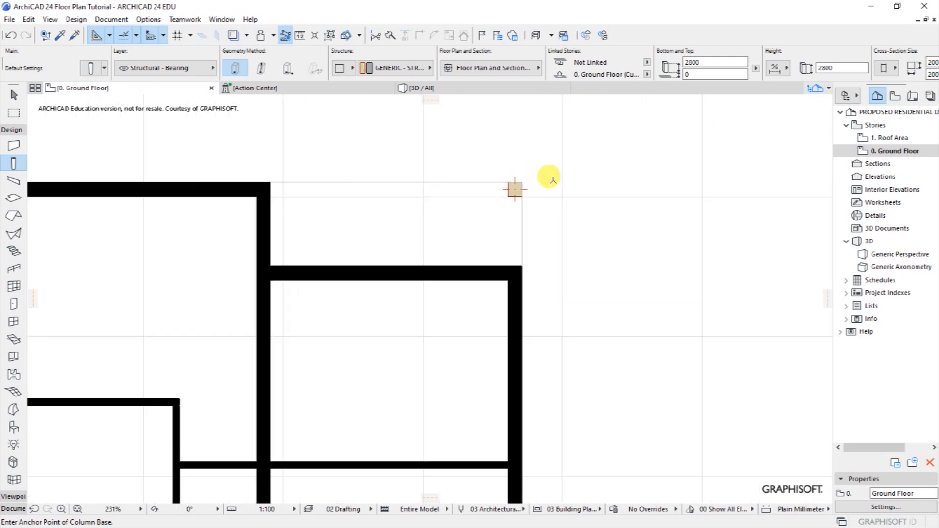
scroll(512, 192, "up", 2)
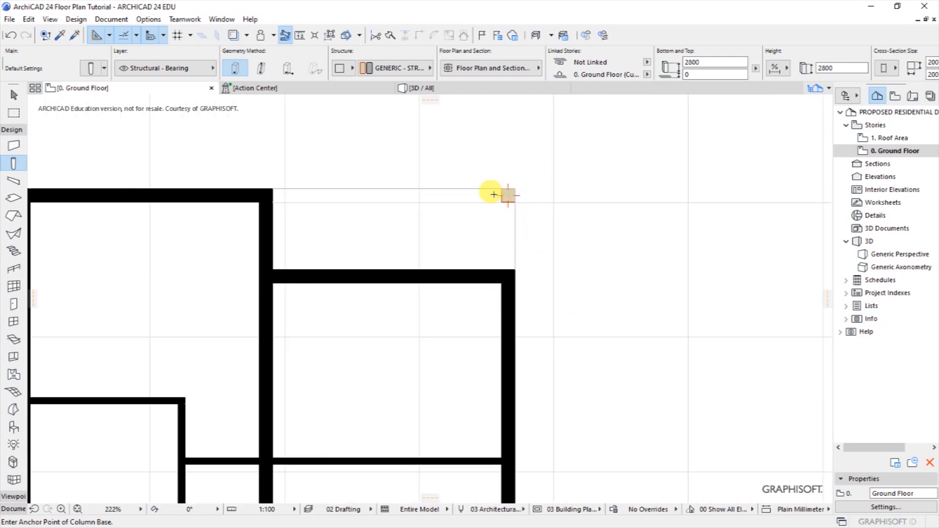
scroll(502, 199, "down", 3)
scroll(470, 196, "up", 3)
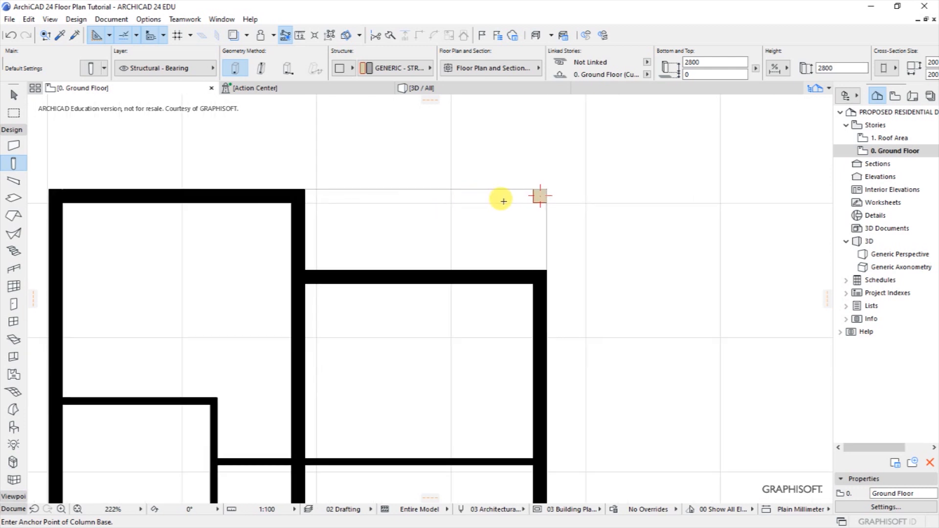
key("shift")
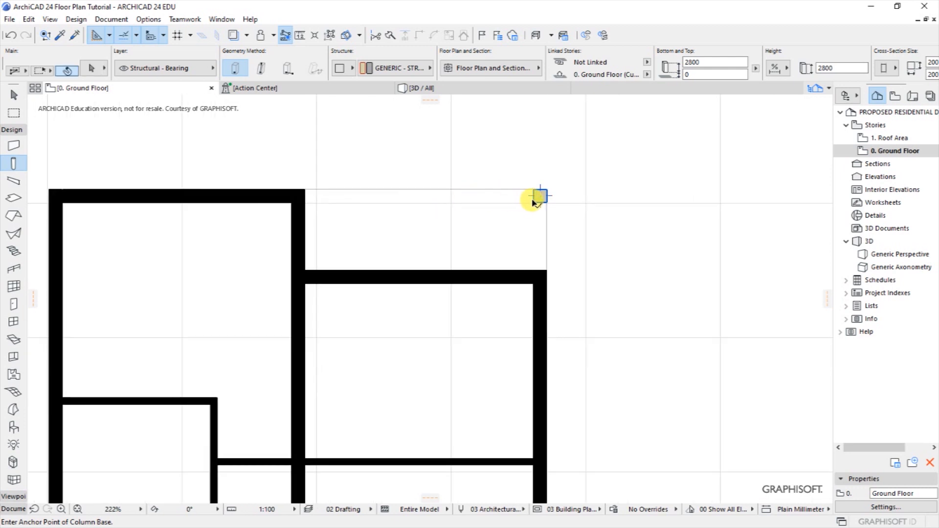
left_click(534, 200, "shift")
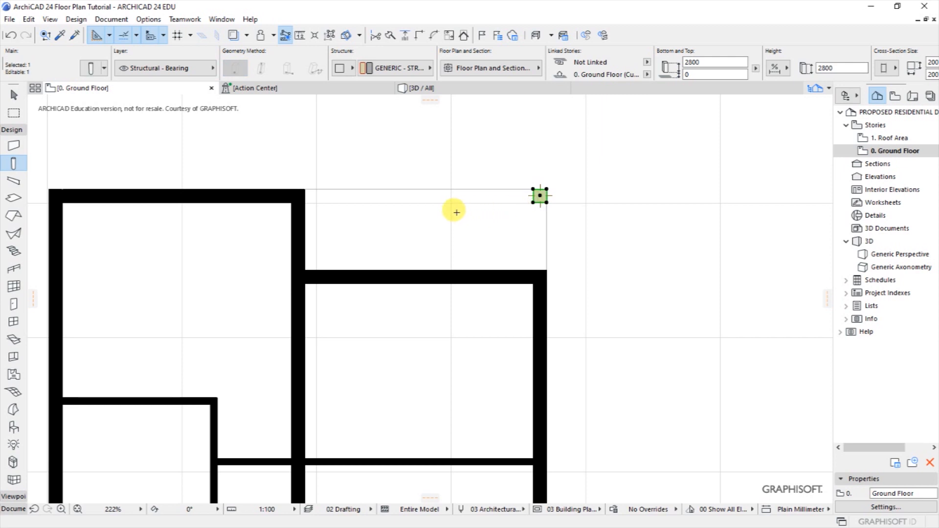
key("Escape")
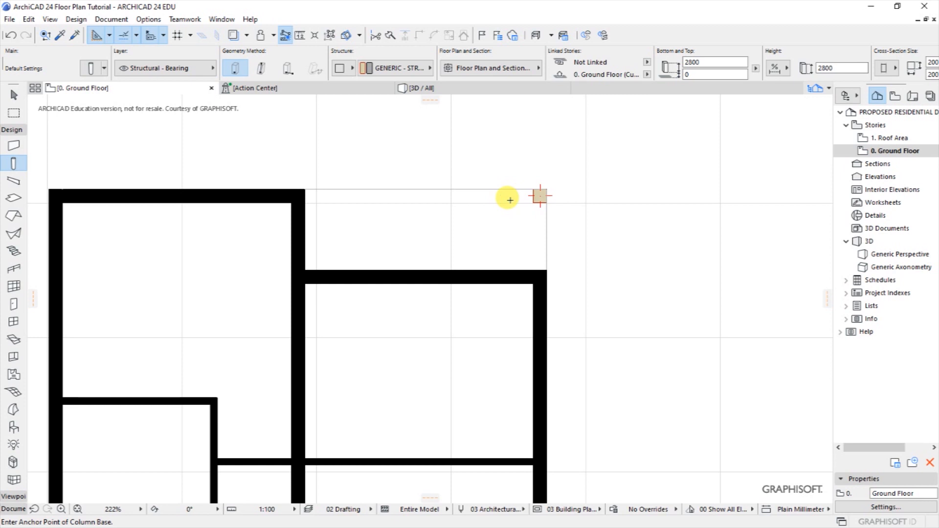
key("shift")
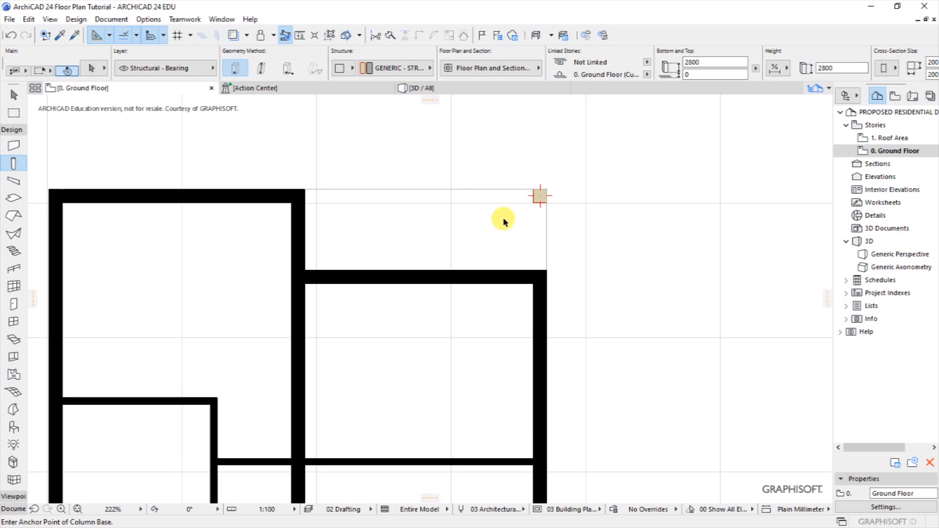
left_click(536, 201)
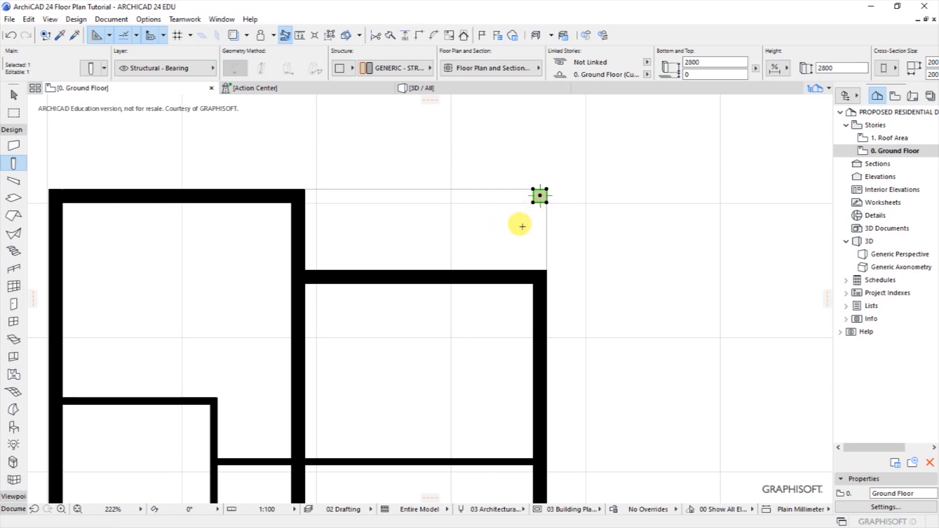
left_click(88, 69)
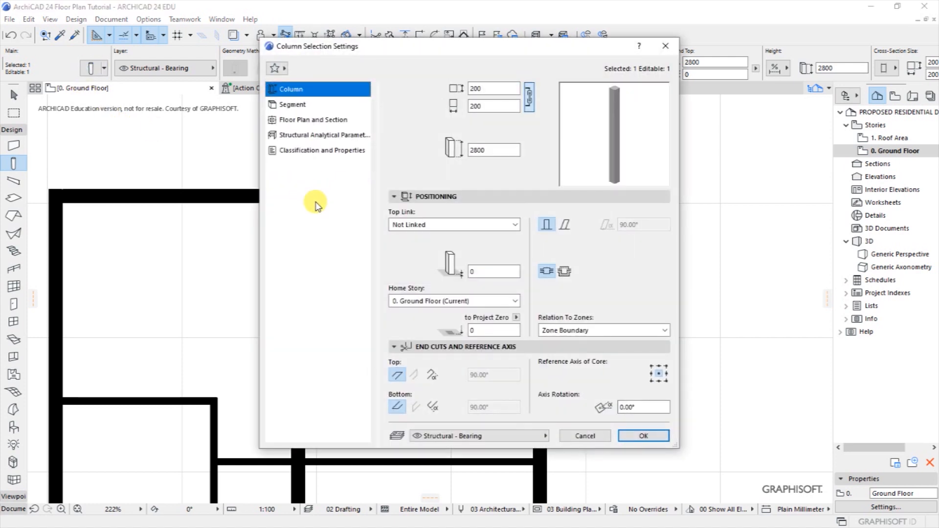
In the column's Floor Plan and Section settings, set Override Cut Fill Pens to Both.
left_click(298, 121)
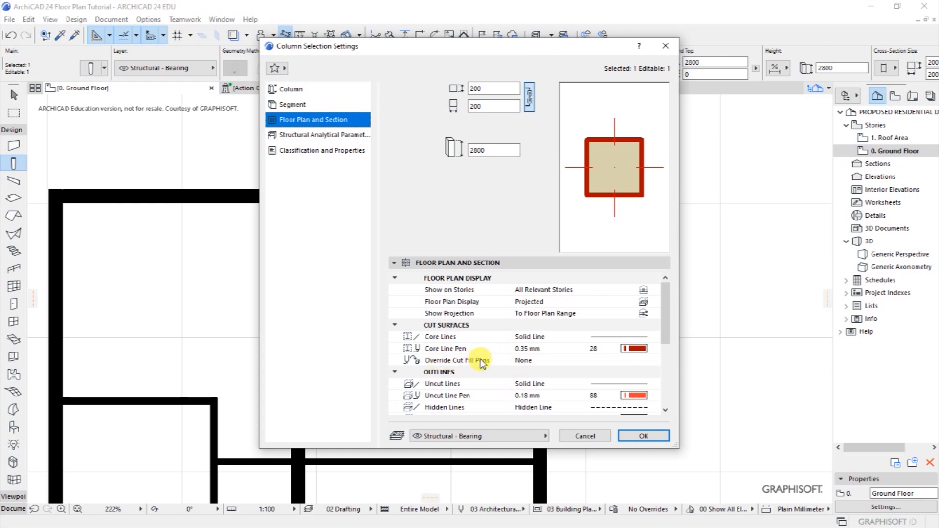
left_click(523, 363)
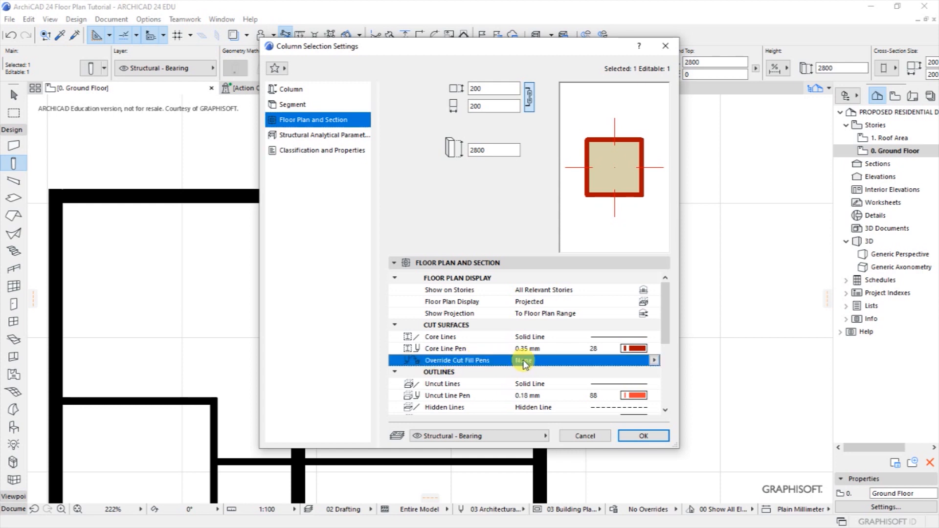
left_click(654, 360)
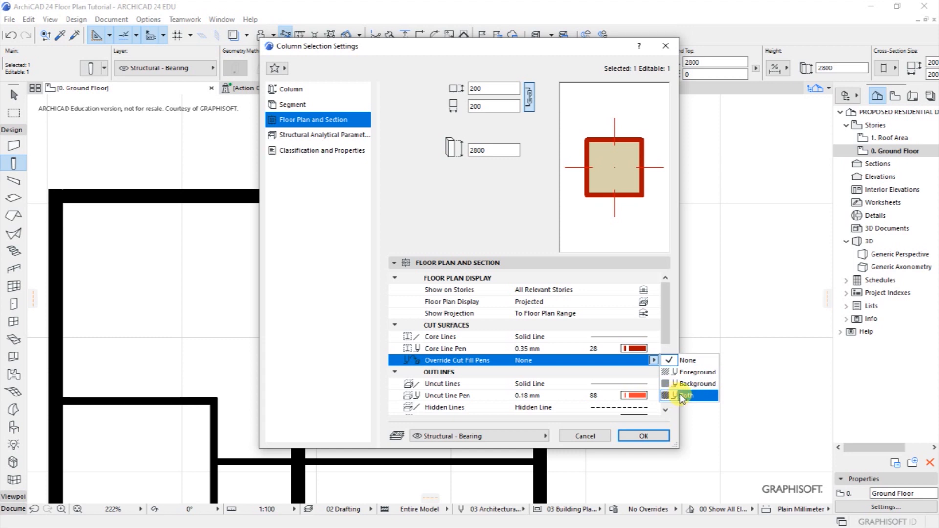
left_click(686, 396)
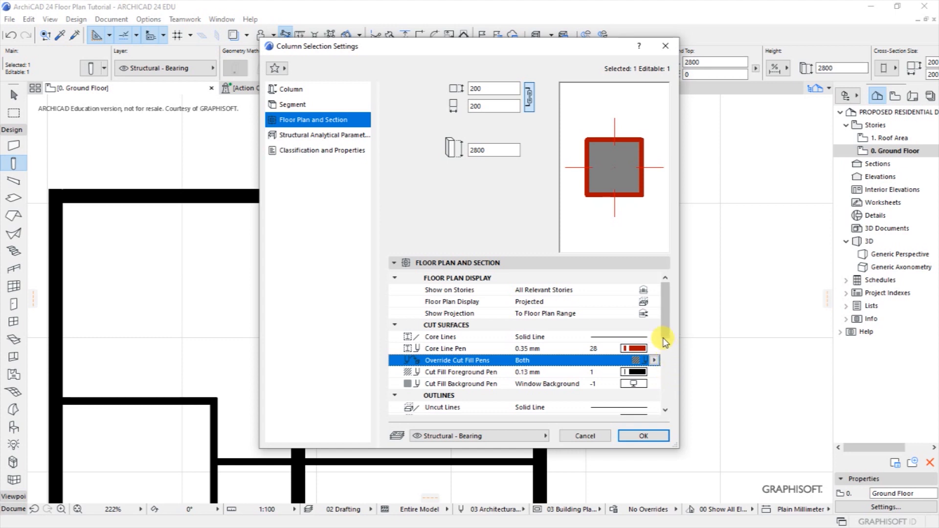
Set the core line, cut fill foreground and cut fill background pens to pen 1 and apply.
left_click(635, 349)
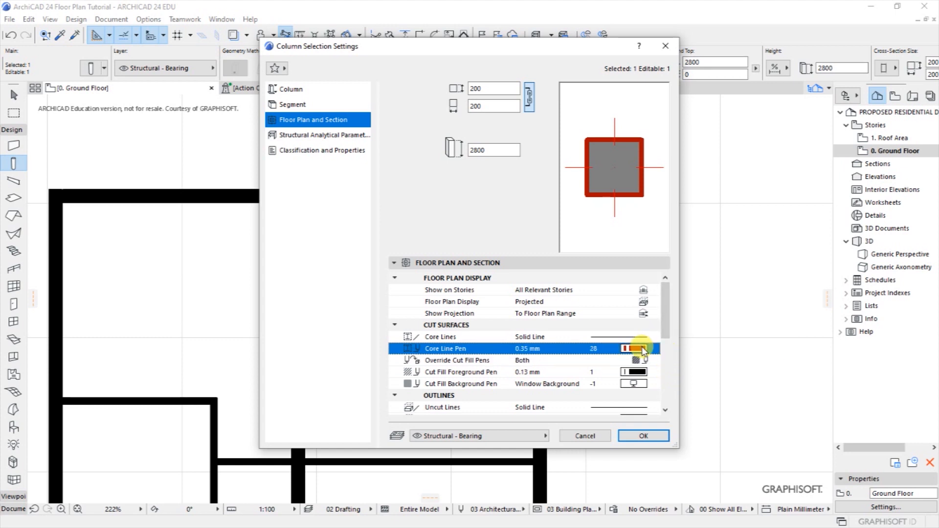
left_click(665, 347)
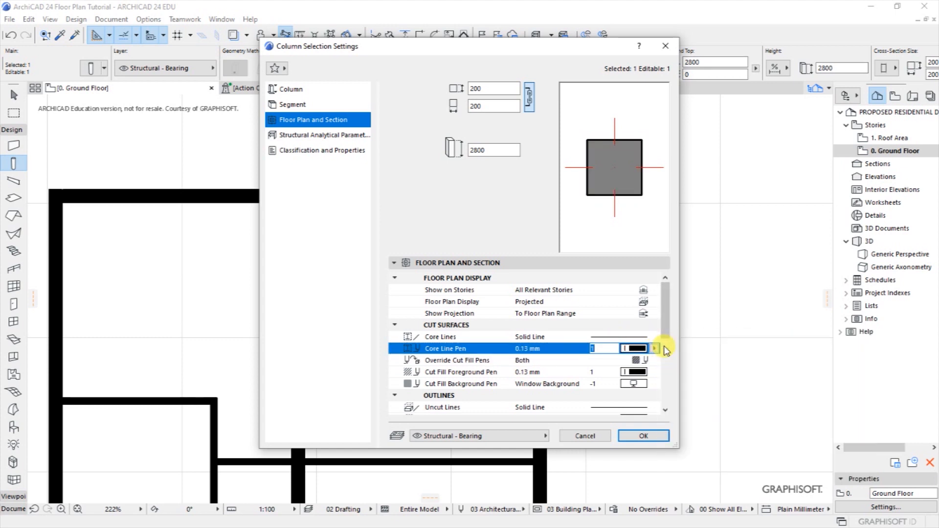
left_click(636, 372)
left_click(665, 367)
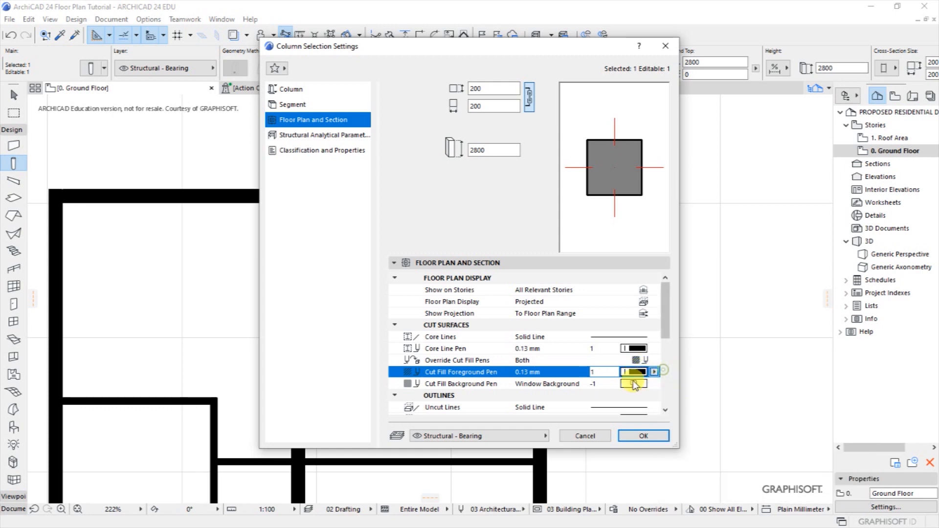
left_click(657, 384)
left_click(665, 381)
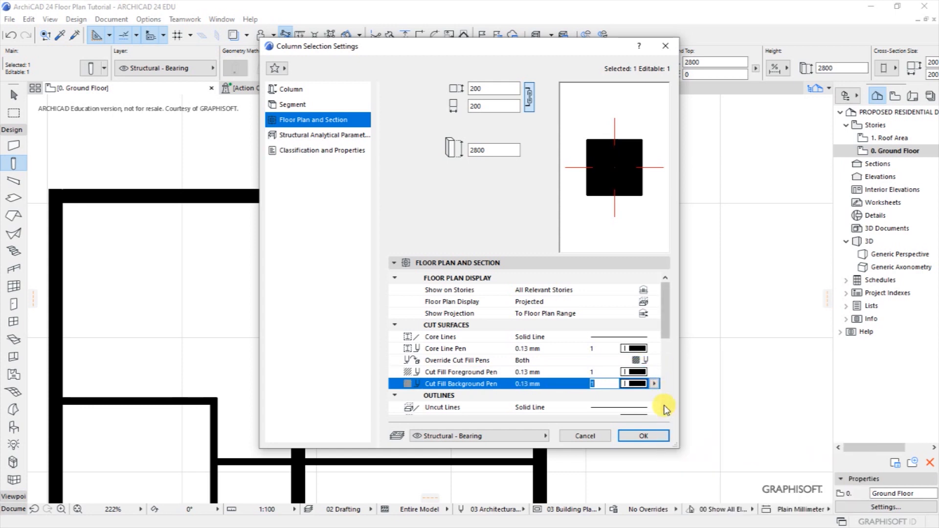
scroll(666, 411, "down", 1)
scroll(667, 412, "down", 6)
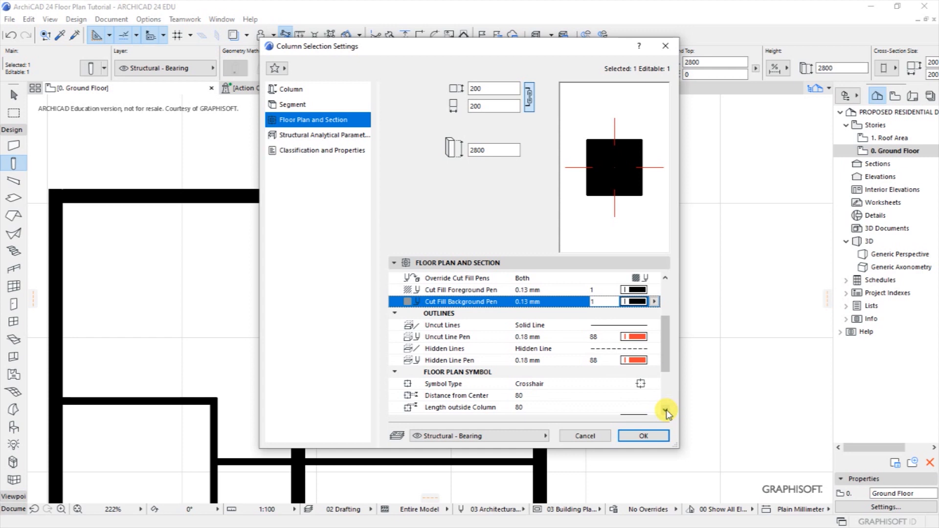
left_click(645, 436)
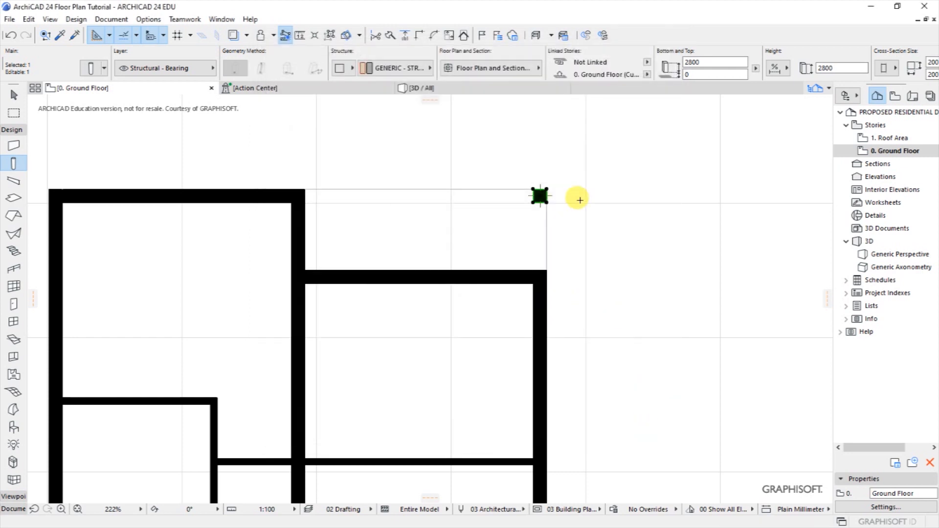
Deselect the column, zoom around the plan, and select the left room's short horizontal partition.
key("Escape")
scroll(519, 192, "up", 5)
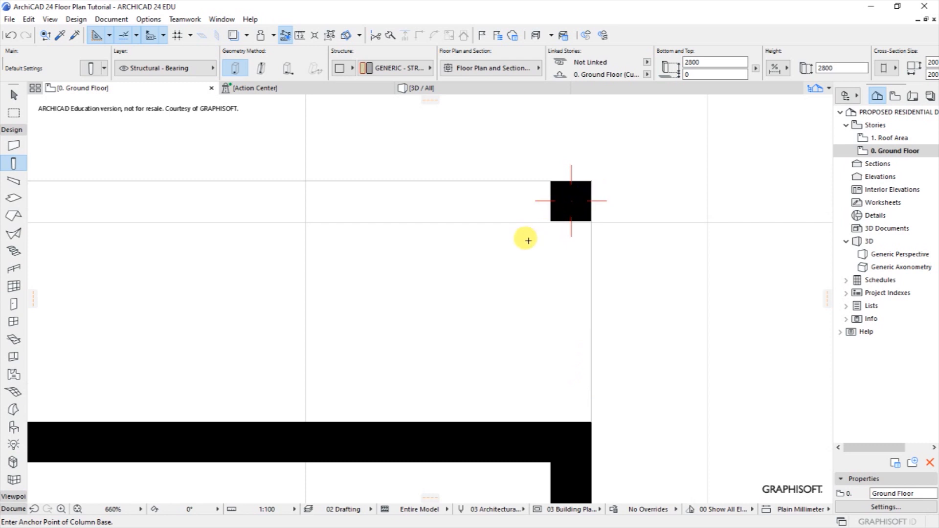
scroll(524, 239, "down", 5)
scroll(497, 185, "down", 5)
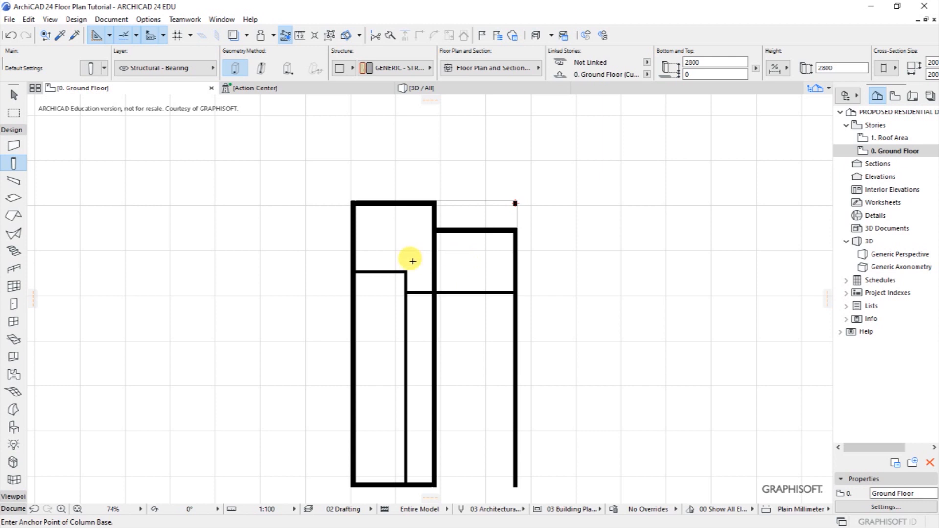
scroll(366, 343, "up", 5)
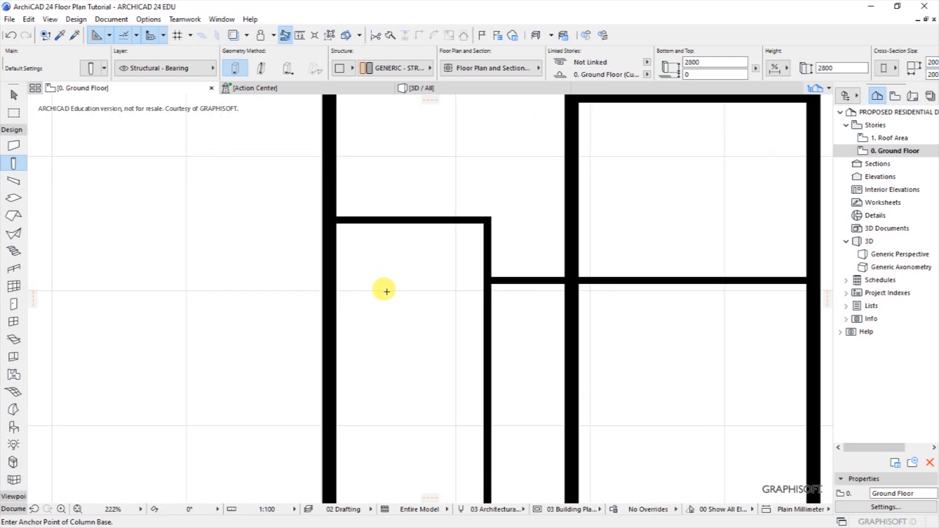
scroll(377, 193, "down", 2)
scroll(383, 237, "up", 3)
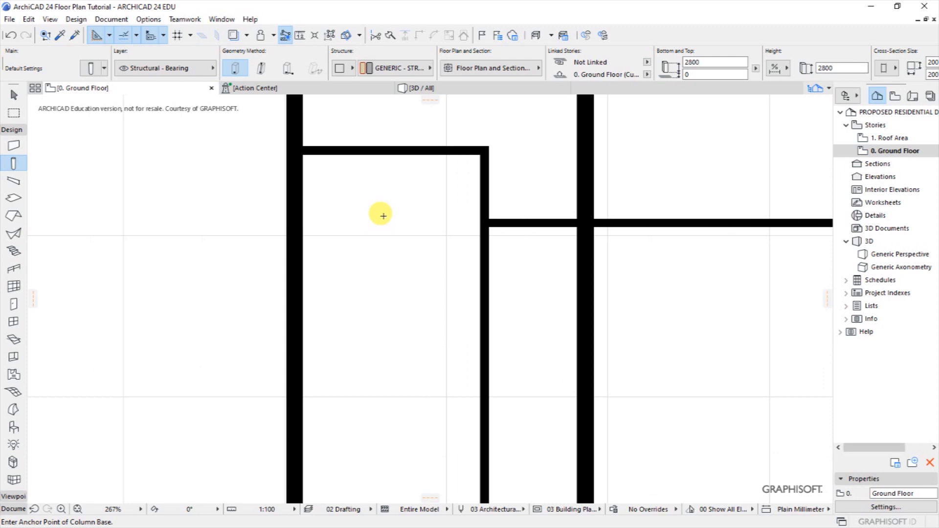
scroll(196, 330, "down", 2)
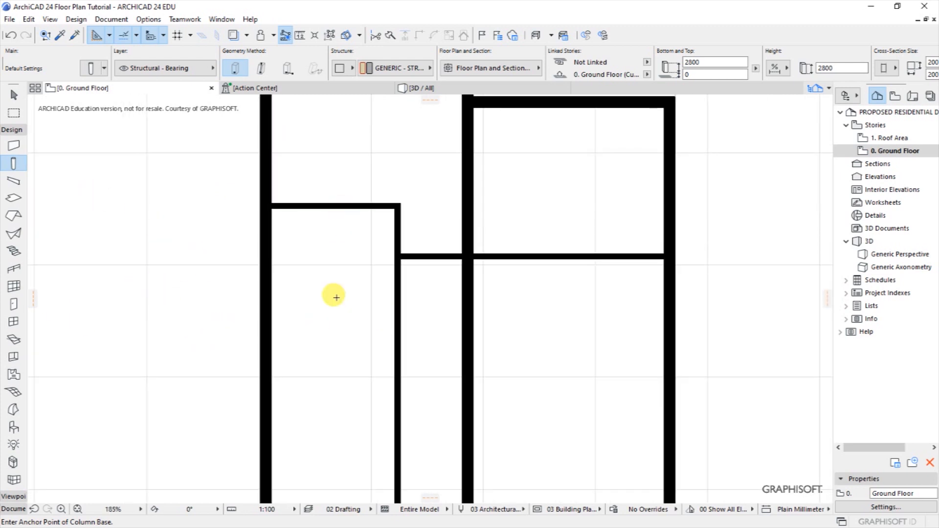
left_click(317, 209, "shift")
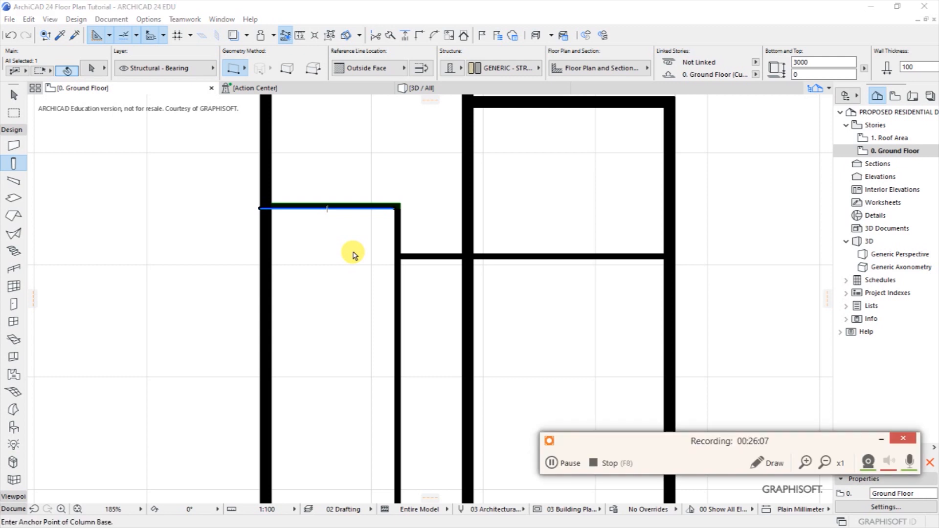
Drag a copy of the short partition wall 3100 mm down, measured from its midpoint.
left_click(881, 439)
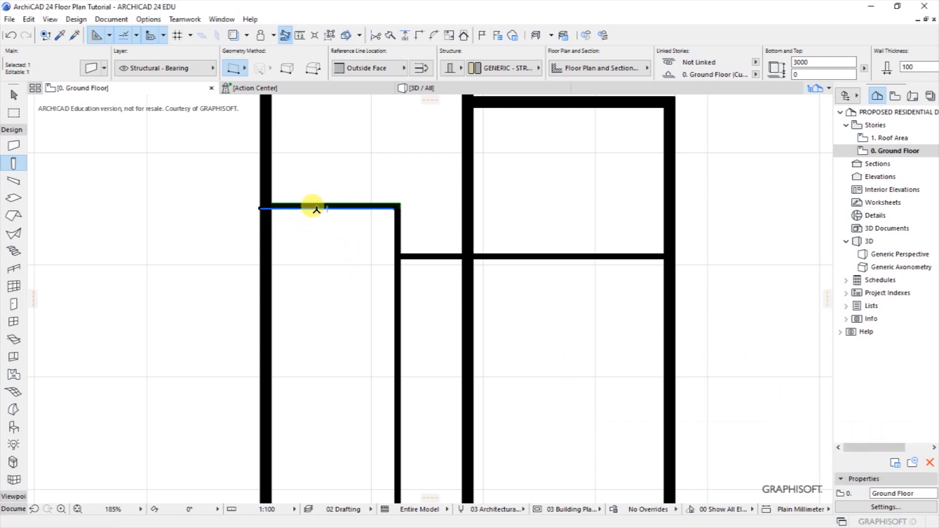
right_click(317, 210)
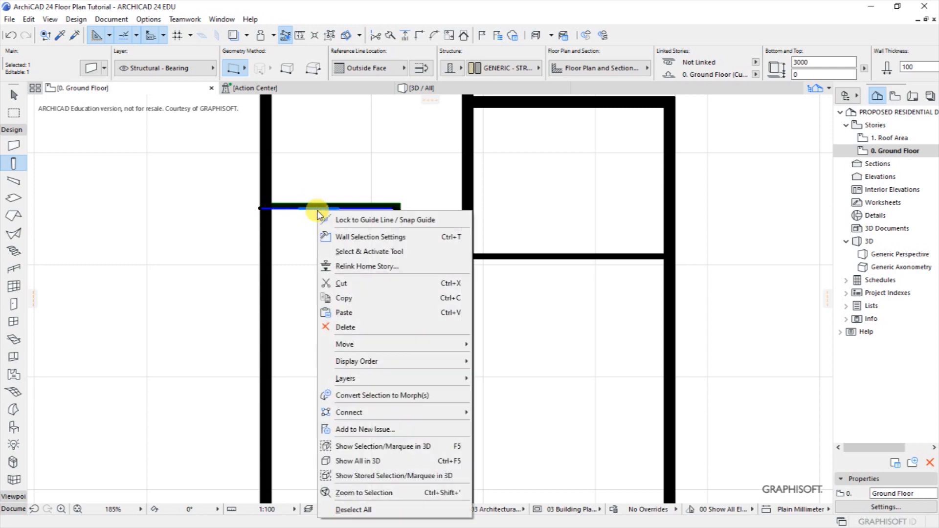
mouse_move(346, 345)
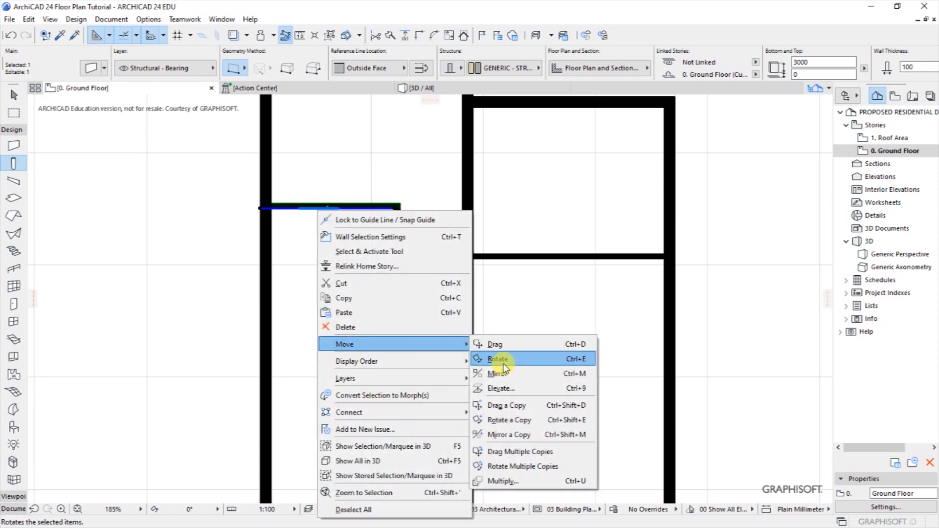
left_click(512, 407)
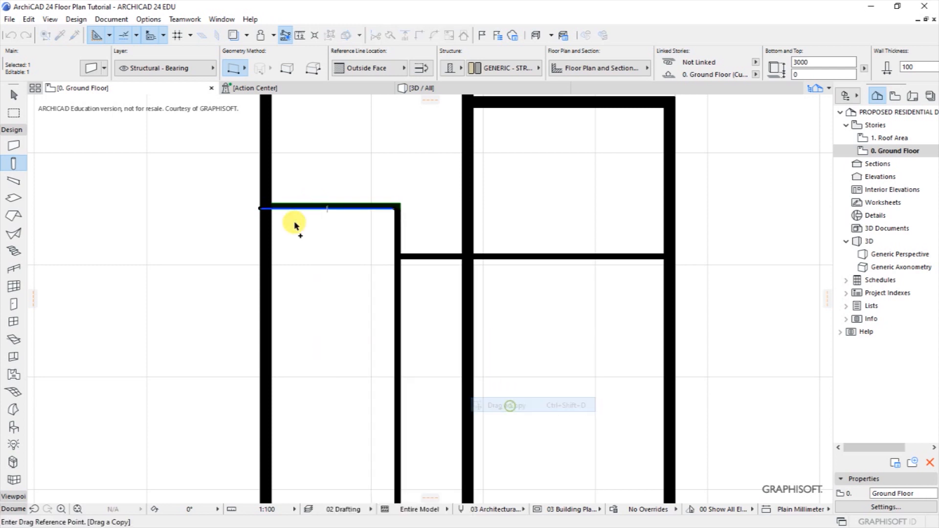
left_click(333, 208)
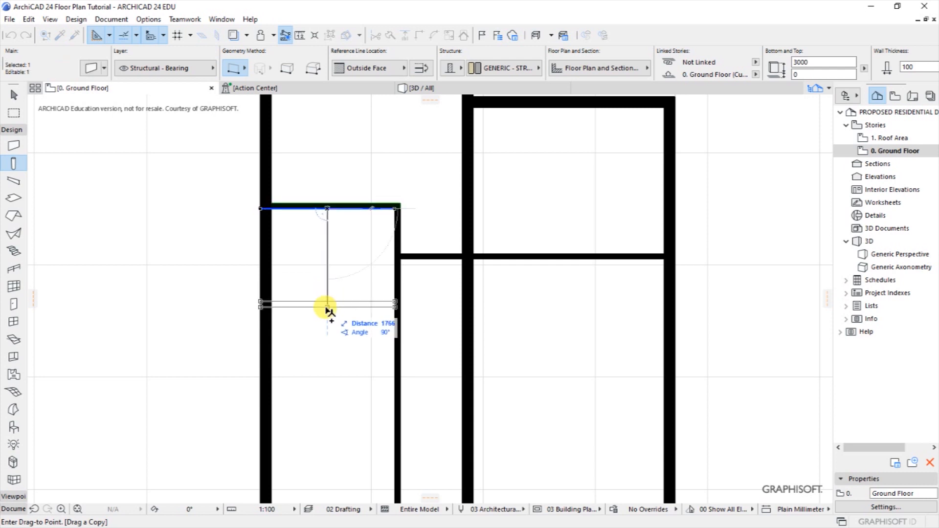
key("Tab")
type("3")
key("Return")
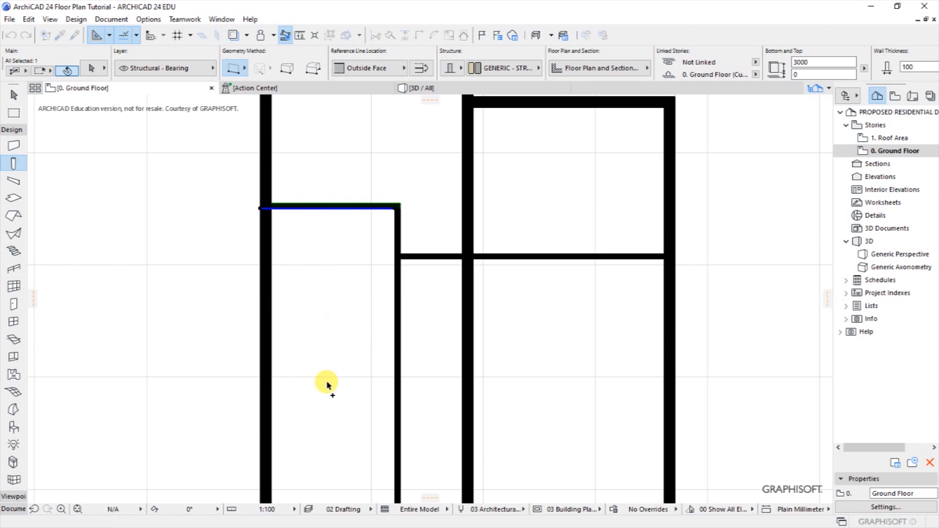
key("Escape")
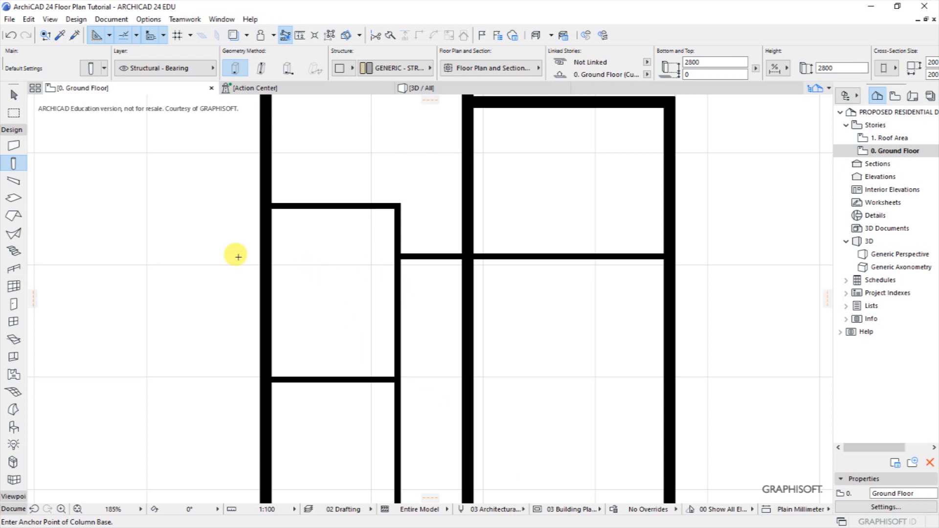
left_click(111, 19)
mouse_move(141, 39)
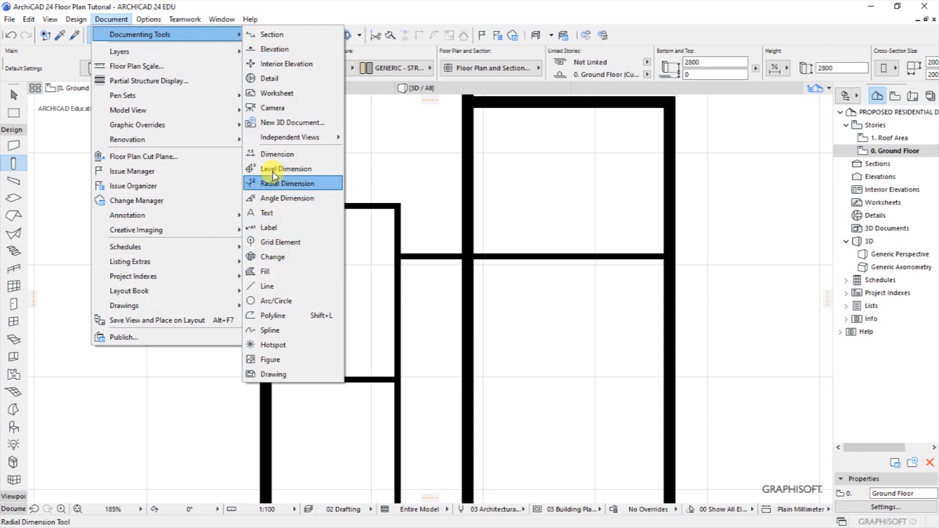
Place a dimension chain measuring the corridor between the left wall and the next wall.
left_click(273, 154)
left_click(399, 324)
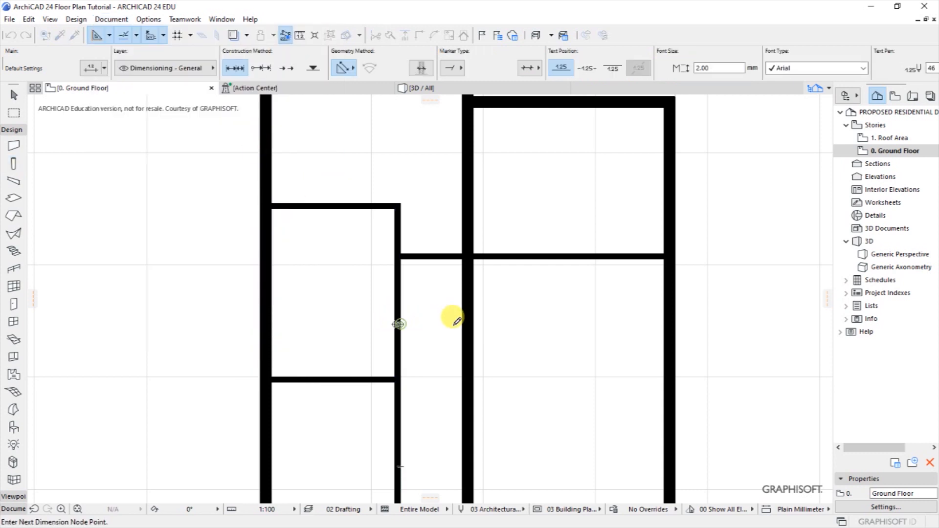
left_click(462, 325)
double_click(438, 310)
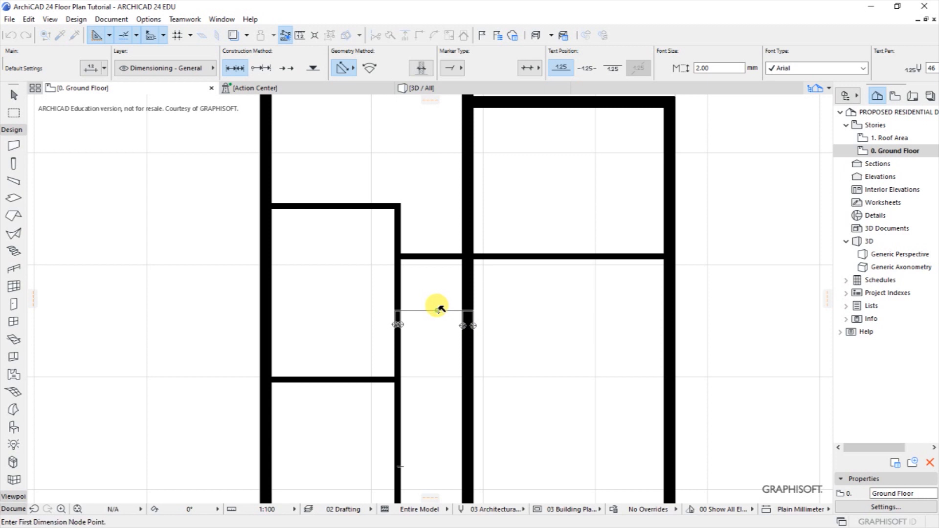
Move the vertical partition wall 100 mm right so the gap reads 1,000.
left_click(410, 284, "shift")
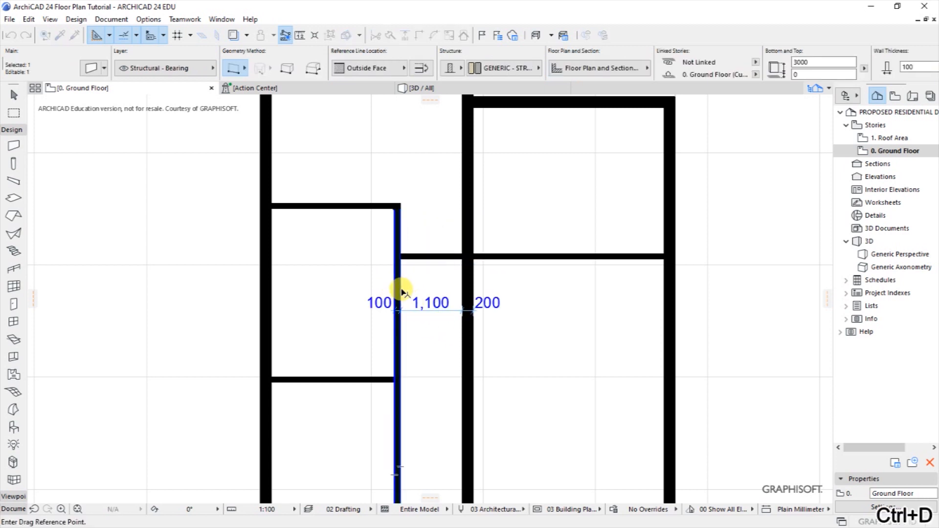
left_click(401, 291)
type("10")
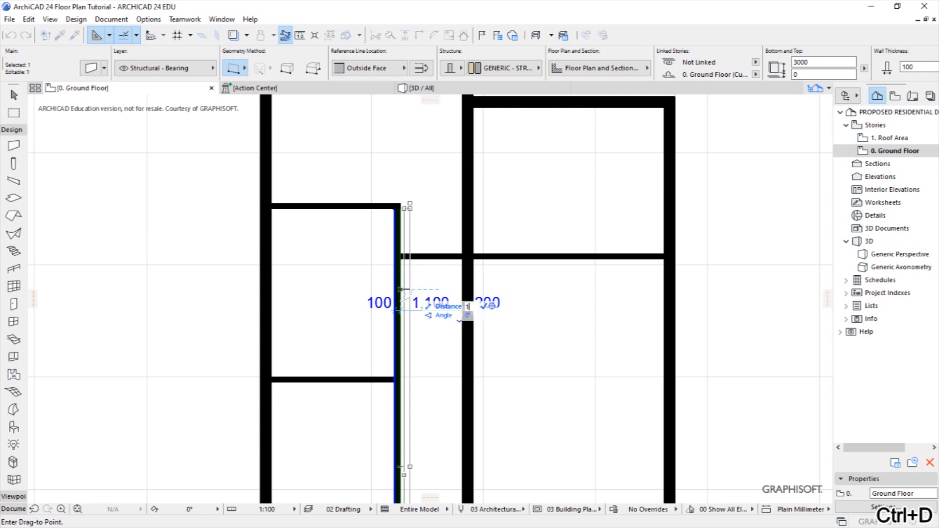
key("Return")
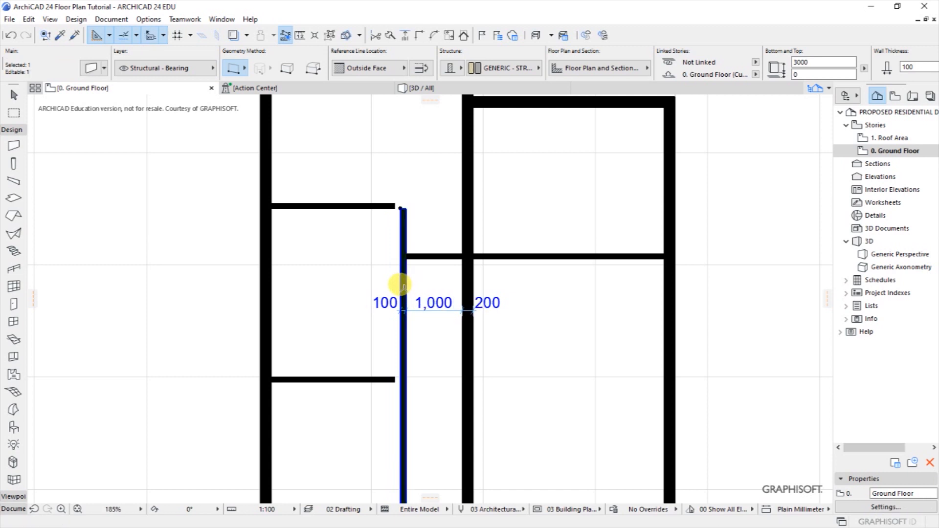
key("Escape")
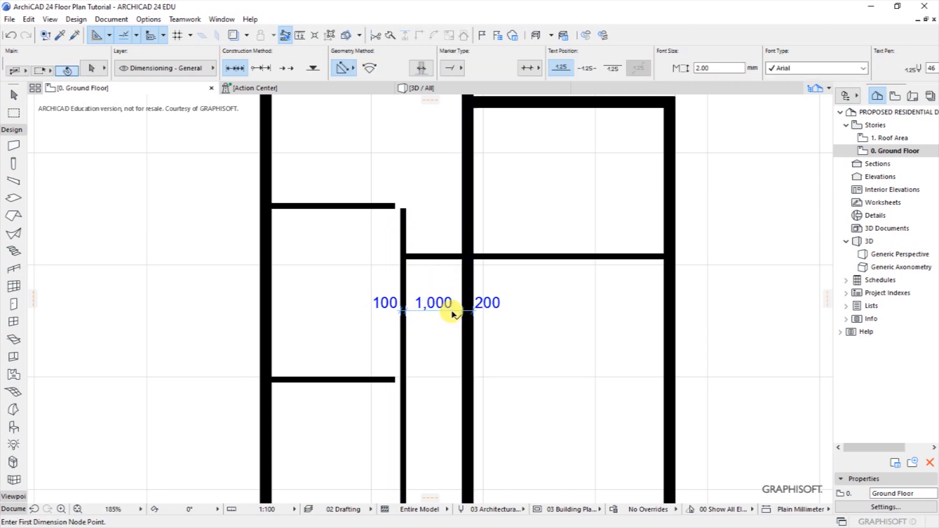
Delete the temporary dimension chain.
scroll(453, 314, "up", 3)
left_click(450, 306, "shift")
key("Delete")
scroll(442, 323, "down", 1)
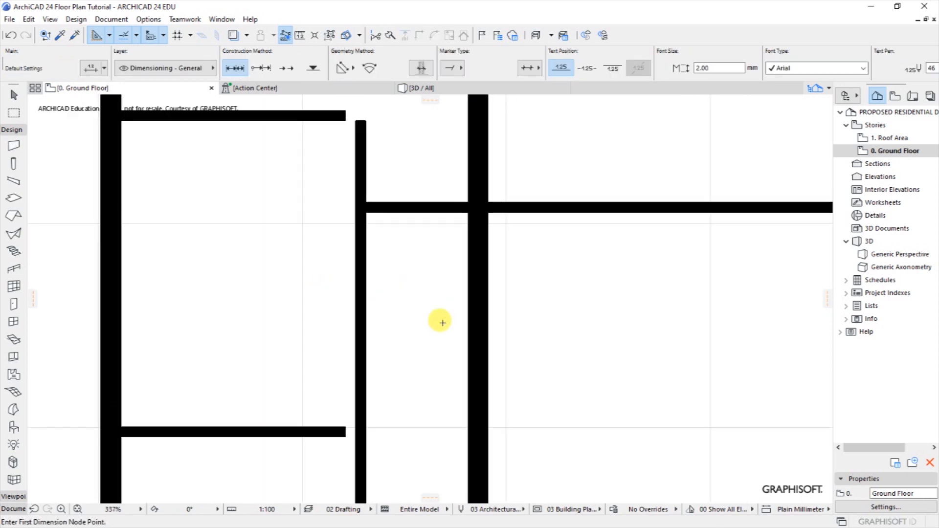
scroll(442, 323, "down", 4)
left_click(380, 213, "shift")
Intersect the upper partition wall with the vertical wall at their corner.
left_click(400, 222, "shift")
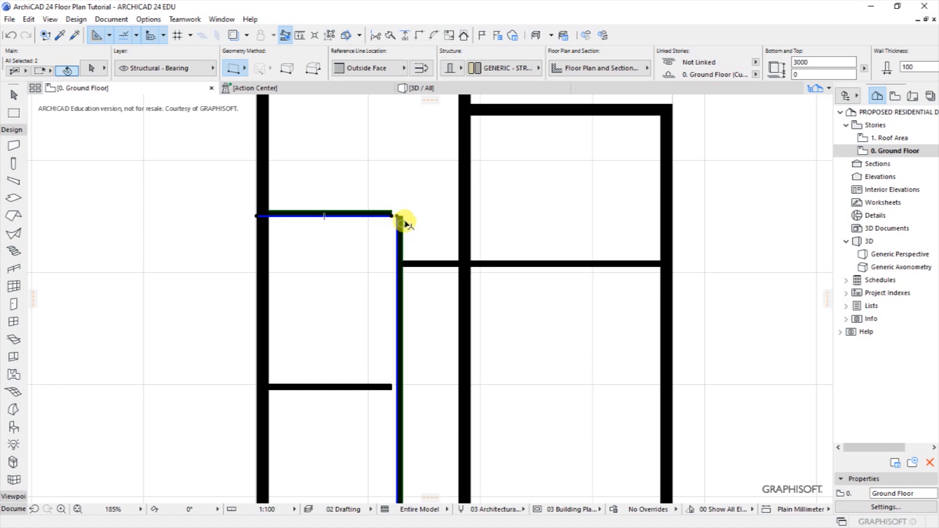
key("Escape")
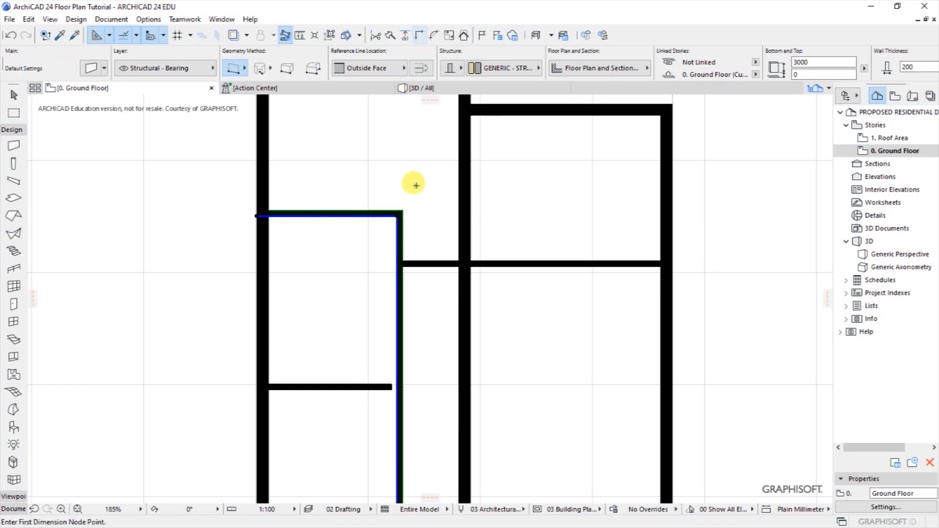
scroll(361, 402, "up", 4)
Stretch the lower partition wall's right end to meet the vertical wall.
left_click(385, 377, "shift")
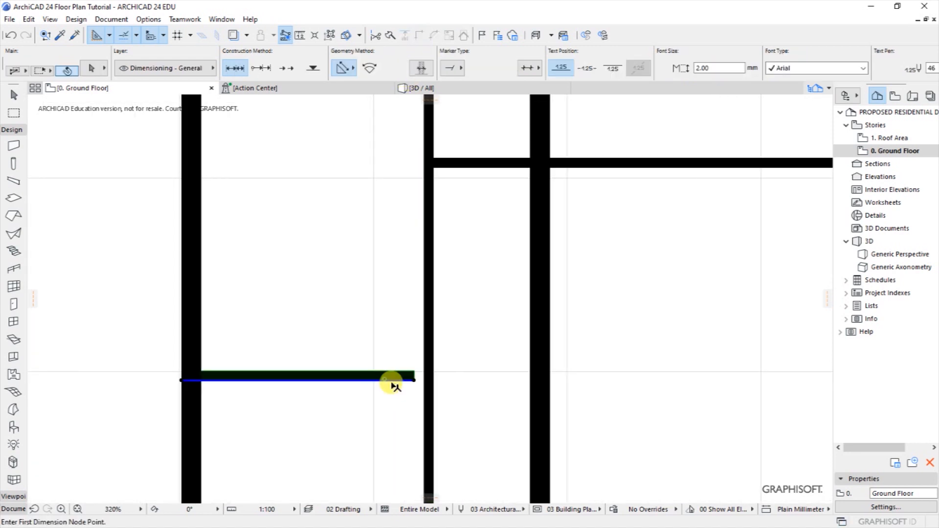
scroll(398, 382, "up", 5)
left_click(420, 370)
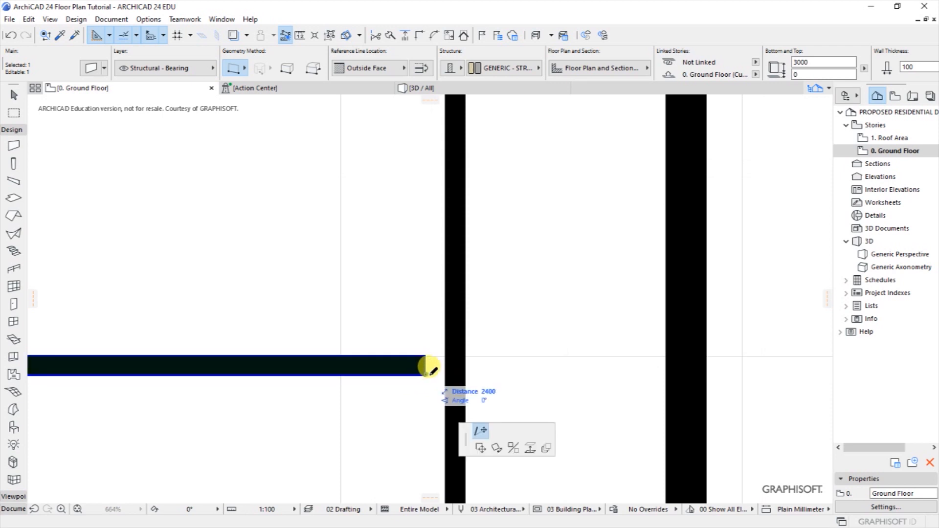
left_click(442, 376)
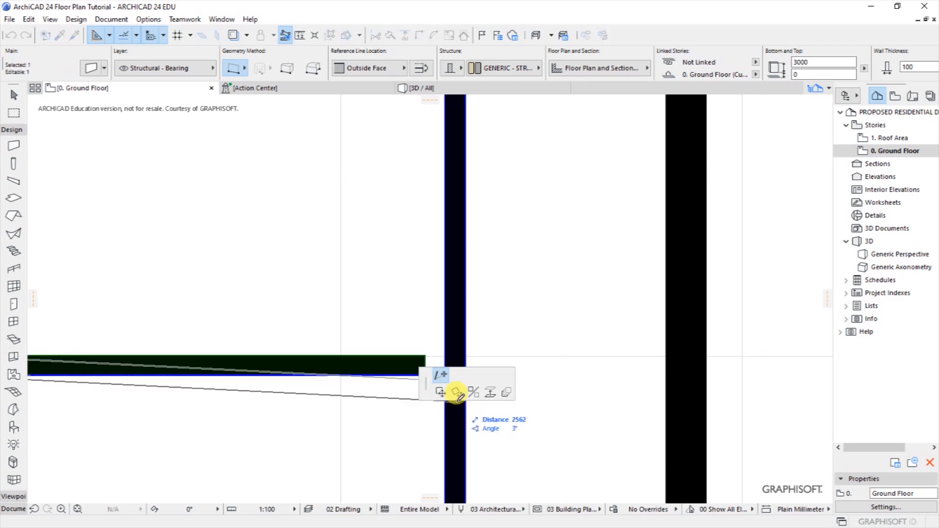
scroll(474, 319, "down", 3)
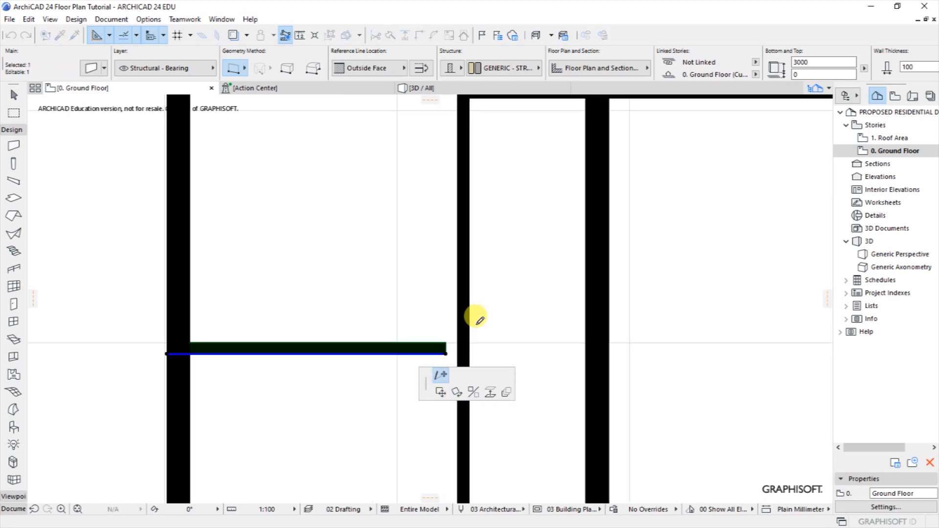
left_click(464, 352)
key("Escape")
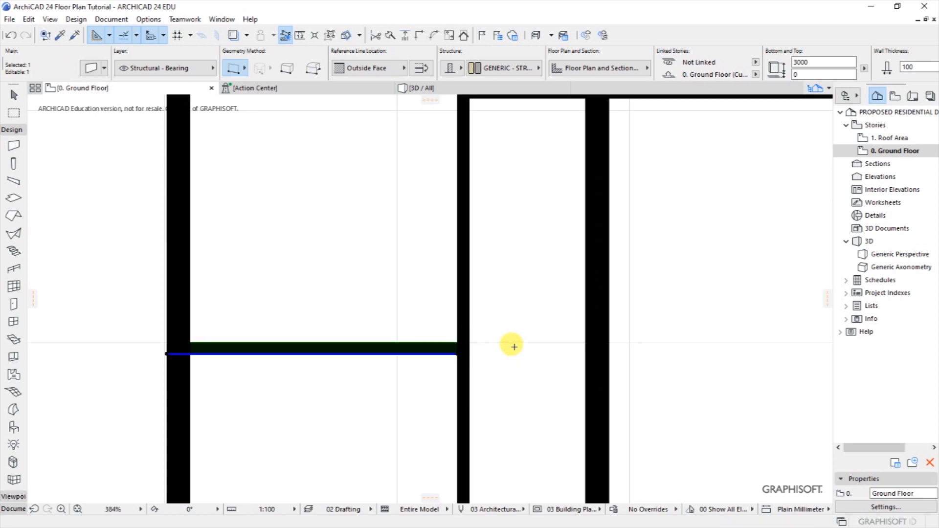
scroll(461, 346, "down", 4)
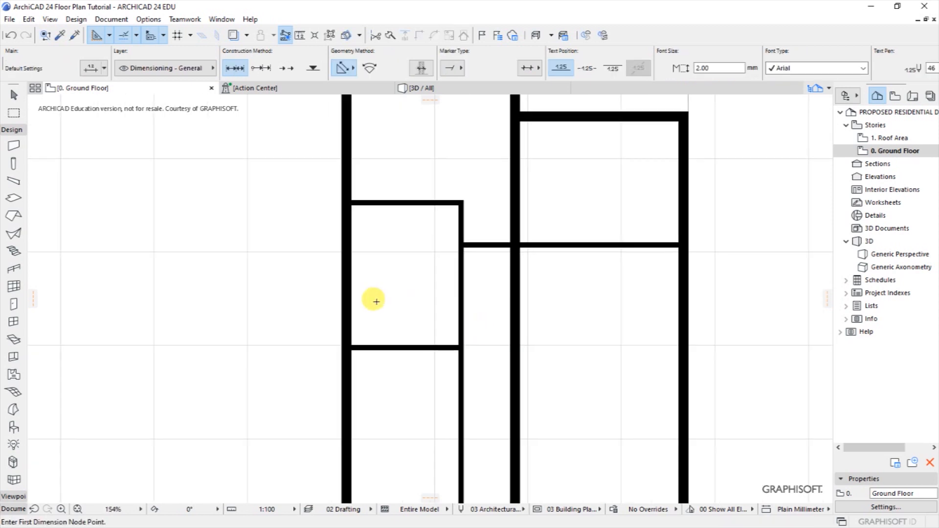
scroll(362, 298, "down", 4)
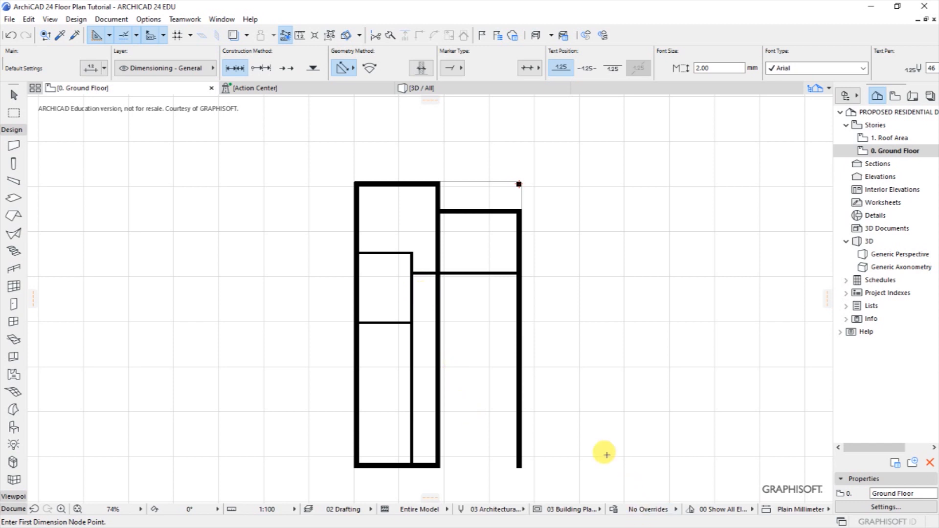
key("ctrl+shift+h")
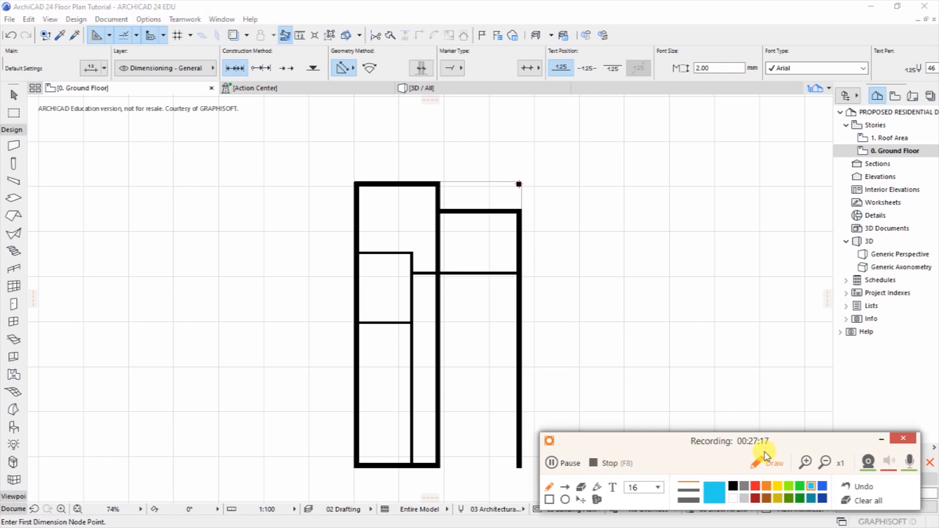
left_click(880, 440)
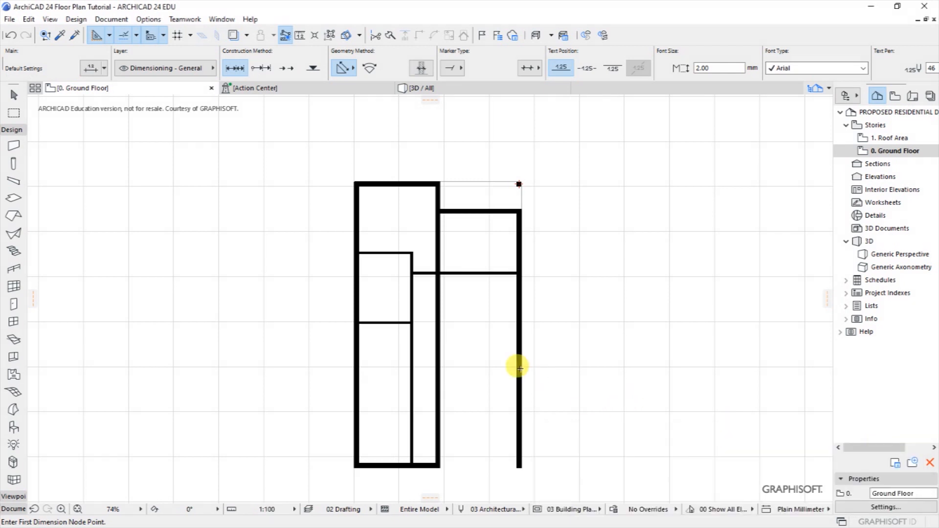
scroll(401, 296, "down", 1)
scroll(392, 318, "up", 3)
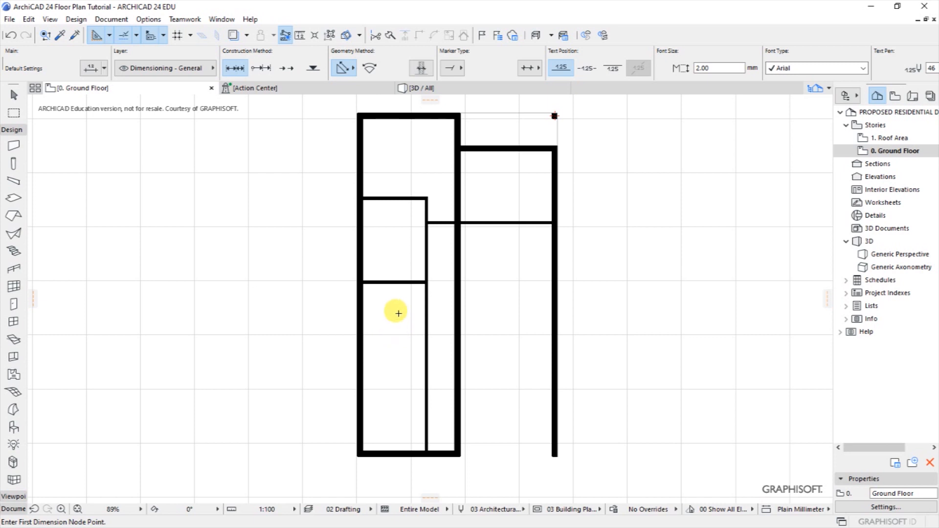
scroll(384, 318, "up", 1)
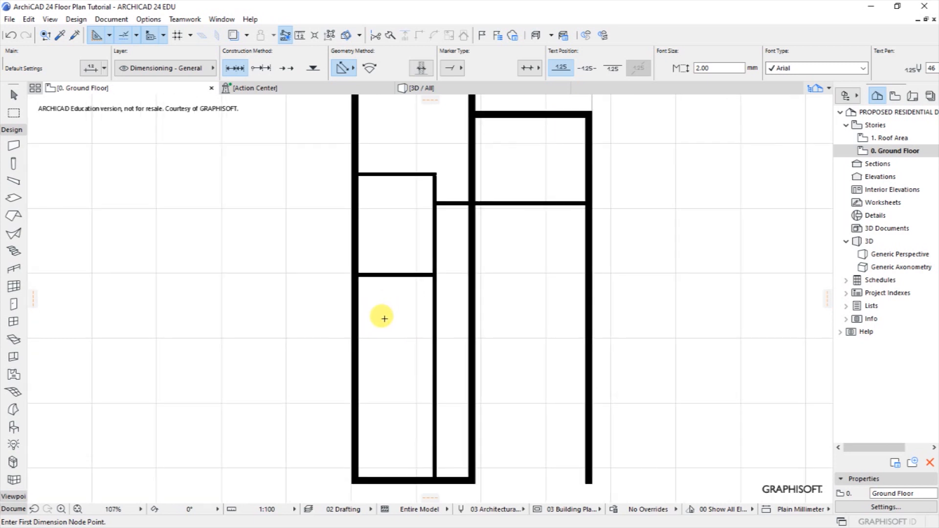
left_click(397, 277, "shift")
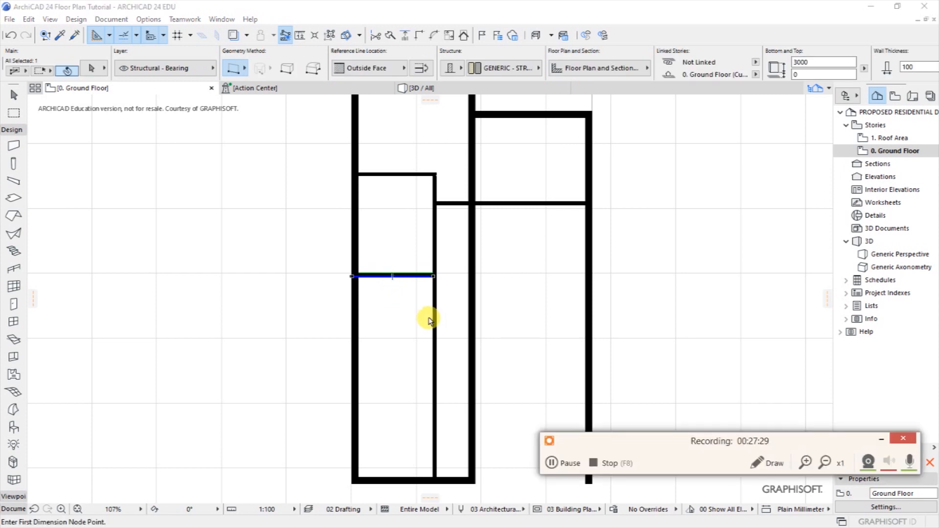
Drag a copy of the selected partition wall 1400 below the original.
left_click(880, 443)
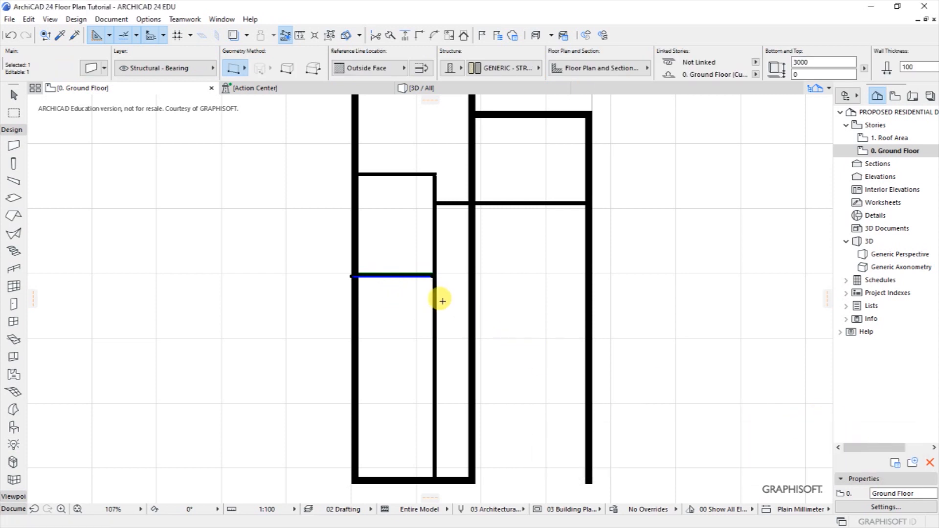
right_click(395, 274)
mouse_move(426, 353)
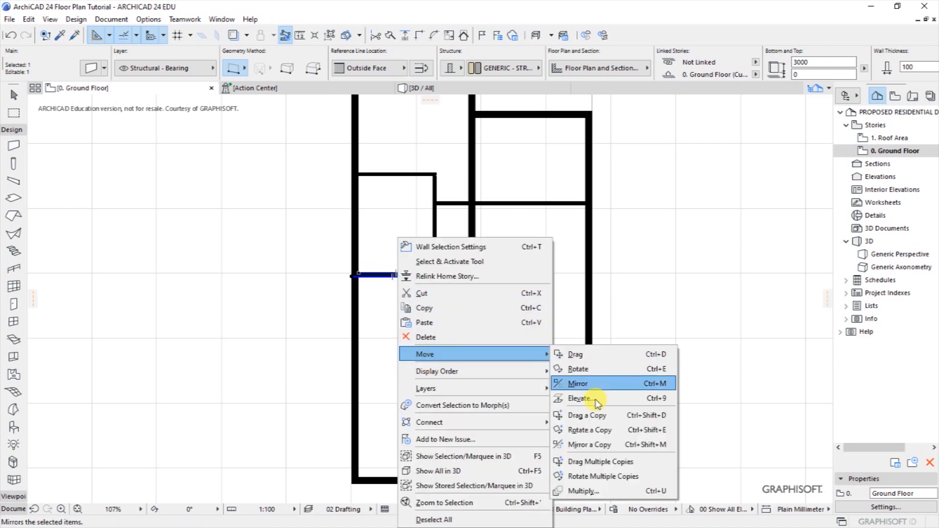
left_click(587, 415)
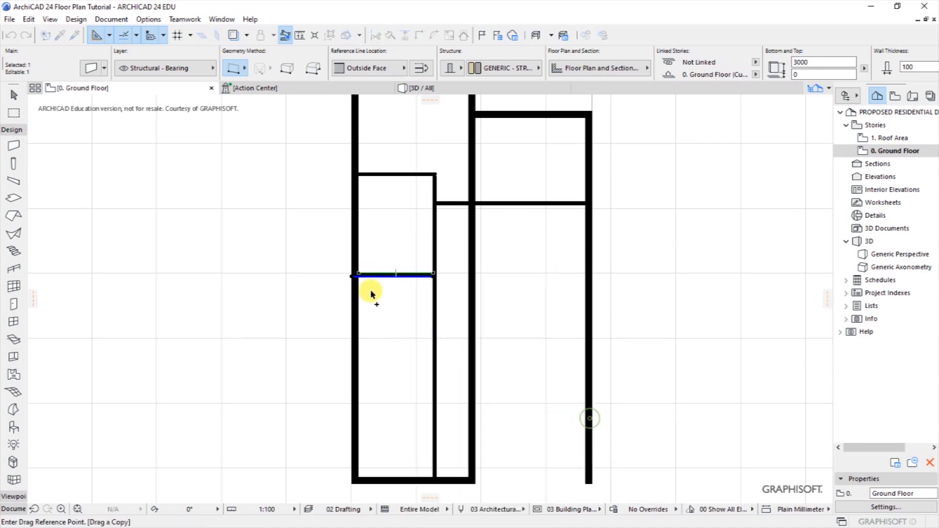
left_click(397, 277)
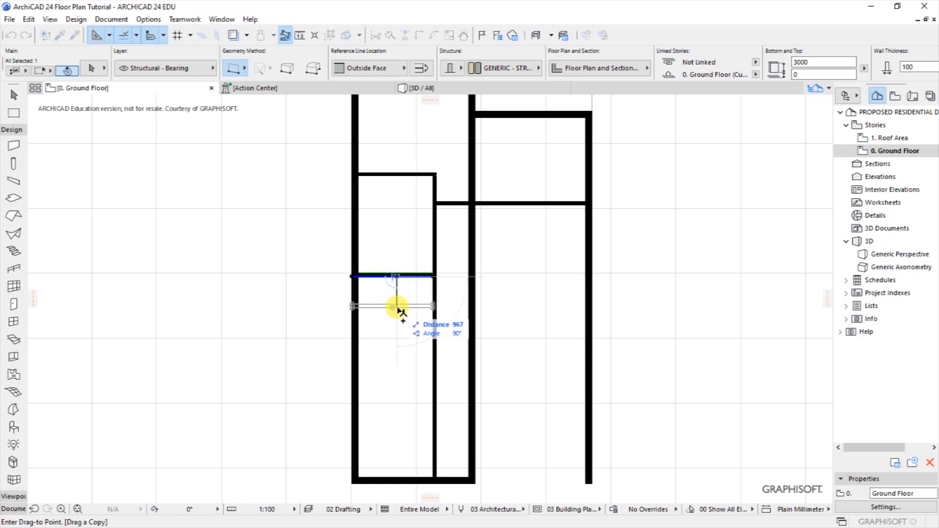
type("1400")
left_click(396, 321)
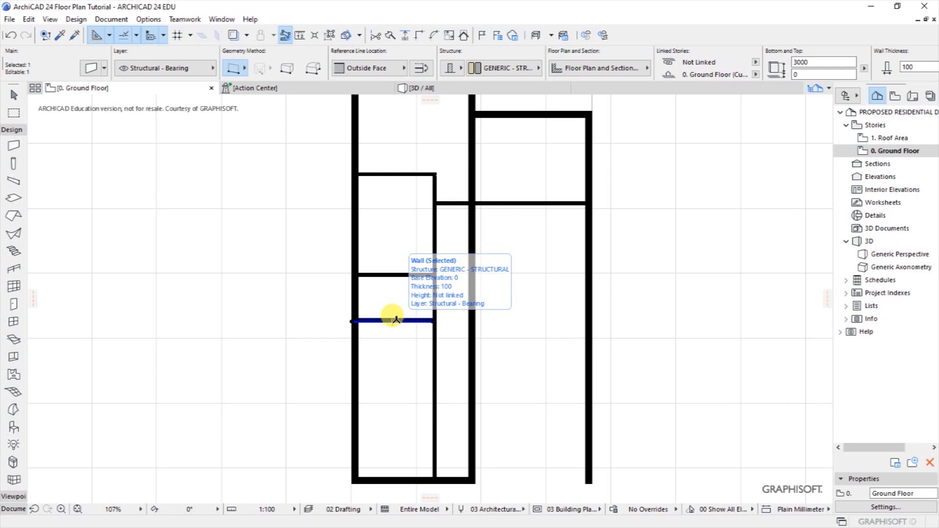
Drag another copy of the new wall a further 1400 down.
right_click(397, 321)
mouse_move(421, 145)
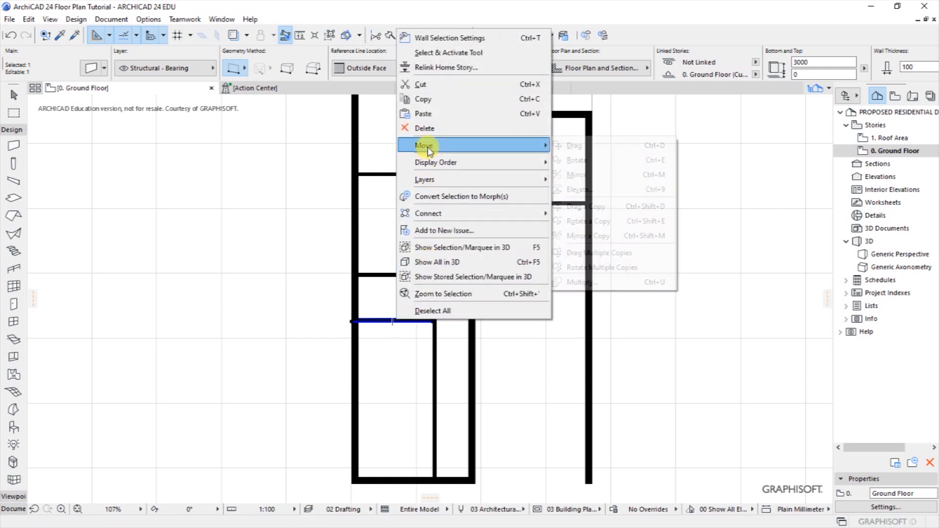
left_click(578, 208)
left_click(399, 322)
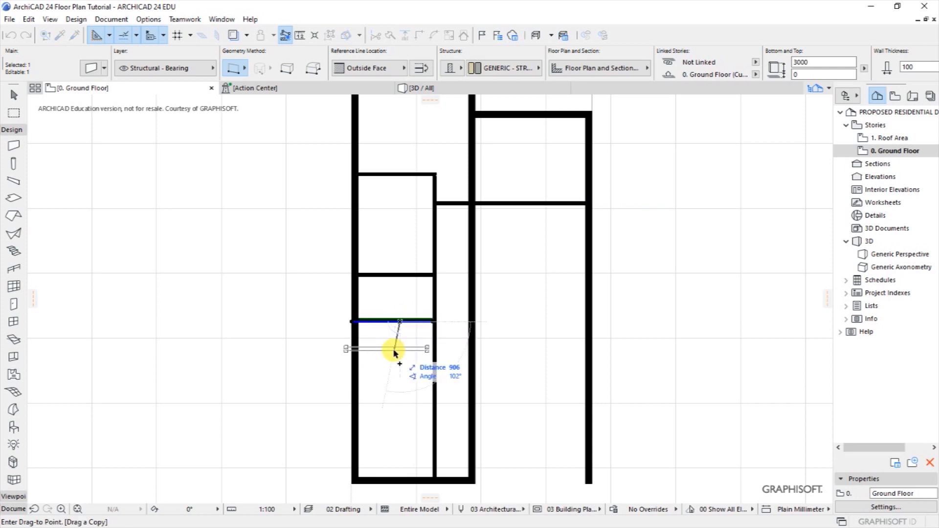
key("Tab")
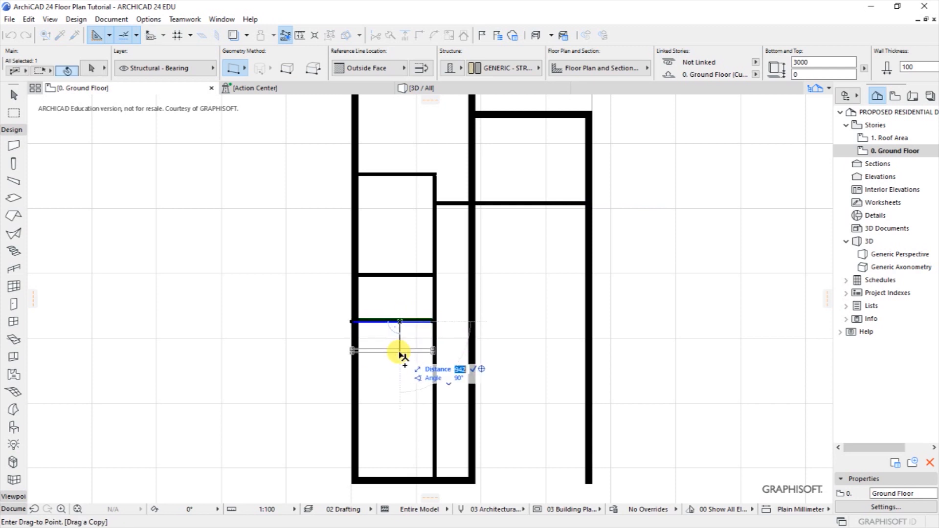
type("1400")
key("Return")
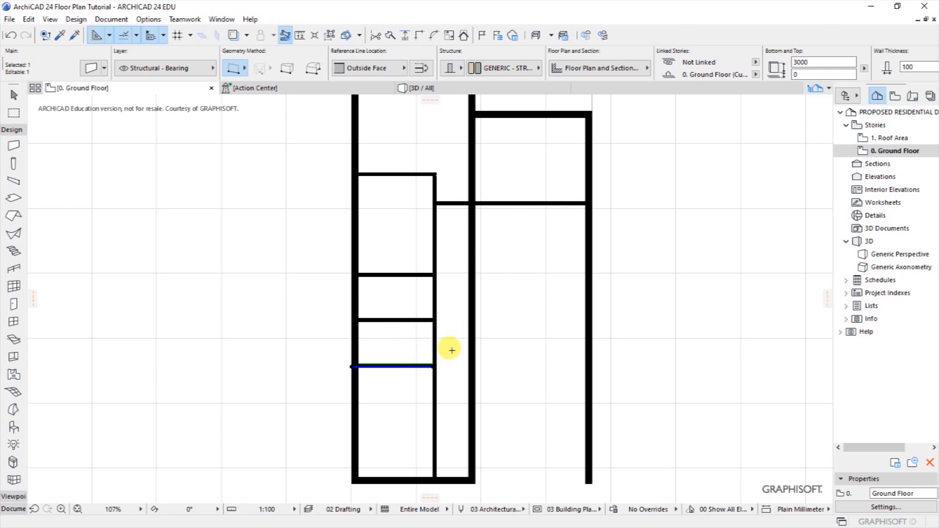
key("Escape")
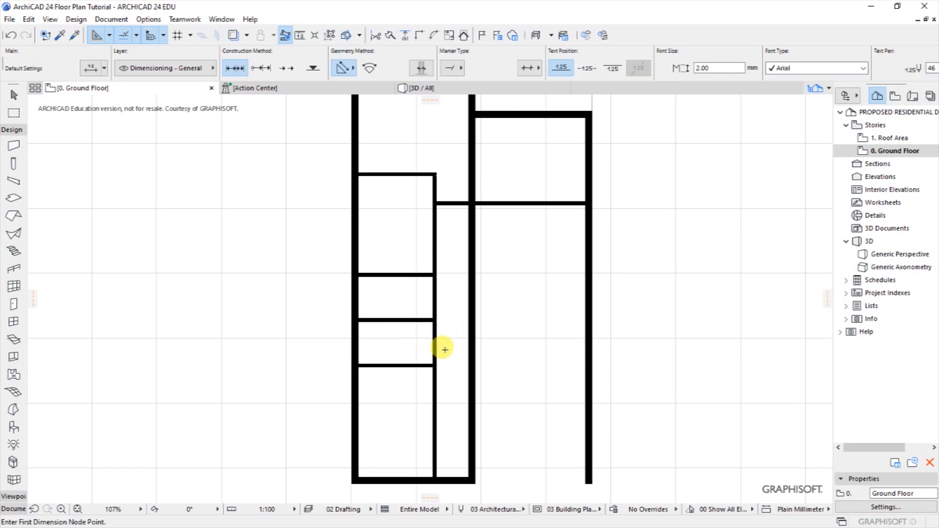
Shorten the vertical partition wall so it ends at the lowest partition.
left_click(433, 407, "shift")
left_click(433, 482)
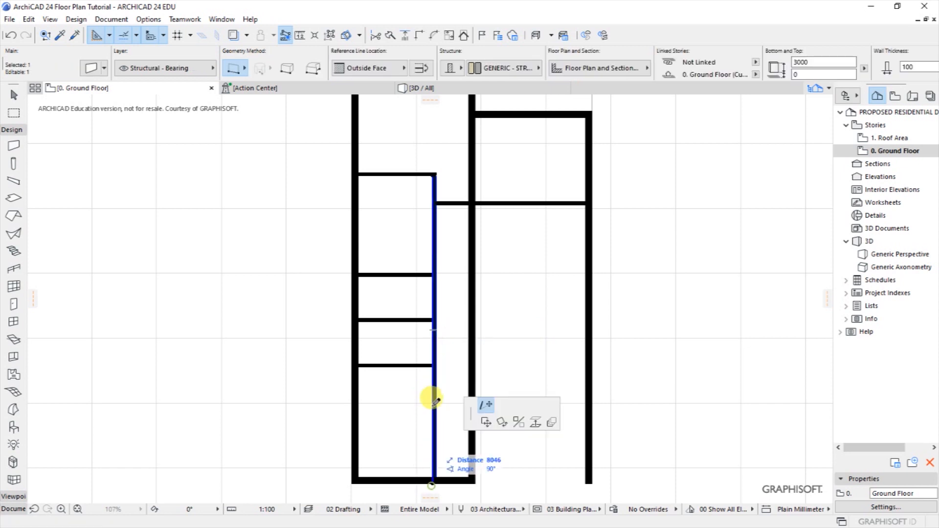
key("Escape")
scroll(430, 367, "up", 10)
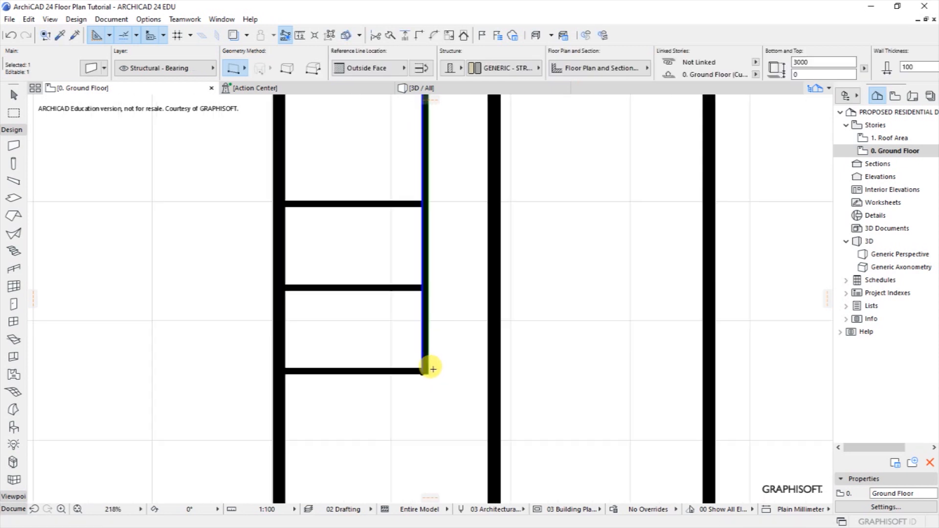
left_click(371, 381, "shift")
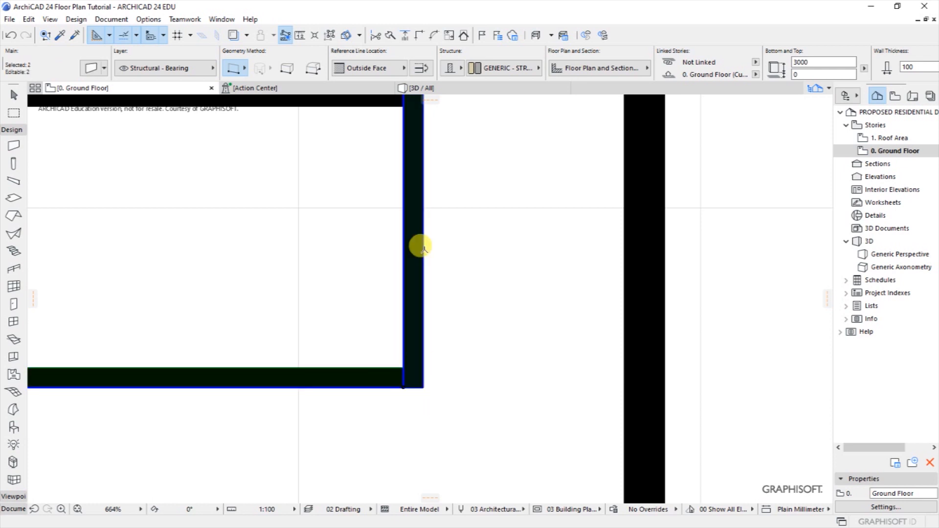
left_click(463, 293)
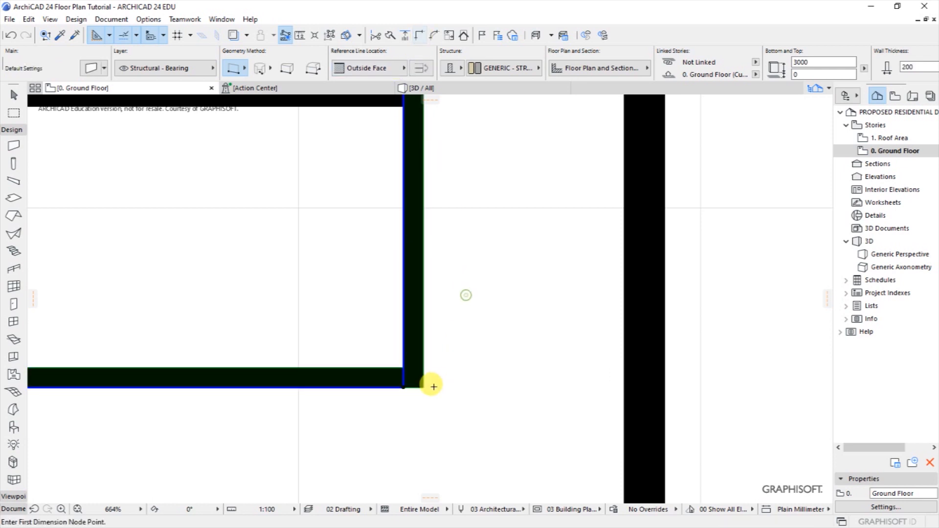
scroll(416, 418, "down", 1)
scroll(416, 417, "down", 10)
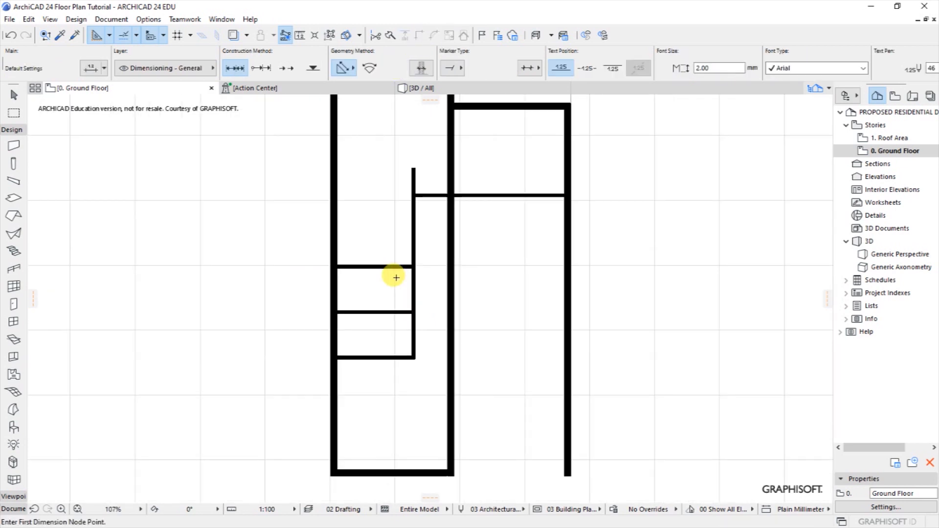
Extend the middle partition wall 1300 to the right to meet the next wall.
left_click(413, 312, "shift")
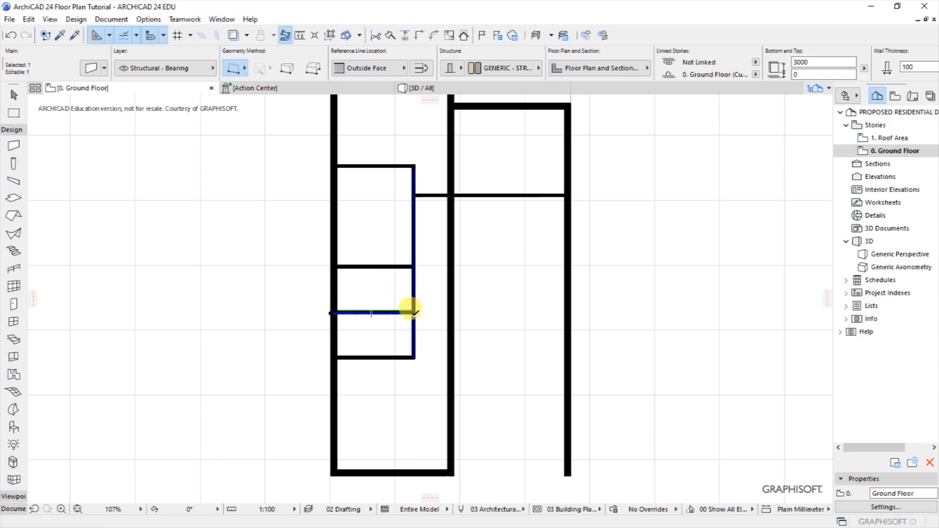
left_click(413, 312)
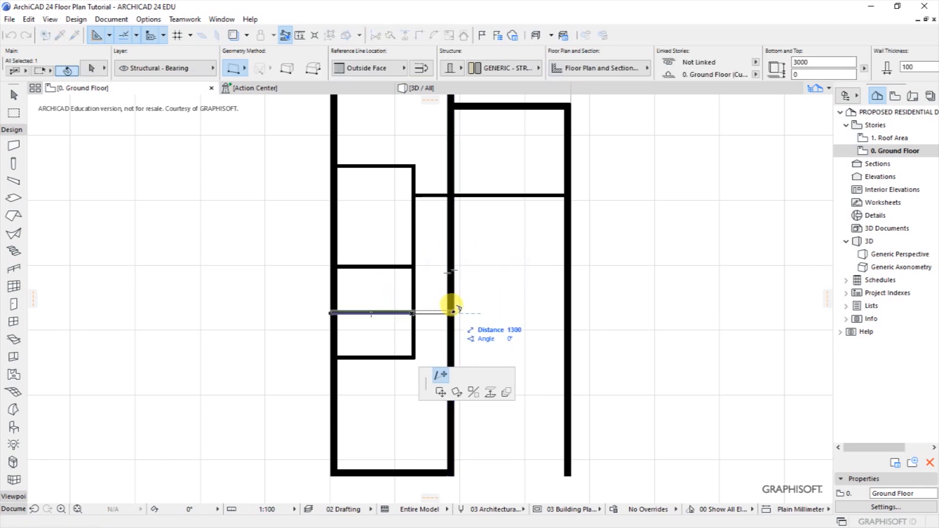
left_click(479, 313)
key("Escape")
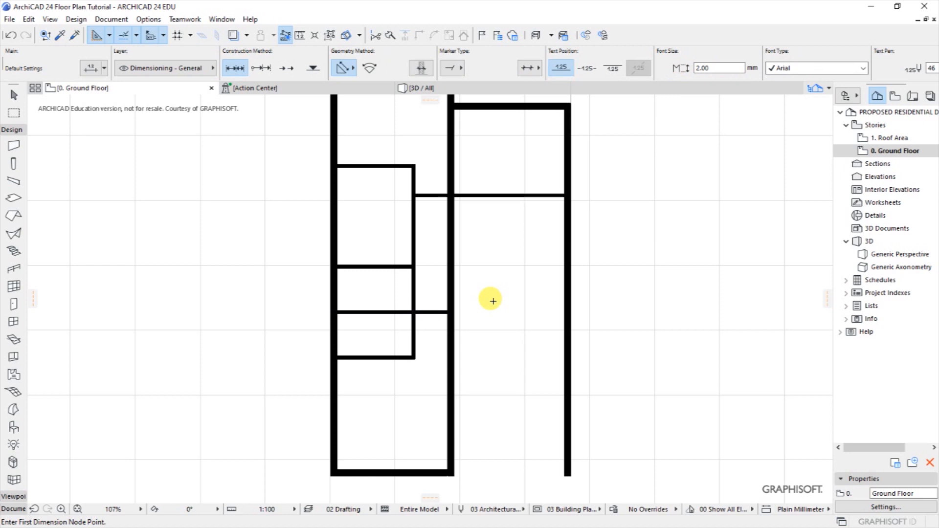
scroll(452, 306, "down", 1)
scroll(453, 306, "down", 2)
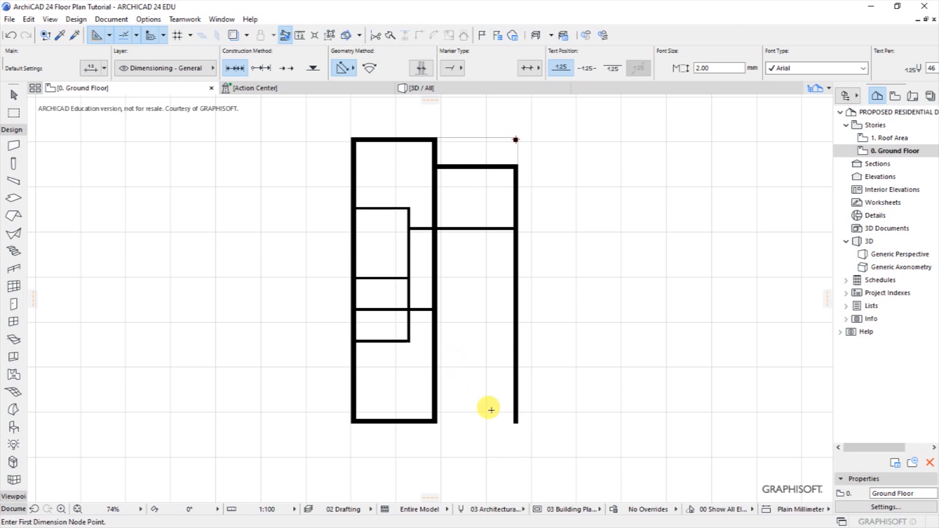
scroll(489, 410, "up", 1)
scroll(487, 430, "up", 1)
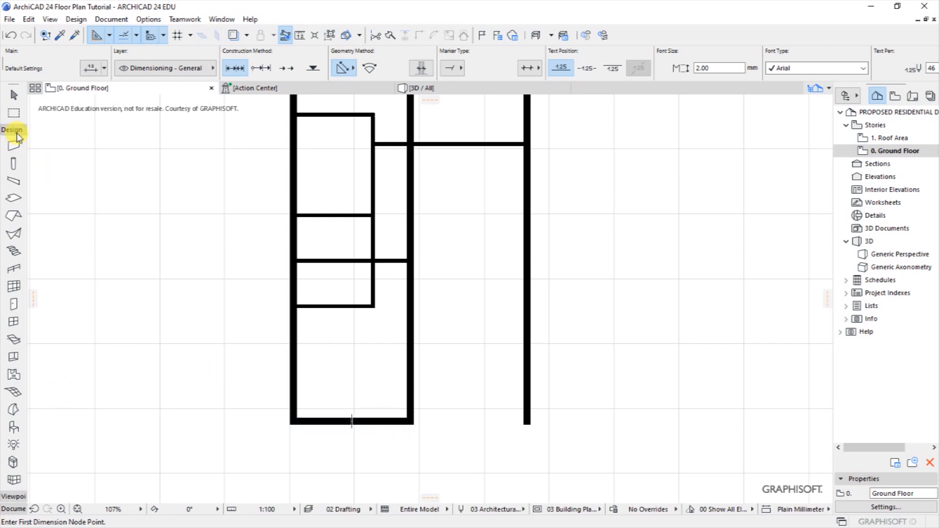
Draw a 1500 mm vertical guide line up from the bottom wall, then a horizontal guide line to the right.
left_click(111, 19)
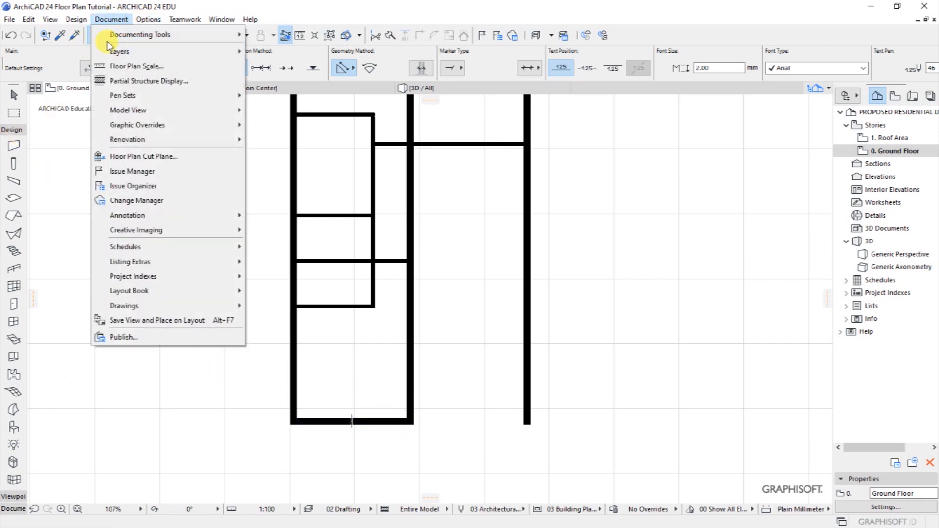
mouse_move(196, 43)
left_click(268, 286)
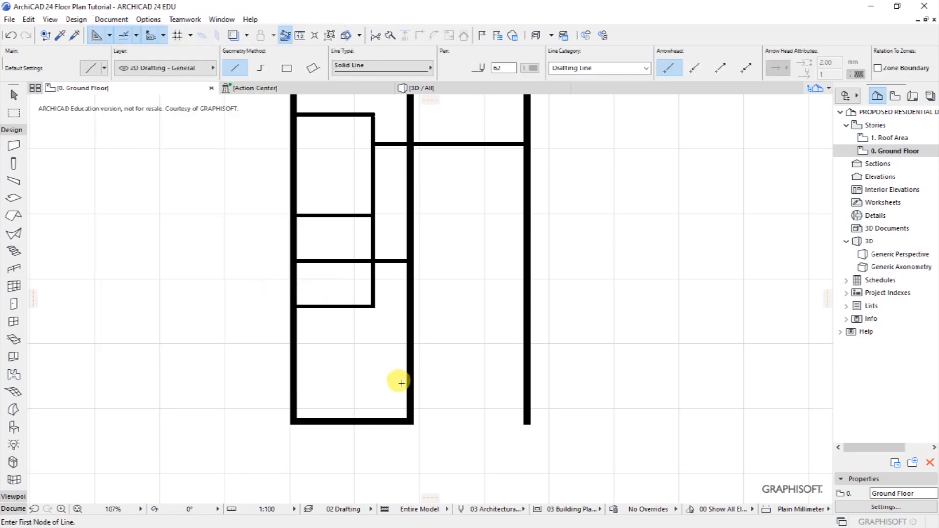
left_click(400, 418)
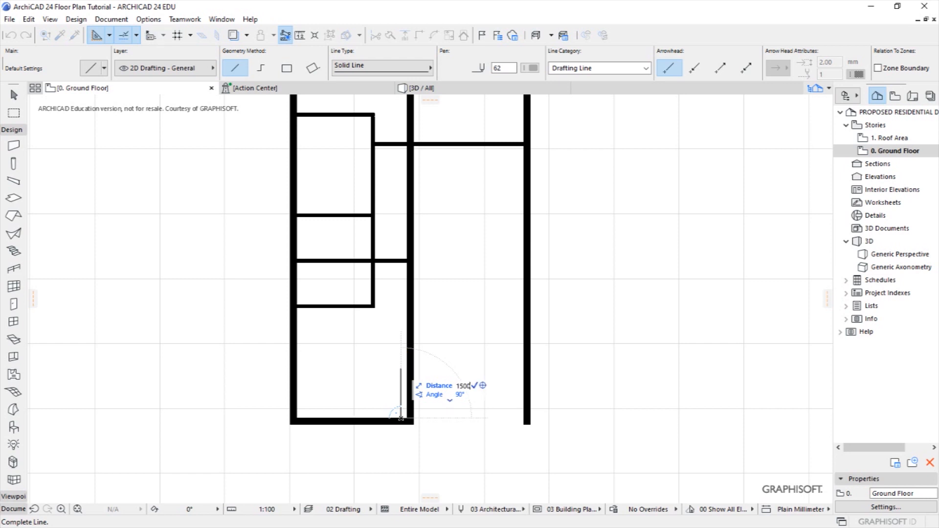
key("Return")
left_click(401, 369)
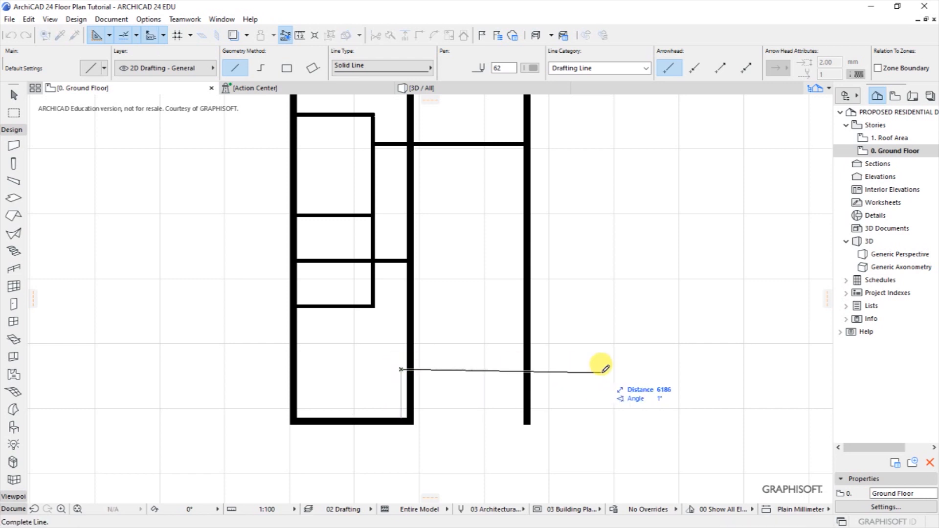
left_click(601, 371)
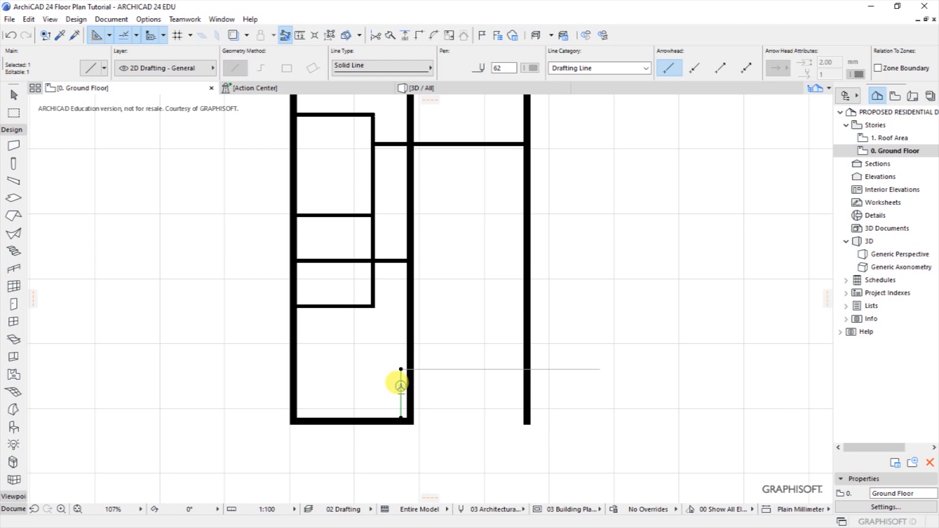
key("Escape")
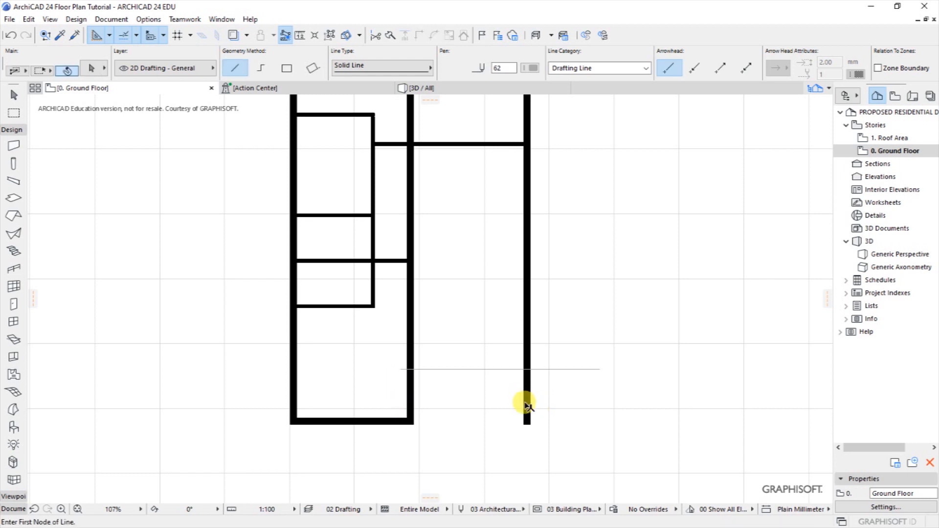
Shorten the right-hand outer wall so its bottom end stops at the horizontal guide line.
left_click(525, 423, "shift")
left_click(524, 424)
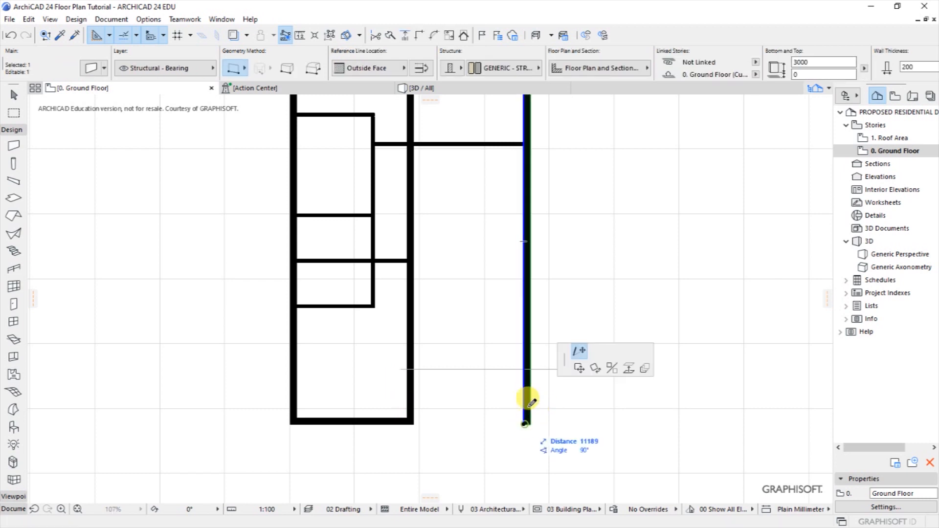
left_click(524, 370)
key("Escape")
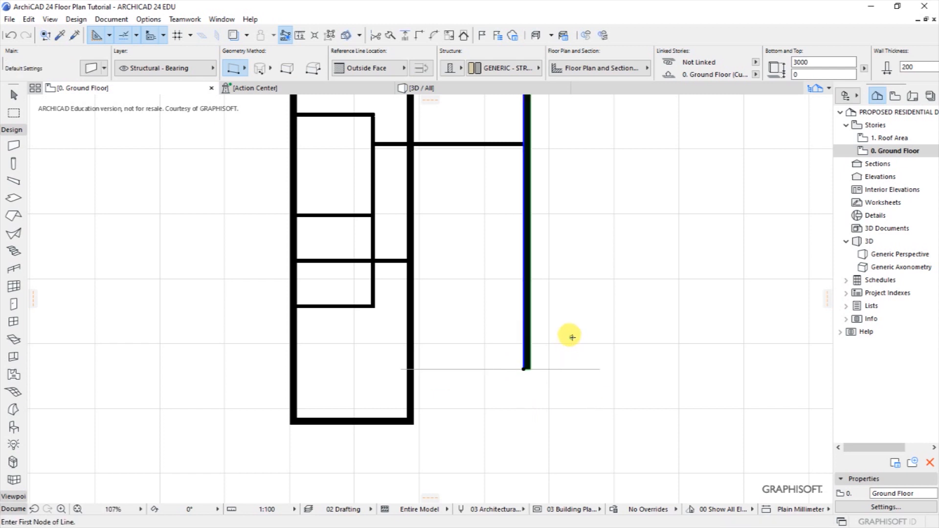
scroll(526, 369, "up", 2)
left_click(520, 367)
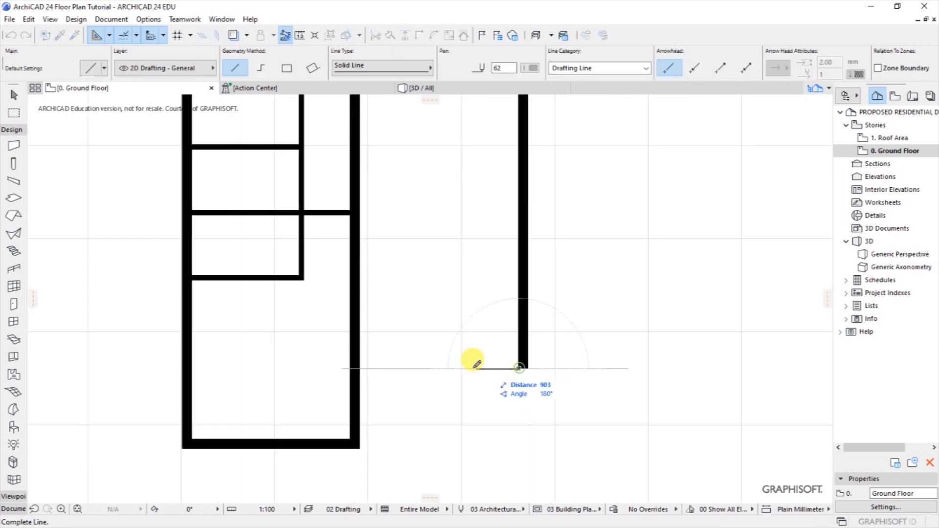
left_click(13, 145)
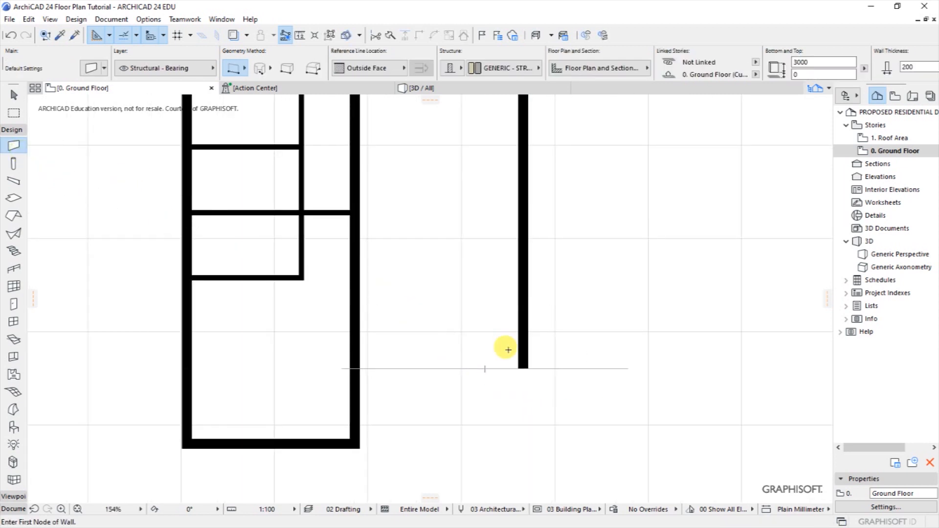
Draw a wall from the right wall's end to the left partition, move it 200 up, and delete the old guide line.
left_click(520, 367)
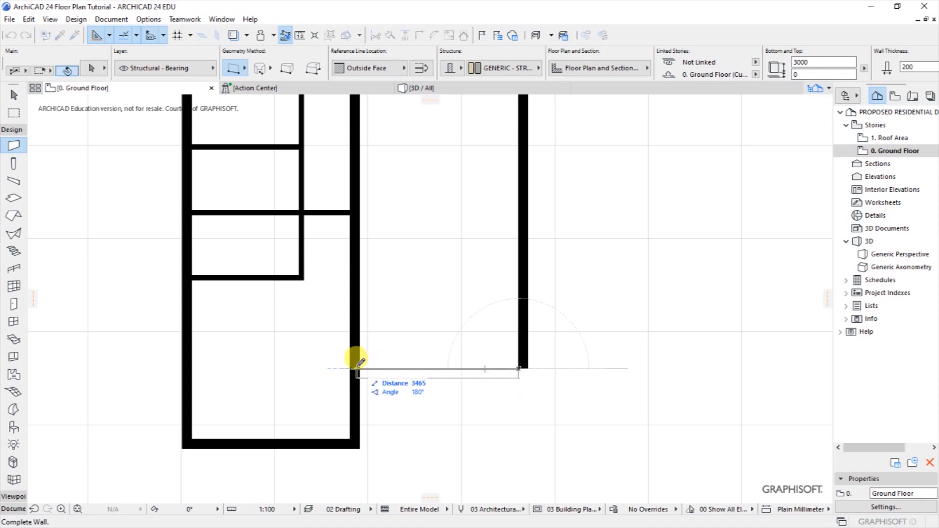
left_click(397, 380)
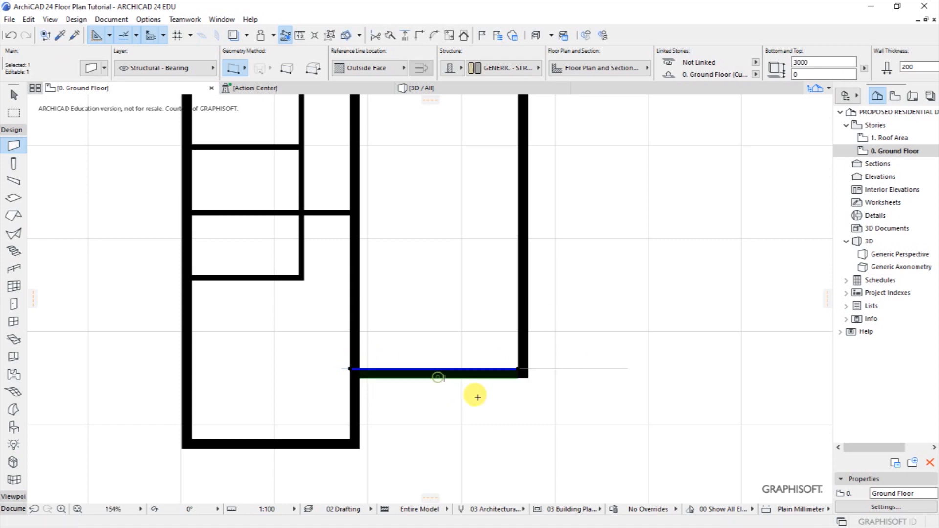
key("ctrl+d")
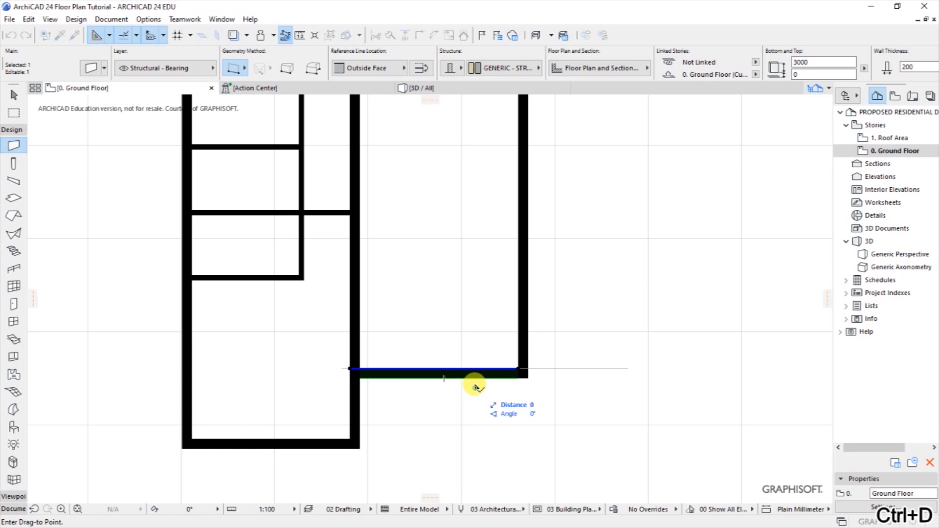
left_click(475, 388)
type("20")
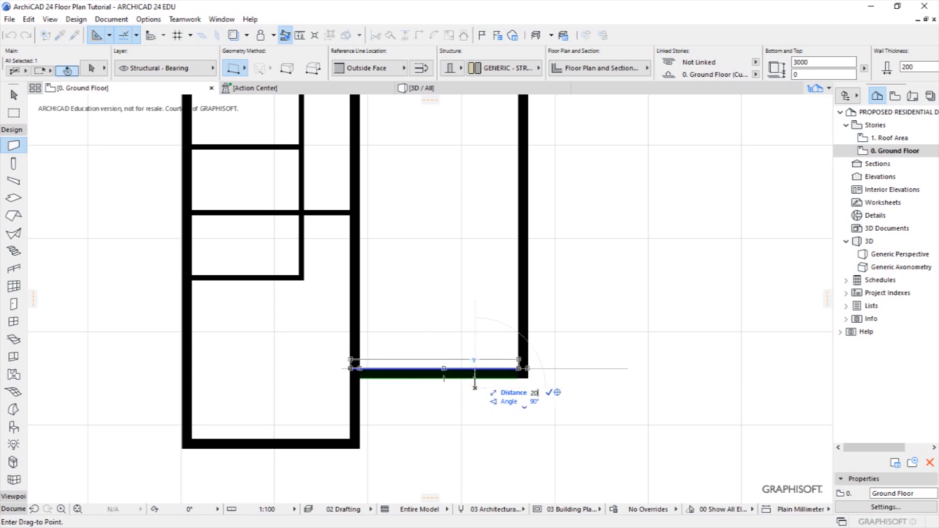
type("0")
left_click(475, 379)
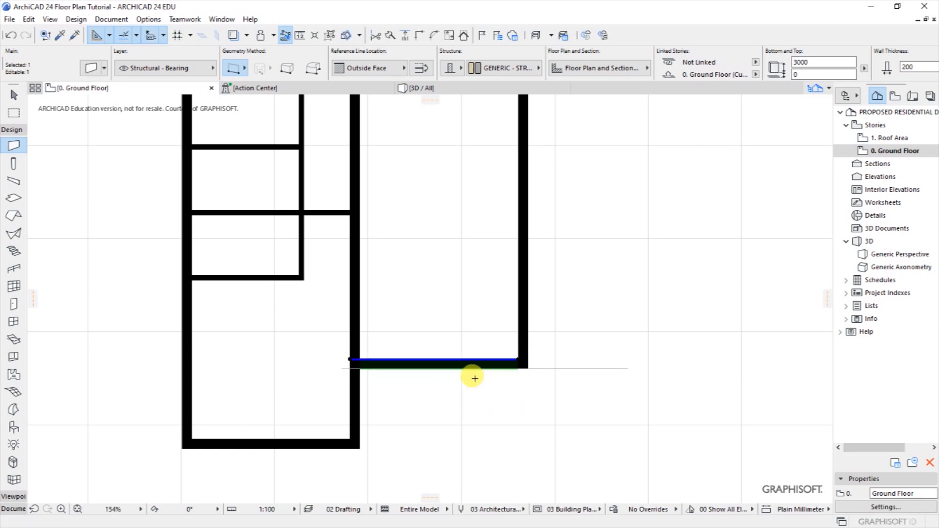
key("Escape")
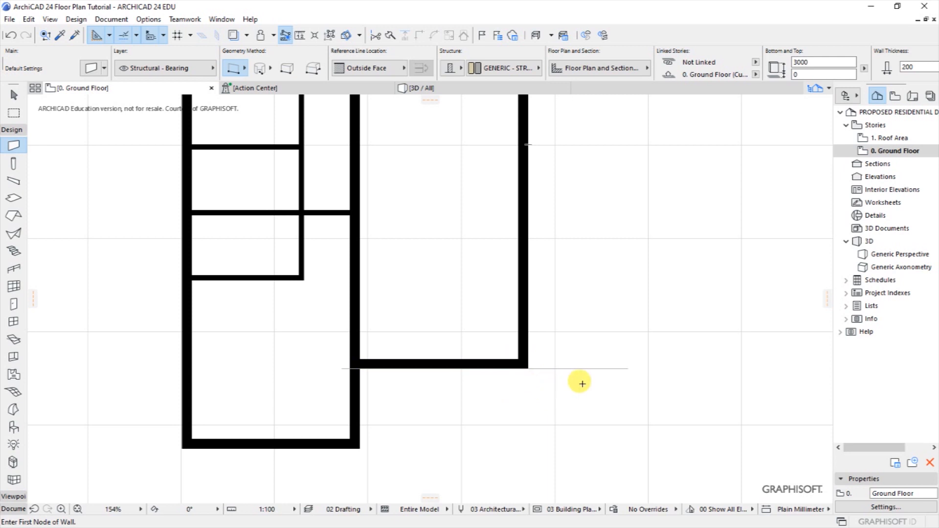
left_click(583, 371, "shift")
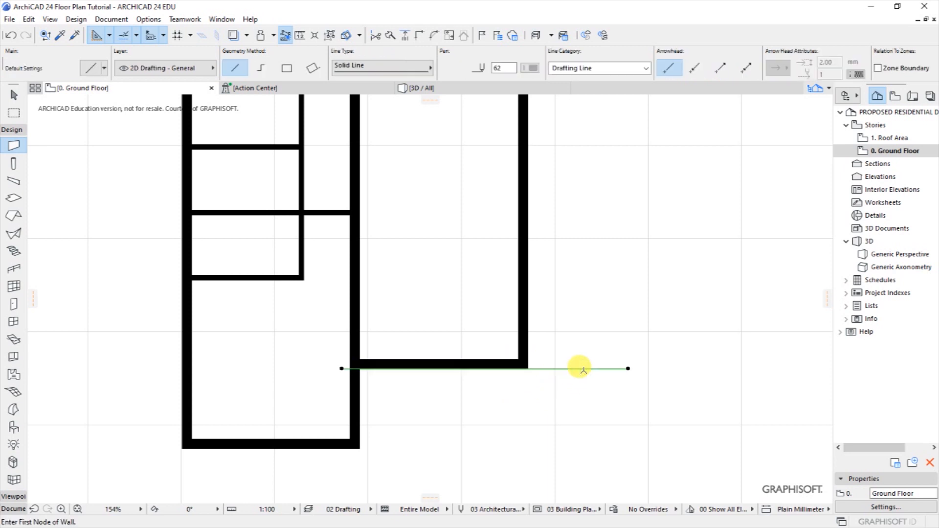
key("Delete")
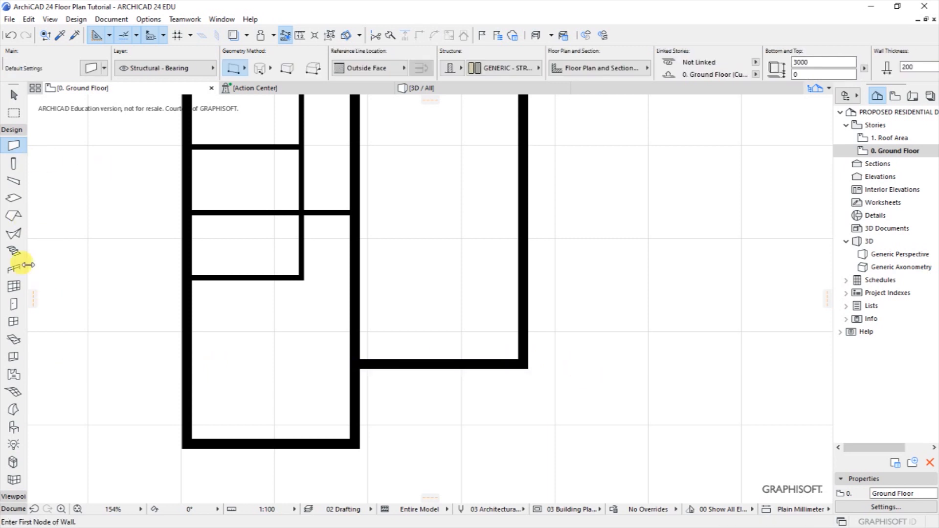
Draw thin guide lines straight down from the new wall's corner and rightward from the lower wall corner.
left_click(12, 130)
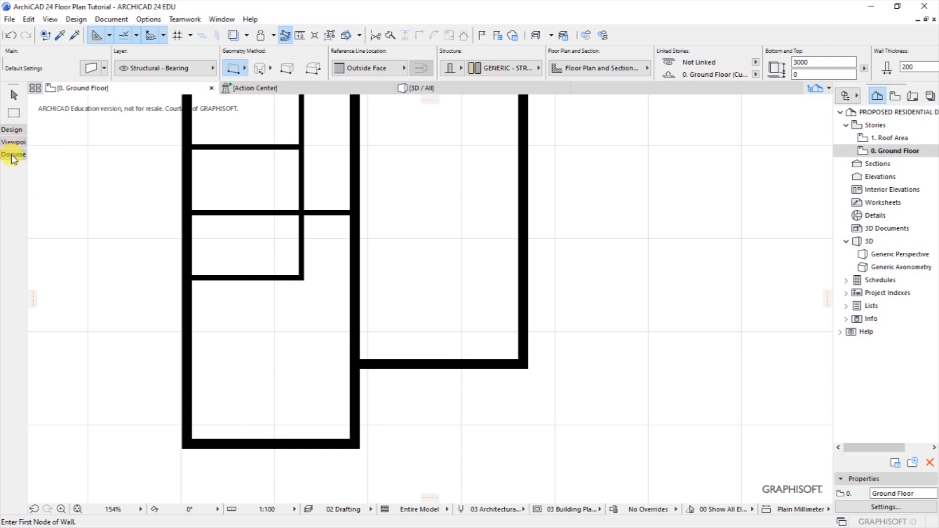
left_click(12, 156)
left_click(13, 328)
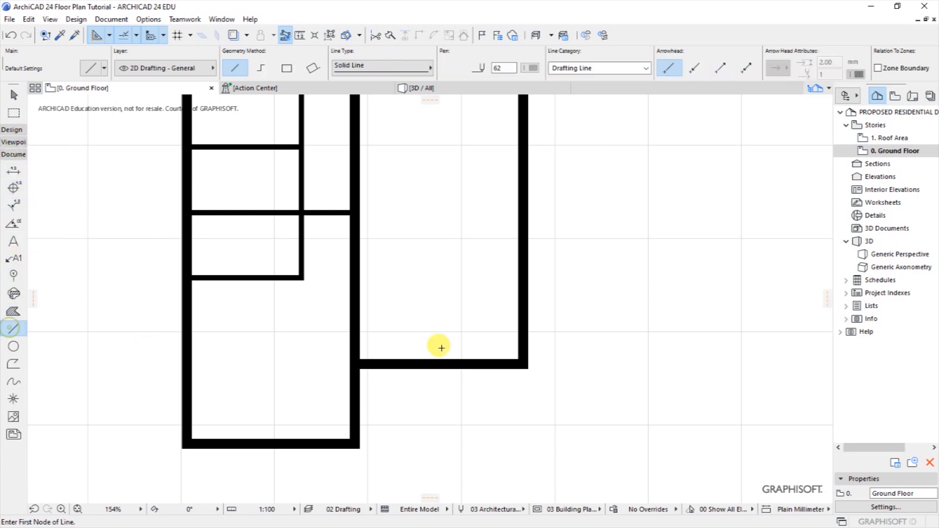
left_click(523, 364)
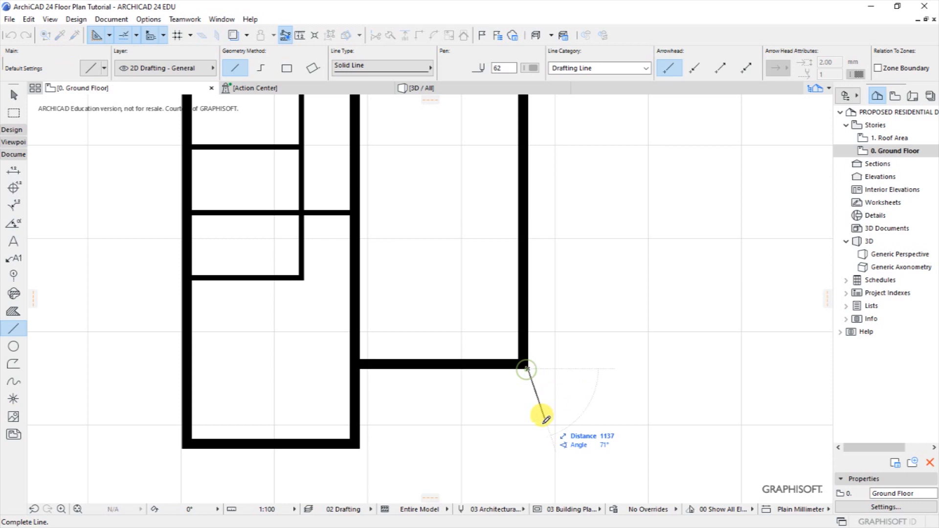
left_click(528, 489)
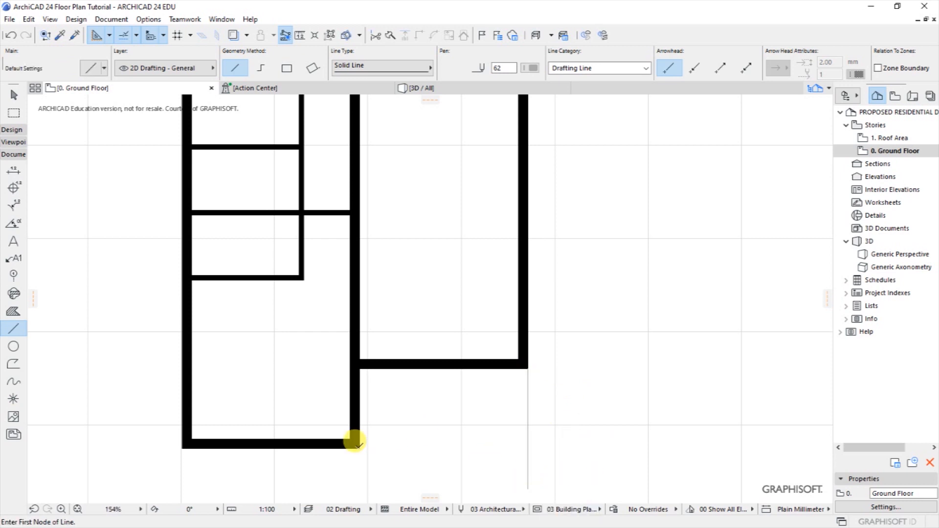
left_click(356, 443)
left_click(562, 444)
scroll(558, 426, "down", 5)
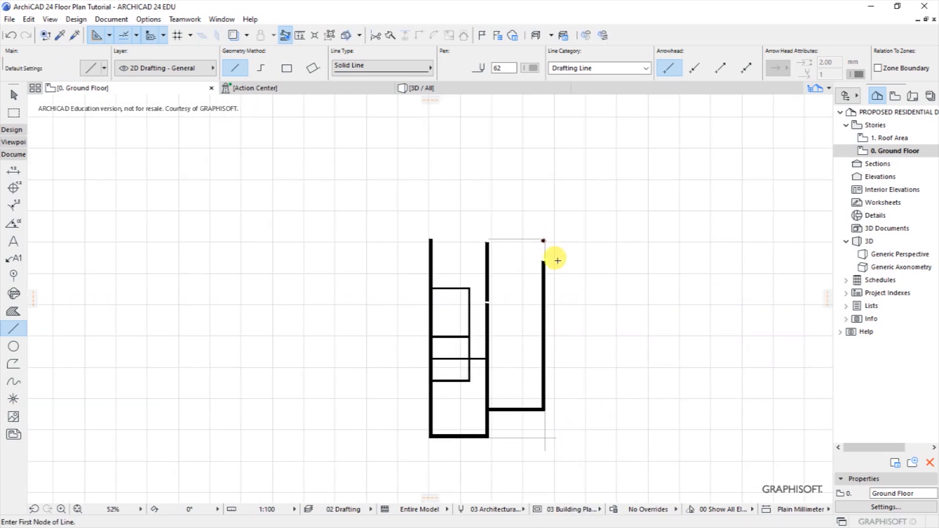
scroll(541, 240, "up", 6)
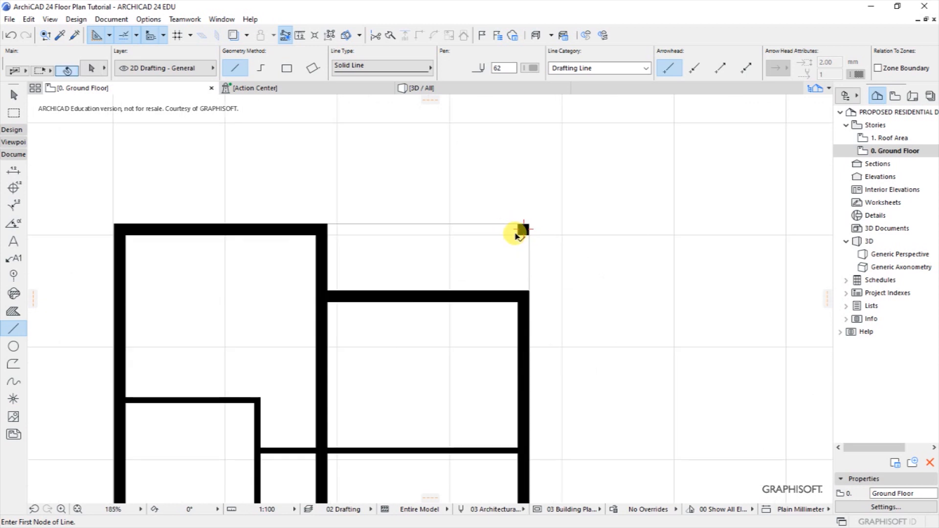
Drag a copy of the top-right black column to the lower-right corner where the guide lines meet.
left_click(521, 244, "shift")
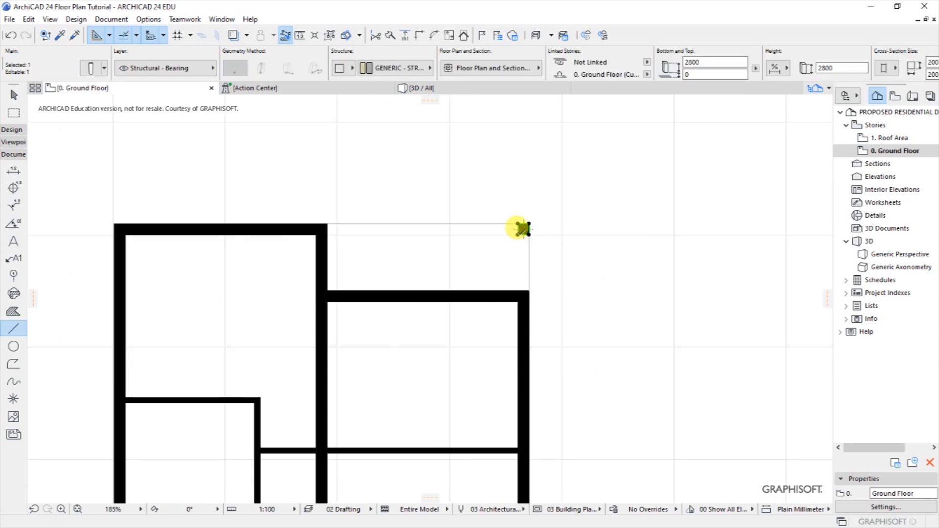
right_click(522, 228)
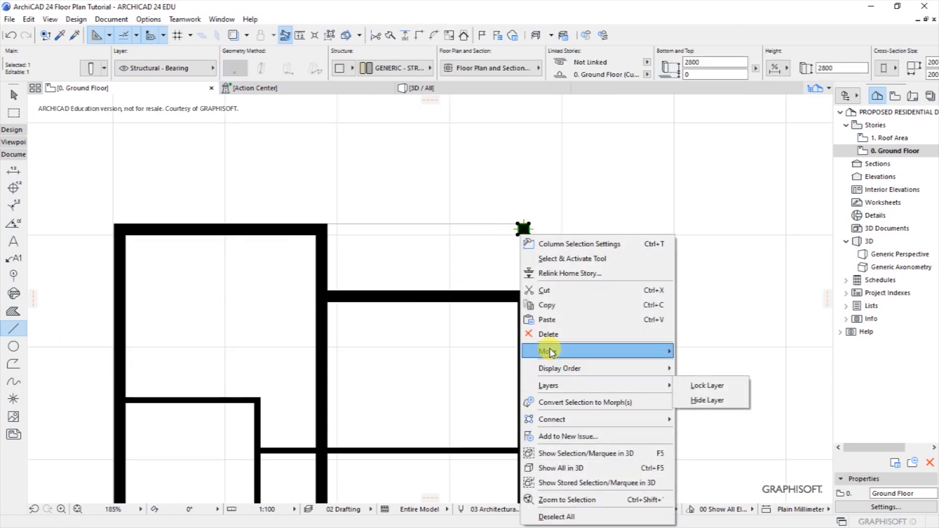
mouse_move(551, 351)
left_click(713, 412)
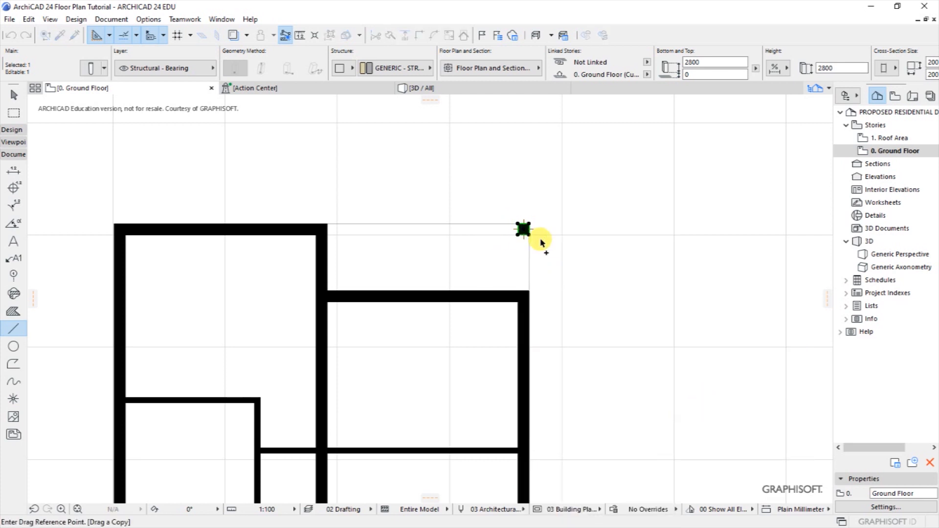
scroll(538, 240, "up", 2)
left_click(532, 239)
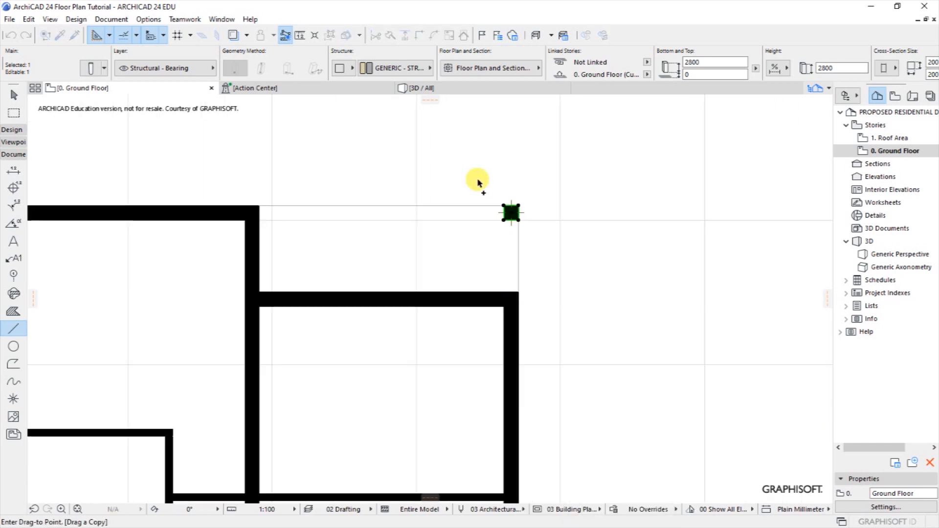
scroll(479, 188, "down", 3)
scroll(484, 430, "up", 3)
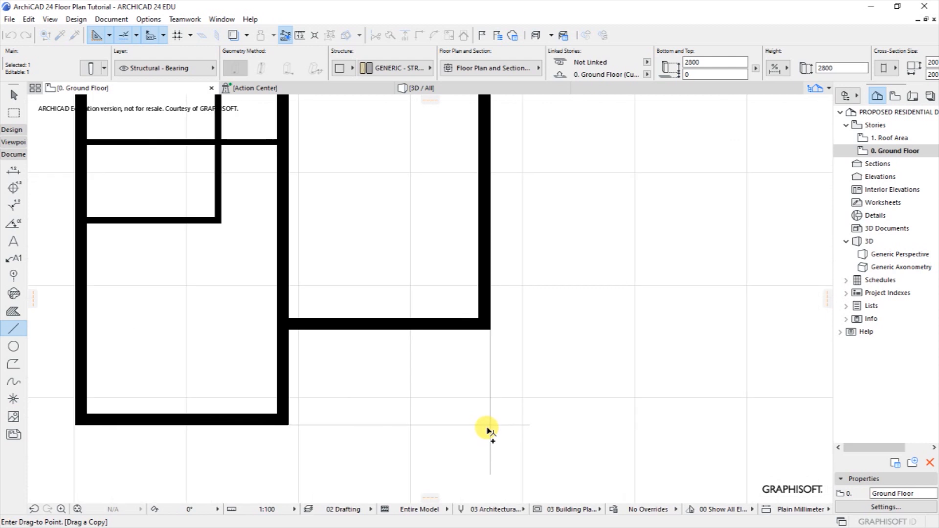
left_click(489, 426)
key("Escape")
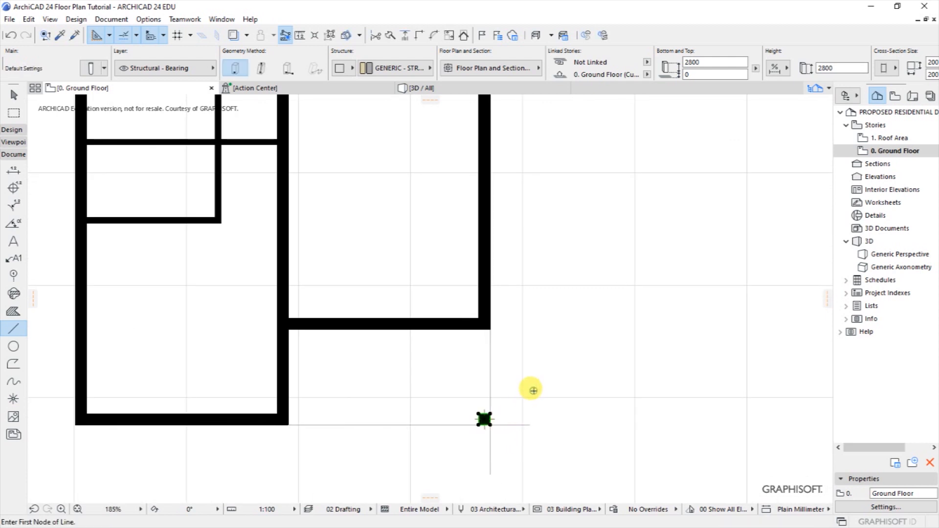
scroll(492, 449, "up", 2)
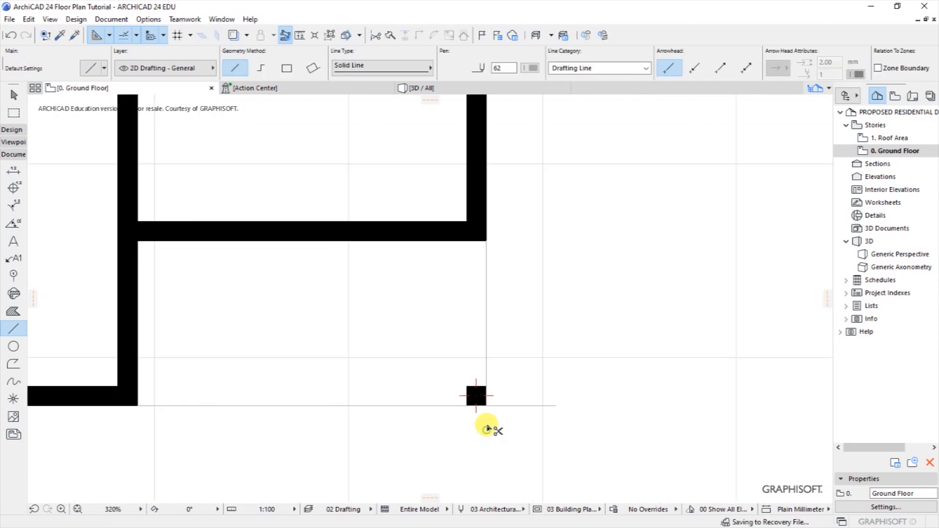
scroll(531, 419, "down", 5)
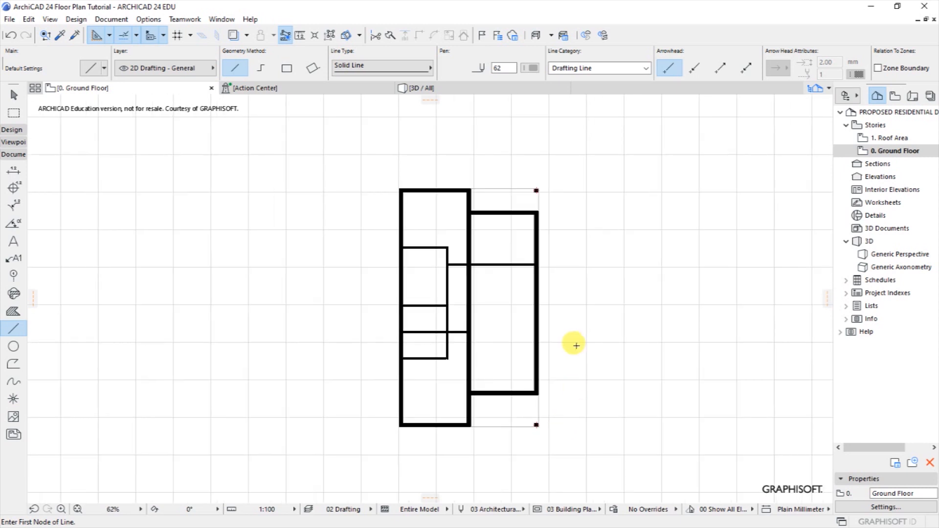
scroll(520, 319, "up", 1)
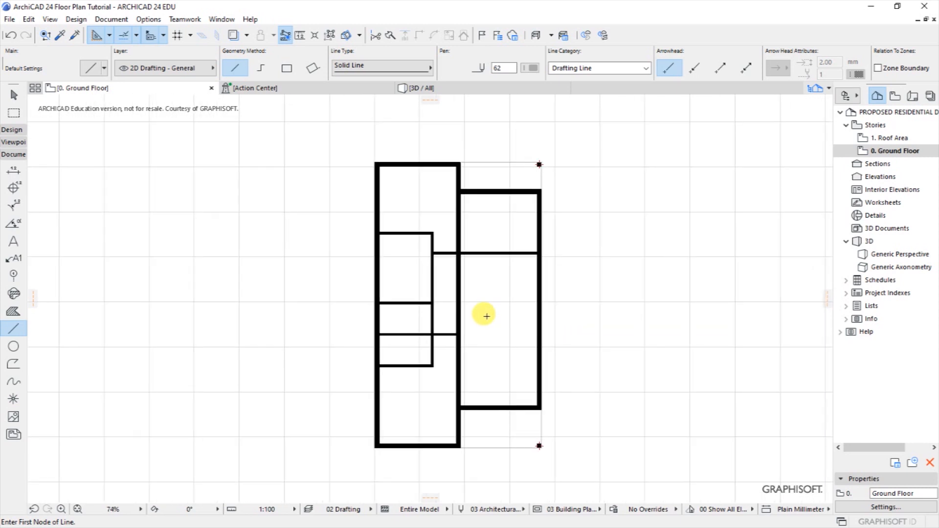
scroll(493, 301, "up", 2)
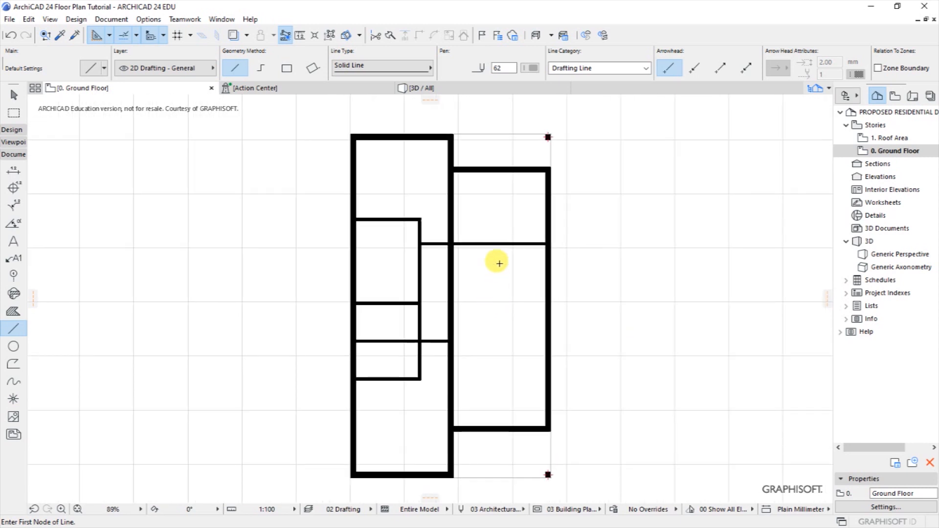